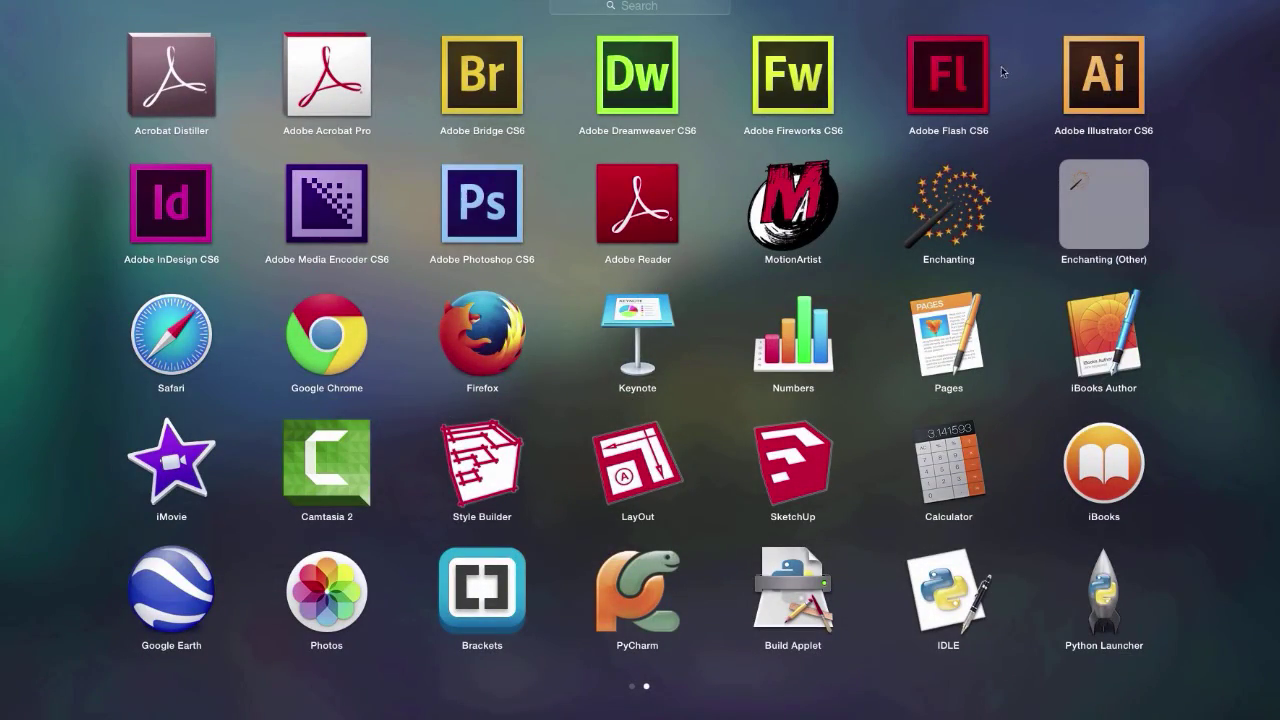
# Open Adobe Illustrator CS6 and create a Letter-size document with the Print profile
pyautogui.click(1104, 74)
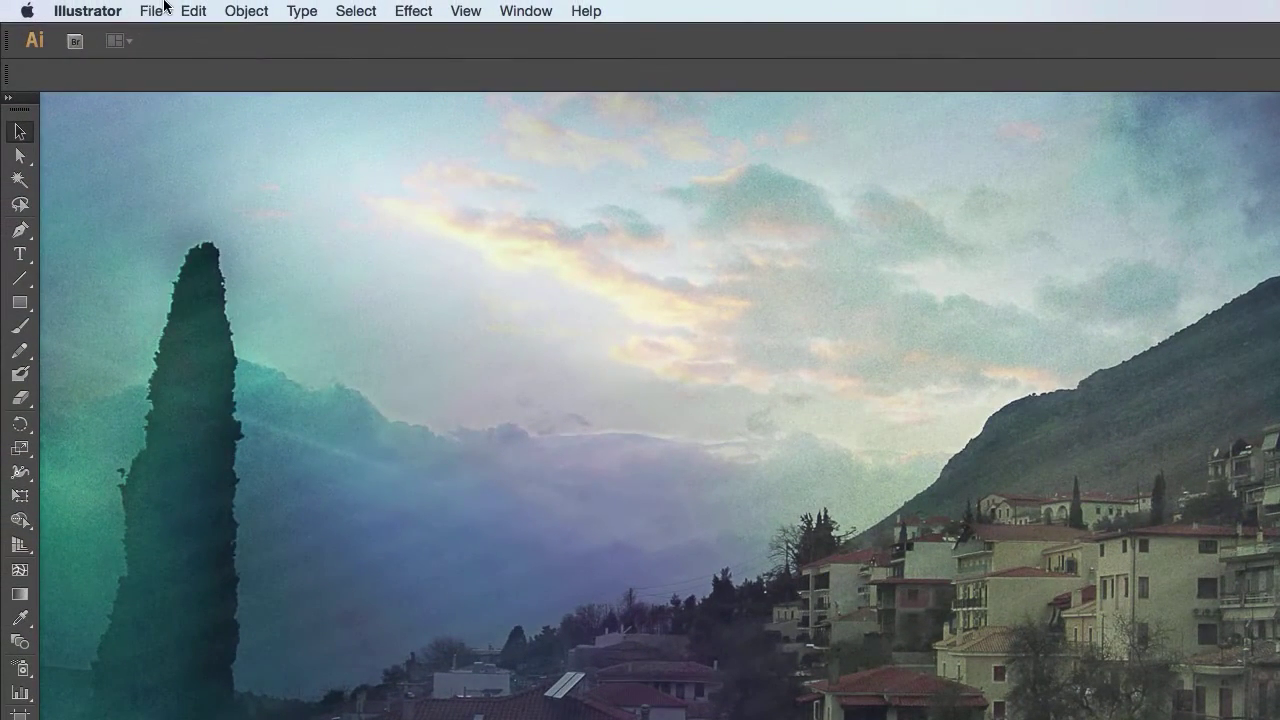
pyautogui.click(165, 10)
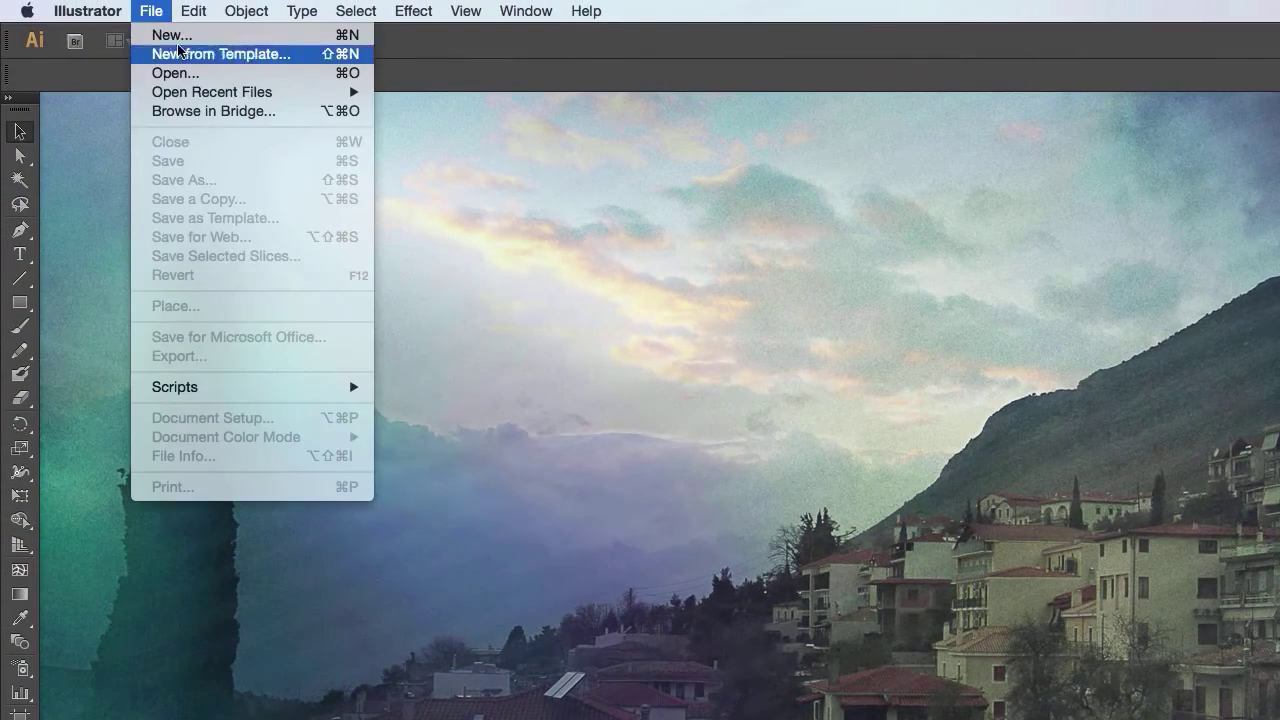
pyautogui.click(178, 36)
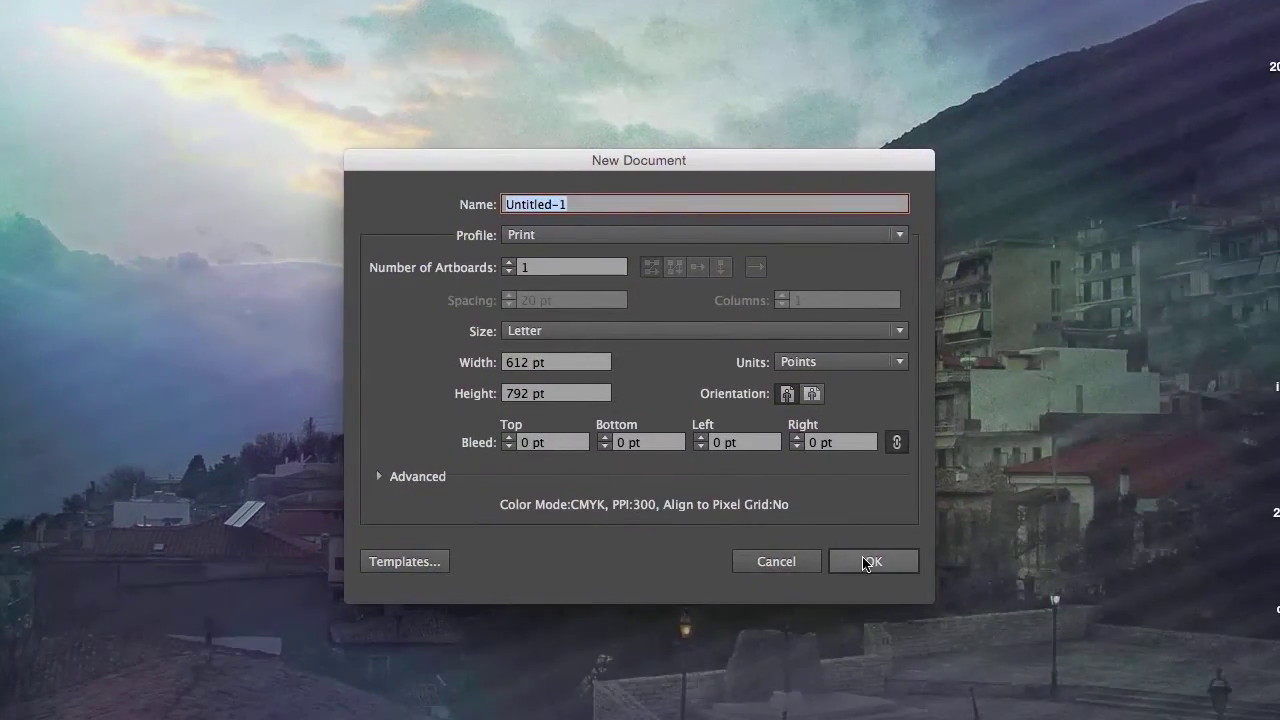
pyautogui.click(866, 562)
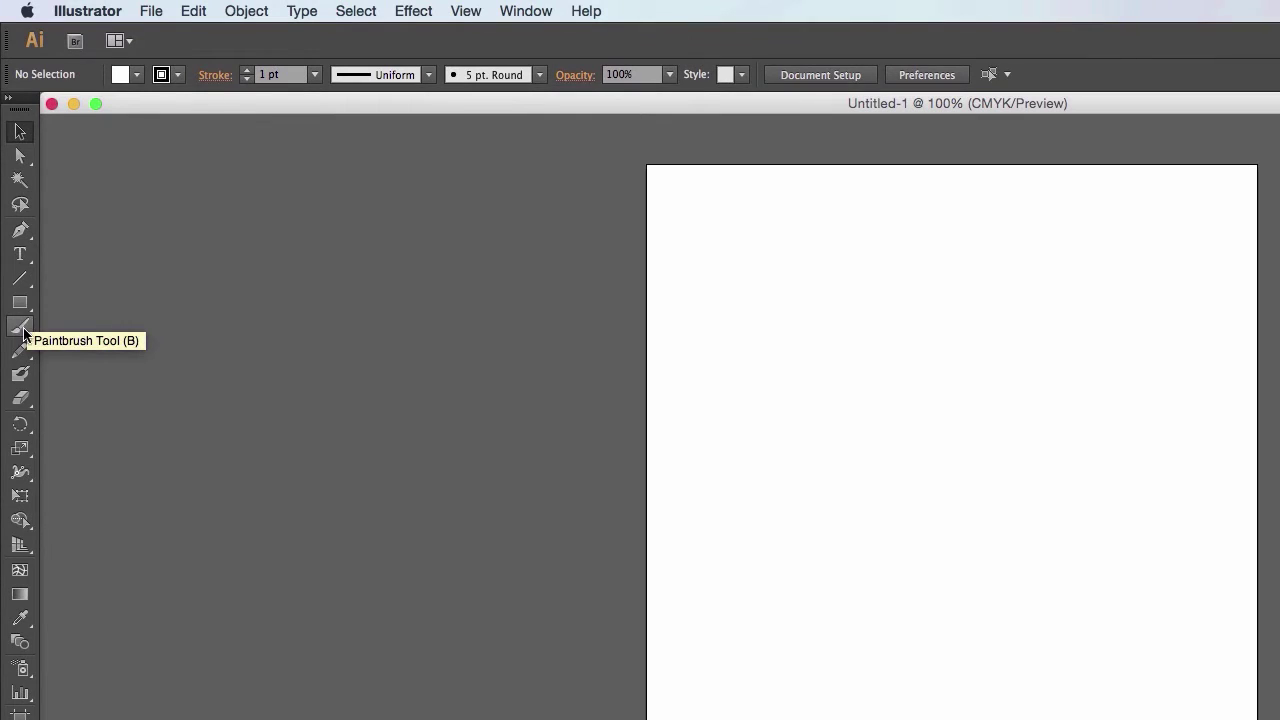
pyautogui.moveTo(20, 302); pyautogui.dragTo(133, 293)
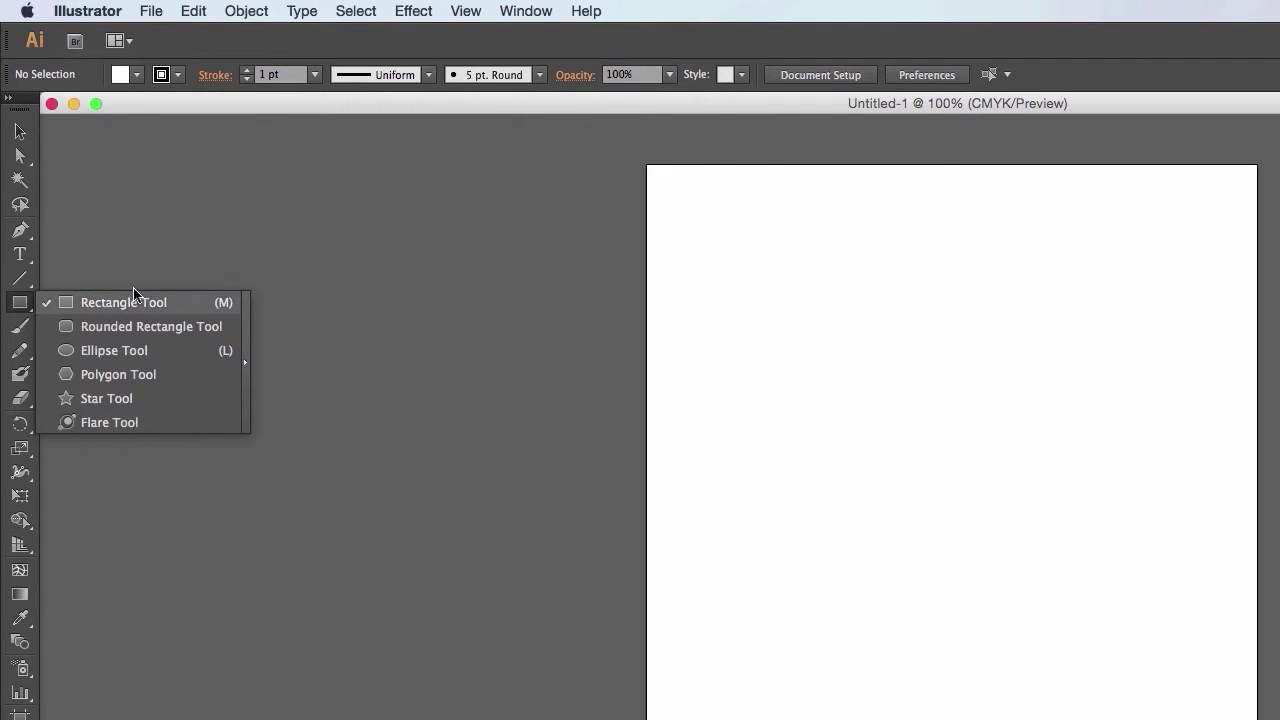
pyautogui.click(204, 108)
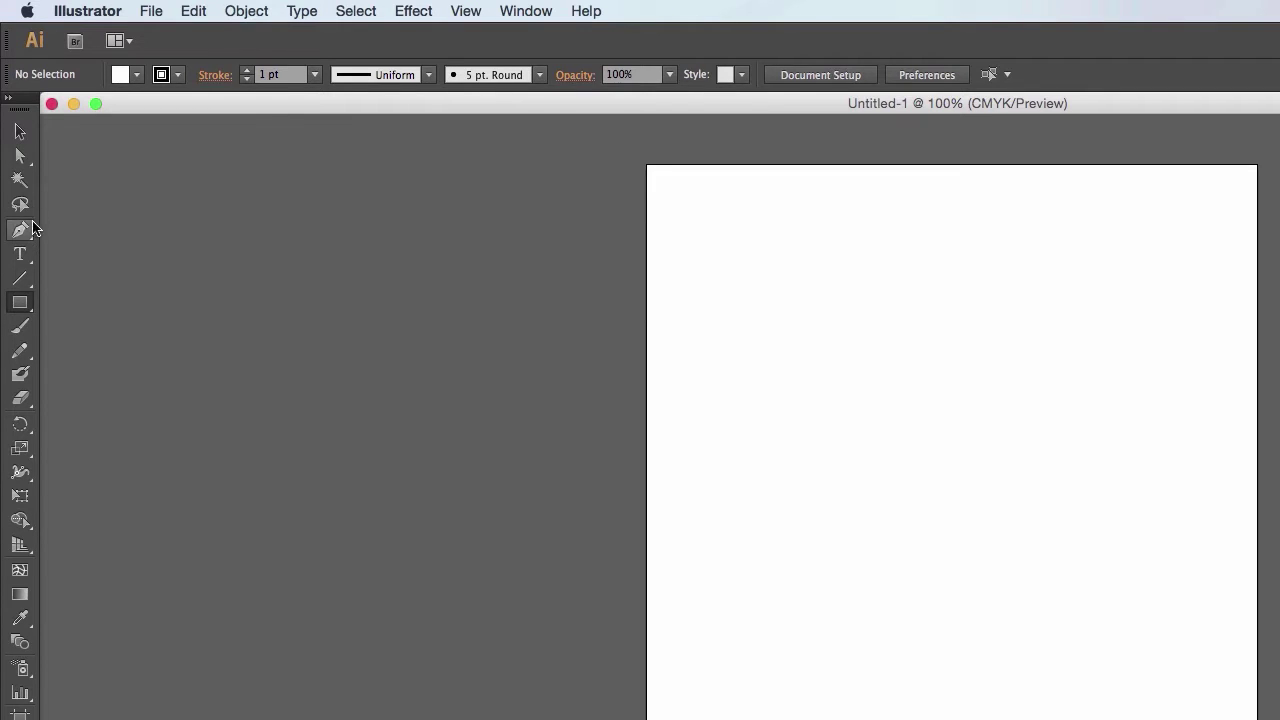
# Open the Pathfinder panel, reposition it beside the artboard, and close it
pyautogui.click(545, 9)
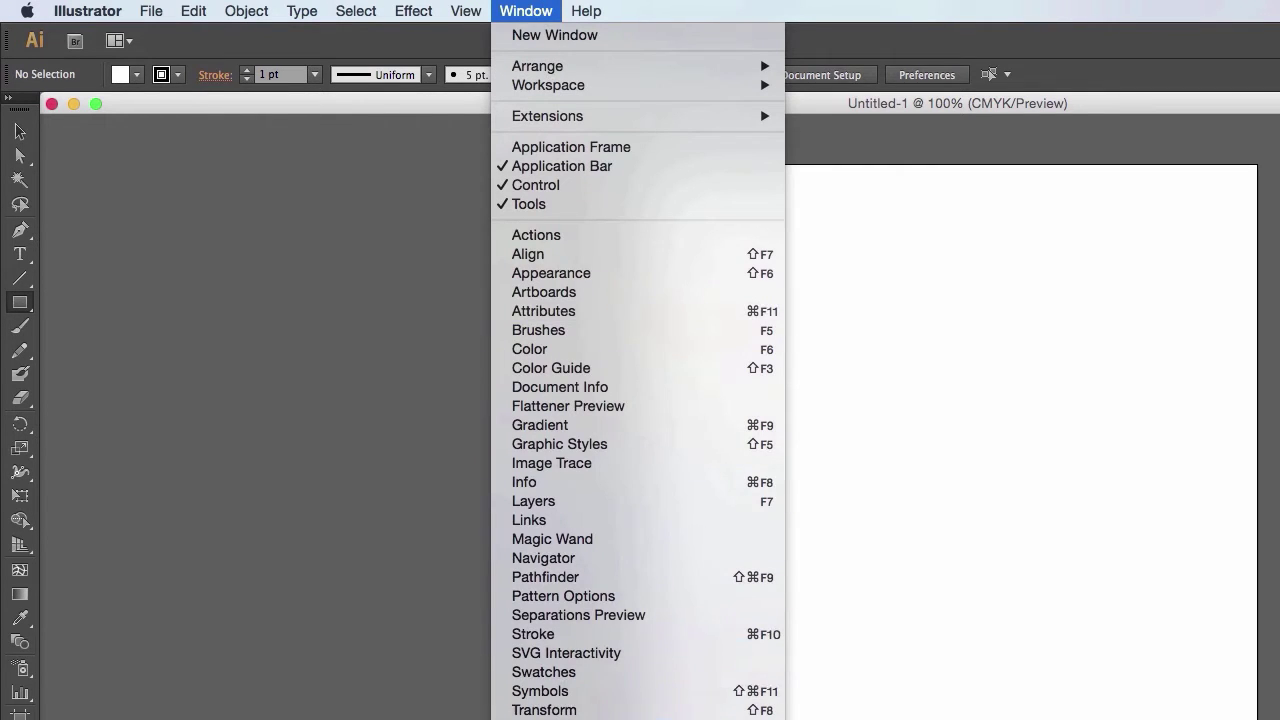
pyautogui.click(505, 7)
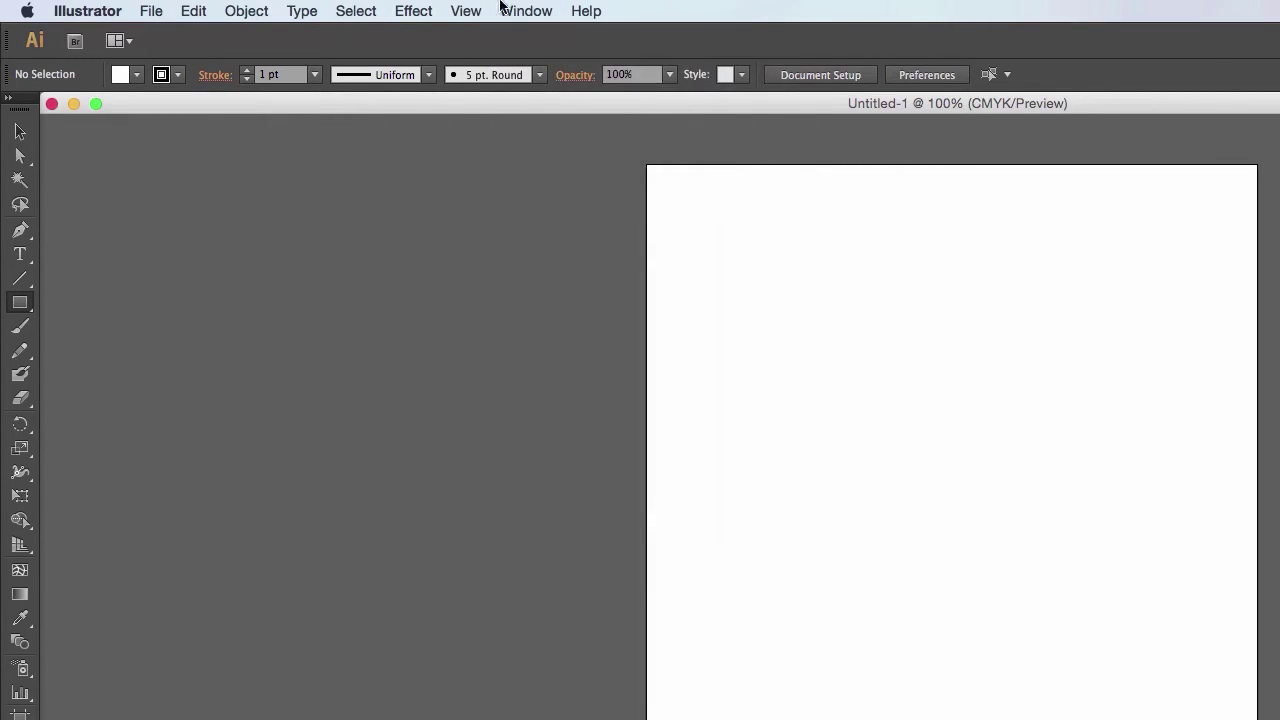
pyautogui.click(512, 7)
pyautogui.click(512, 7)
pyautogui.click(517, 11)
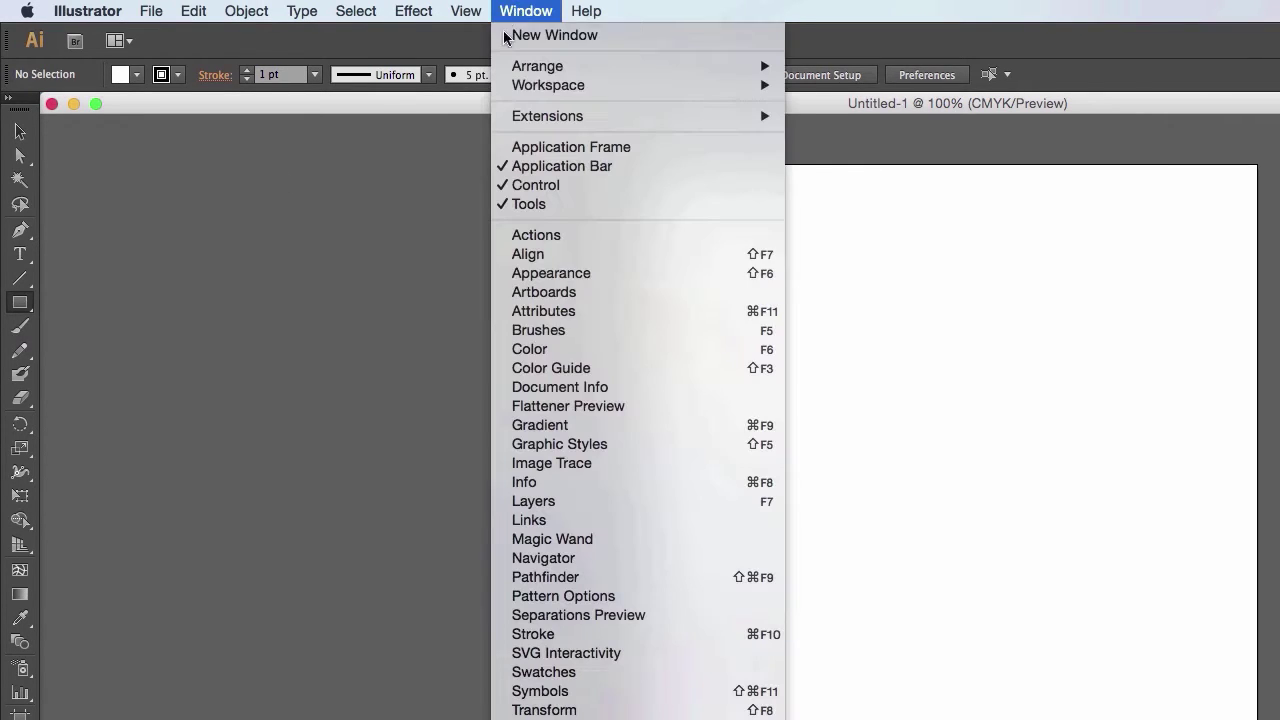
pyautogui.click(545, 577)
pyautogui.moveTo(435, 415); pyautogui.dragTo(447, 321)
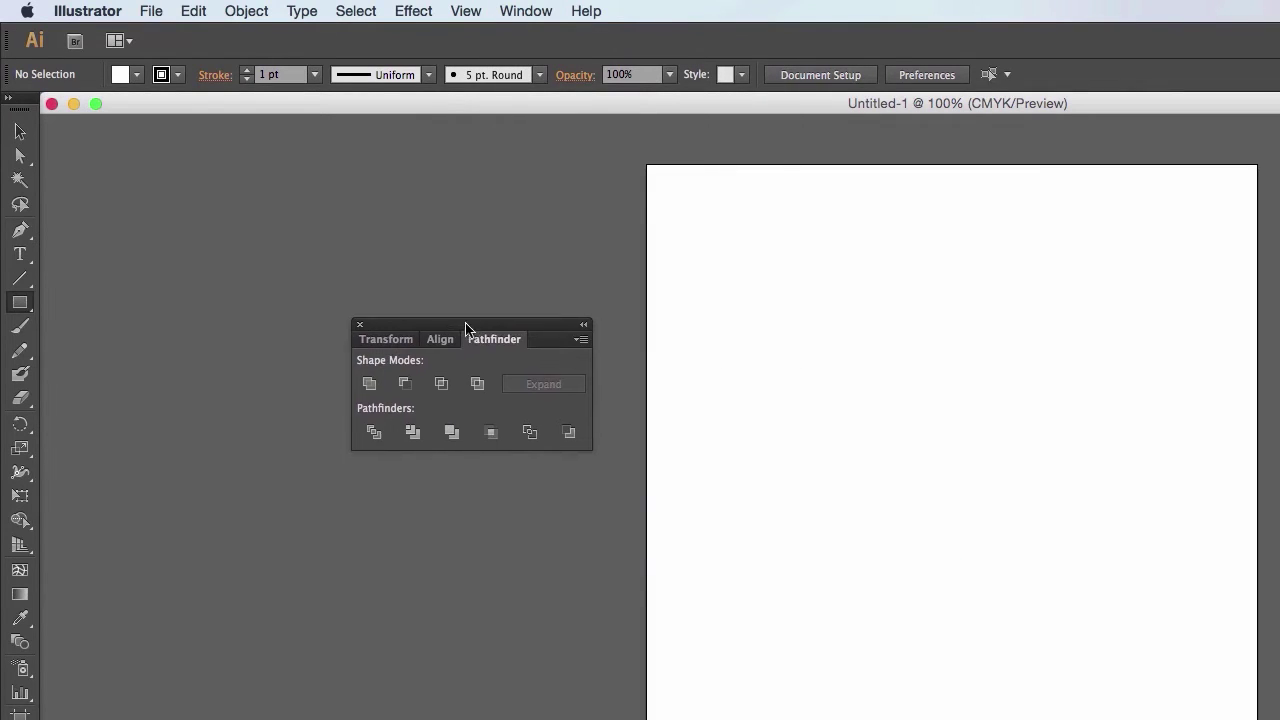
pyautogui.click(358, 324)
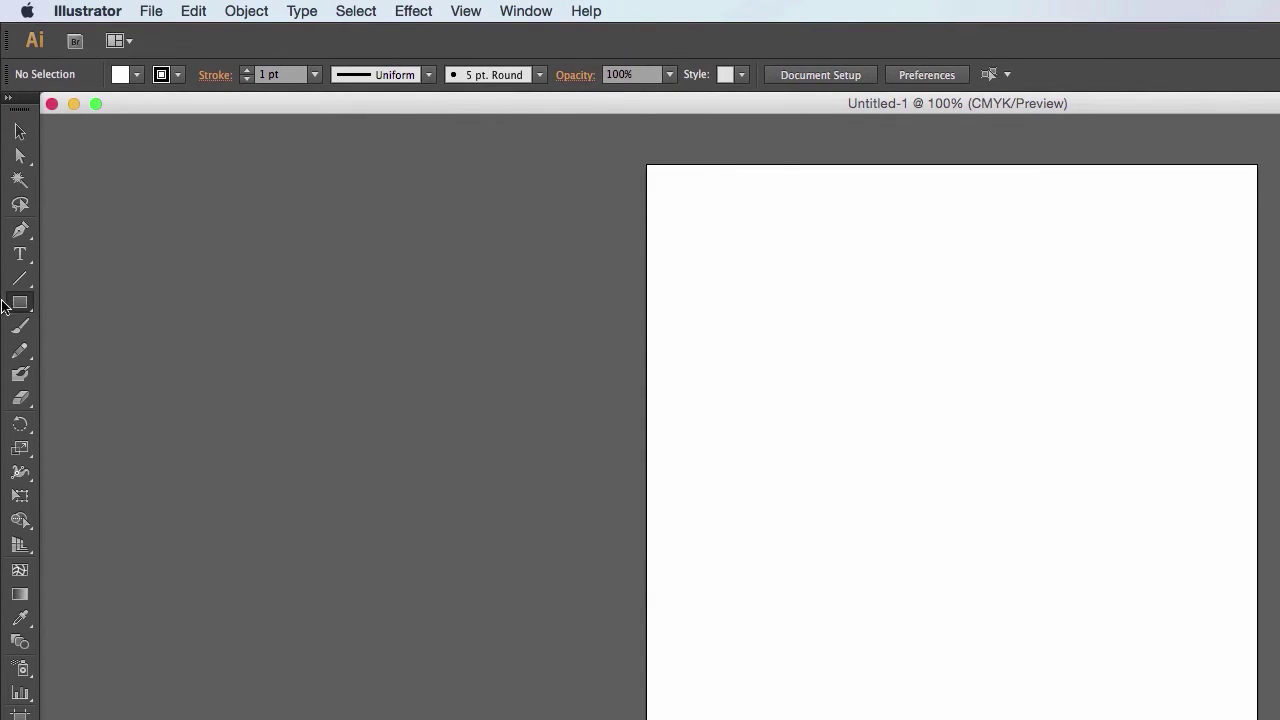
# Tear off the shape tools into a floating panel and place it beside the artboard
pyautogui.click(17, 306)
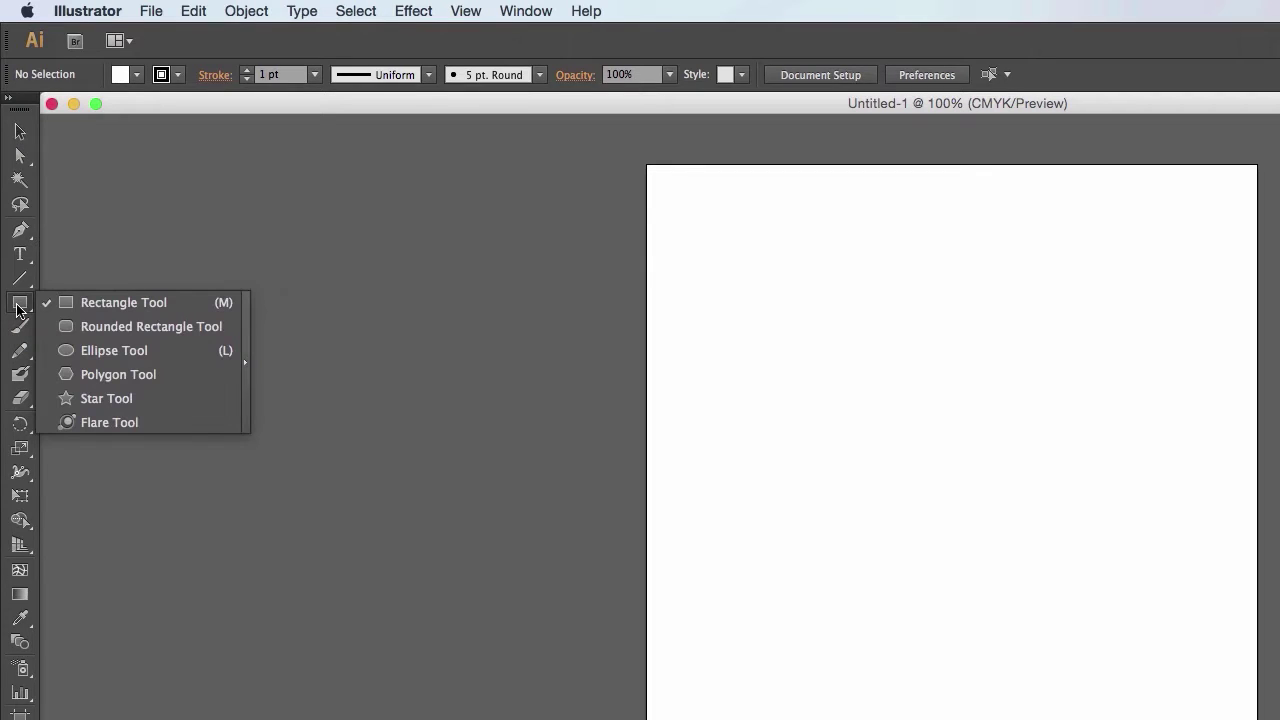
pyautogui.click(17, 305)
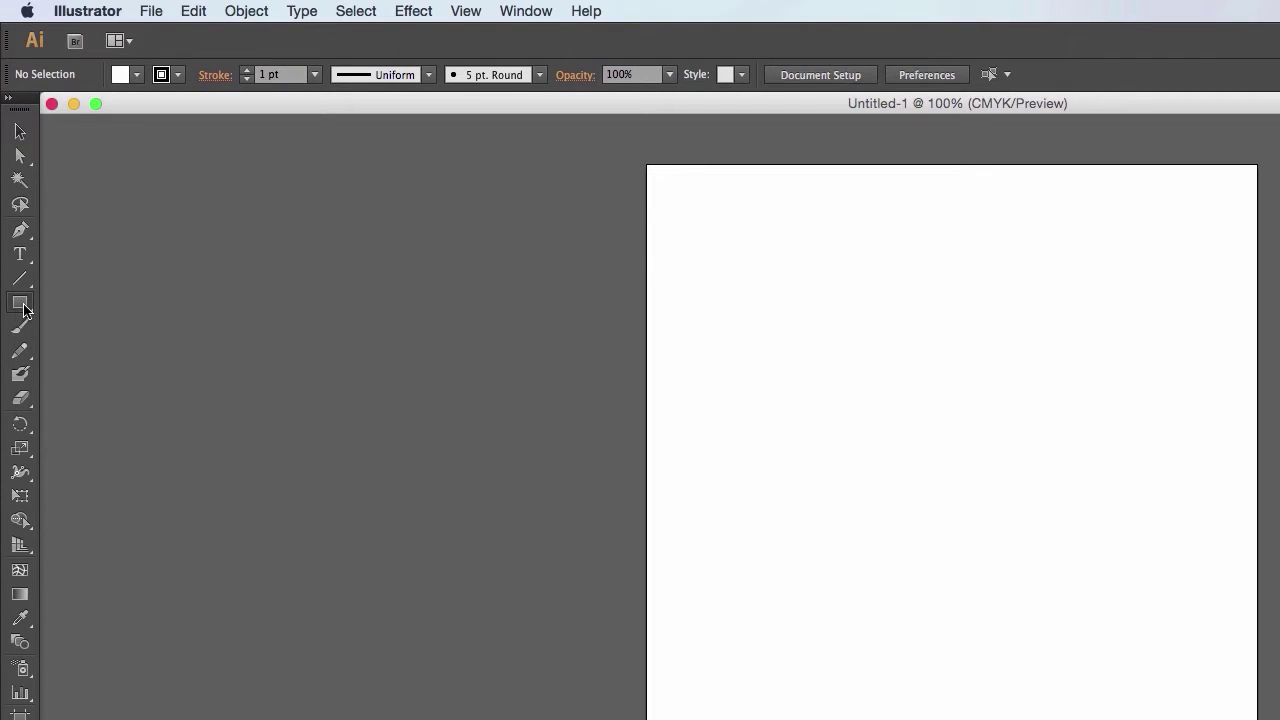
pyautogui.click(17, 305)
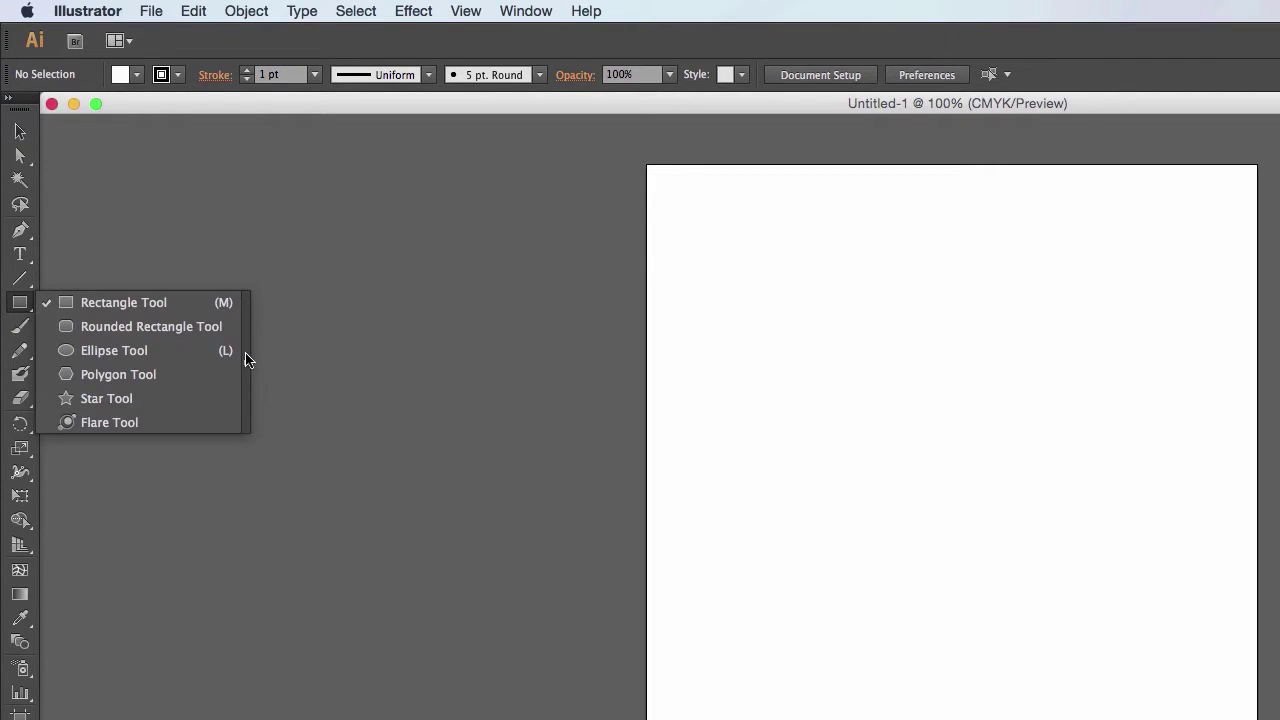
pyautogui.click(246, 366)
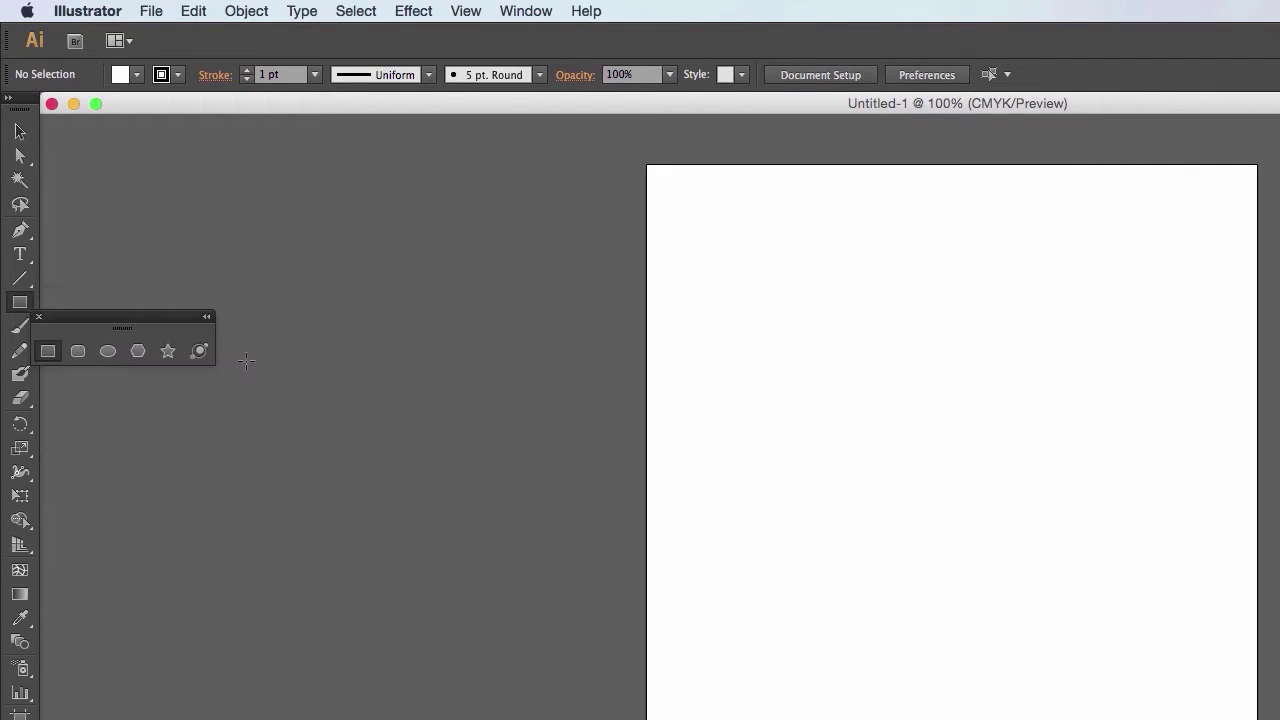
pyautogui.moveTo(114, 322); pyautogui.dragTo(517, 255)
# Switch among the rounded rectangle, ellipse, polygon and star tools, finish on the ellipse, and close the floating shape tools panel
pyautogui.click(485, 290)
pyautogui.click(515, 291)
pyautogui.click(545, 292)
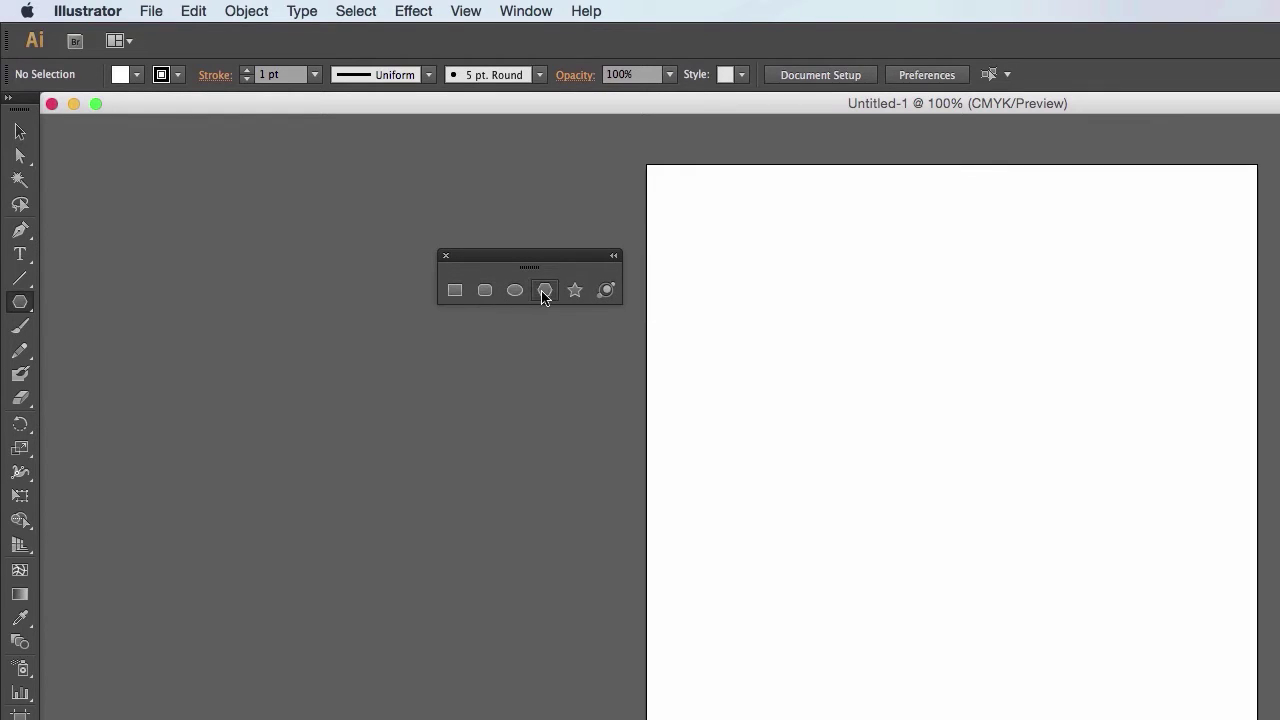
pyautogui.click(576, 292)
pyautogui.click(545, 290)
pyautogui.click(515, 290)
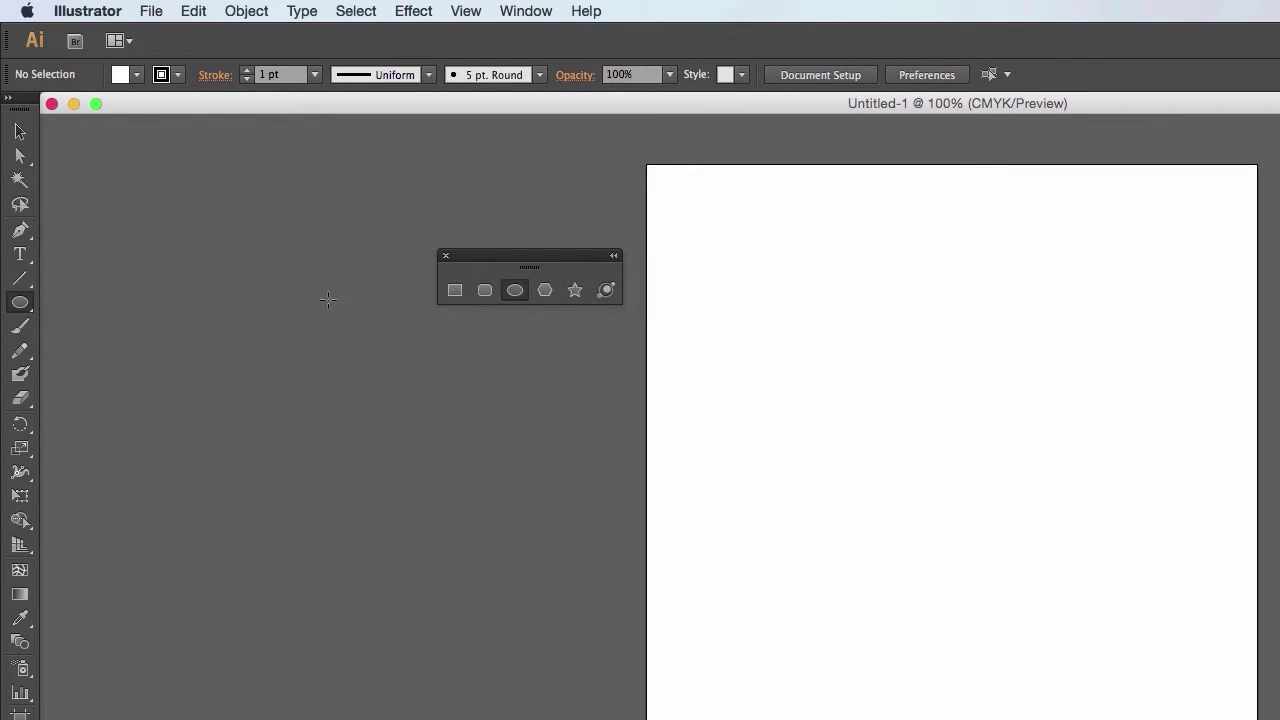
pyautogui.click(20, 302)
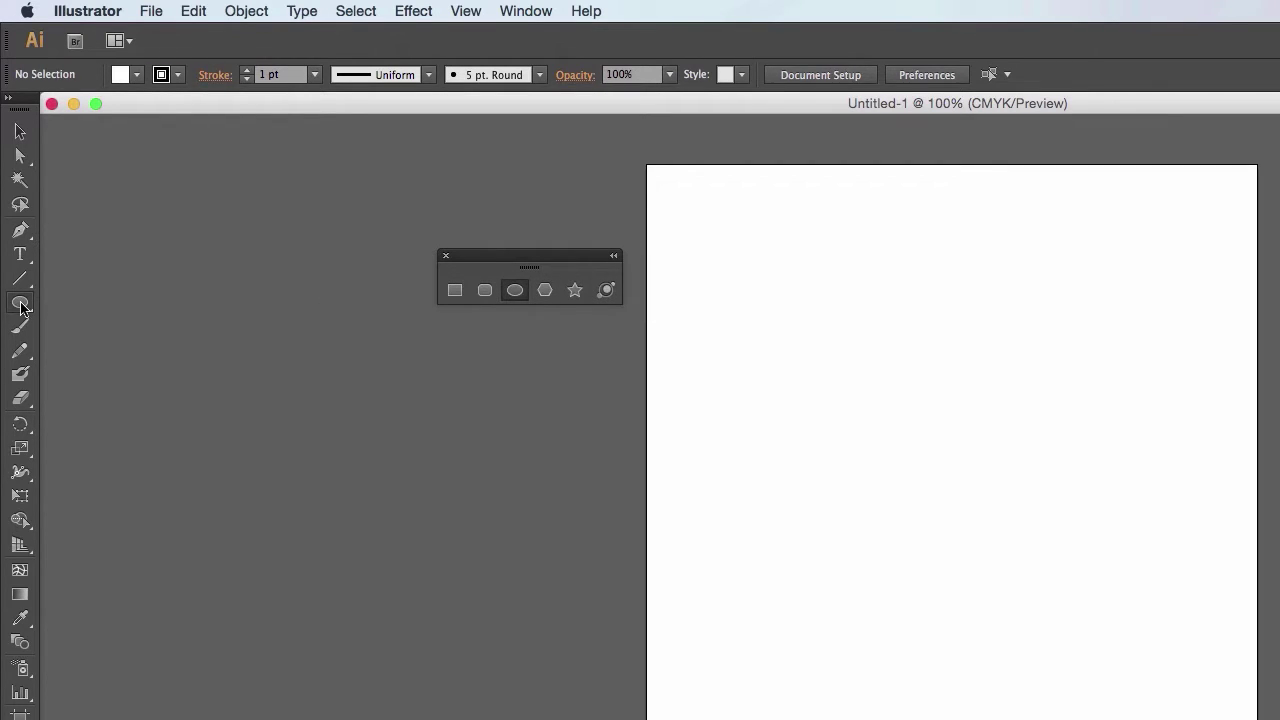
pyautogui.click(456, 273)
pyautogui.click(446, 256)
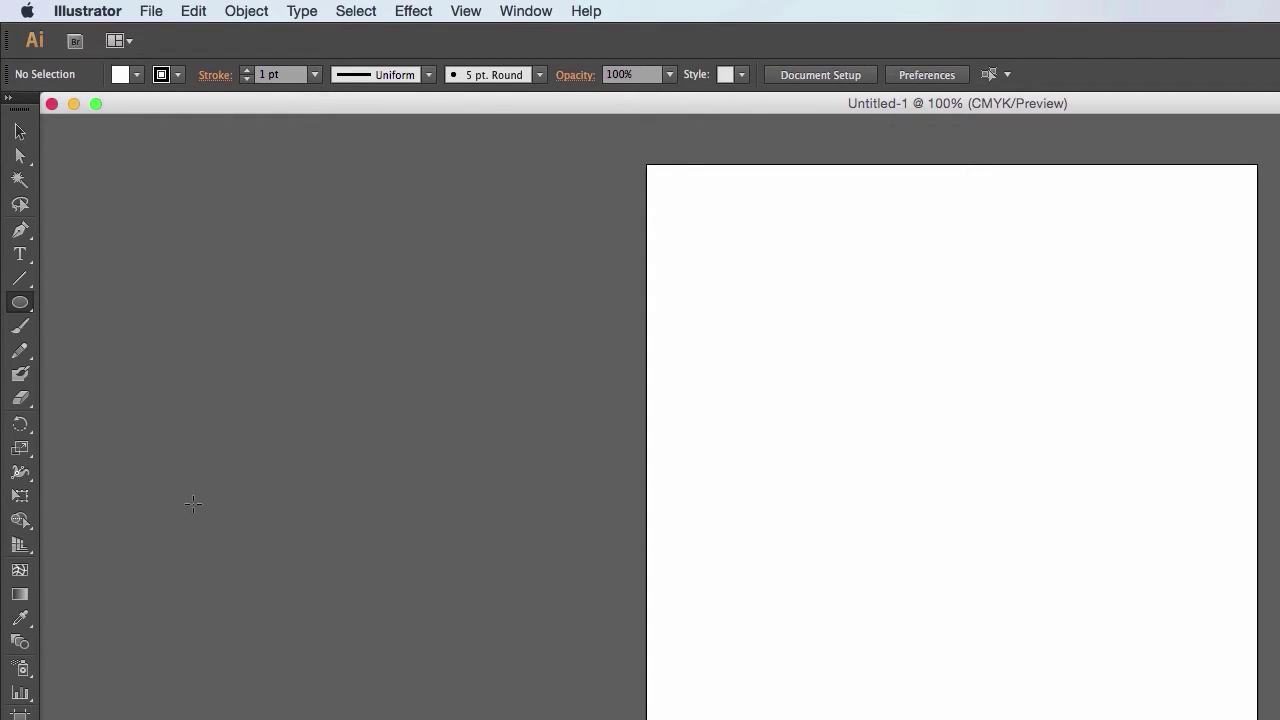
# Detach the shape tools again, arrange the floating panel as a single vertical column, and place it over the artboard's right edge
pyautogui.moveTo(27, 312); pyautogui.dragTo(246, 358)
pyautogui.moveTo(140, 317); pyautogui.dragTo(511, 243)
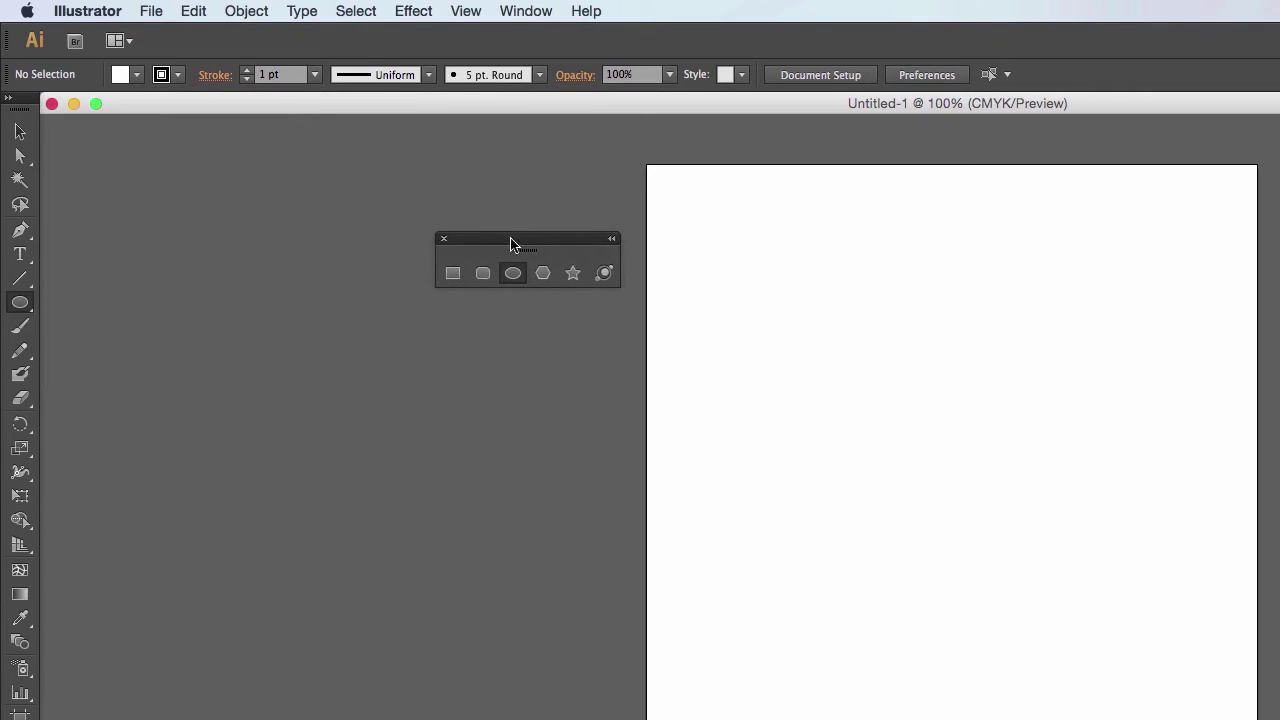
pyautogui.click(612, 241)
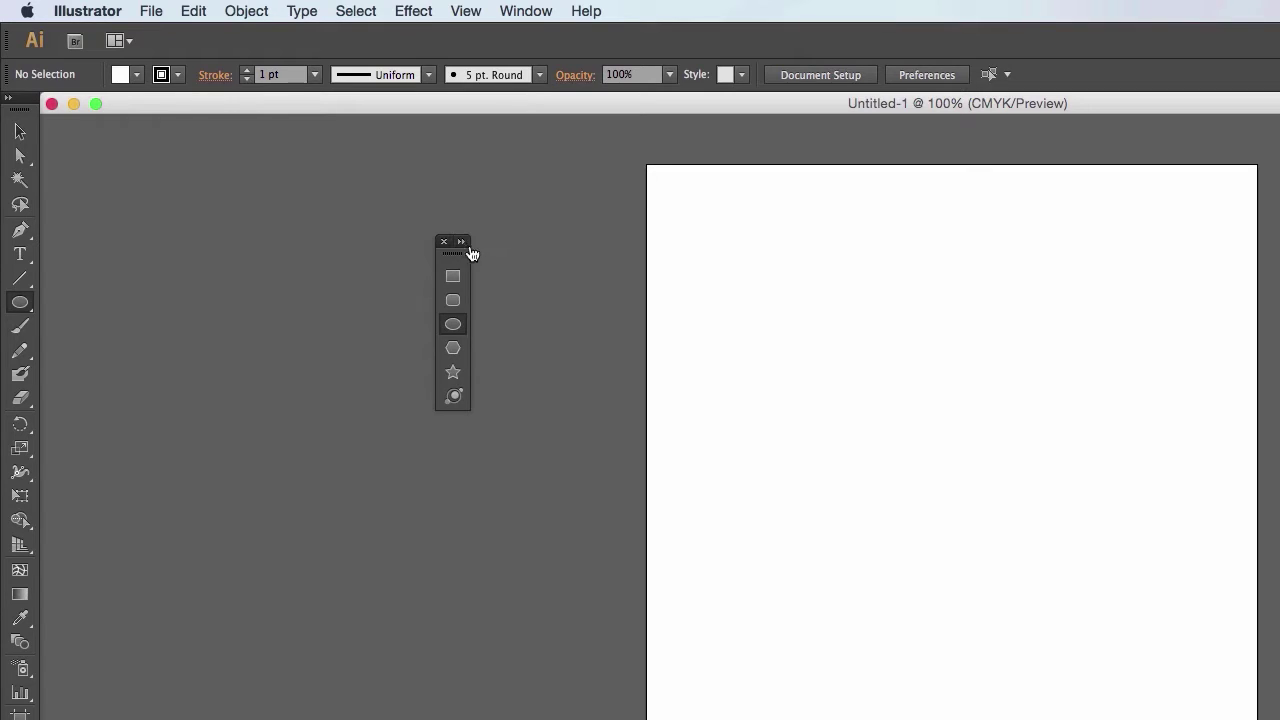
pyautogui.moveTo(456, 259); pyautogui.dragTo(1239, 338)
# Draw a rectangle about 215 pt wide and 166 pt high on the artboard, and delete it
pyautogui.click(1224, 365)
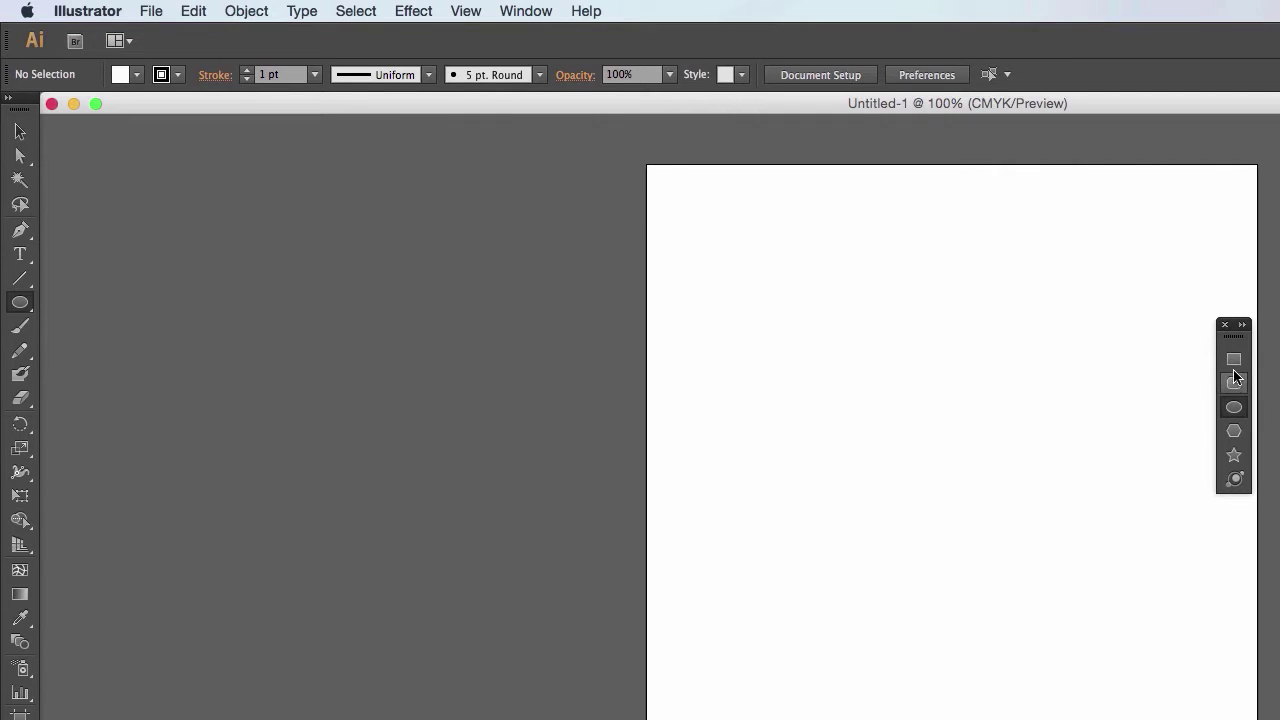
pyautogui.moveTo(766, 296); pyautogui.dragTo(981, 462)
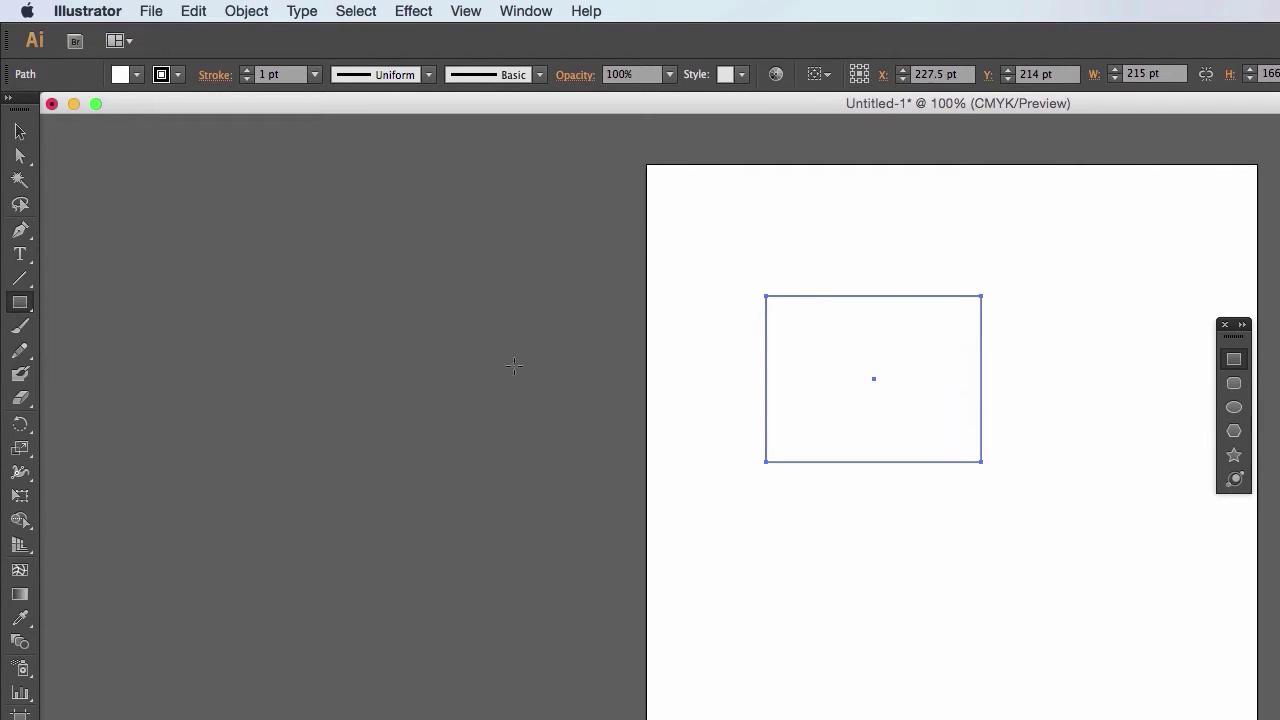
pyautogui.press('Delete')
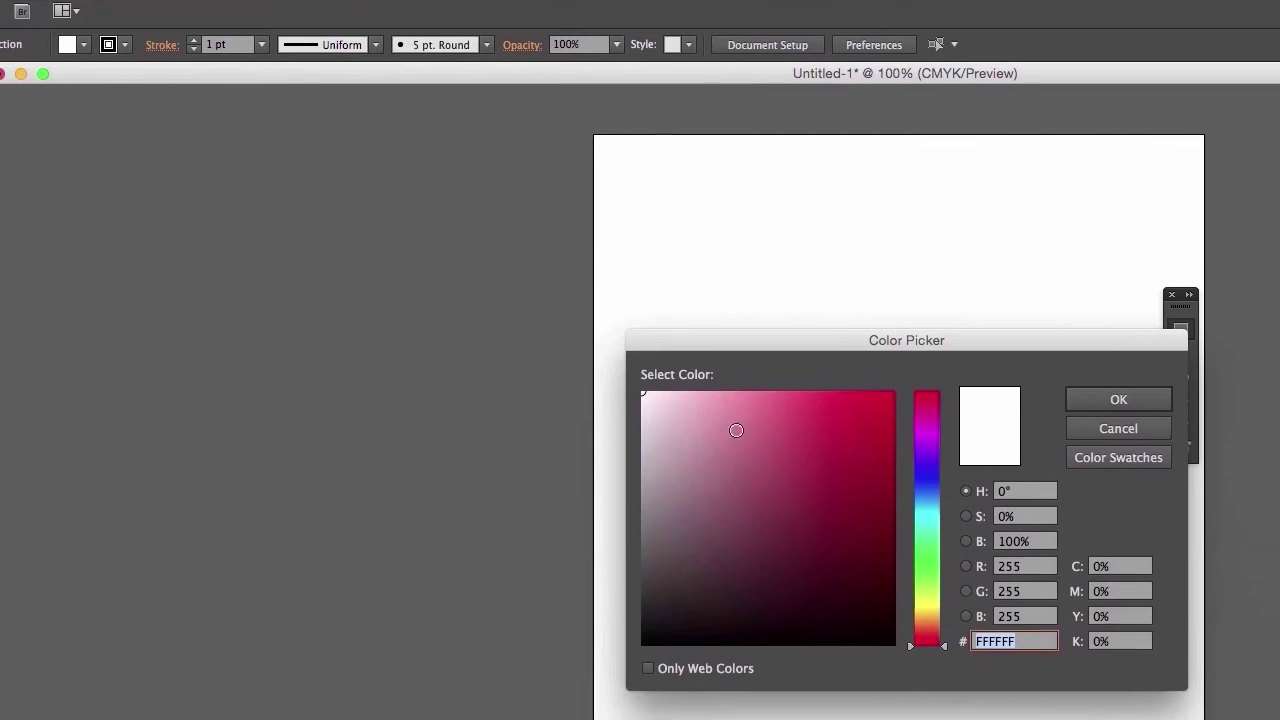
# Set the fill color for new shapes to pink
pyautogui.click(817, 436)
pyautogui.click(694, 365)
pyautogui.click(1064, 370)
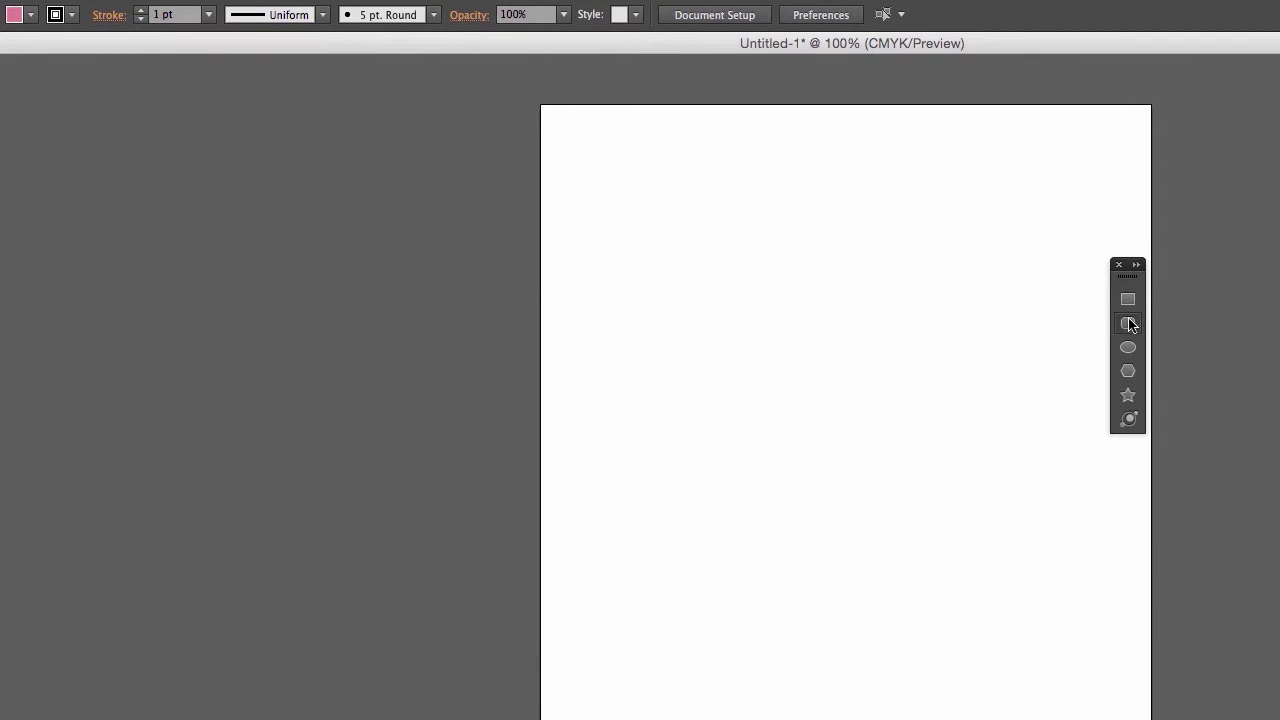
# Draw a rounded rectangle and two ellipses of different proportions on the artboard, deleting each one
pyautogui.moveTo(705, 271)
pyautogui.mouseDown()
pyautogui.moveTo(926, 411)
pyautogui.moveTo(946, 467)
pyautogui.mouseUp()
pyautogui.press('Delete')
pyautogui.click(1128, 347)
pyautogui.moveTo(720, 257); pyautogui.dragTo(960, 480)
pyautogui.press('Delete')
pyautogui.moveTo(671, 310)
pyautogui.mouseDown()
pyautogui.moveTo(826, 309)
pyautogui.moveTo(1006, 406)
pyautogui.mouseUp()
pyautogui.press('Delete')
# Draw three hexagons of different sizes and rotations on the artboard, deleting each one
pyautogui.click(1128, 371)
pyautogui.moveTo(638, 262); pyautogui.dragTo(837, 411)
pyautogui.press('Delete')
pyautogui.moveTo(763, 425); pyautogui.dragTo(820, 486)
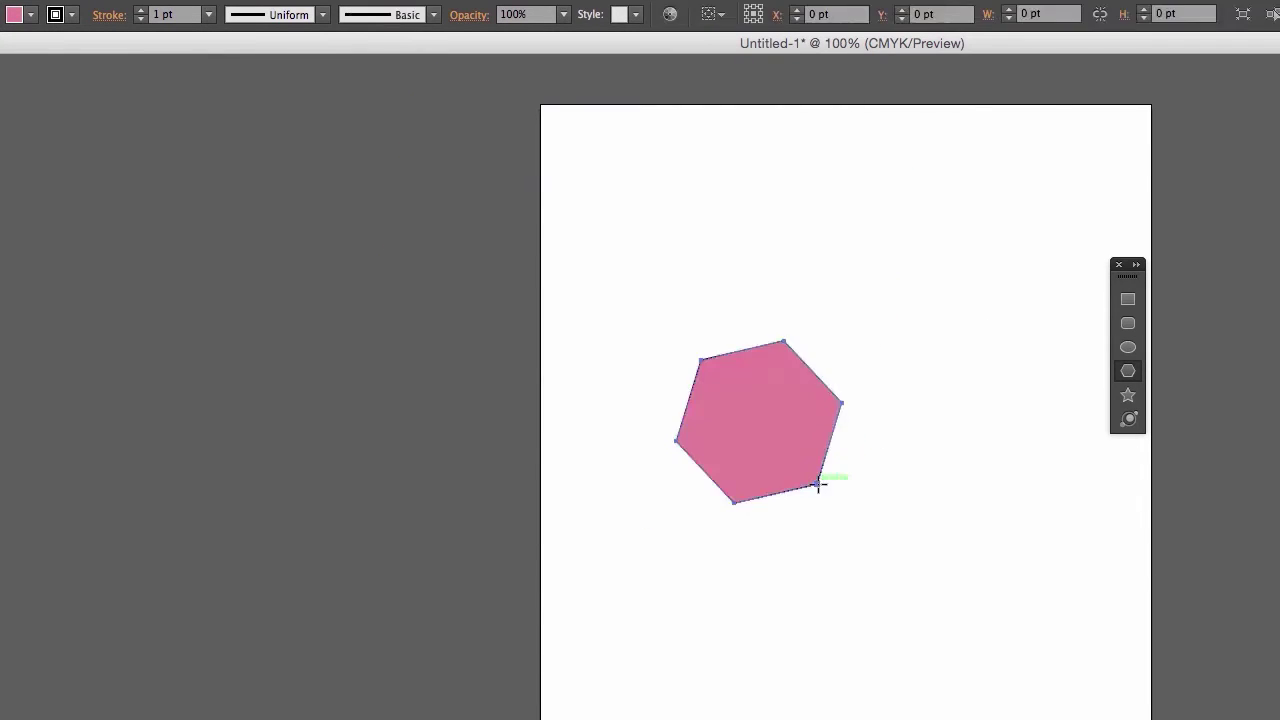
pyautogui.press('Delete')
pyautogui.moveTo(917, 381); pyautogui.dragTo(1010, 440)
pyautogui.press('Delete')
# Draw a star in the middle of the artboard and delete it
pyautogui.click(1128, 395)
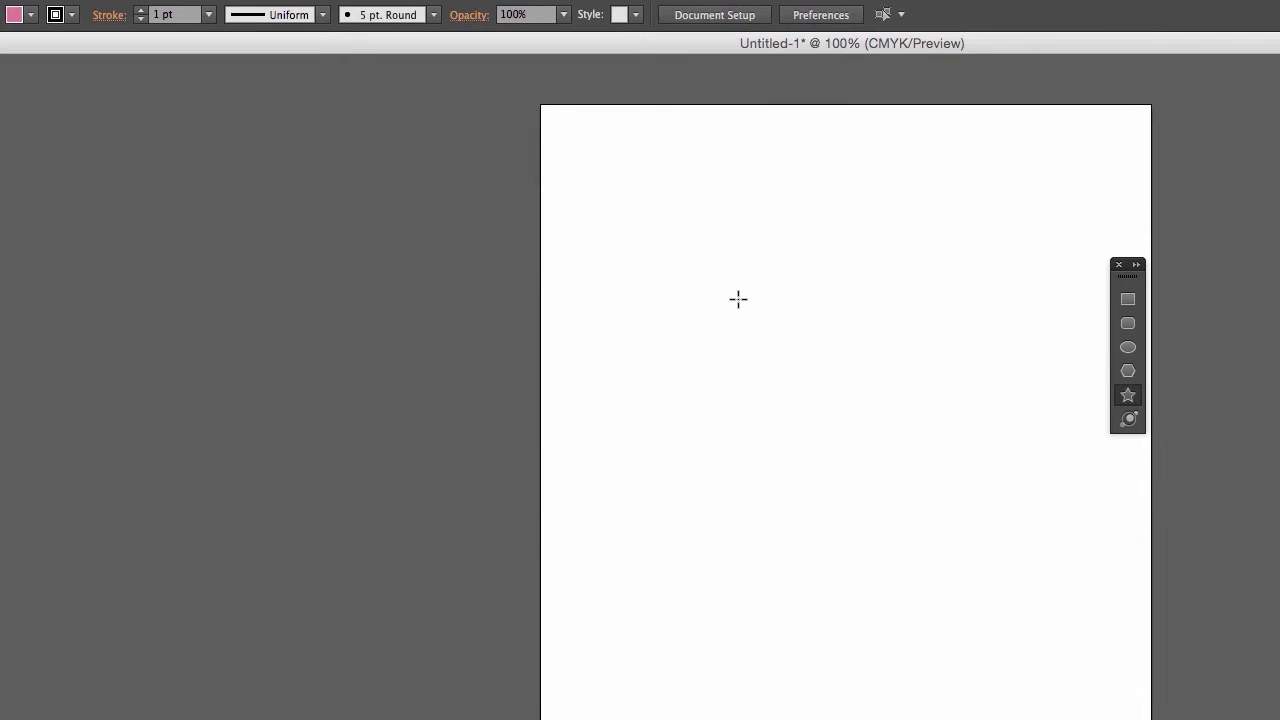
pyautogui.moveTo(737, 297); pyautogui.dragTo(828, 386)
pyautogui.press('Delete')
# Draw a lens flare from the artboard's upper right toward its lower left, and delete all of it
pyautogui.click(1128, 419)
pyautogui.moveTo(962, 346); pyautogui.dragTo(886, 422)
pyautogui.moveTo(771, 537); pyautogui.dragTo(686, 590)
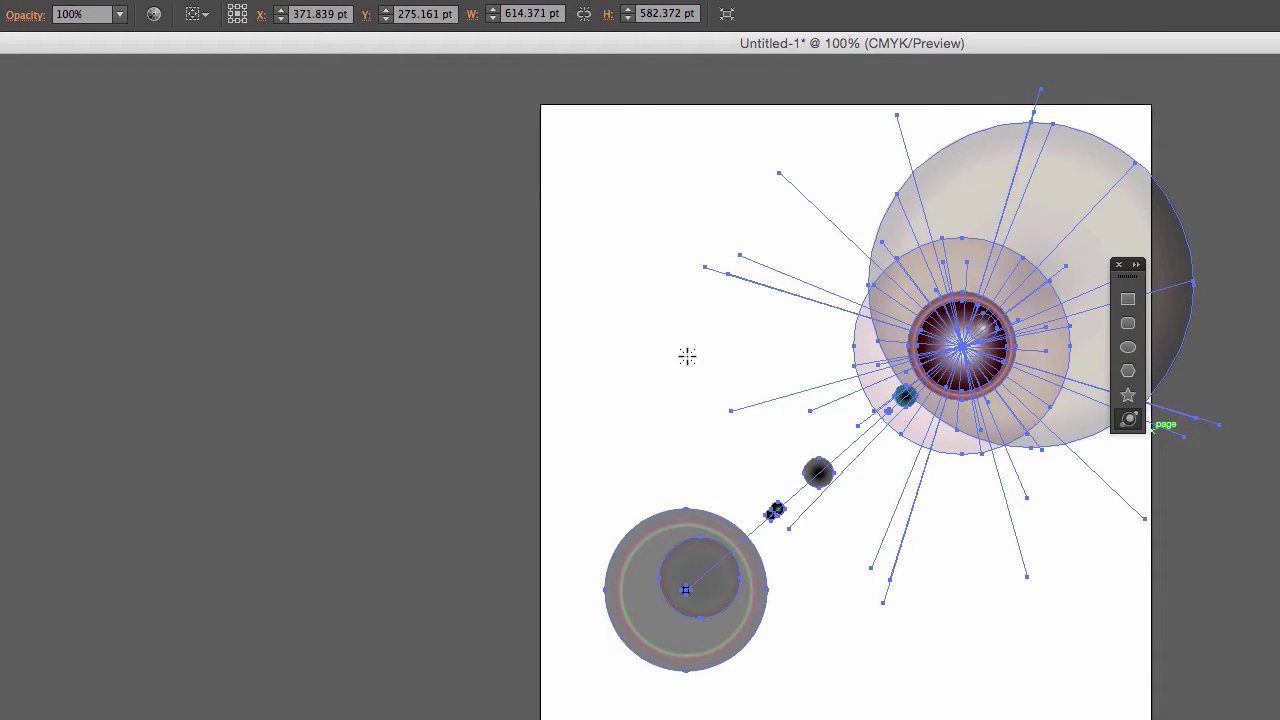
pyautogui.click(611, 310)
pyautogui.hotkey('ctrl', 'a')
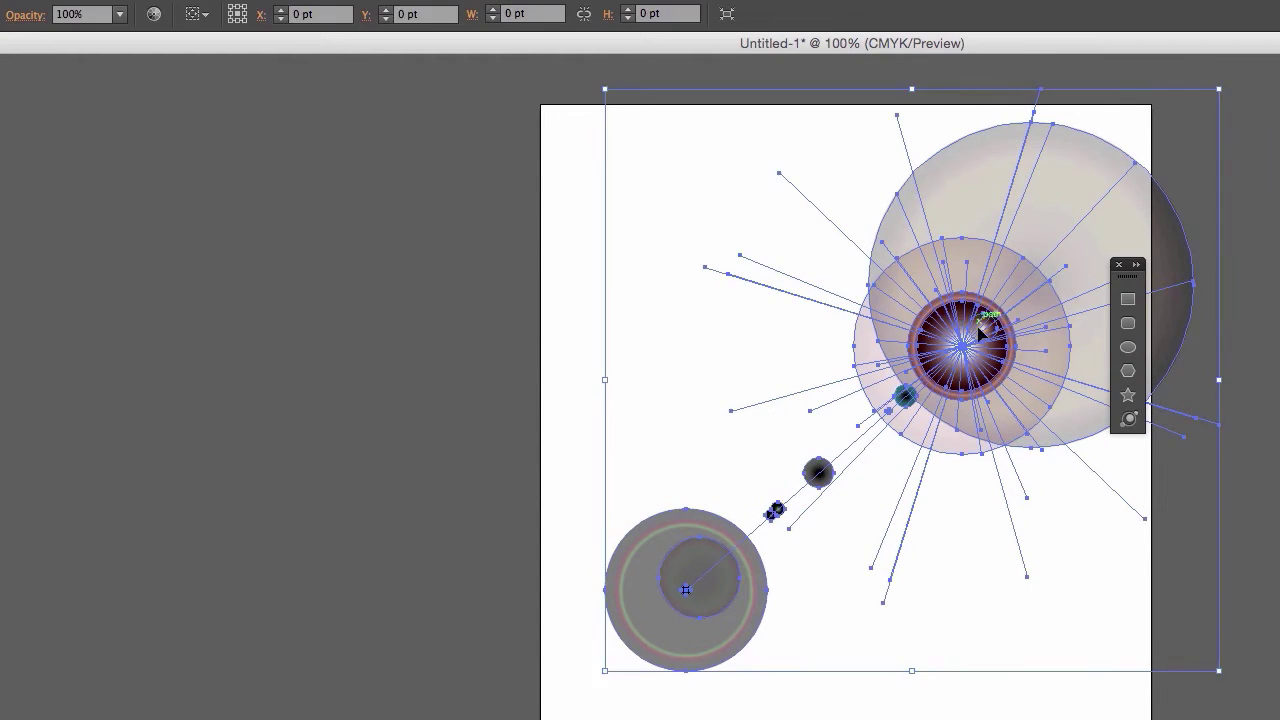
pyautogui.press('Delete')
# Create a star with 9 points using the Star tool's numeric settings, and undo it
pyautogui.click(1128, 395)
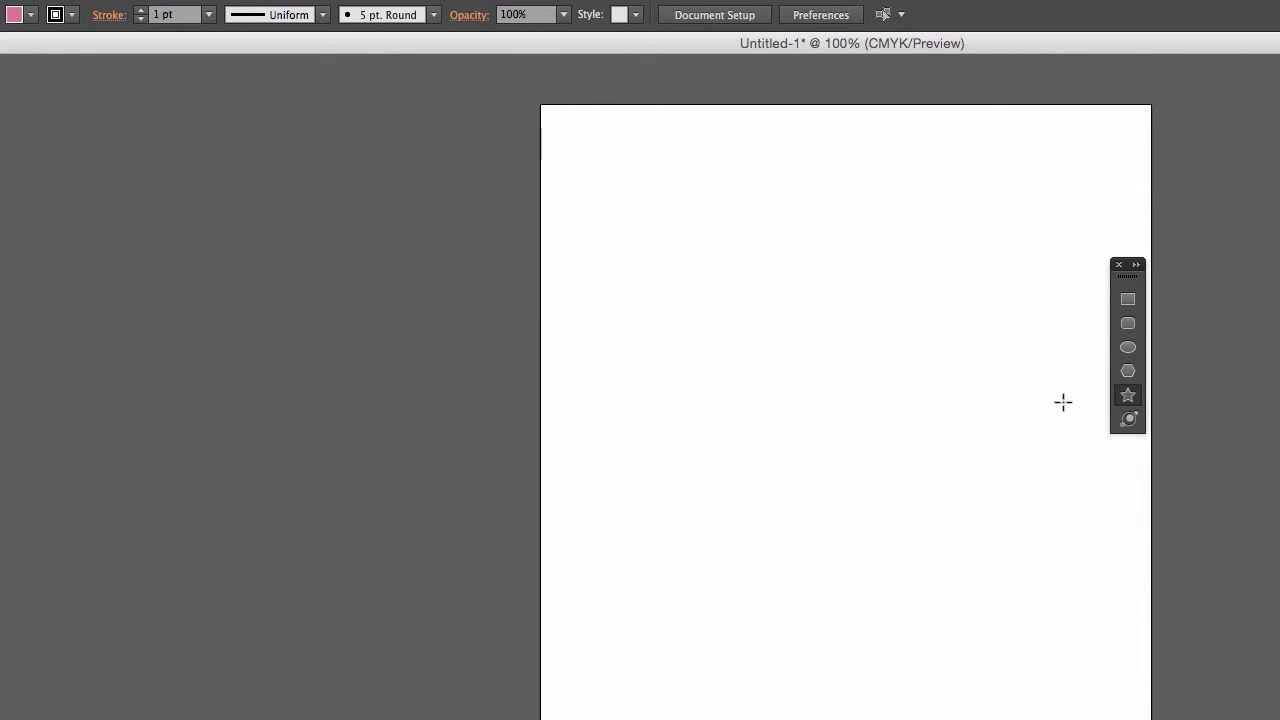
pyautogui.click(713, 376)
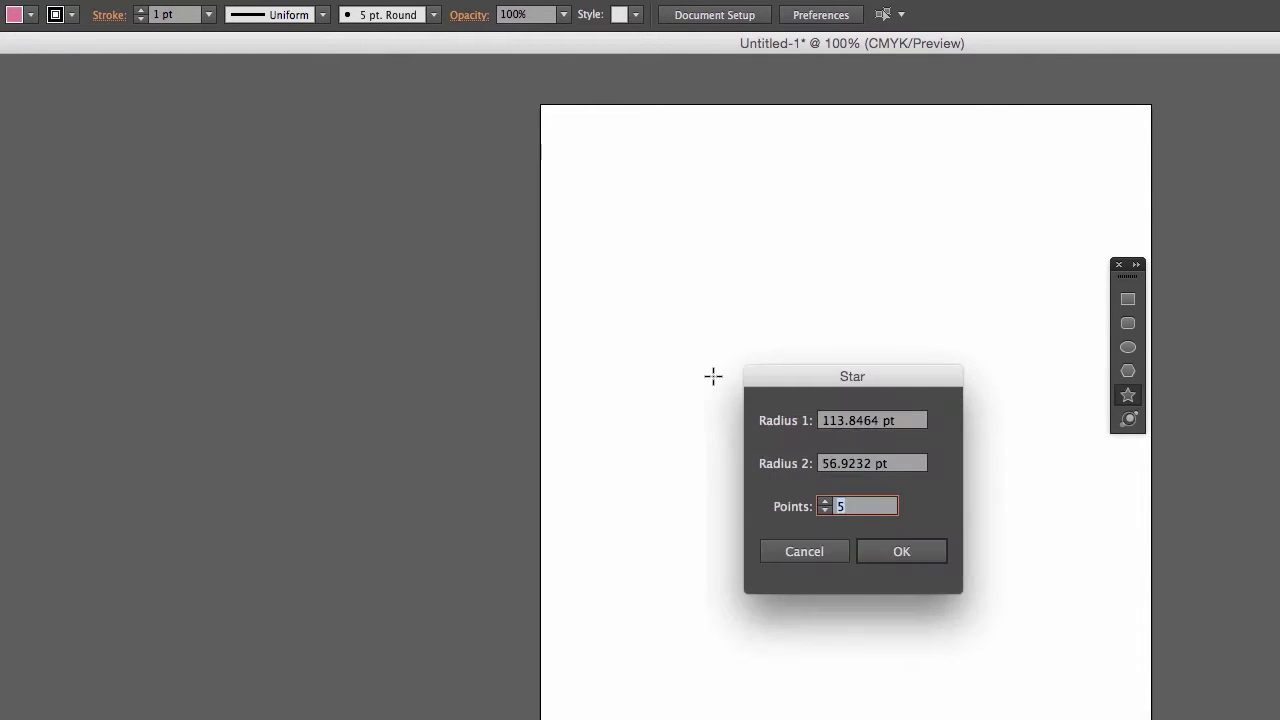
pyautogui.click(825, 502)
pyautogui.click(825, 502)
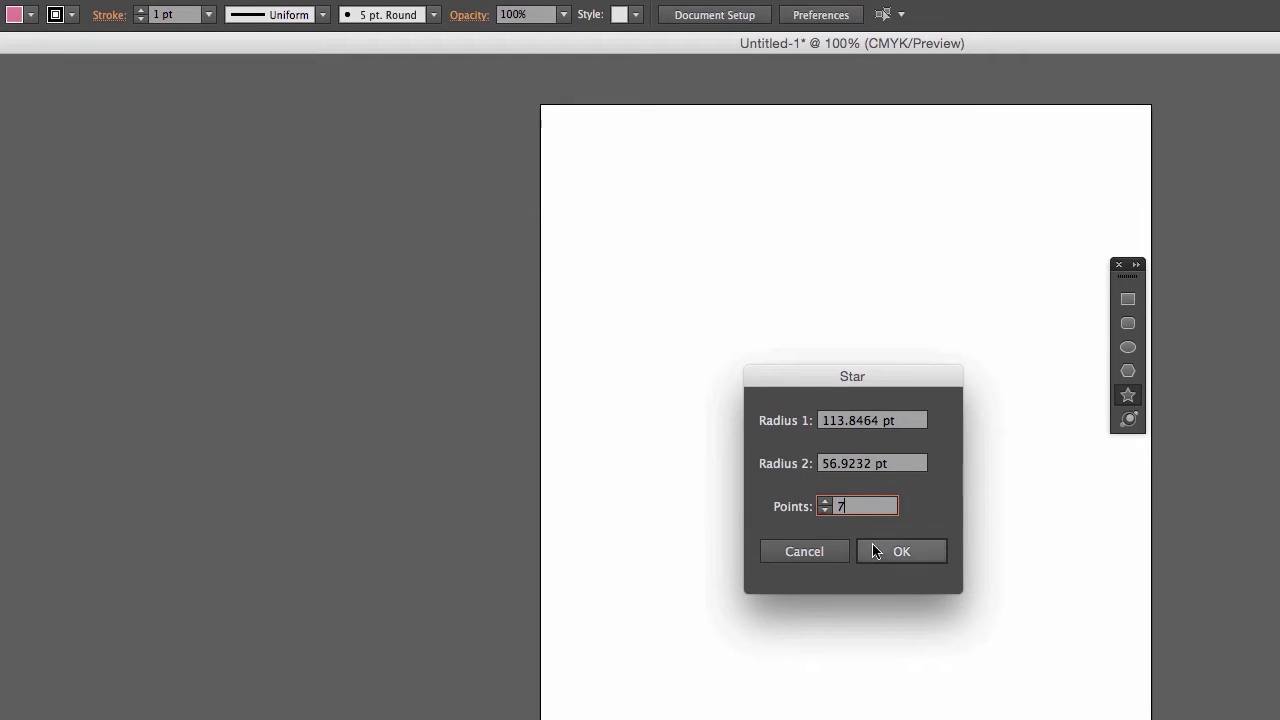
pyautogui.write('9')
pyautogui.press('Return')
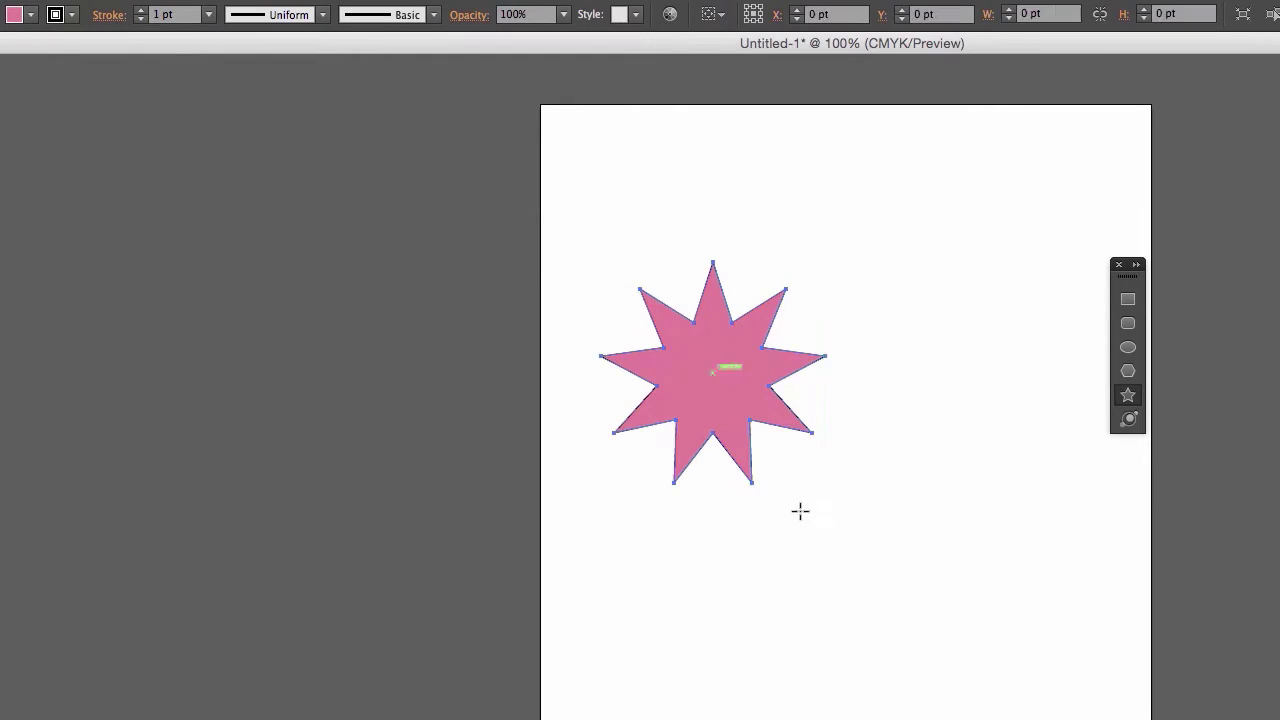
pyautogui.hotkey('ctrl', 'z')
# Create a 9-point star with Radius 1 of 113.8464 pt and Radius 2 of about 80 pt, and delete it
pyautogui.click(849, 387)
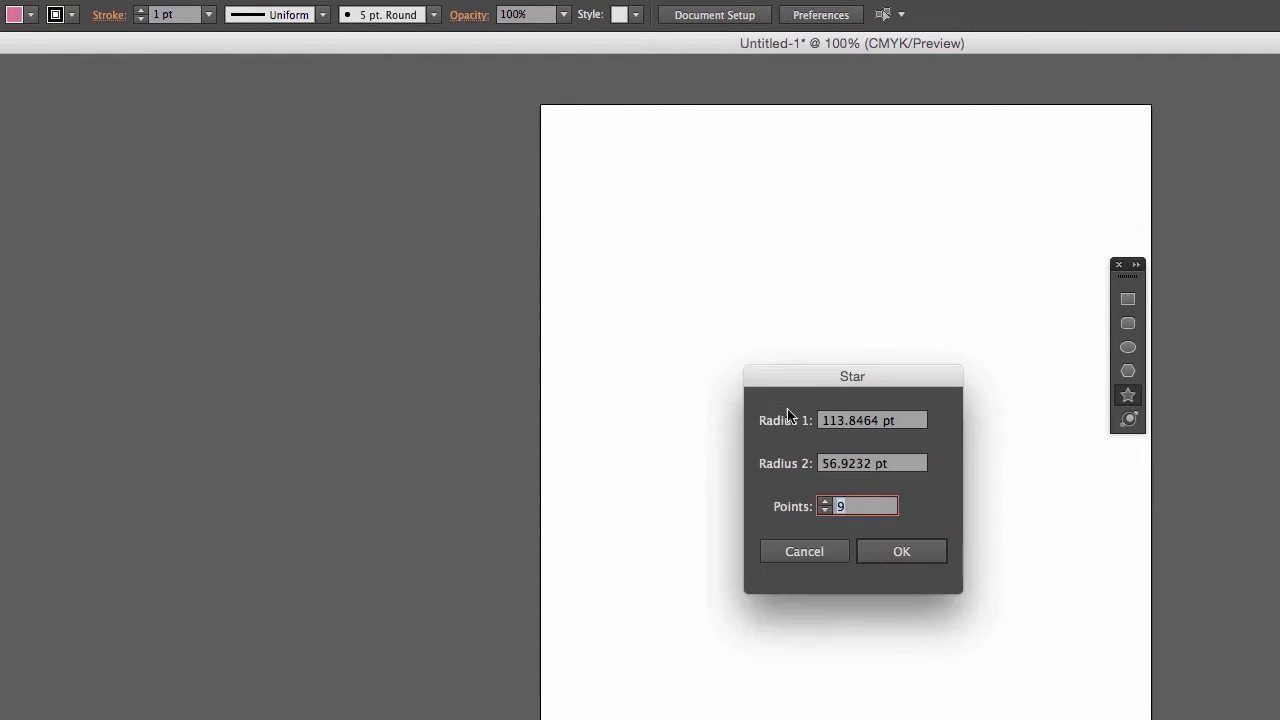
pyautogui.moveTo(836, 463); pyautogui.dragTo(796, 462)
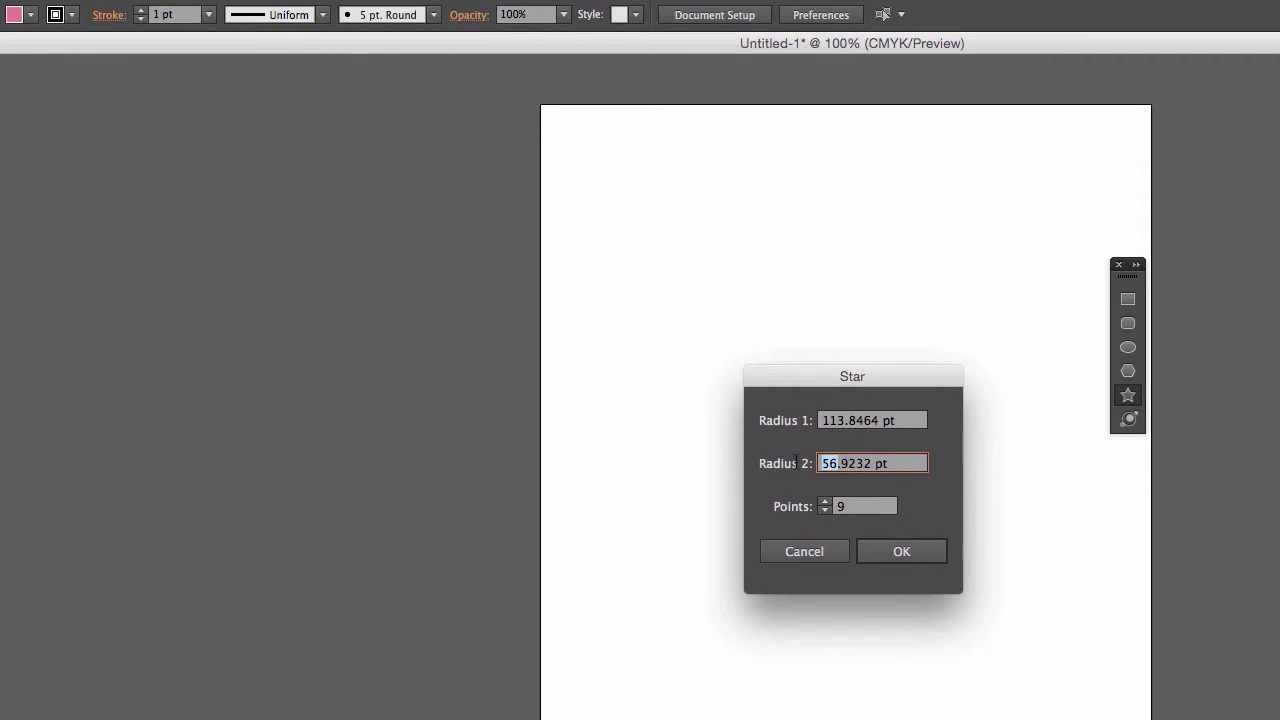
pyautogui.write('80')
pyautogui.press('Return')
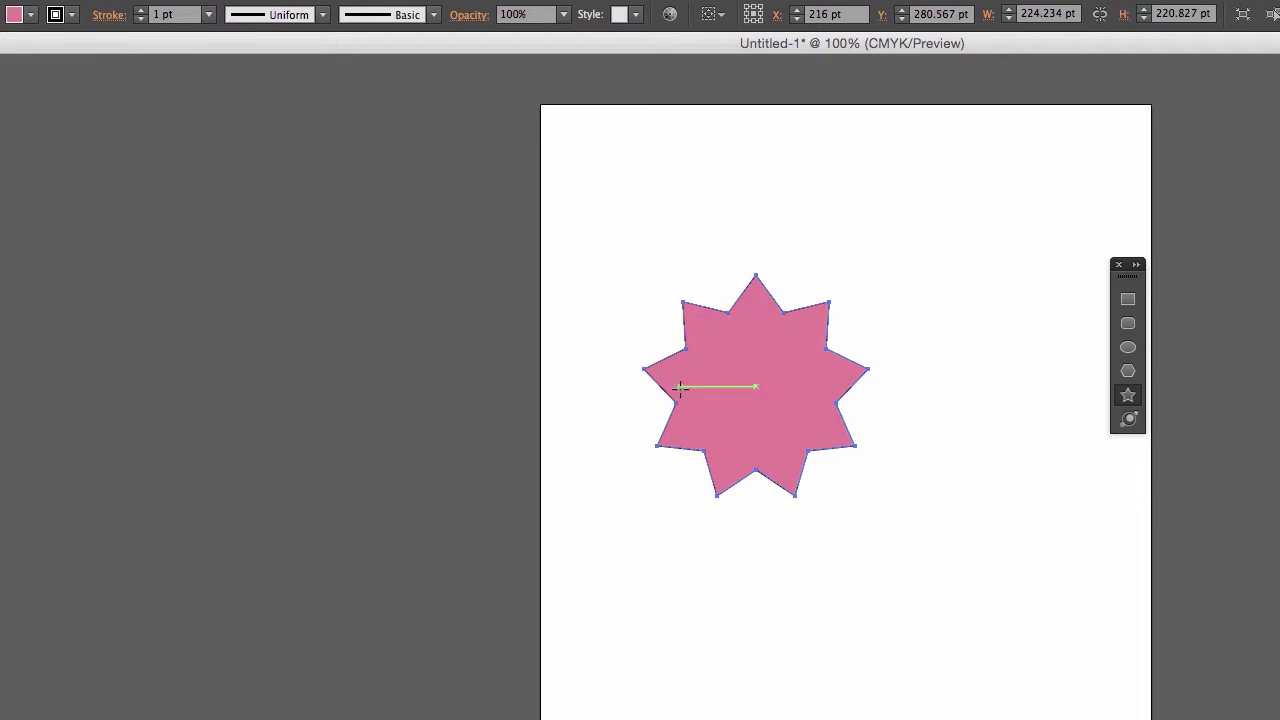
pyautogui.press('Delete')
# Draw and delete a large nine-pointed star with an outer radius of about 275 pt, and view the Star settings without creating another
pyautogui.moveTo(690, 322); pyautogui.dragTo(957, 371)
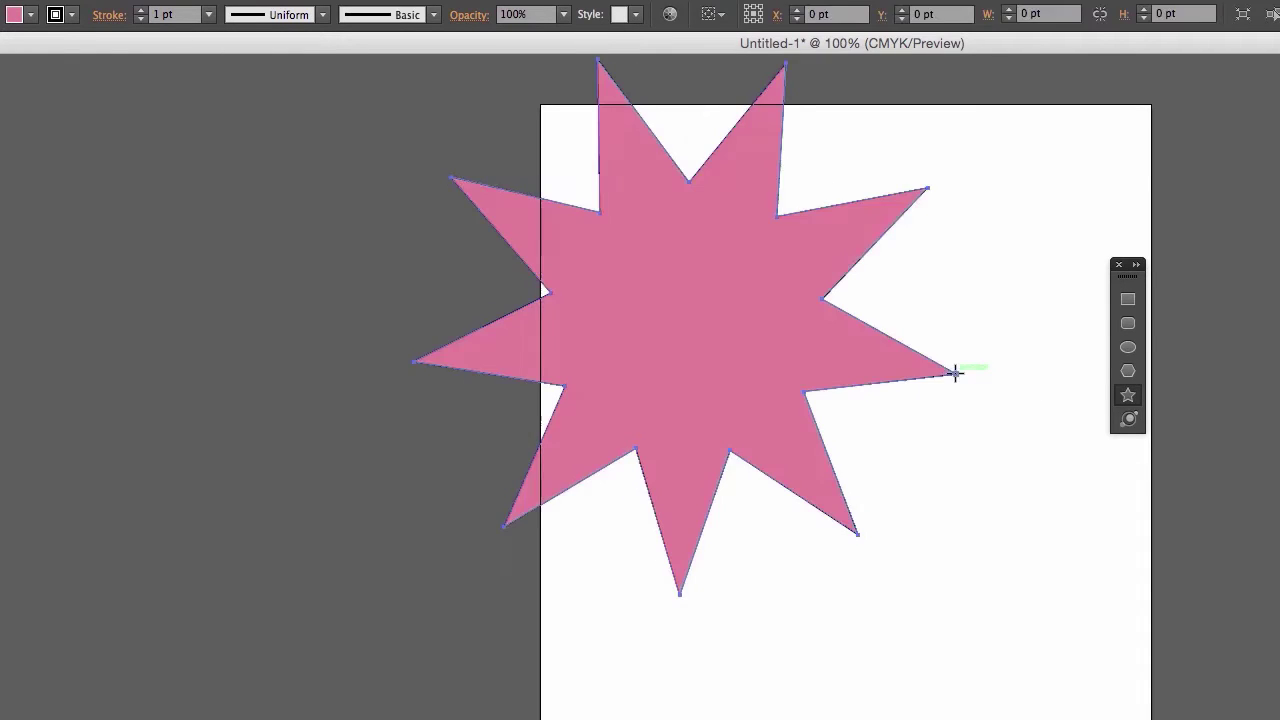
pyautogui.press('Delete')
pyautogui.click(880, 461)
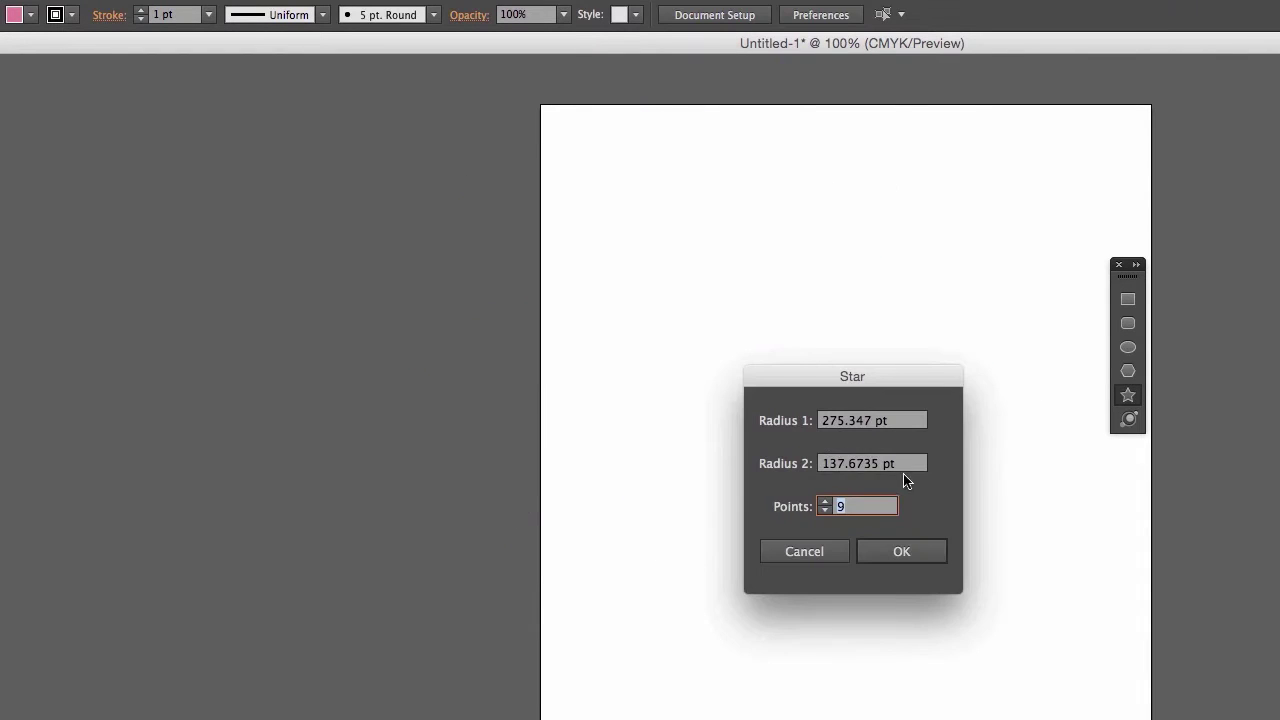
pyautogui.click(804, 552)
# Create a triangle with the Polygon tool using 3 sides and a radius of 106.2168 pt, and delete it
pyautogui.click(1122, 376)
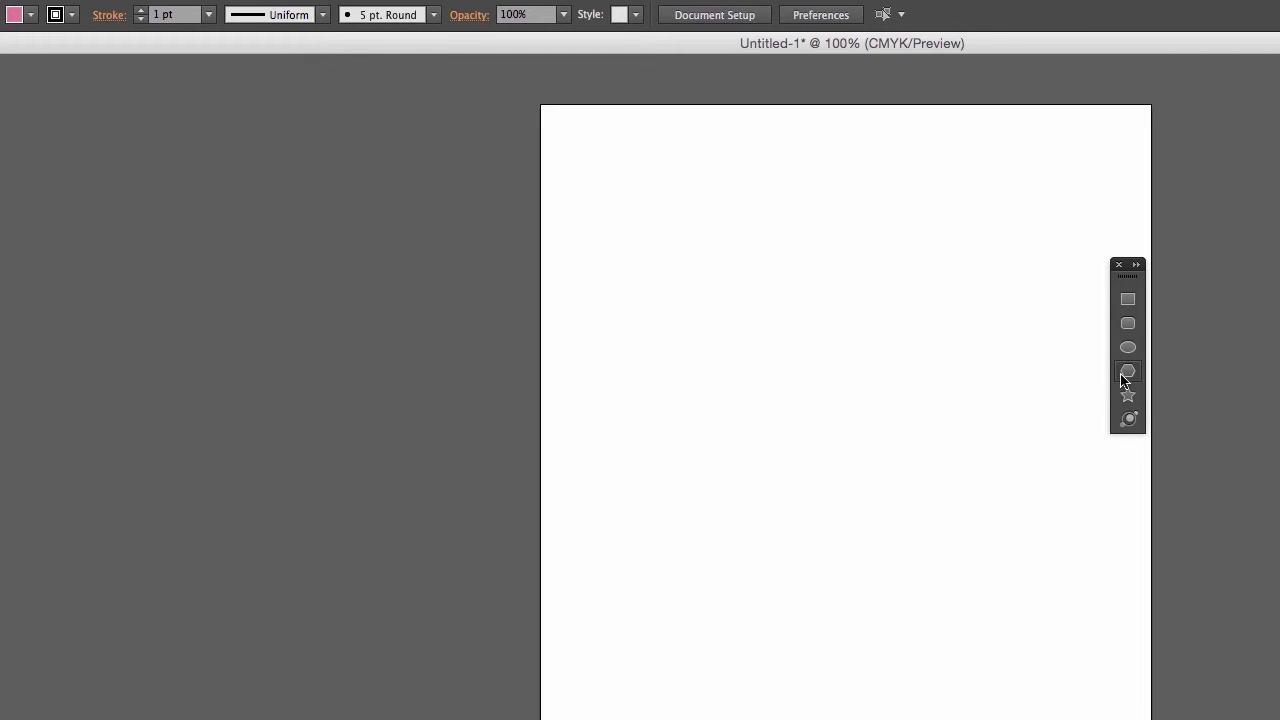
pyautogui.click(857, 362)
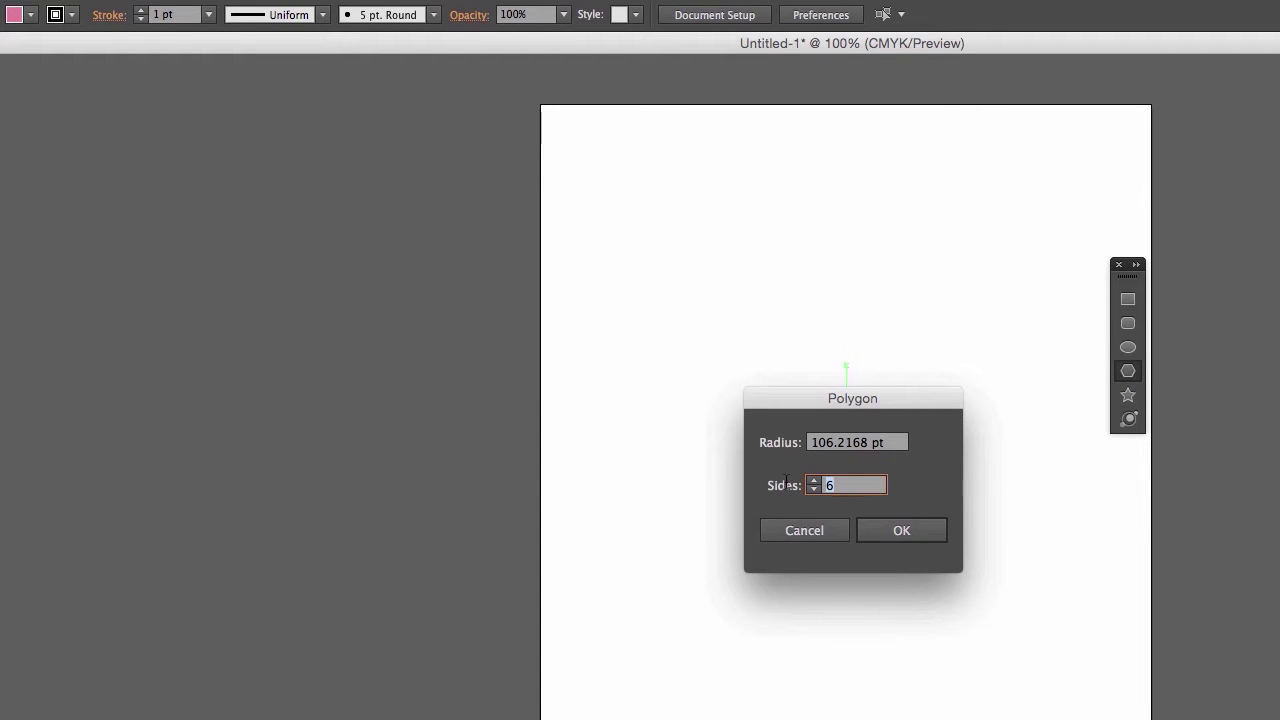
pyautogui.click(902, 530)
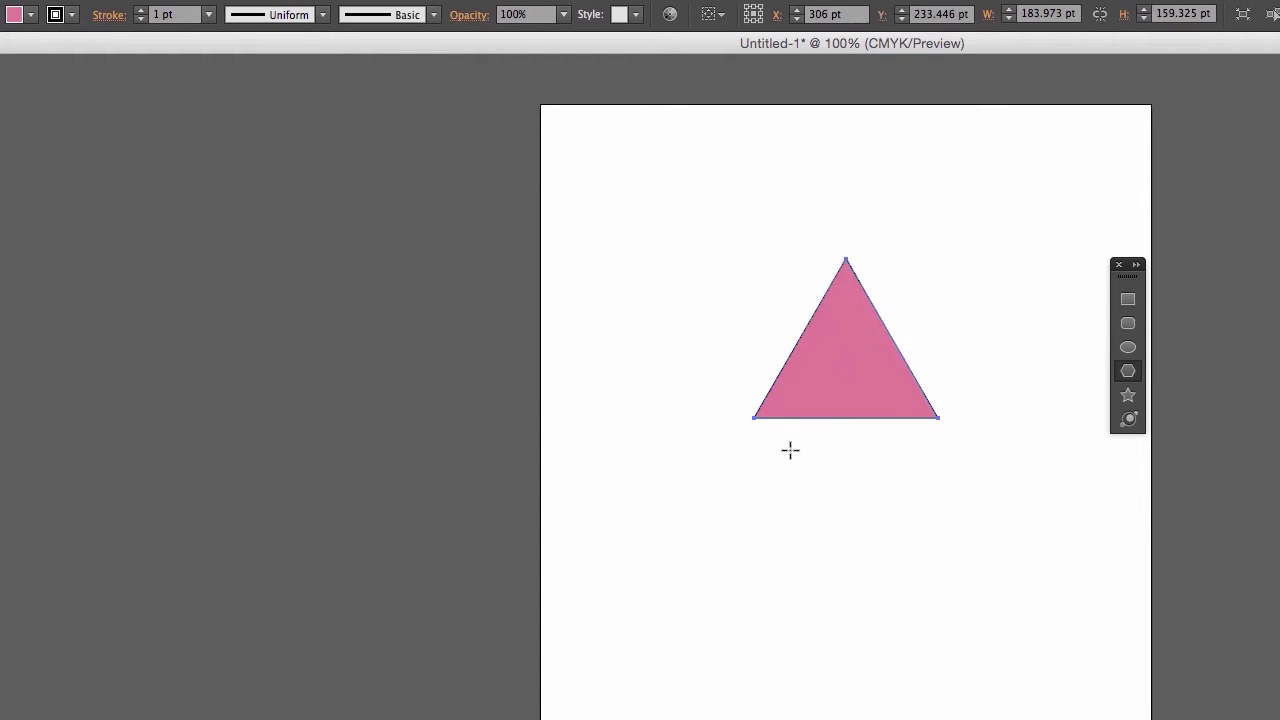
pyautogui.press('Delete')
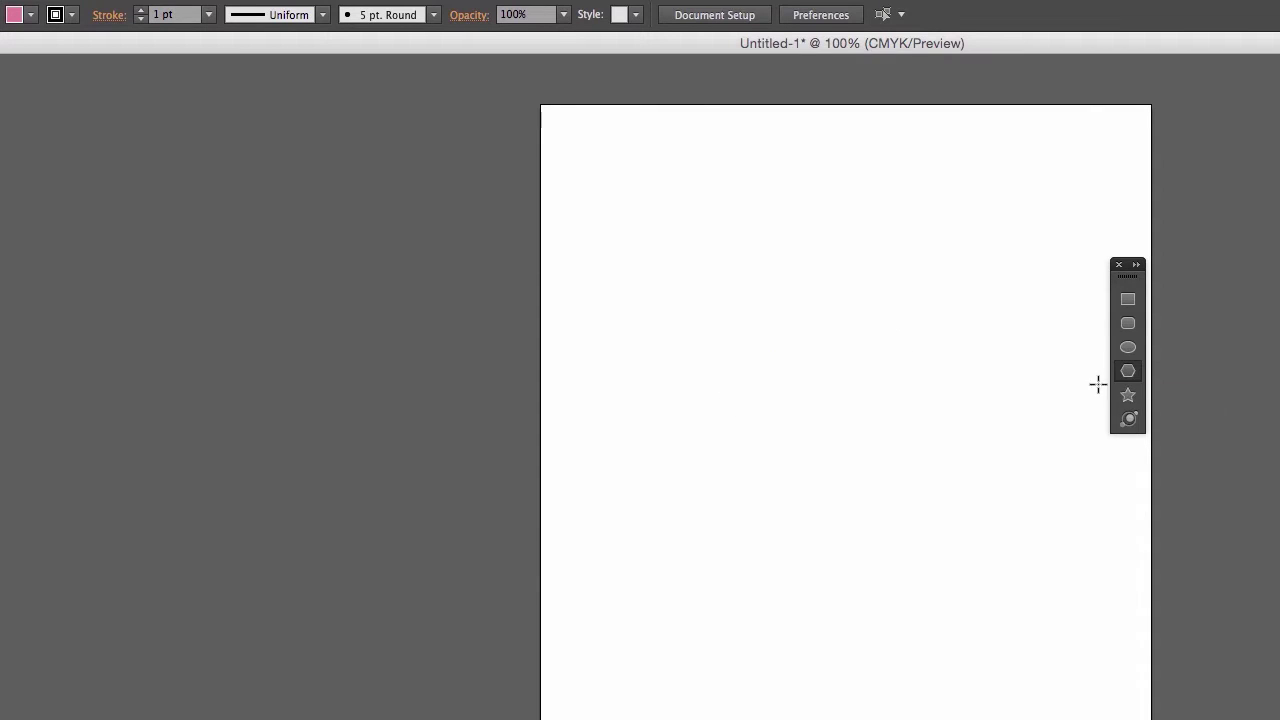
# Create an 11-sided polygon with a radius of 106.2168 pt, and delete it
pyautogui.click(1128, 373)
pyautogui.click(869, 374)
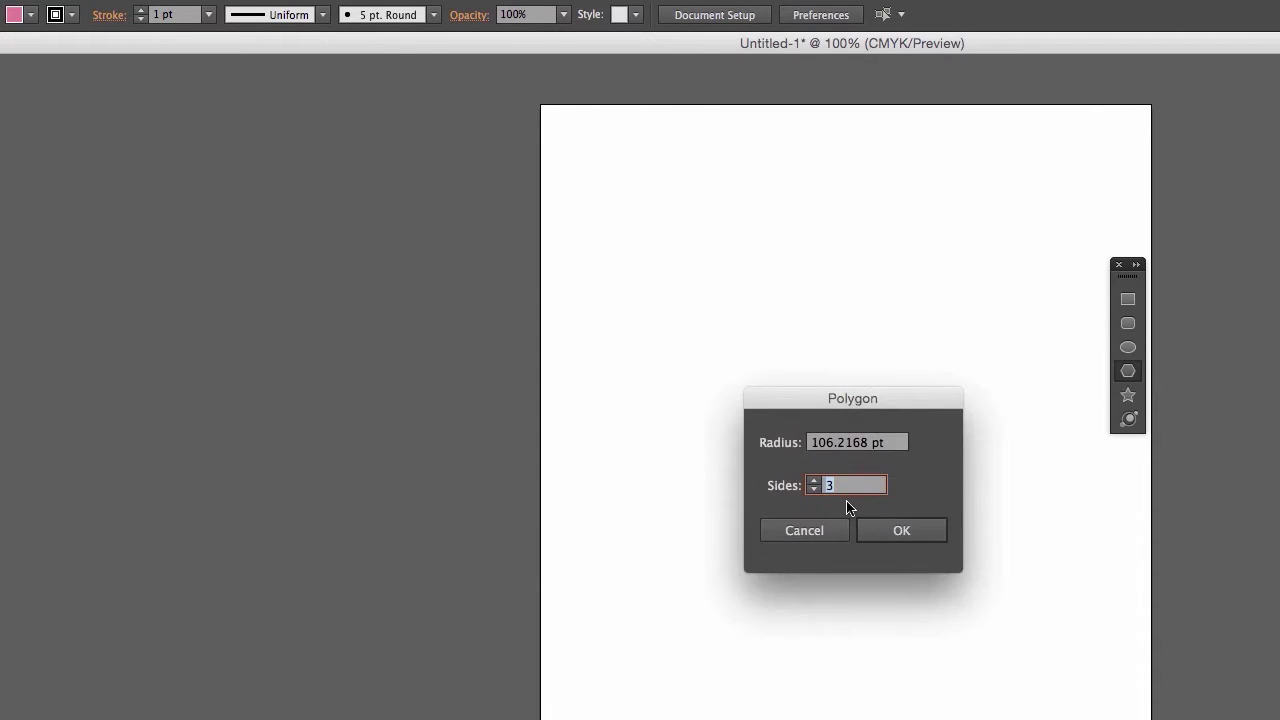
pyautogui.press('Return')
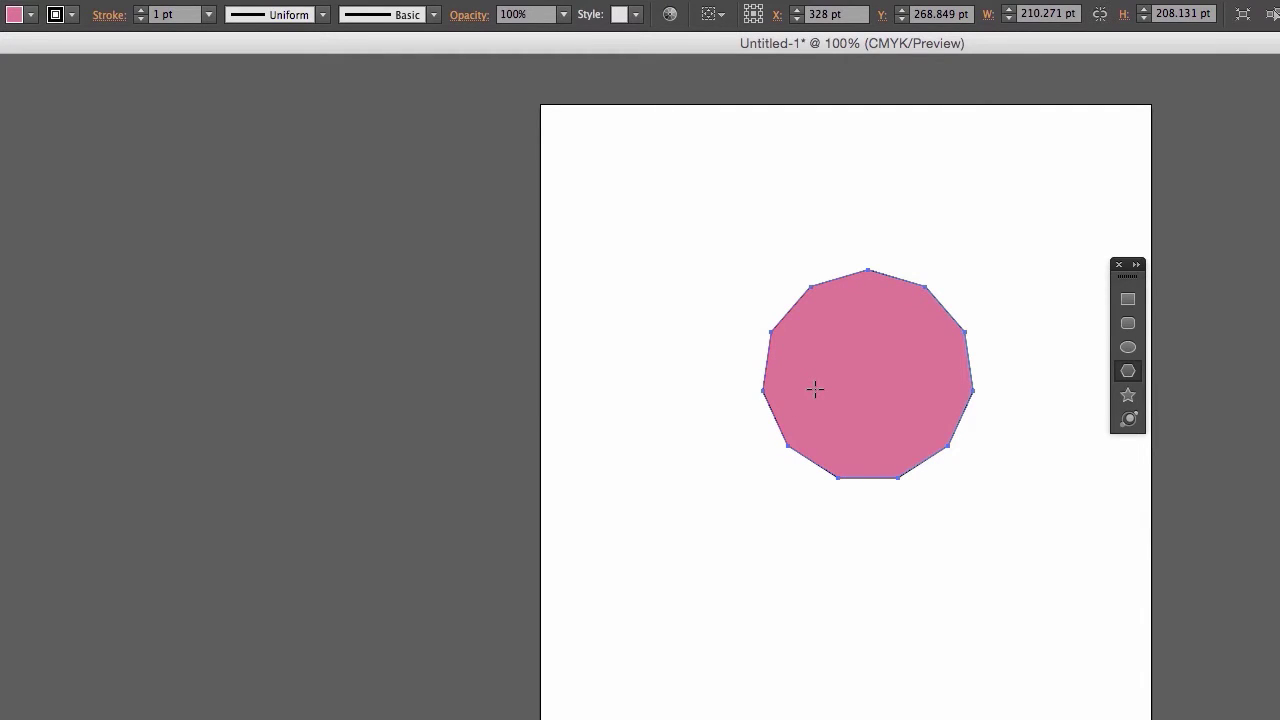
pyautogui.press('Delete')
# Draw a rounded rectangle about 321 by 217 pt, and create and delete a second one of that size with a 10 pt corner radius
pyautogui.click(1128, 323)
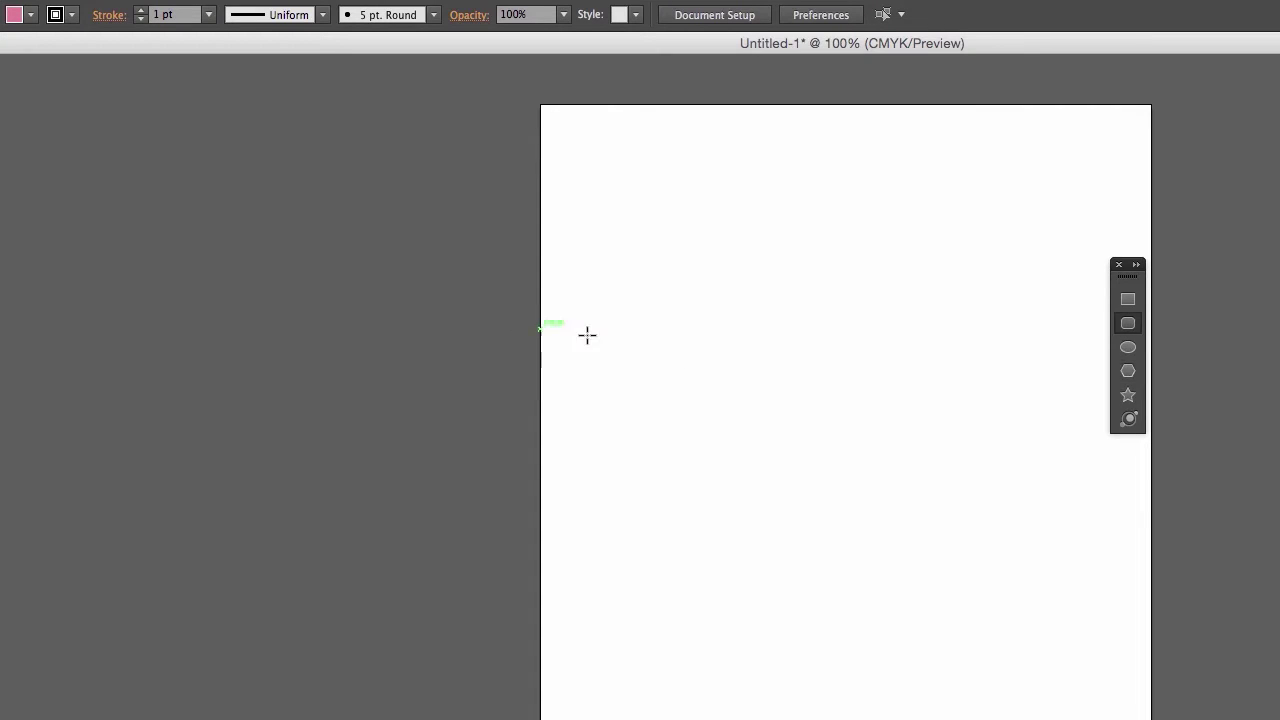
pyautogui.moveTo(667, 337); pyautogui.dragTo(988, 553)
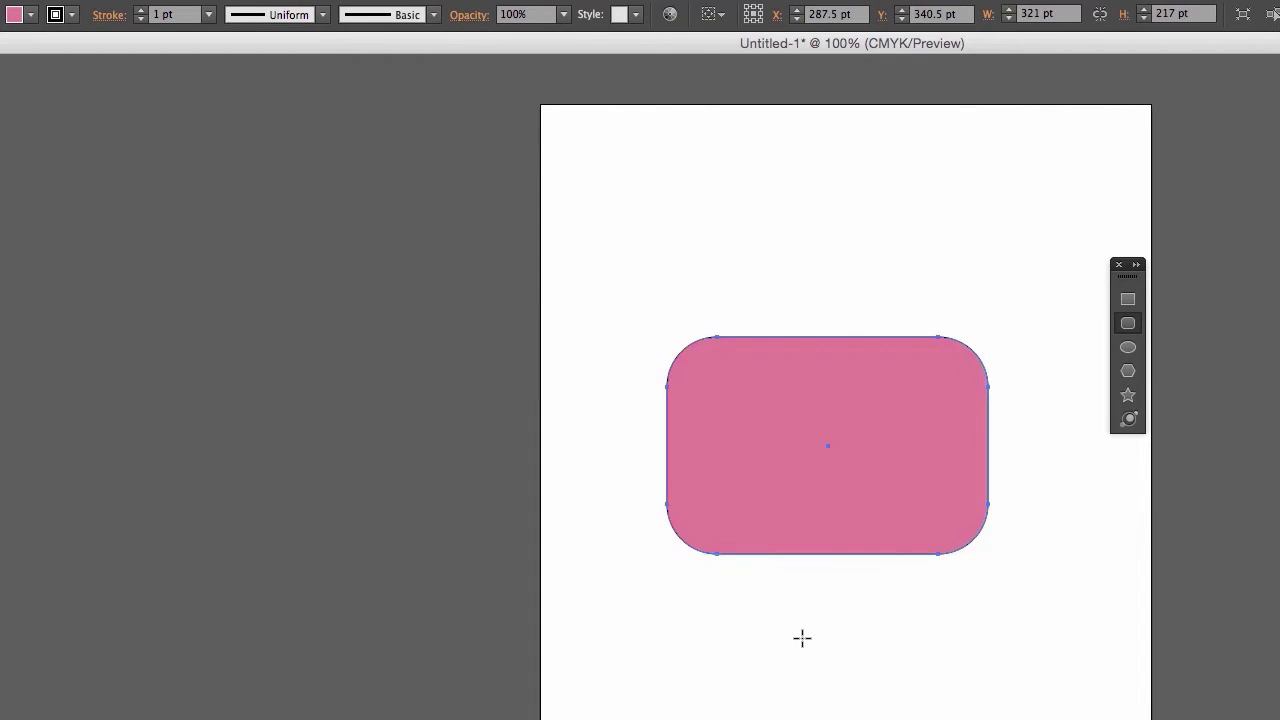
pyautogui.click(802, 638)
pyautogui.doubleClick(845, 494)
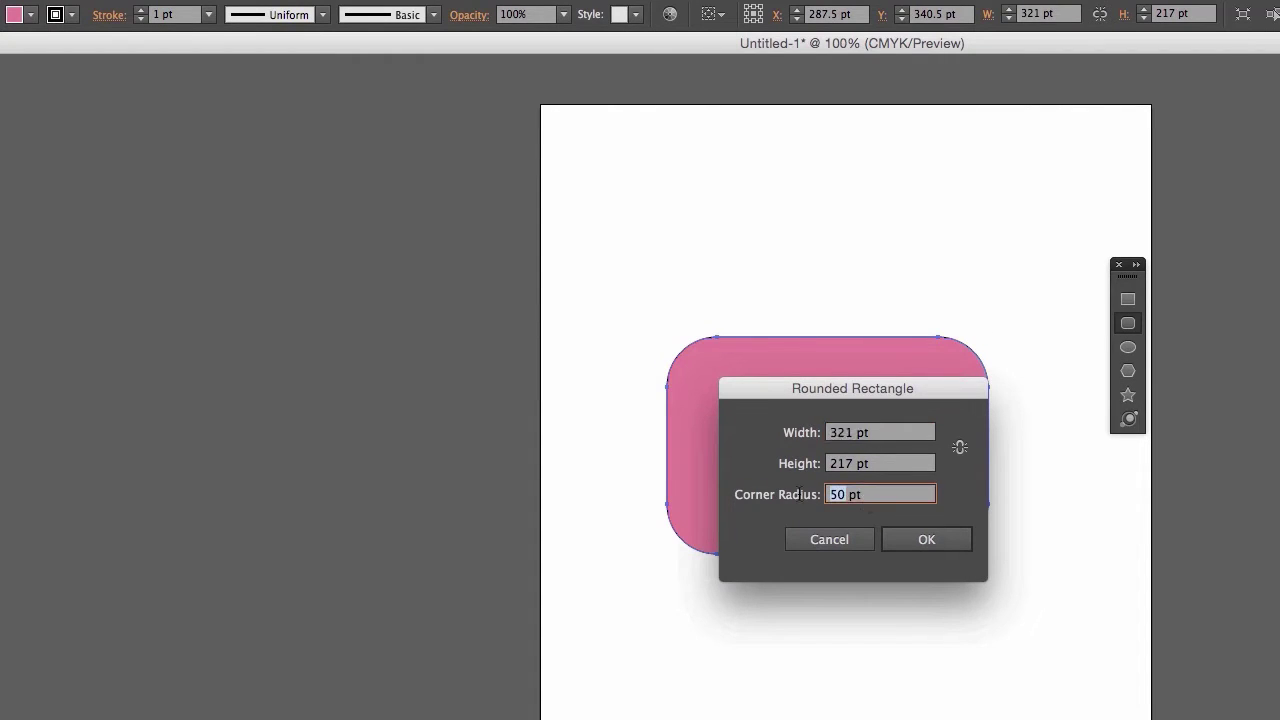
pyautogui.write('1')
pyautogui.press('Return')
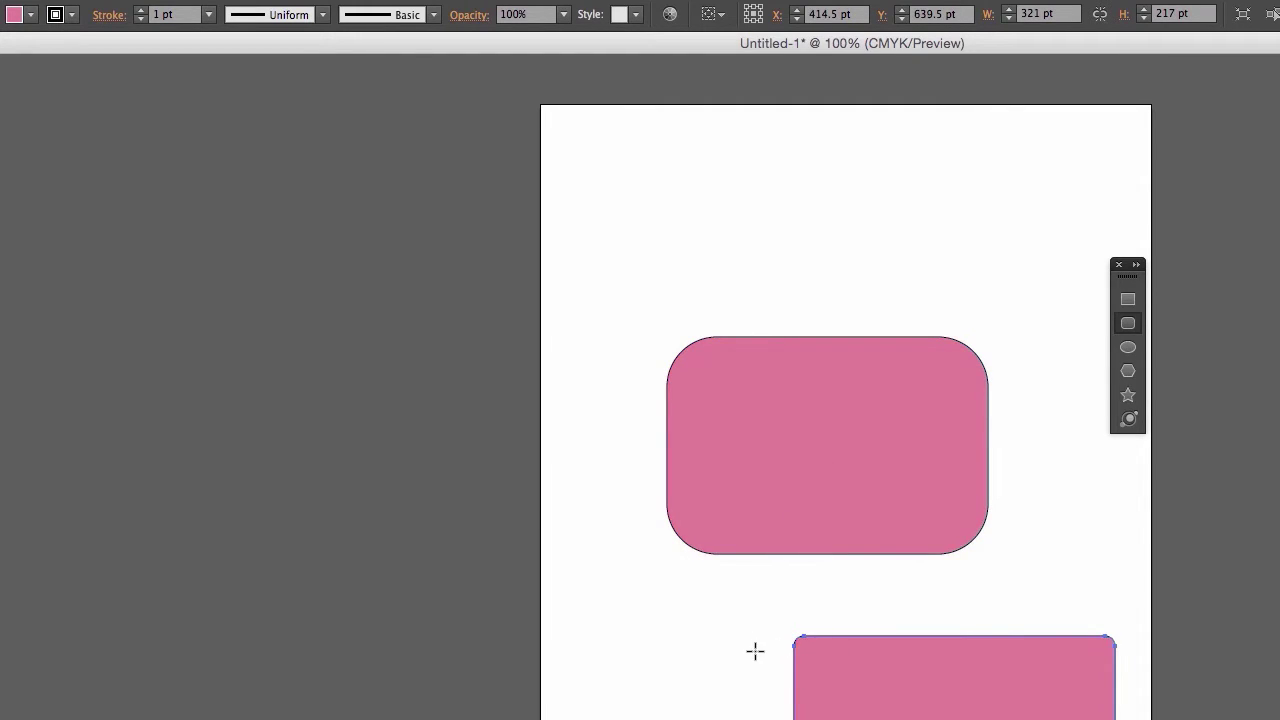
pyautogui.press('Delete')
# Draw a rounded rectangle about 220 by 141 pt overlapping the large one's upper edge, and fill it with light aqua
pyautogui.moveTo(712, 257); pyautogui.dragTo(932, 397)
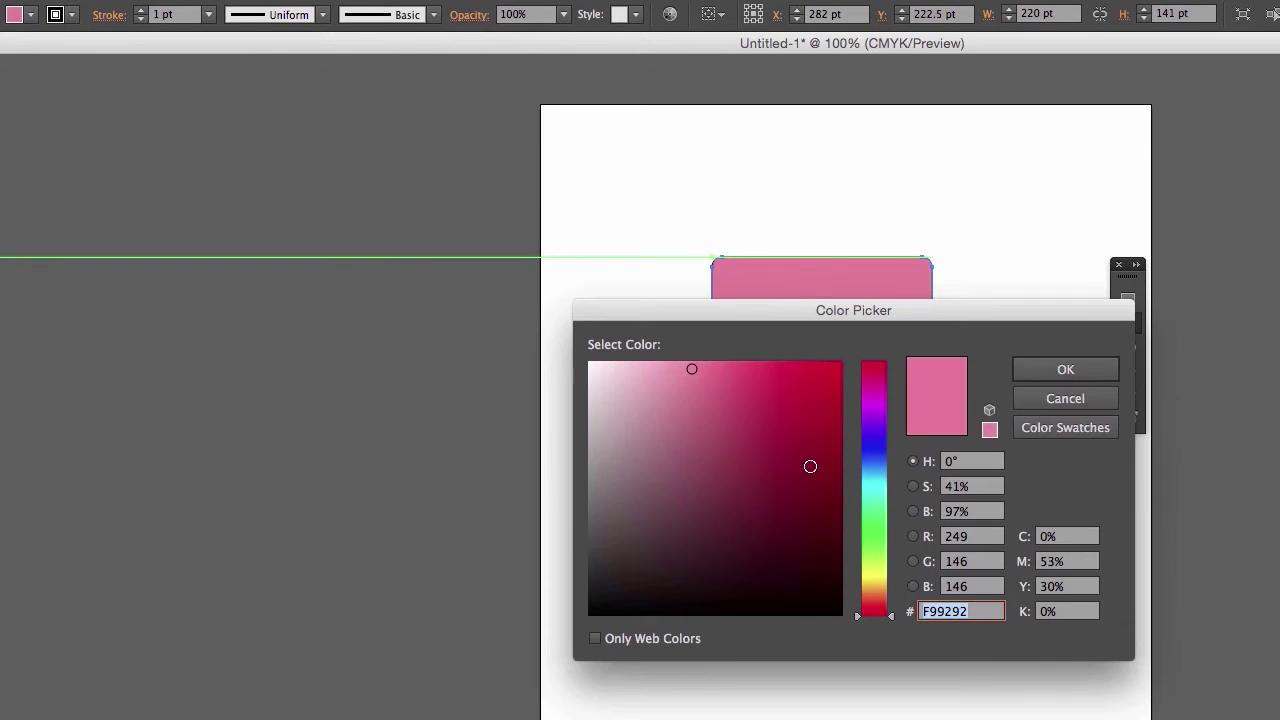
pyautogui.click(880, 492)
pyautogui.click(1043, 372)
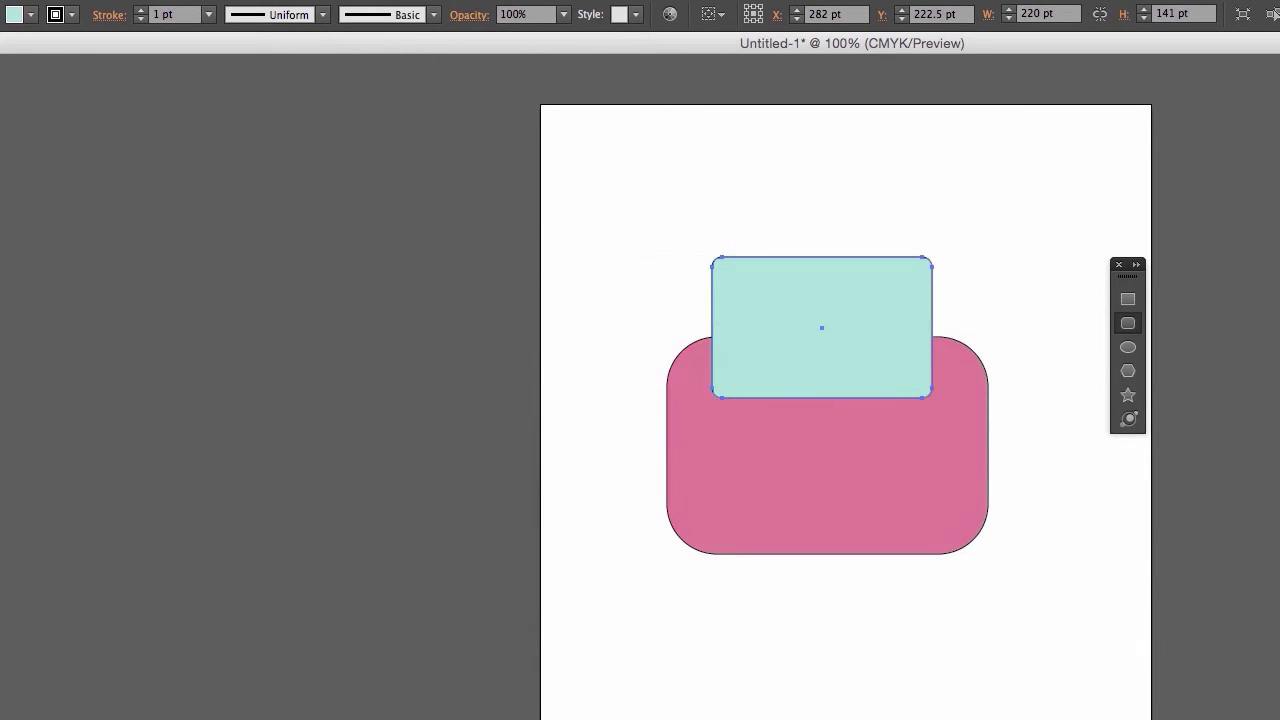
# Delete the small aqua and the large pink rounded rectangles
pyautogui.click(425, 278)
pyautogui.moveTo(775, 289)
pyautogui.mouseDown()
pyautogui.moveTo(843, 373)
pyautogui.moveTo(791, 301)
pyautogui.mouseUp()
pyautogui.press('Delete')
pyautogui.click(702, 436)
pyautogui.press('Delete')
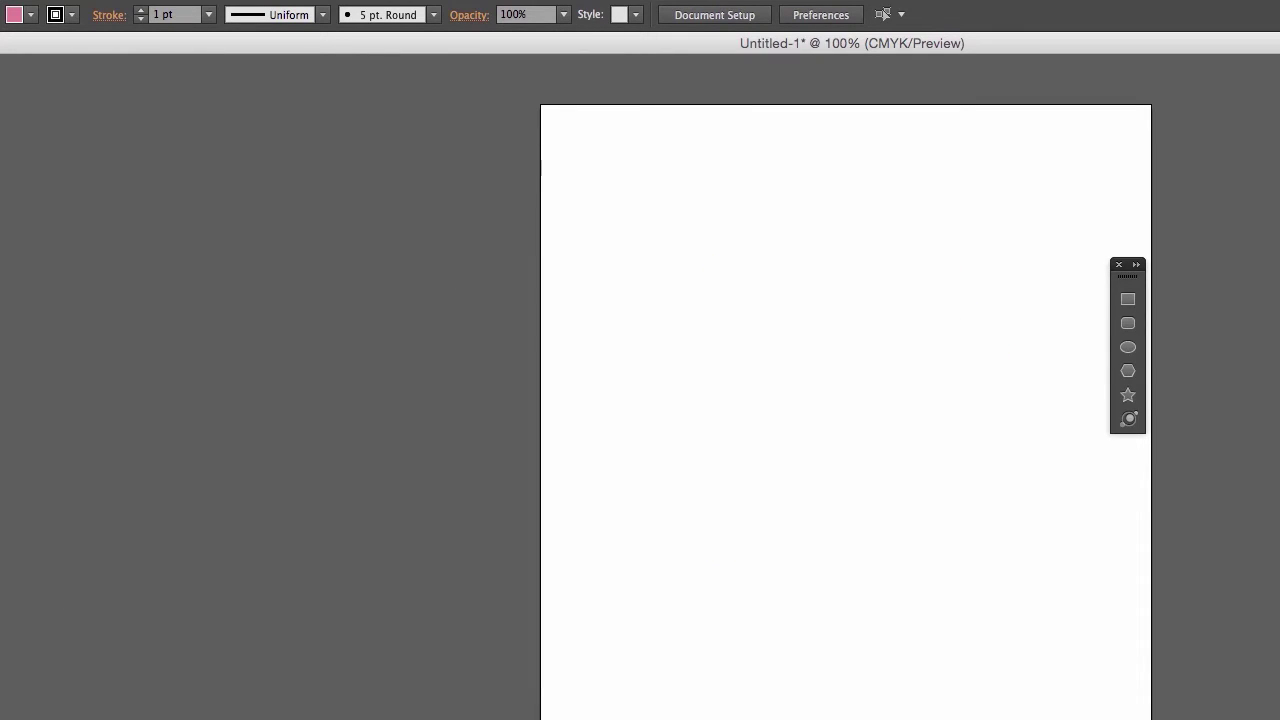
# Draw a rectangle about 318 by 227 pt in the middle of the artboard and deselect it
pyautogui.press('m')
pyautogui.moveTo(648, 317)
pyautogui.mouseDown()
pyautogui.moveTo(946, 503)
pyautogui.moveTo(966, 544)
pyautogui.mouseUp()
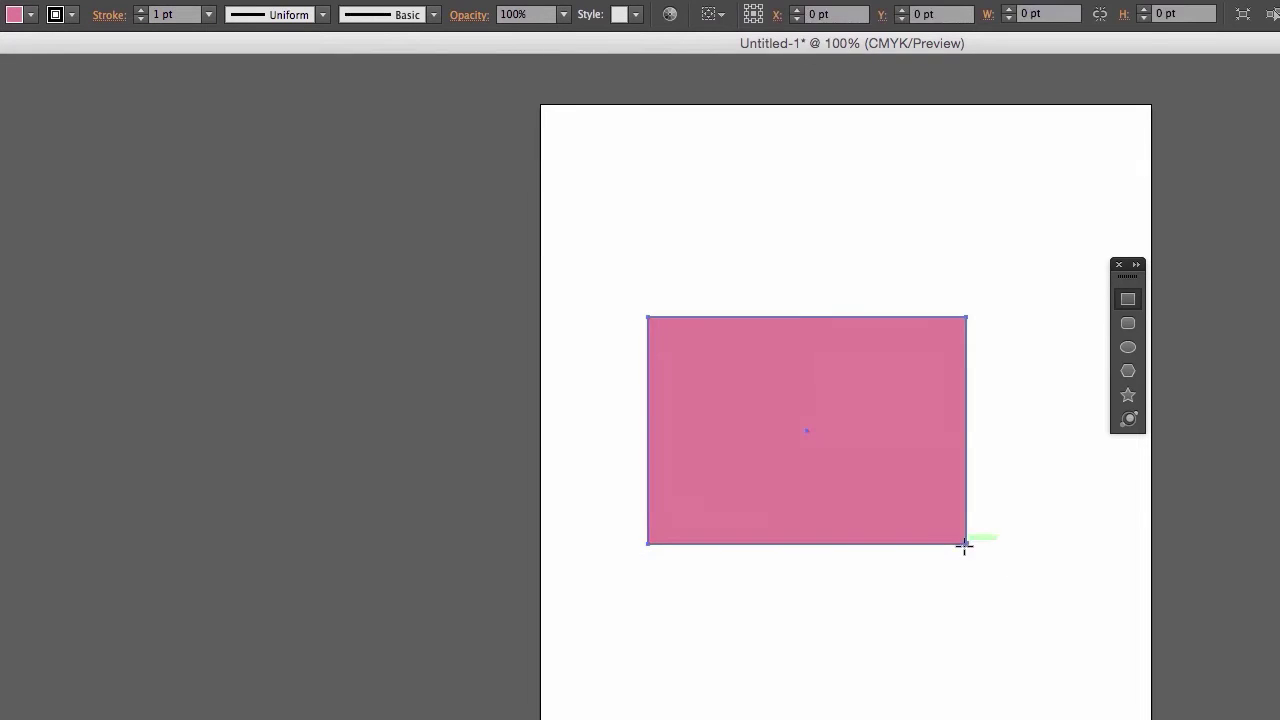
pyautogui.press('v')
pyautogui.click(490, 212)
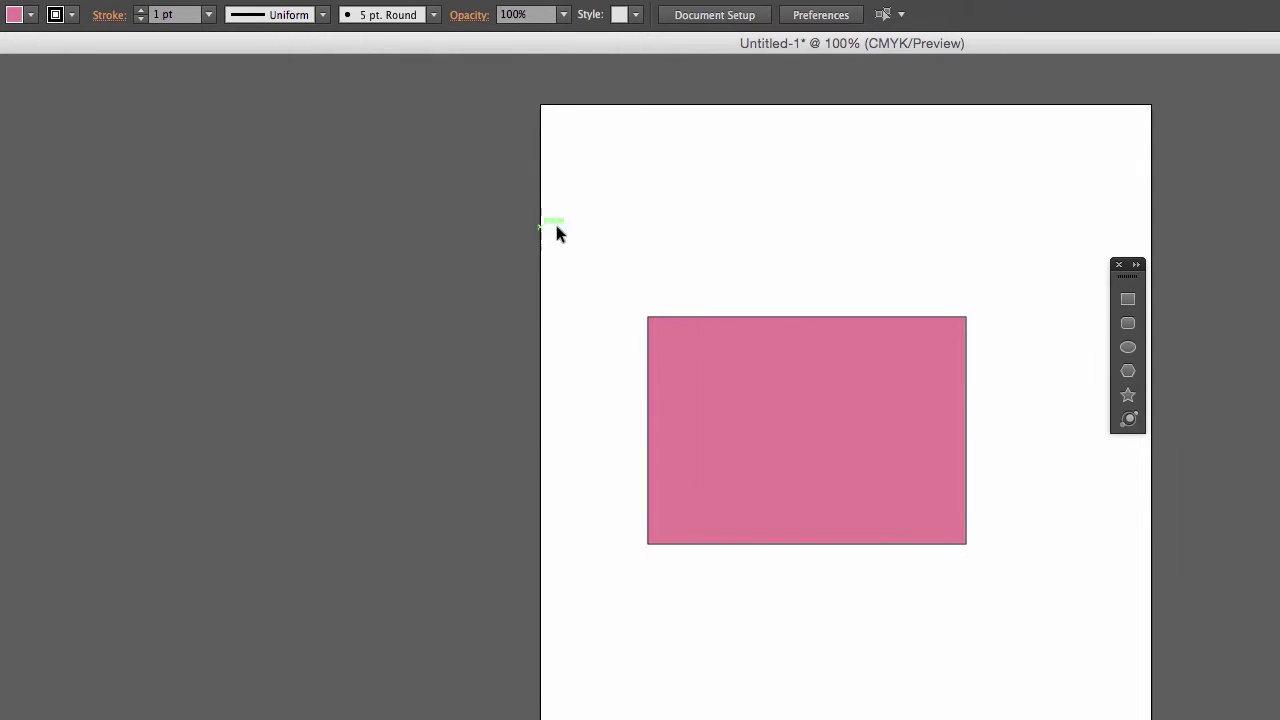
# Select the pink rectangle with the Selection tool and rotate it counterclockwise to a diagonal position
pyautogui.click(672, 332)
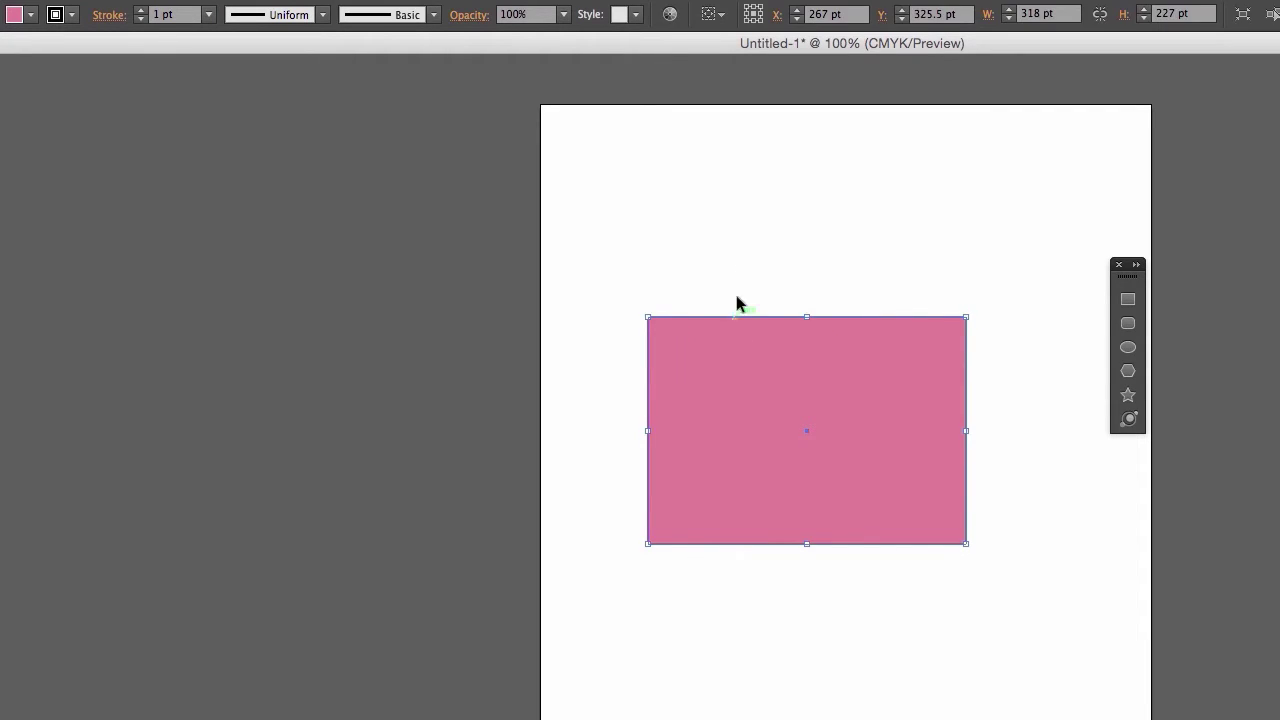
pyautogui.click(737, 297)
pyautogui.click(703, 366)
pyautogui.moveTo(974, 306); pyautogui.dragTo(897, 259)
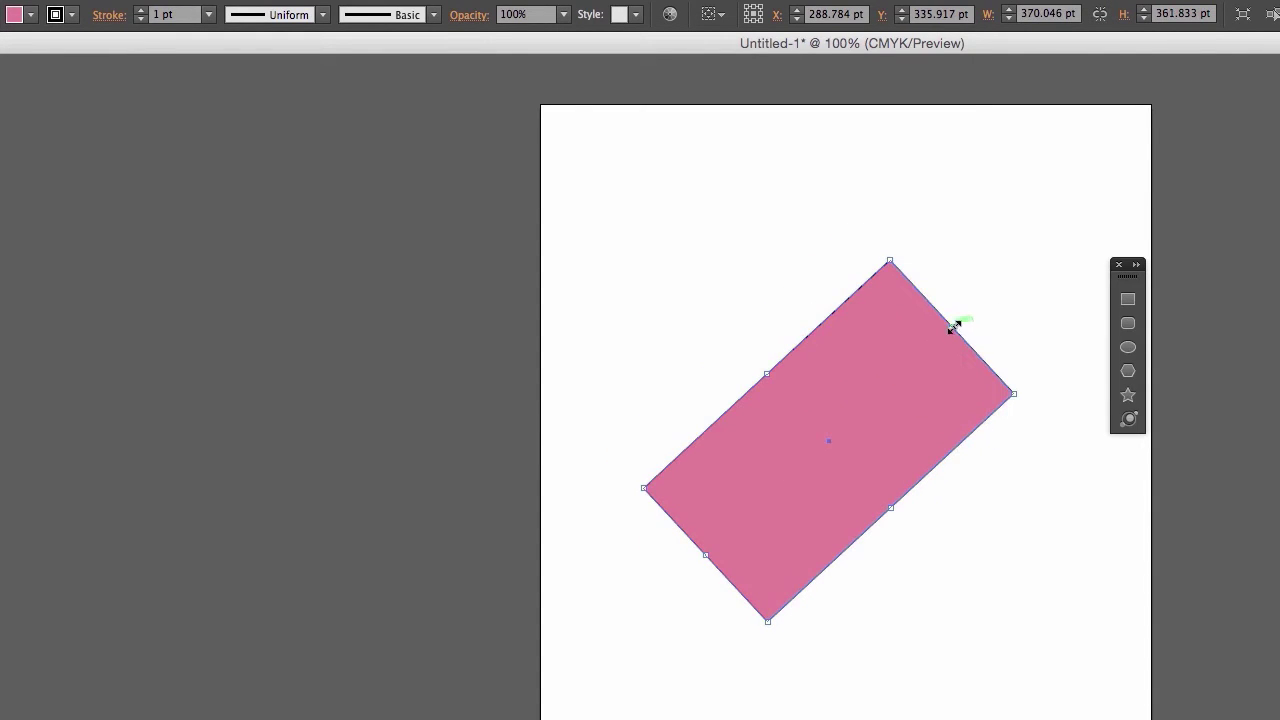
# Resize the tilted rectangle by its edges to an overall size of about 374 by 380 pt
pyautogui.moveTo(951, 326); pyautogui.dragTo(850, 385)
pyautogui.moveTo(723, 415)
pyautogui.mouseDown()
pyautogui.moveTo(649, 357)
pyautogui.moveTo(657, 340)
pyautogui.moveTo(736, 408)
pyautogui.mouseUp()
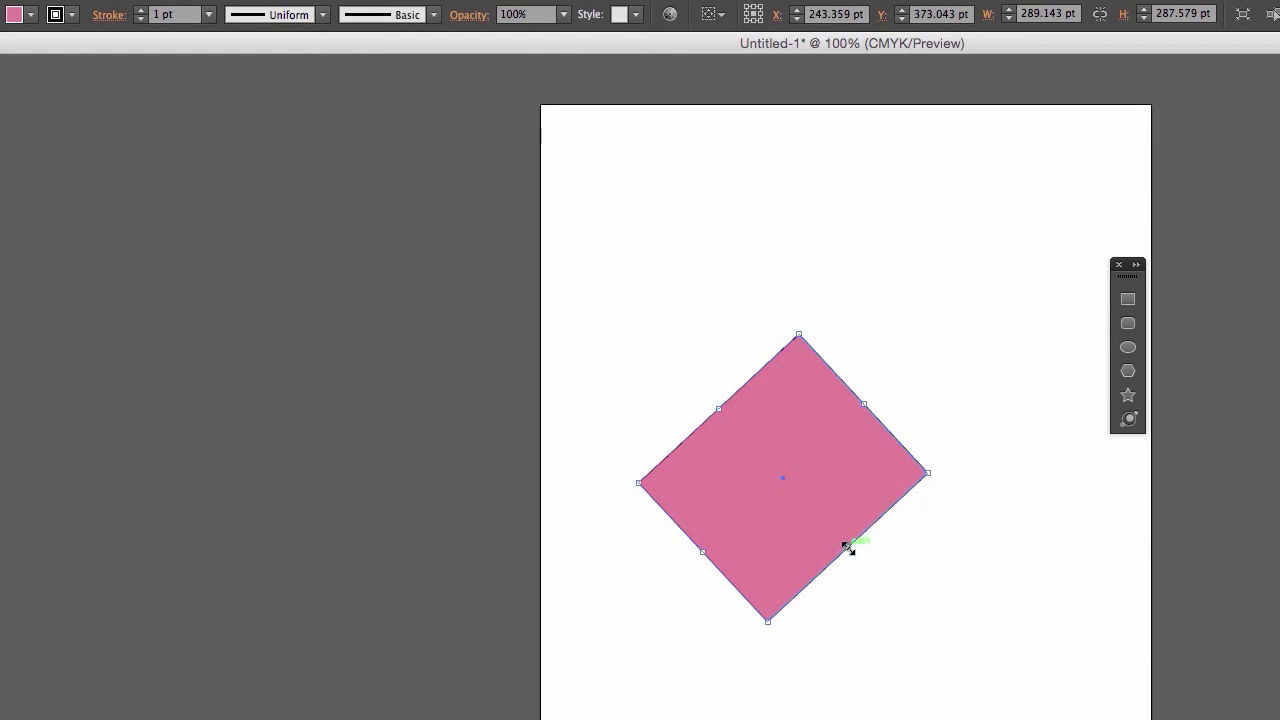
pyautogui.moveTo(848, 548); pyautogui.dragTo(1019, 628)
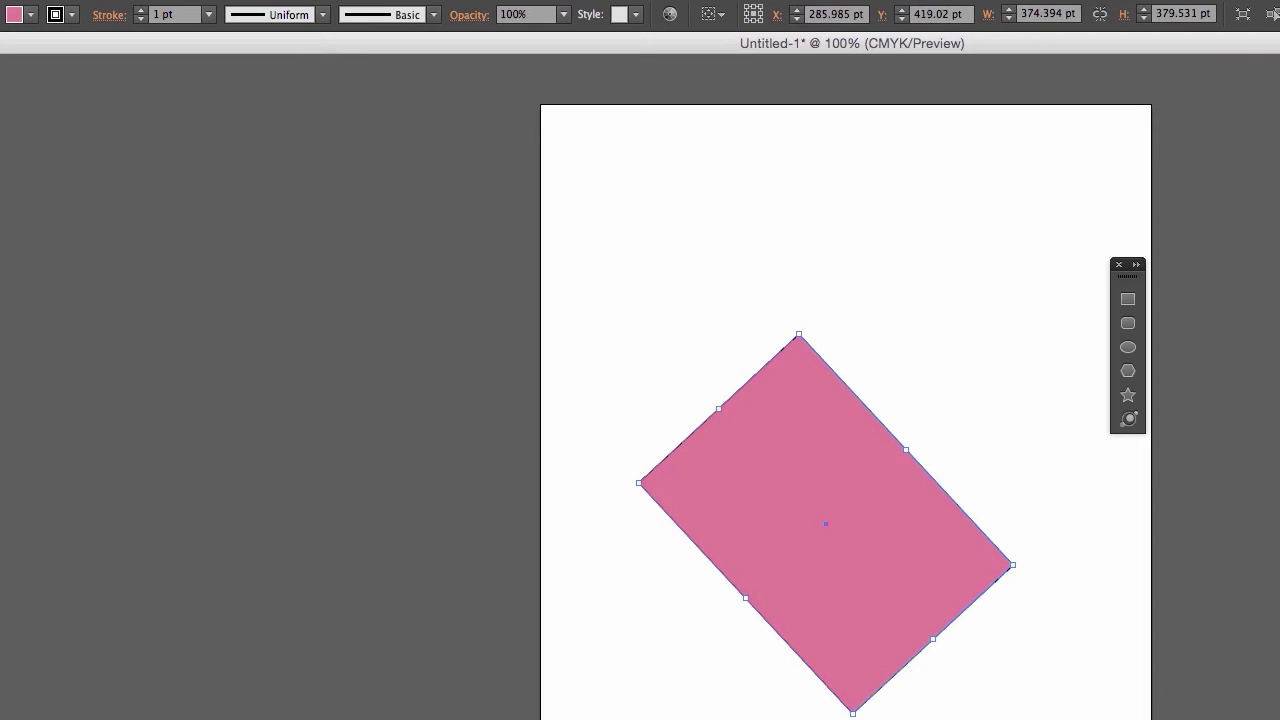
# Fill the tilted rectangle with light aqua and set its stroke weight to 10 pt
pyautogui.click(876, 487)
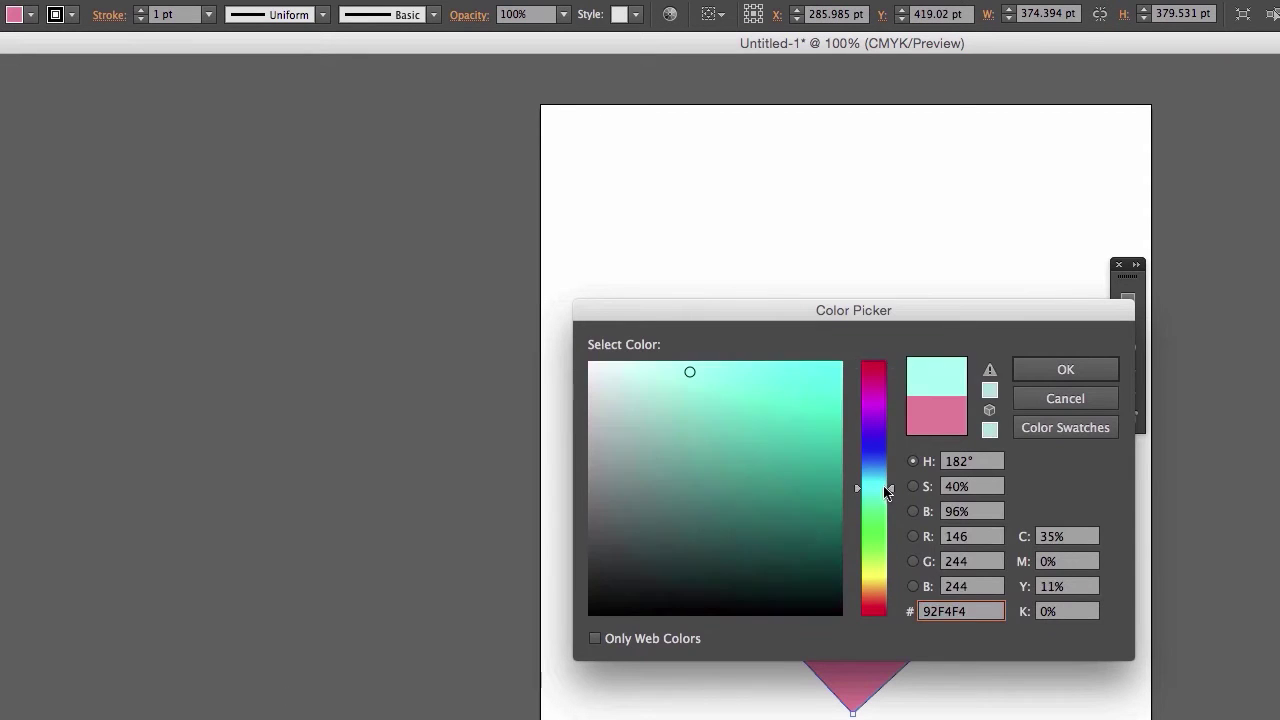
pyautogui.click(1065, 369)
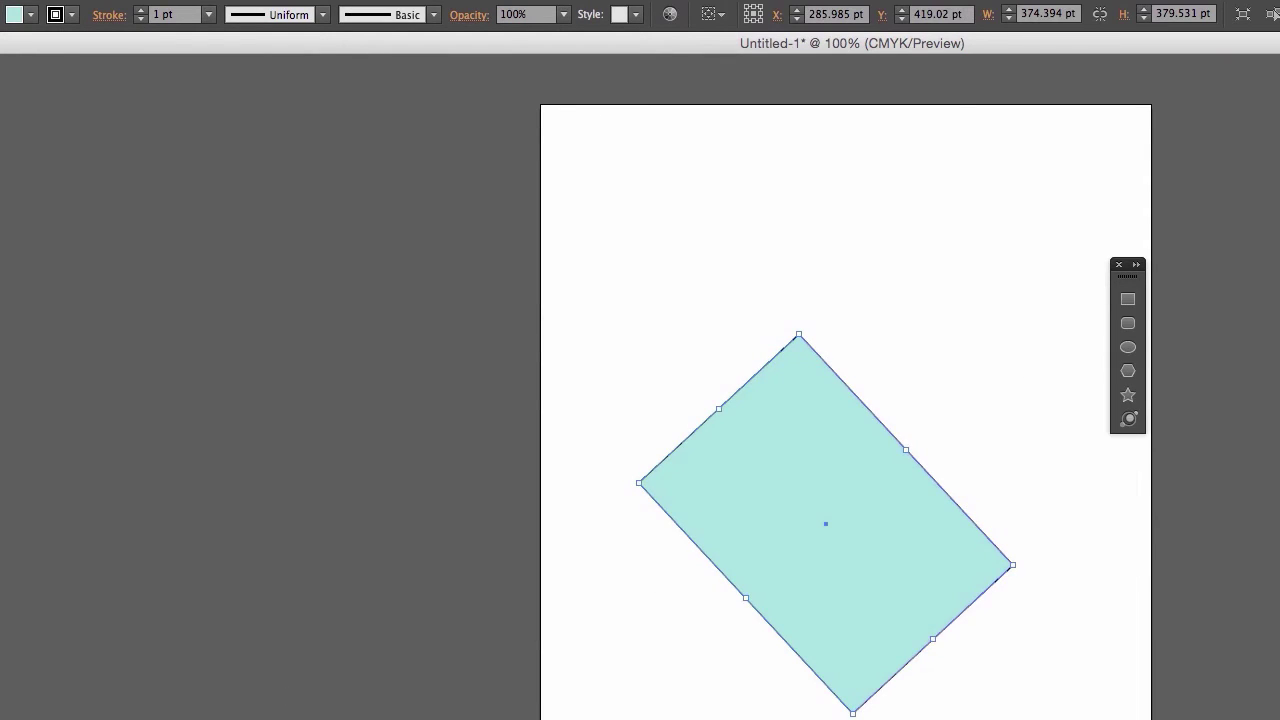
pyautogui.click(142, 10)
pyautogui.click(142, 10)
pyautogui.click(142, 10)
pyautogui.click(142, 10)
pyautogui.click(142, 10)
pyautogui.click(142, 10)
pyautogui.click(142, 10)
pyautogui.click(142, 10)
pyautogui.click(142, 10)
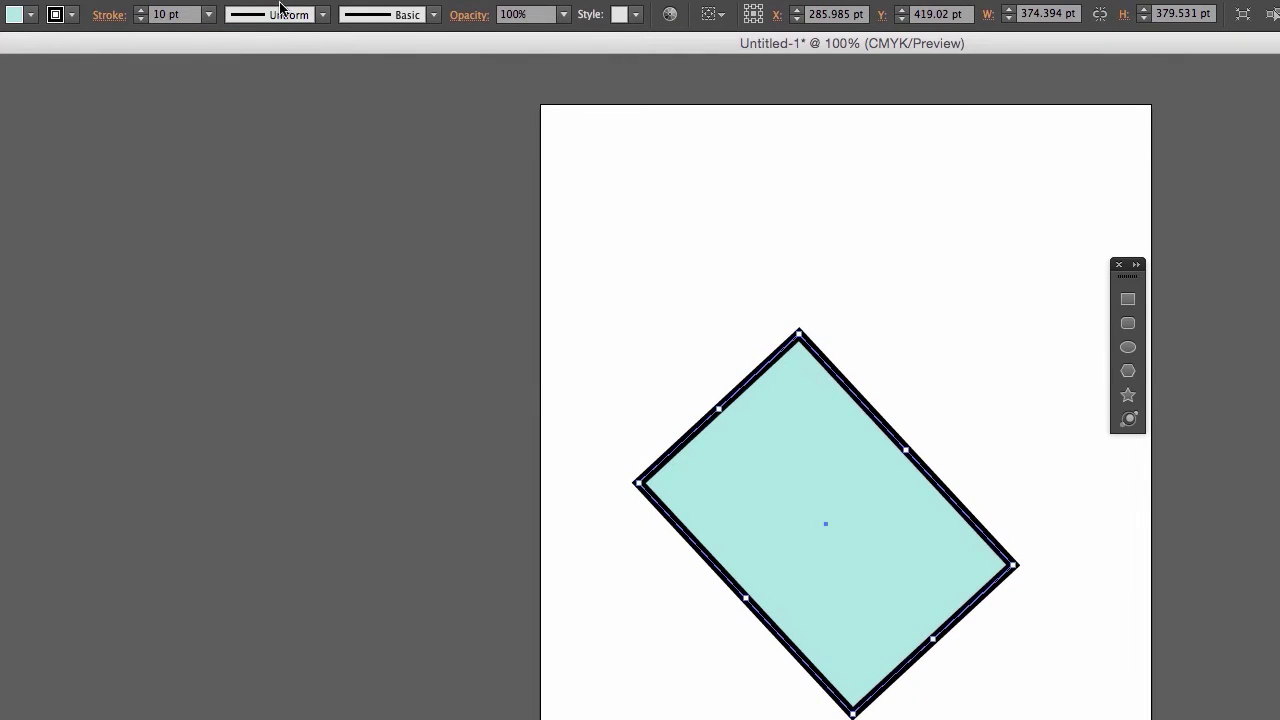
# Apply the variable width profile with two bulges to the rectangle's stroke and deselect it
pyautogui.click(290, 14)
pyautogui.click(298, 104)
pyautogui.click(686, 329)
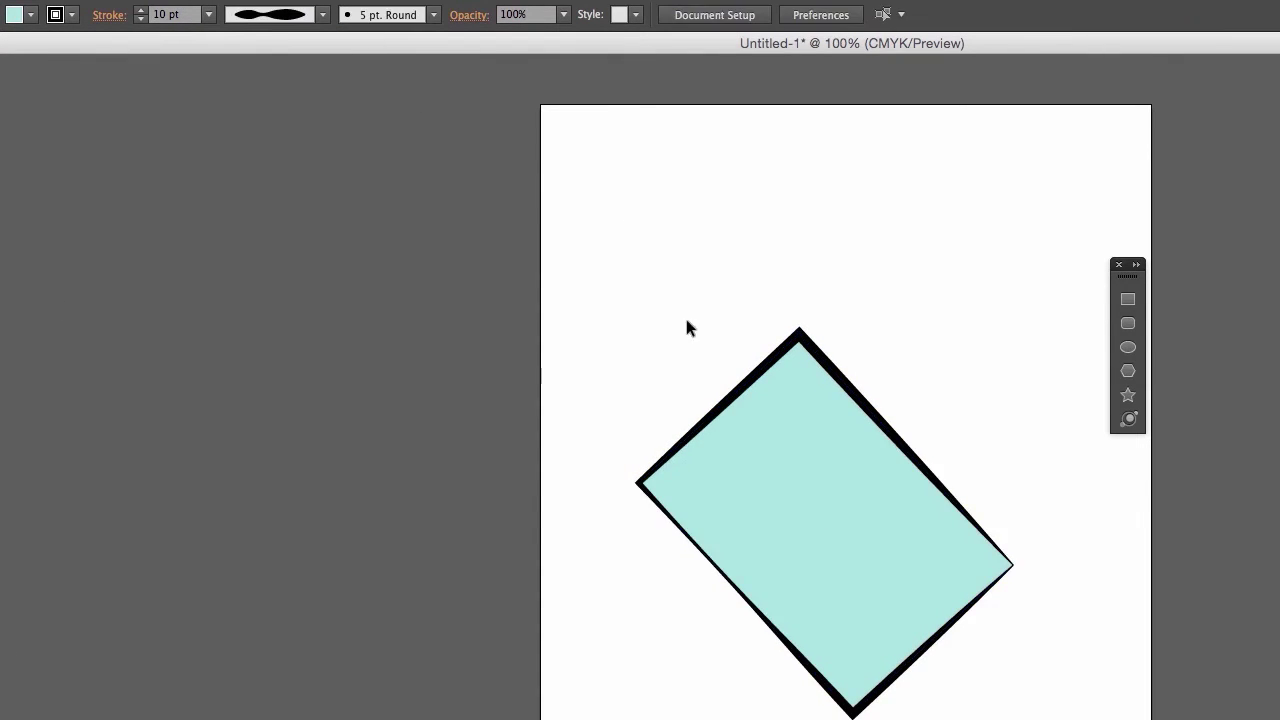
# Apply the rough charcoal-style brush to the rectangle's outline and leave it deselected
pyautogui.click(760, 406)
pyautogui.click(433, 14)
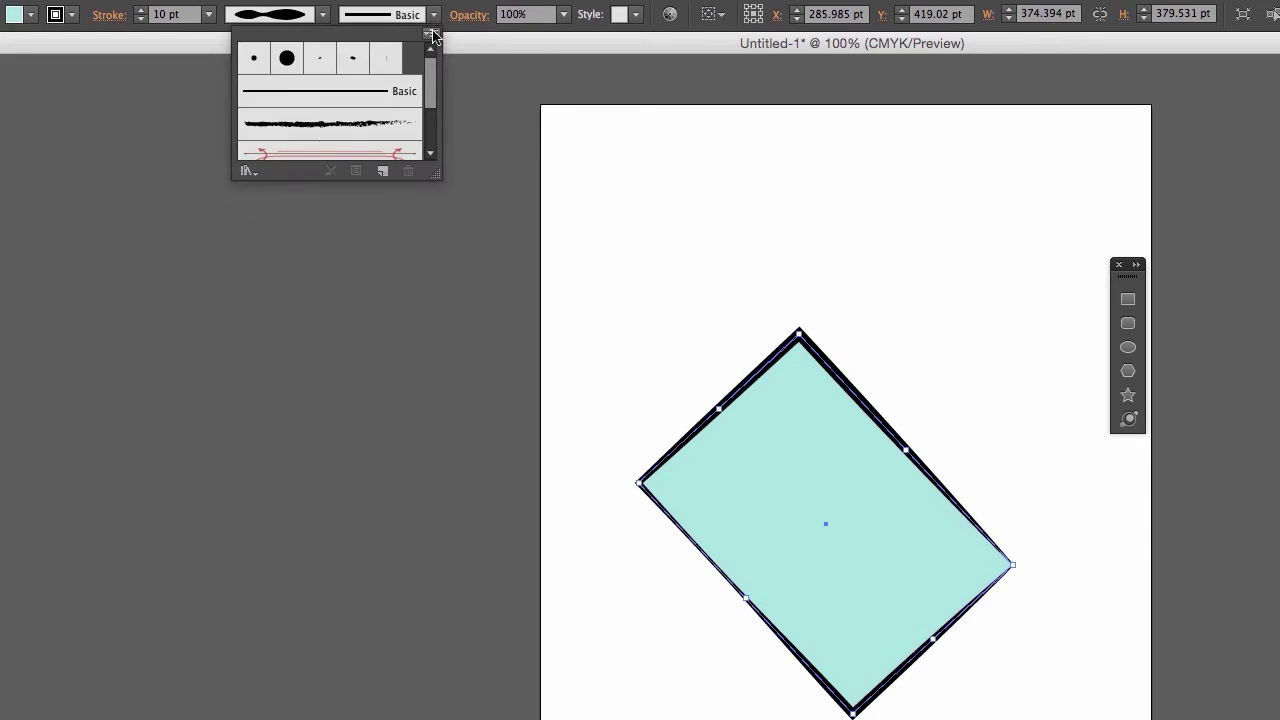
pyautogui.click(329, 124)
pyautogui.click(582, 523)
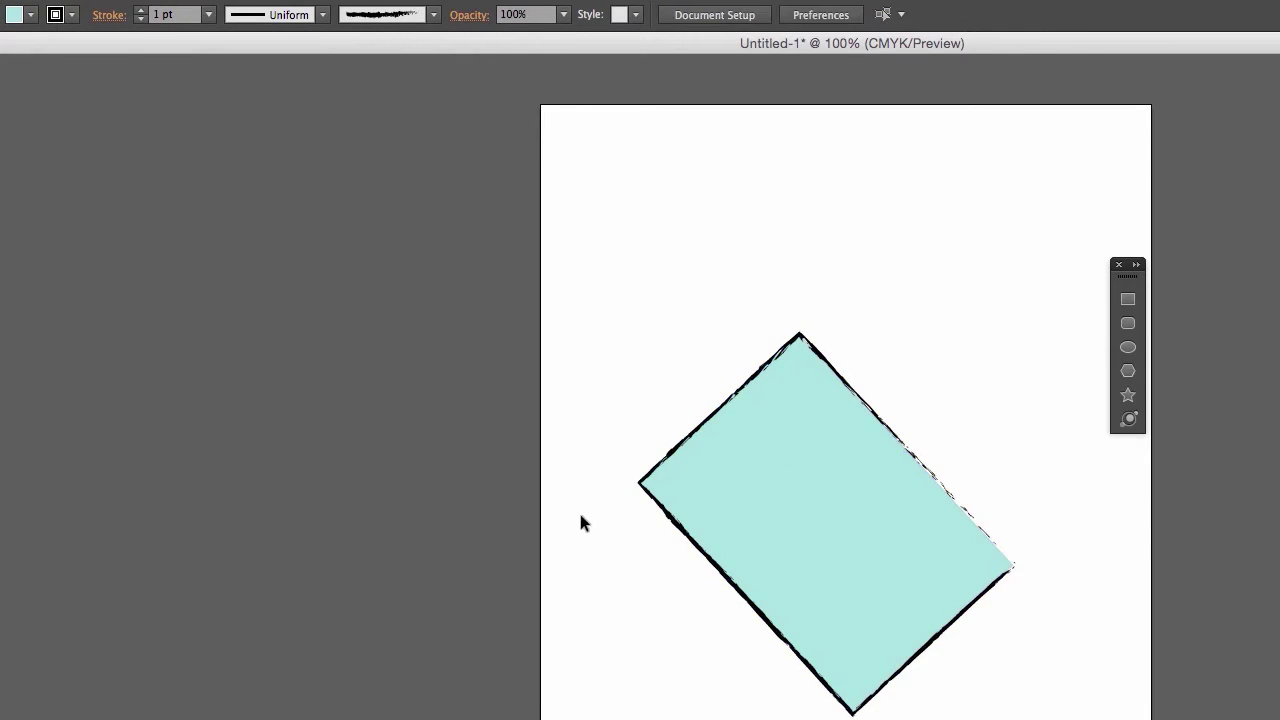
pyautogui.click(717, 466)
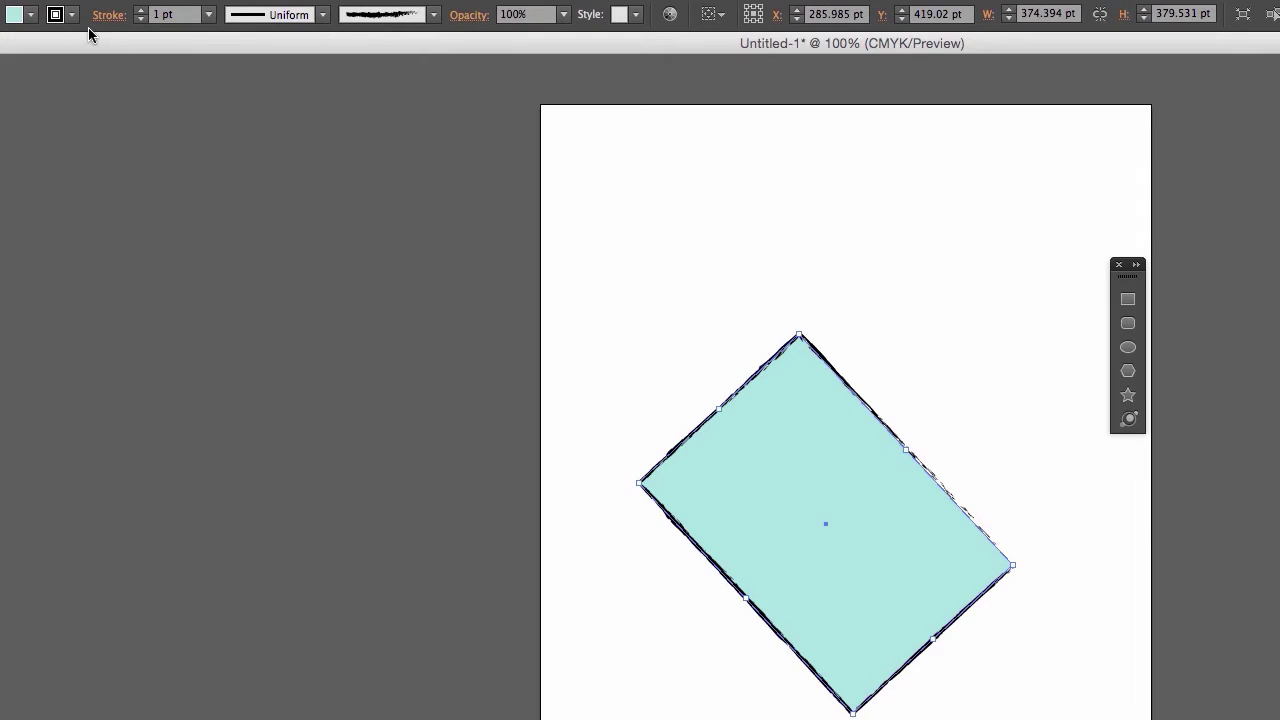
pyautogui.click(786, 238)
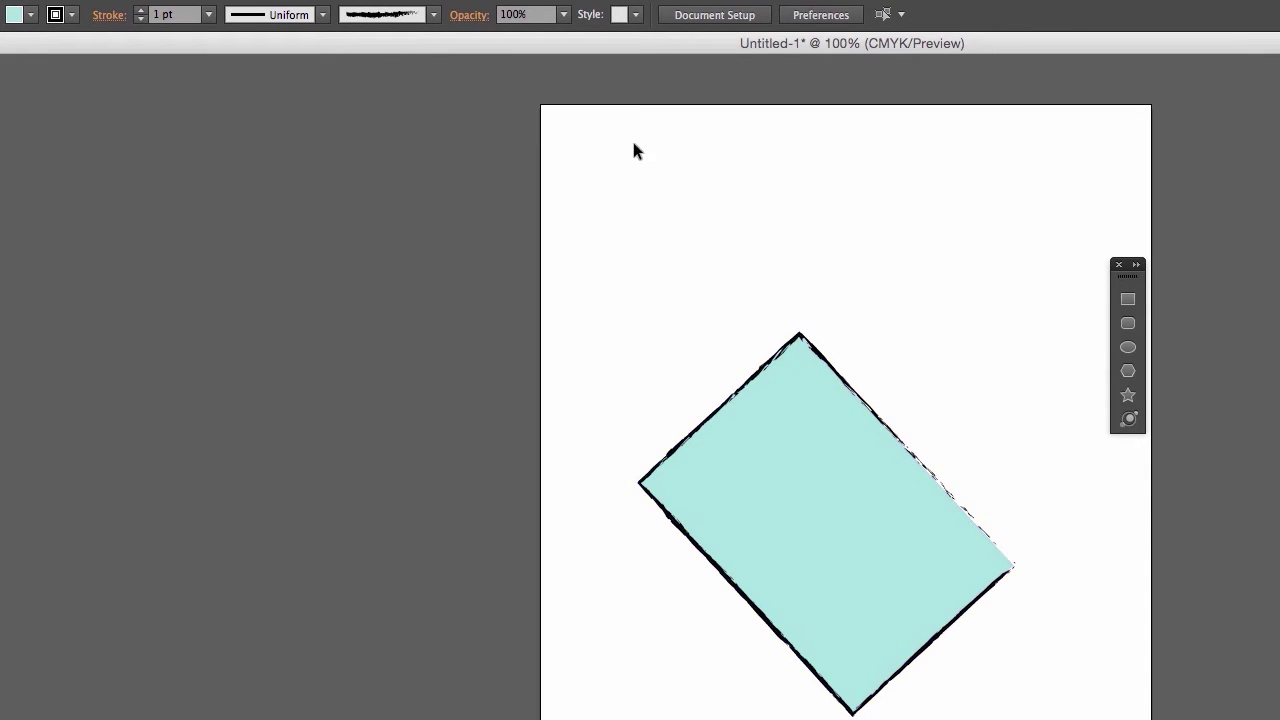
# Move the aqua rectangle toward the artboard's upper left and delete it
pyautogui.click(818, 426)
pyautogui.moveTo(808, 470); pyautogui.dragTo(735, 370)
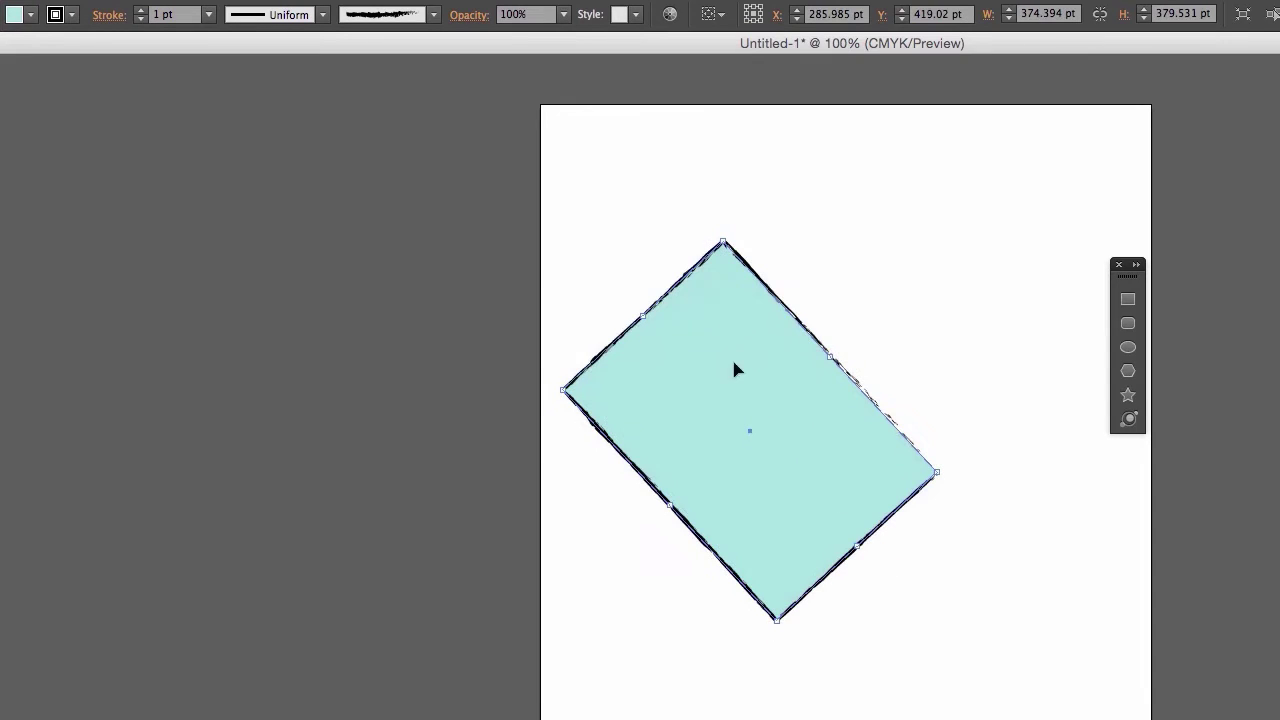
pyautogui.hotkey('ctrl', 'shift', 'a')
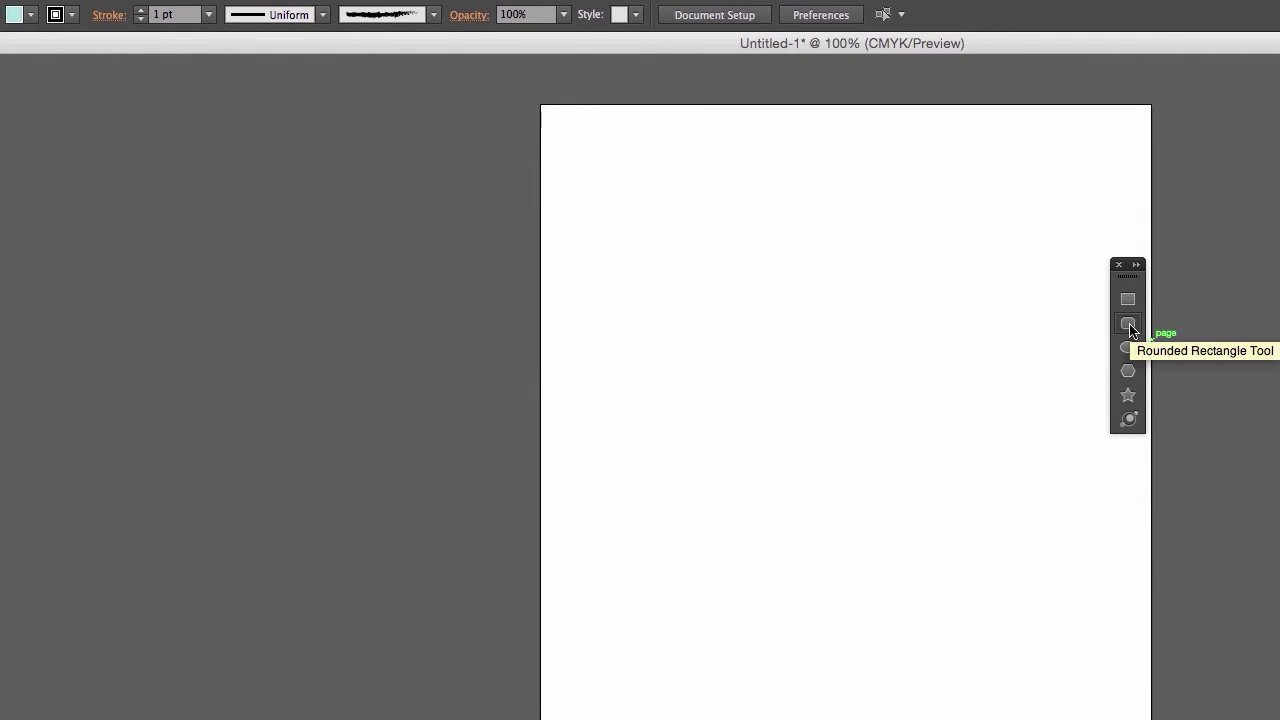
# Create a 318 by 227 pt rounded rectangle from numeric dimensions and delete it
pyautogui.click(1127, 324)
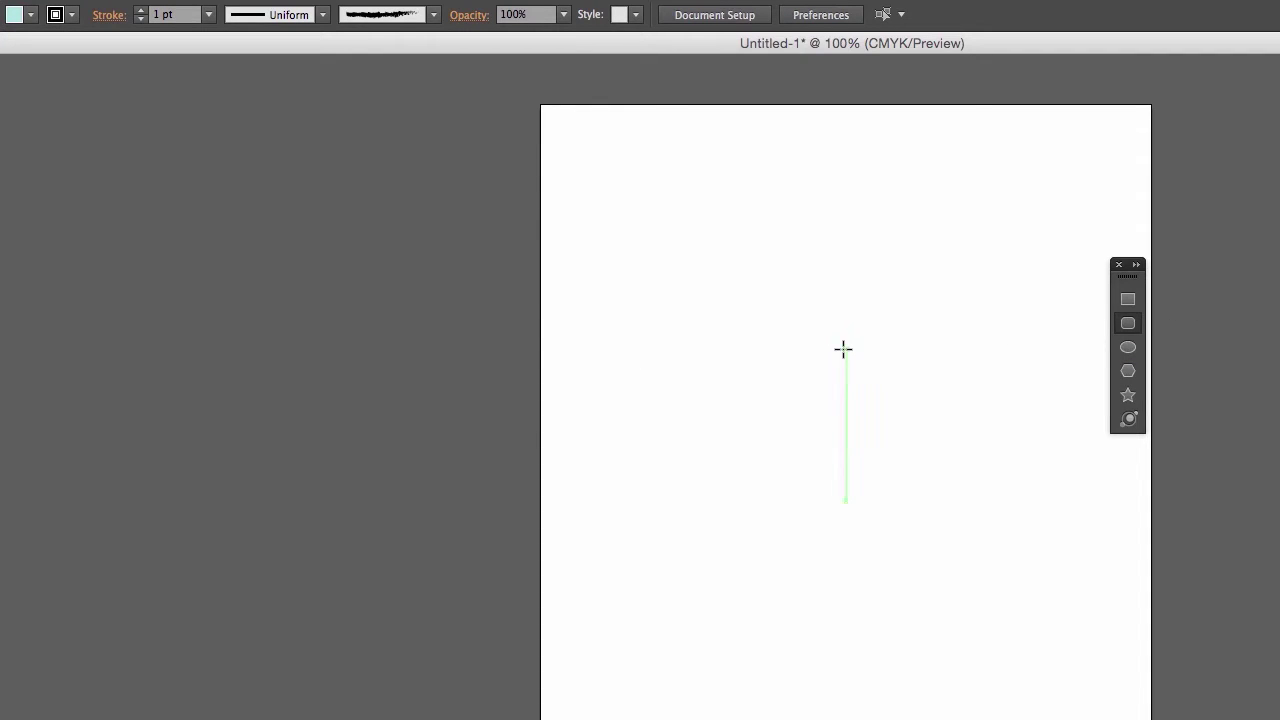
pyautogui.click(846, 349)
pyautogui.doubleClick(845, 495)
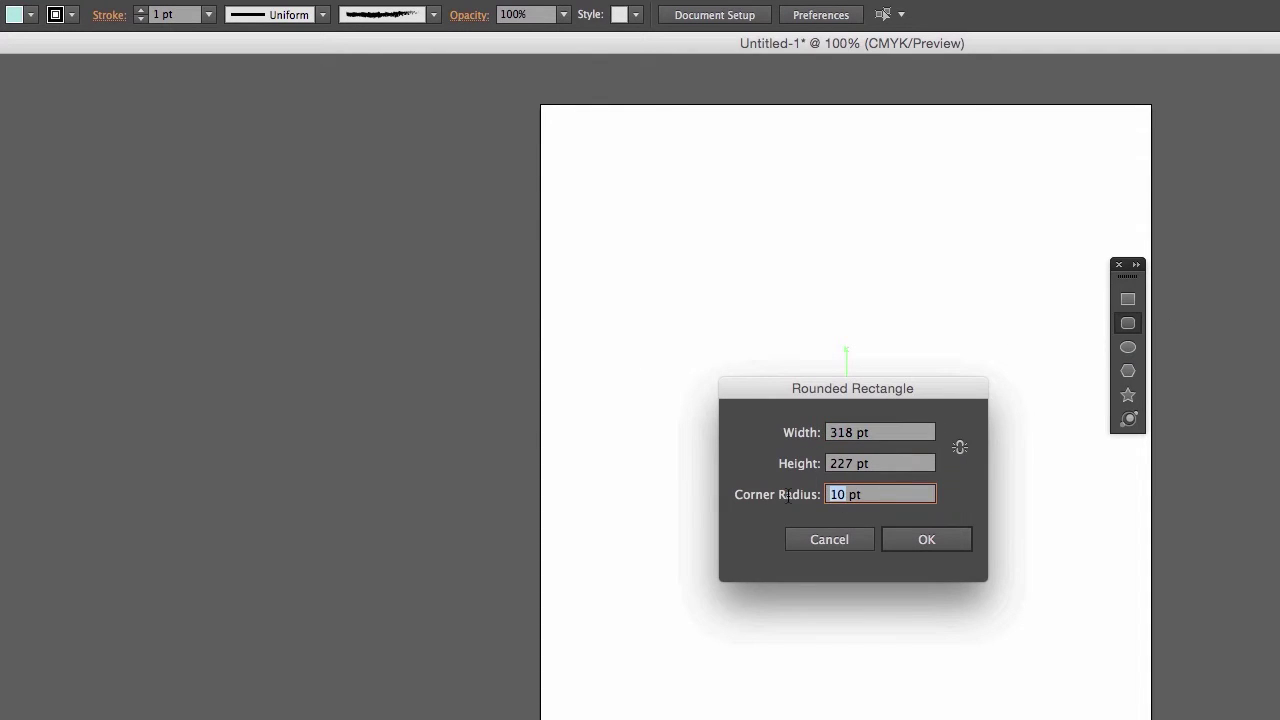
pyautogui.press('Return')
pyautogui.press('Delete')
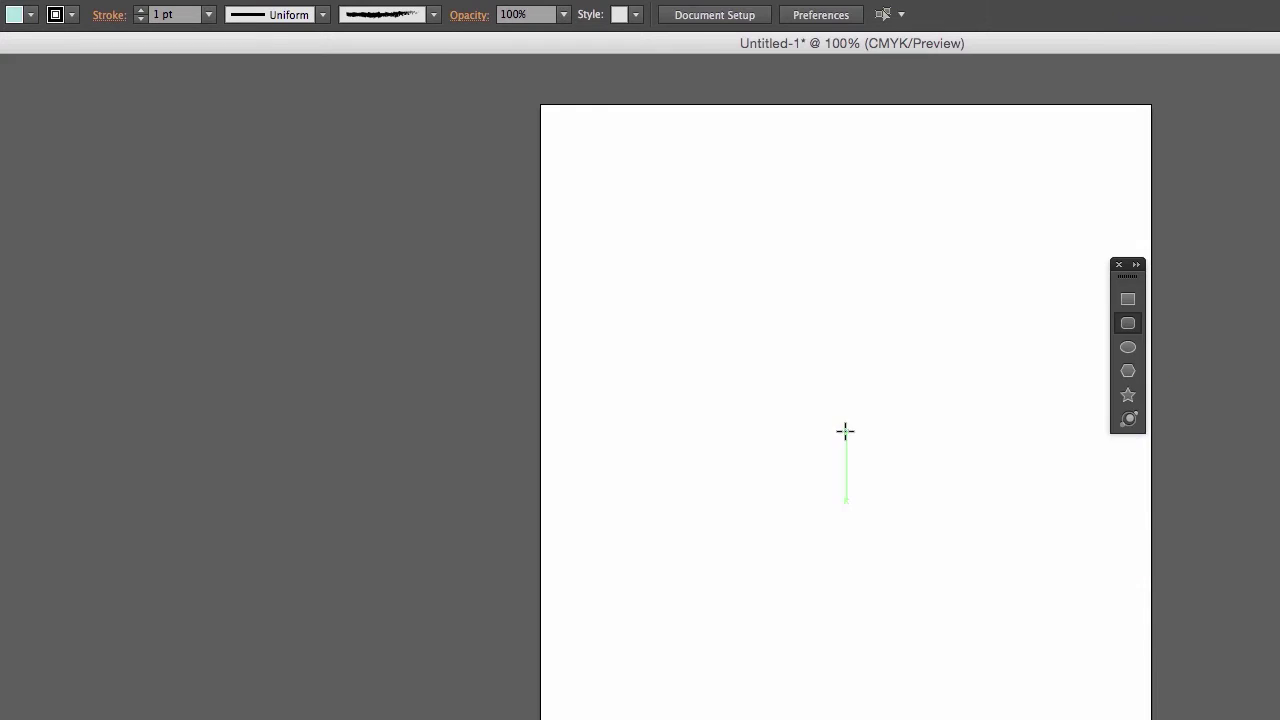
# Draw a rounded rectangle about 197 by 162 pt on the artboard's left half, move it slightly up and left, and deselect it
pyautogui.moveTo(600, 322); pyautogui.dragTo(797, 485)
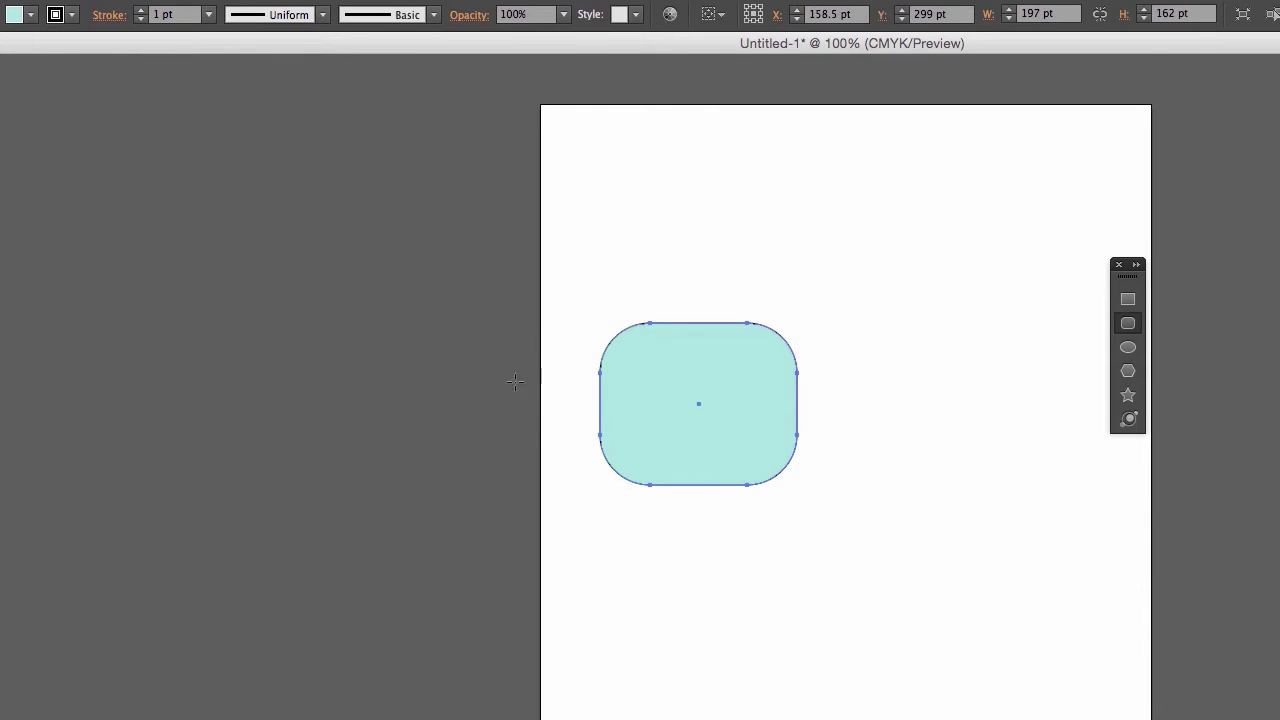
pyautogui.press('v')
pyautogui.click(768, 320)
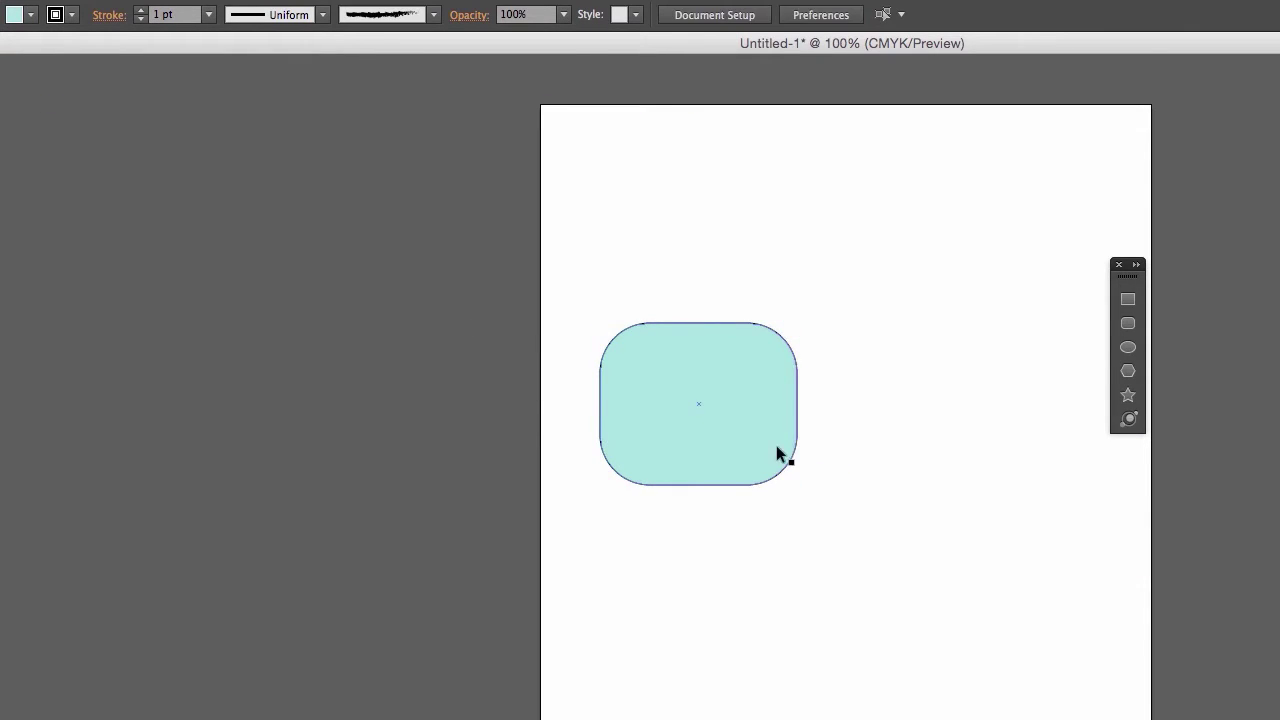
pyautogui.moveTo(772, 416); pyautogui.dragTo(740, 391)
pyautogui.click(809, 420)
pyautogui.click(819, 413)
# Draw a second rounded rectangle beside the first, place it directly below, and resize it to match at about 197 by 162 pt
pyautogui.click(1128, 323)
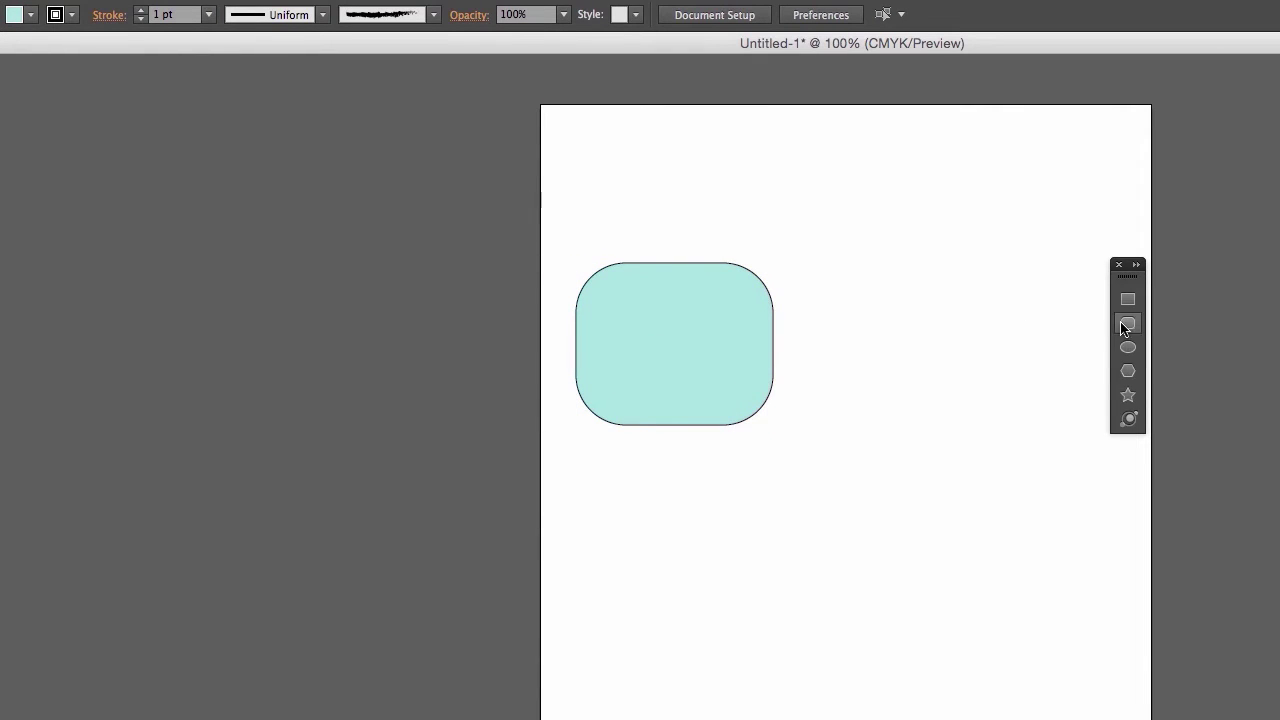
pyautogui.moveTo(811, 271); pyautogui.dragTo(1021, 425)
pyautogui.press('v')
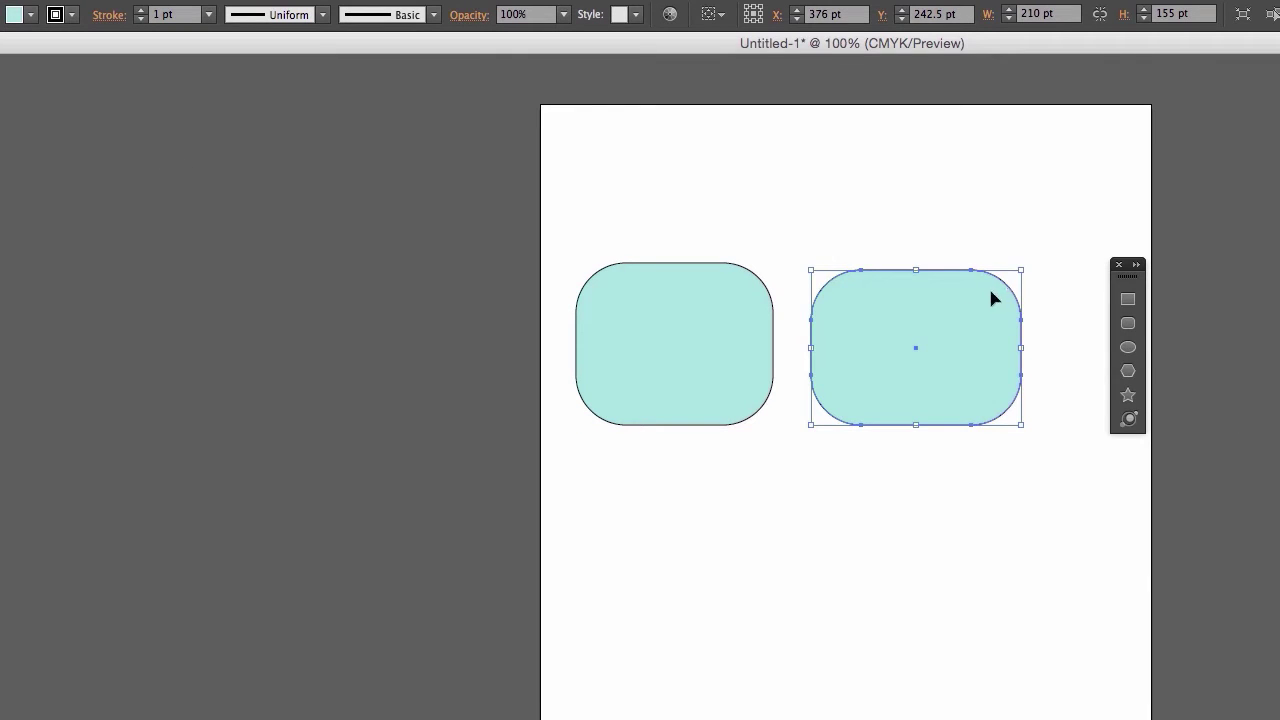
pyautogui.moveTo(917, 270)
pyautogui.mouseDown()
pyautogui.moveTo(917, 251)
pyautogui.moveTo(917, 263)
pyautogui.mouseUp()
pyautogui.moveTo(897, 309); pyautogui.dragTo(663, 503)
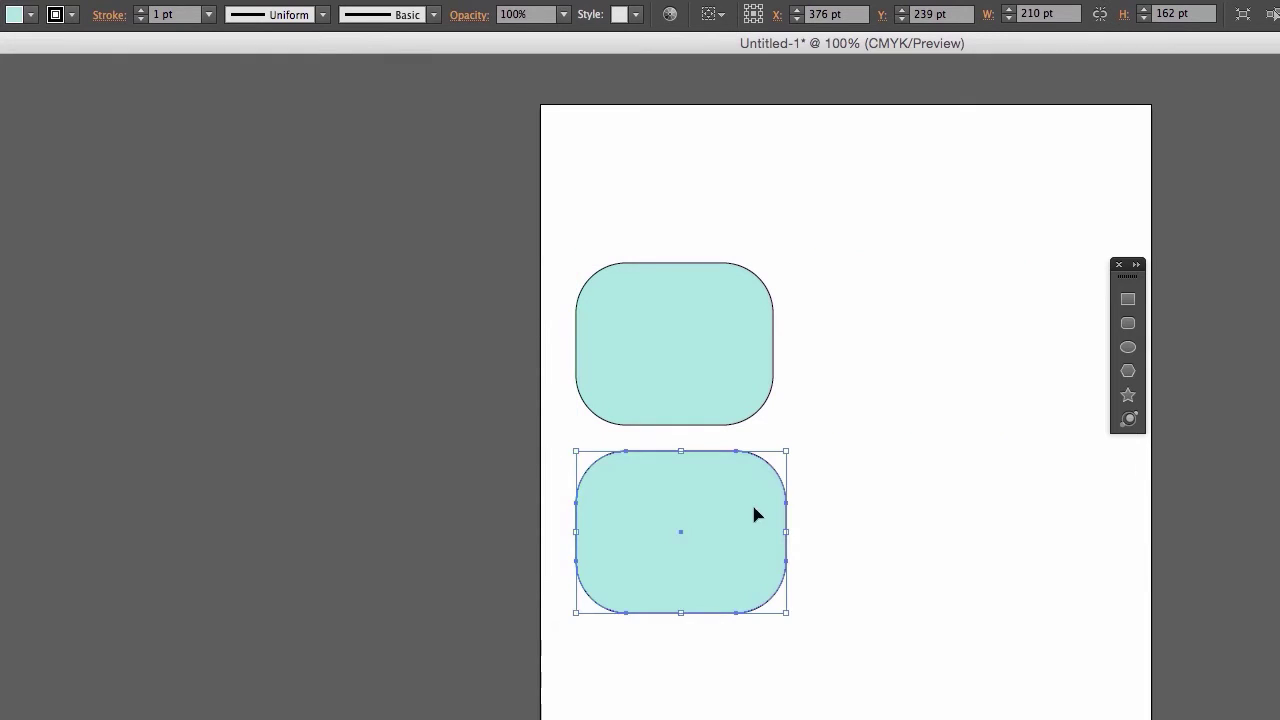
pyautogui.moveTo(787, 531); pyautogui.dragTo(774, 535)
pyautogui.click(903, 534)
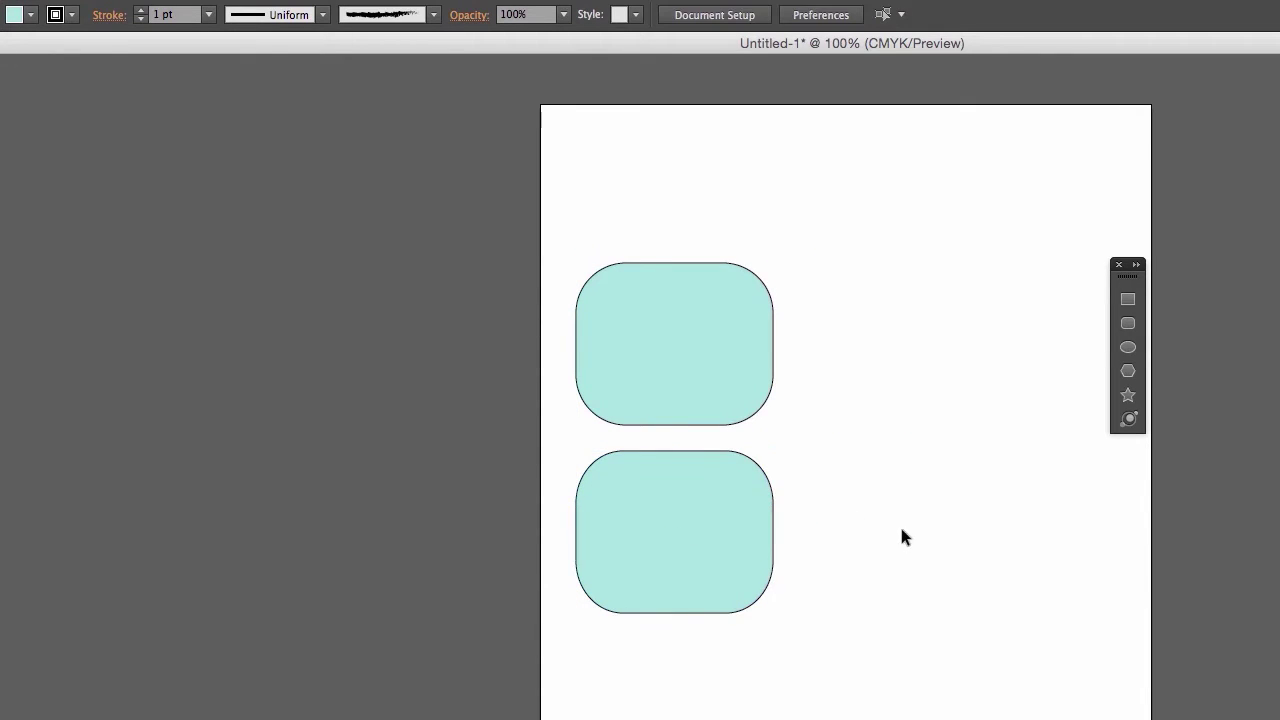
# Move the second rounded rectangle up beside the first one and delete it
pyautogui.moveTo(671, 543); pyautogui.dragTo(911, 372)
pyautogui.click(921, 518)
pyautogui.click(856, 399)
pyautogui.press('Delete')
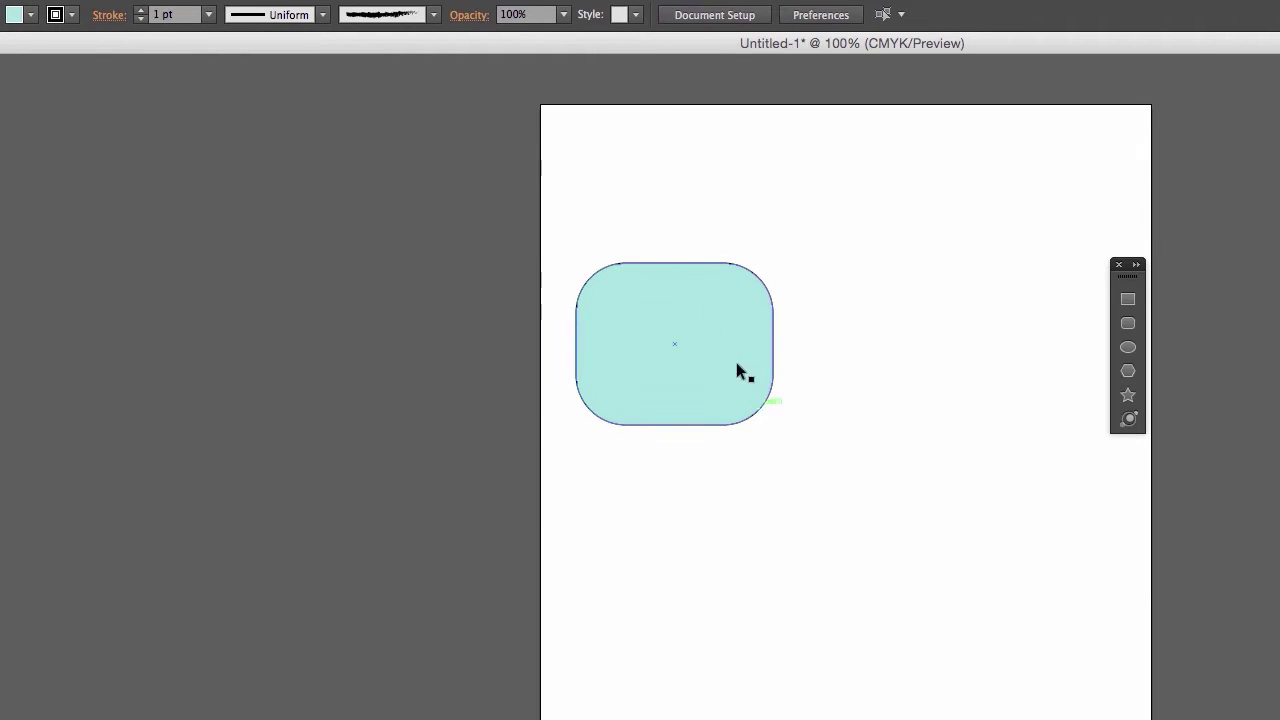
# Duplicate the rounded rectangle, align the copy level beside the original on its right, and delete the copy
pyautogui.click(730, 330)
pyautogui.moveTo(728, 328); pyautogui.dragTo(900, 486)
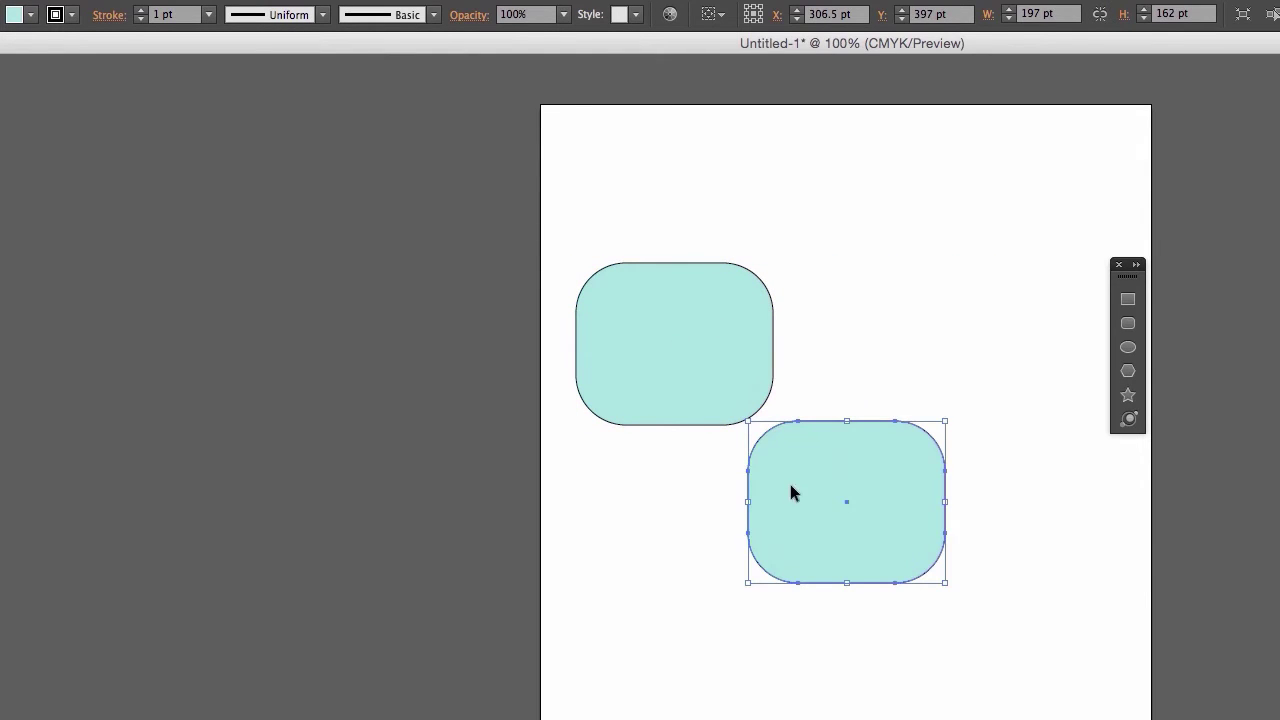
pyautogui.moveTo(791, 491); pyautogui.dragTo(837, 376)
pyautogui.click(873, 597)
pyautogui.click(844, 447)
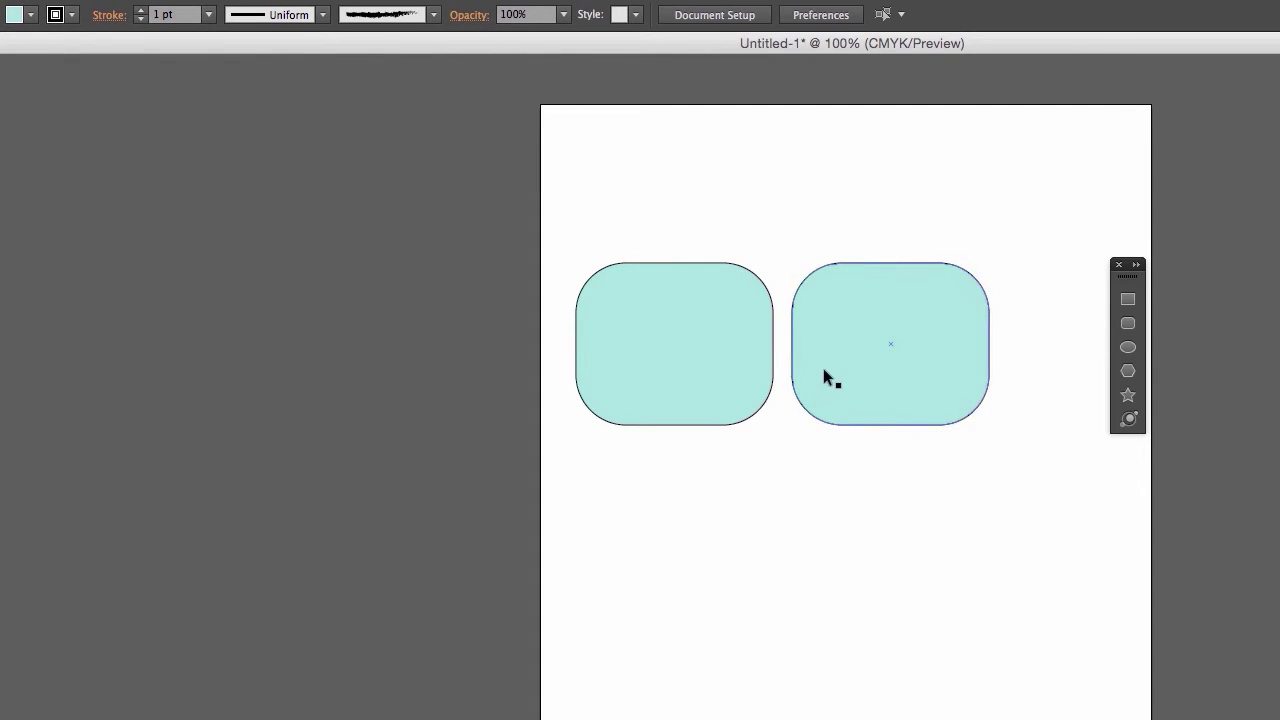
pyautogui.click(824, 370)
pyautogui.press('Delete')
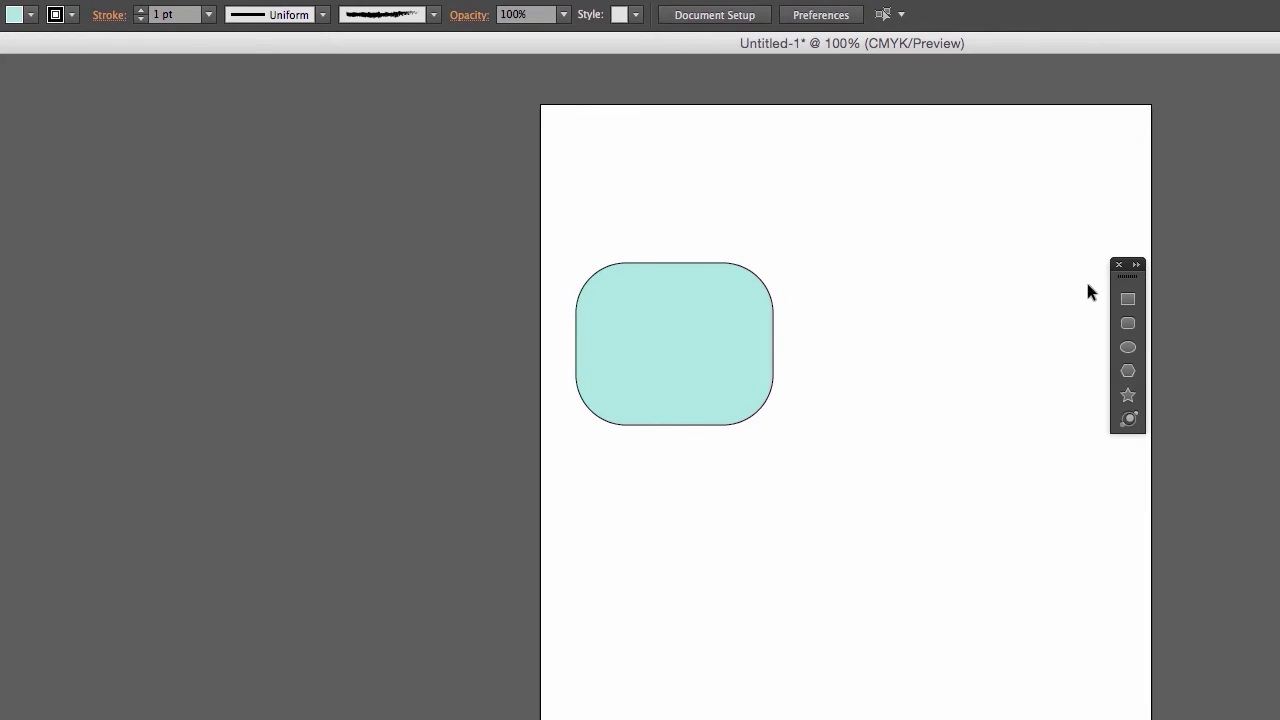
# Duplicate the rounded rectangle repeatedly, spreading the copies across the artboard and past its edges
pyautogui.click(722, 404)
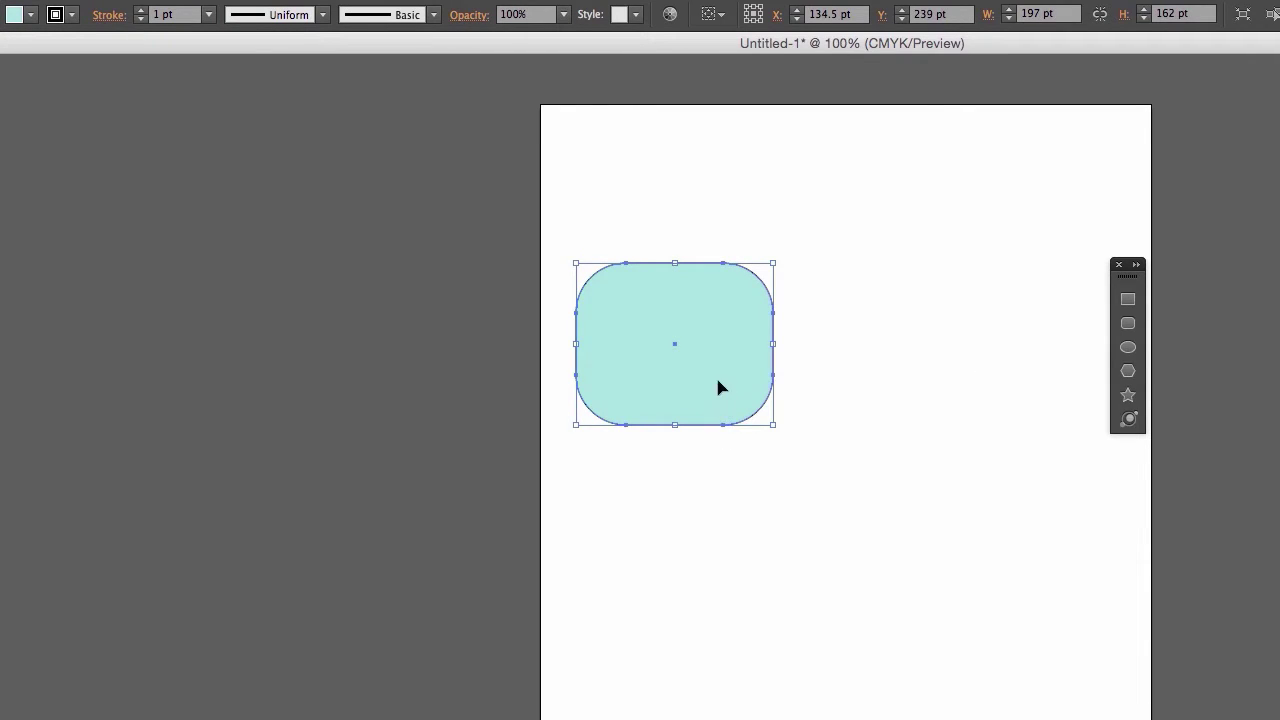
pyautogui.click(817, 490)
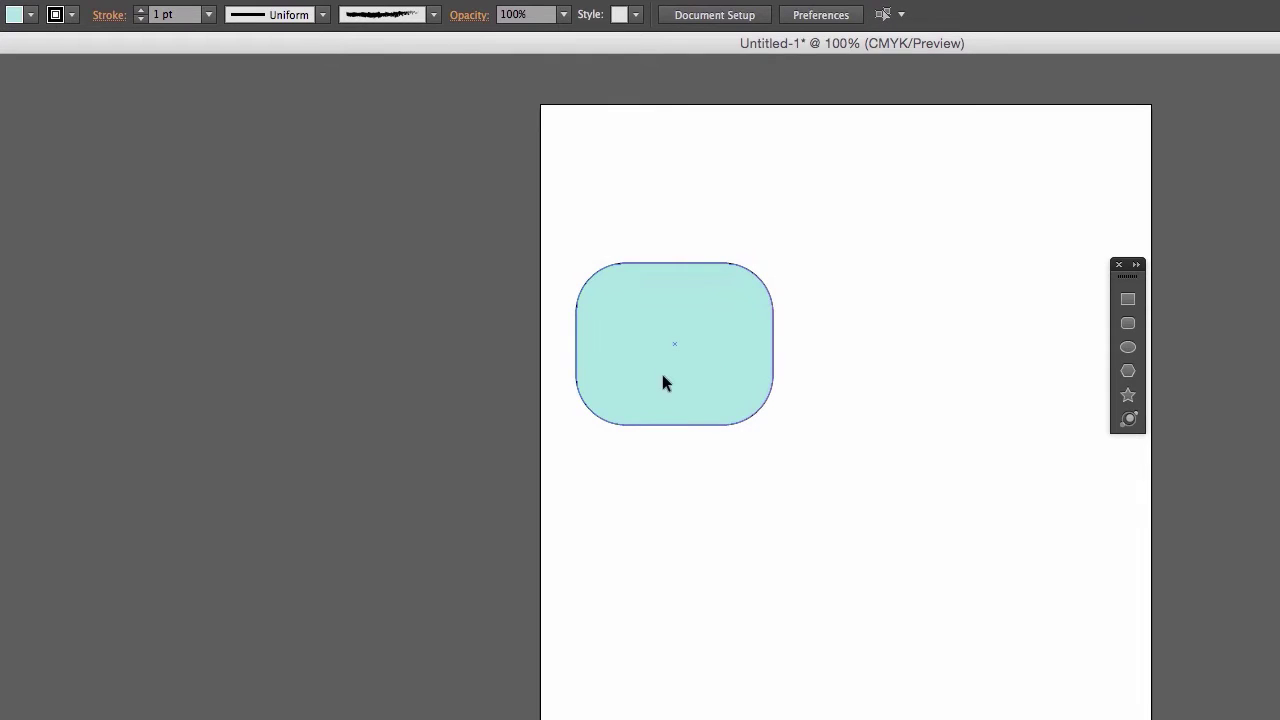
pyautogui.moveTo(663, 376); pyautogui.dragTo(1062, 540)
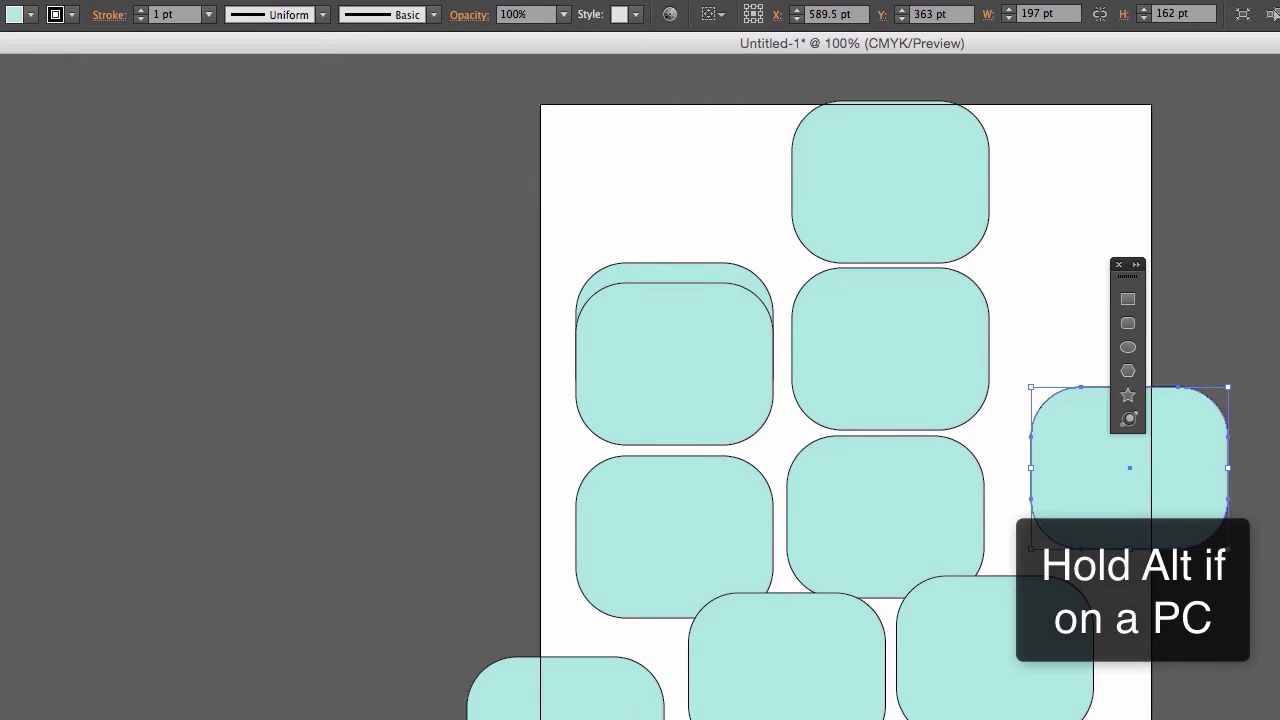
# Undo all the duplications so only the original rounded rectangle remains
pyautogui.press('super+z')
pyautogui.press('super+z')
pyautogui.press('super+z')
pyautogui.press('super+z')
pyautogui.press('super+z')
pyautogui.press('super+z')
pyautogui.press('super+z')
pyautogui.press('super+z')
pyautogui.press('super+z')
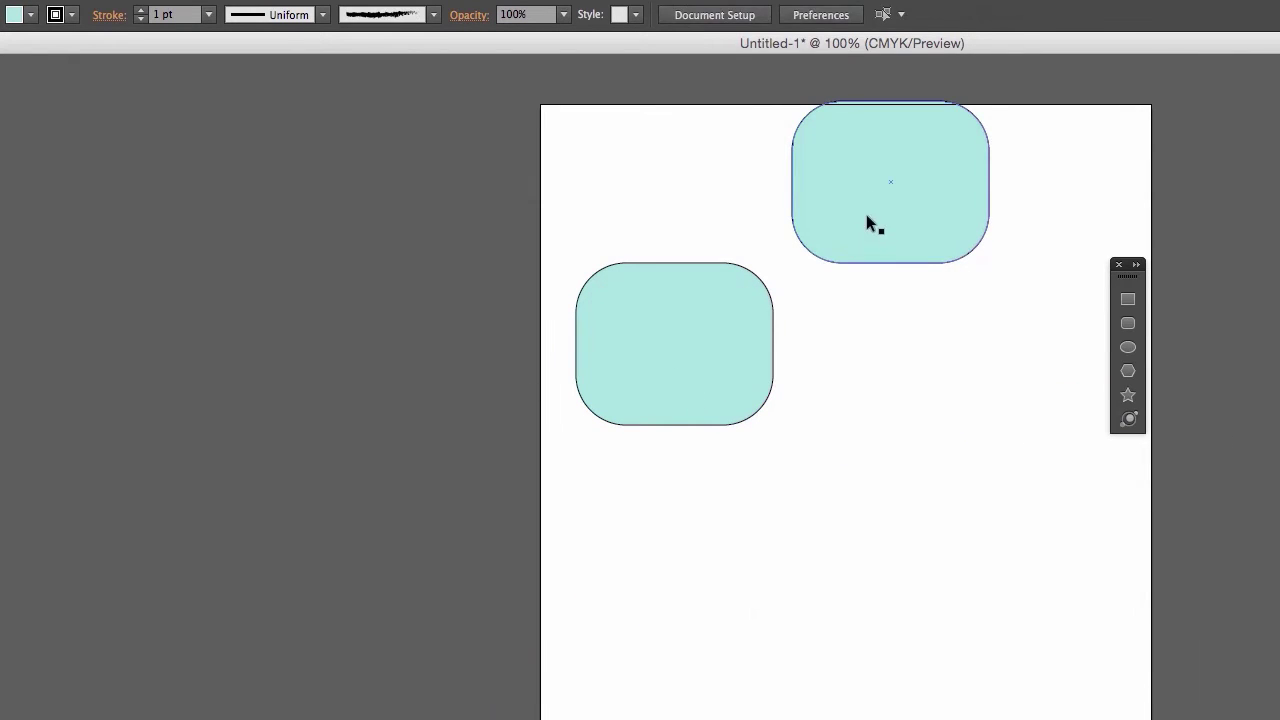
pyautogui.press('super+z')
pyautogui.press('super+z')
# Enlarge the rounded rectangle to about 277 pt wide, tilting it slightly counterclockwise
pyautogui.moveTo(777, 437); pyautogui.dragTo(860, 521)
pyautogui.click(868, 541)
pyautogui.click(835, 482)
# Move the bottom edge's right anchor point inward near the shape's center and pull its curve handle downward
pyautogui.press('a')
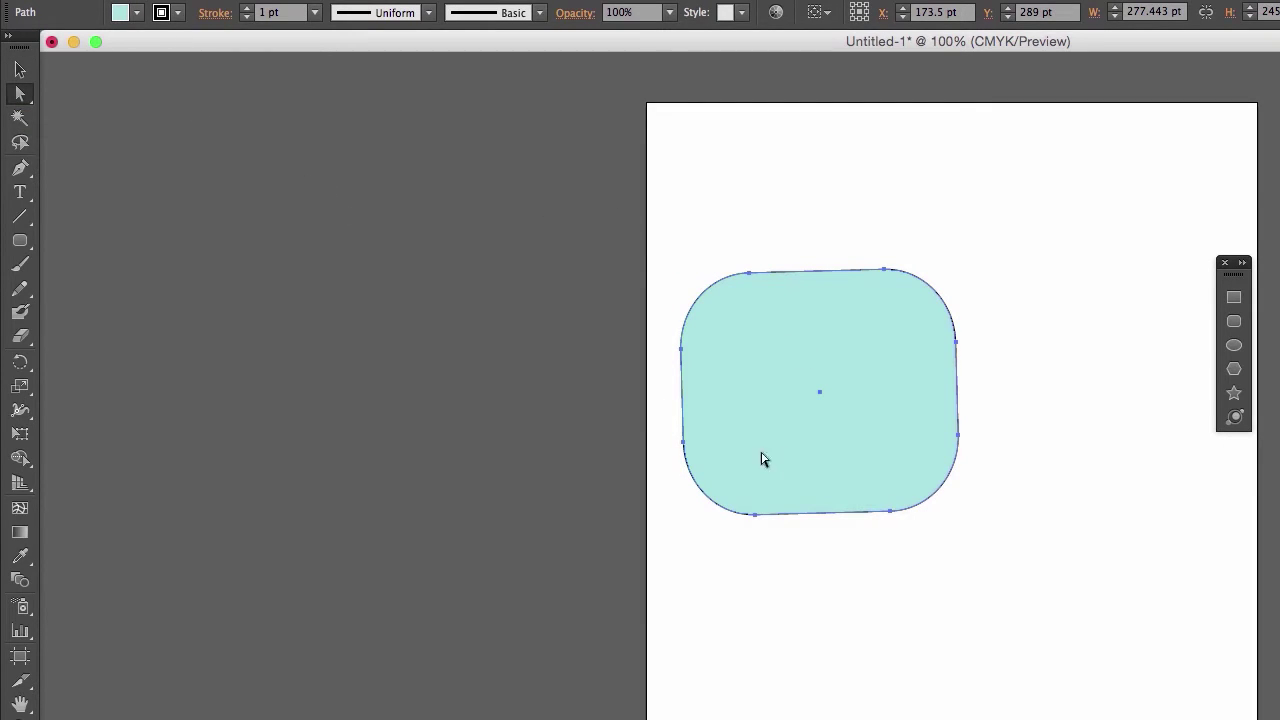
pyautogui.click(890, 514)
pyautogui.moveTo(934, 515); pyautogui.dragTo(843, 534)
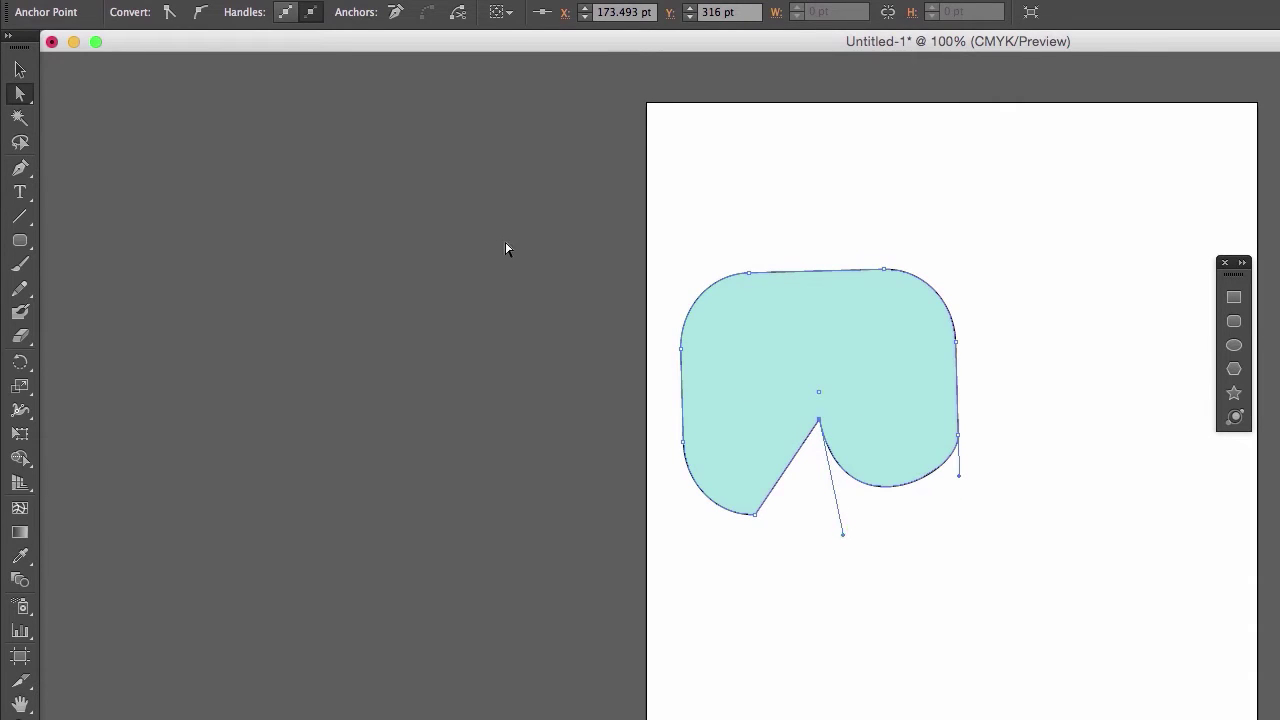
# Convert the inner anchor point to a corner, convert it back to a smooth point, and deselect the shape
pyautogui.click(200, 12)
pyautogui.click(169, 13)
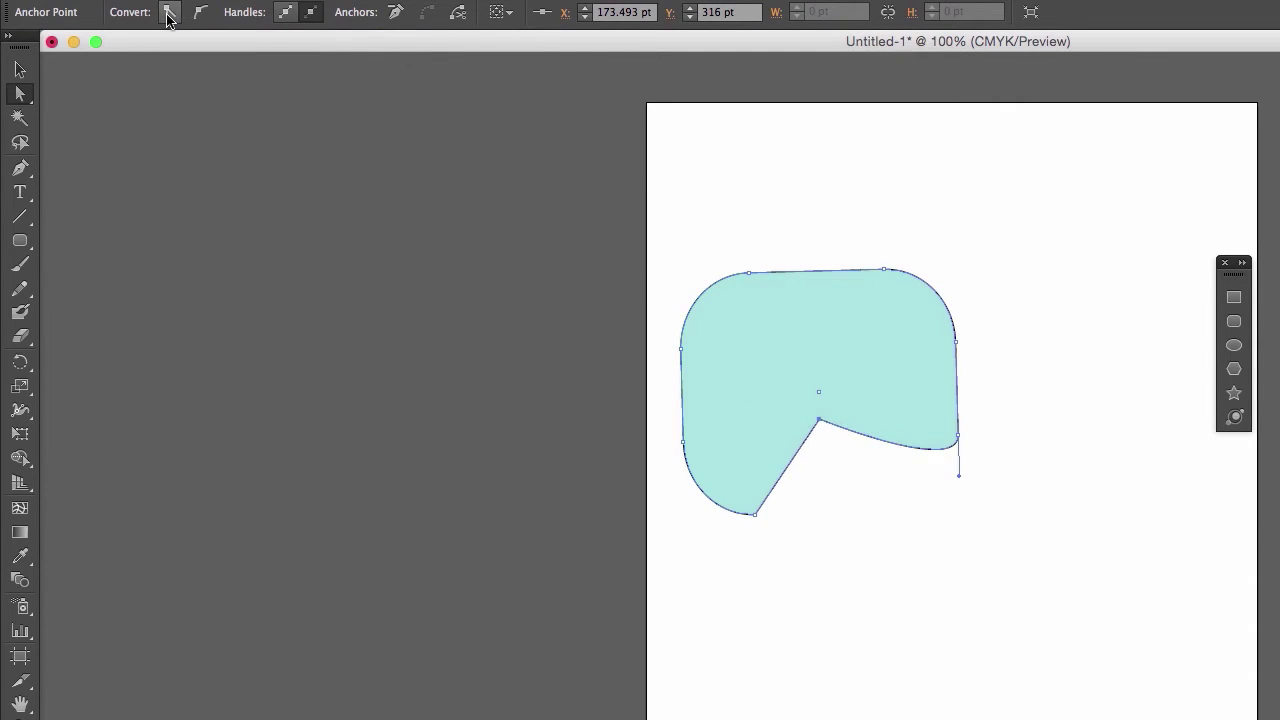
pyautogui.click(200, 12)
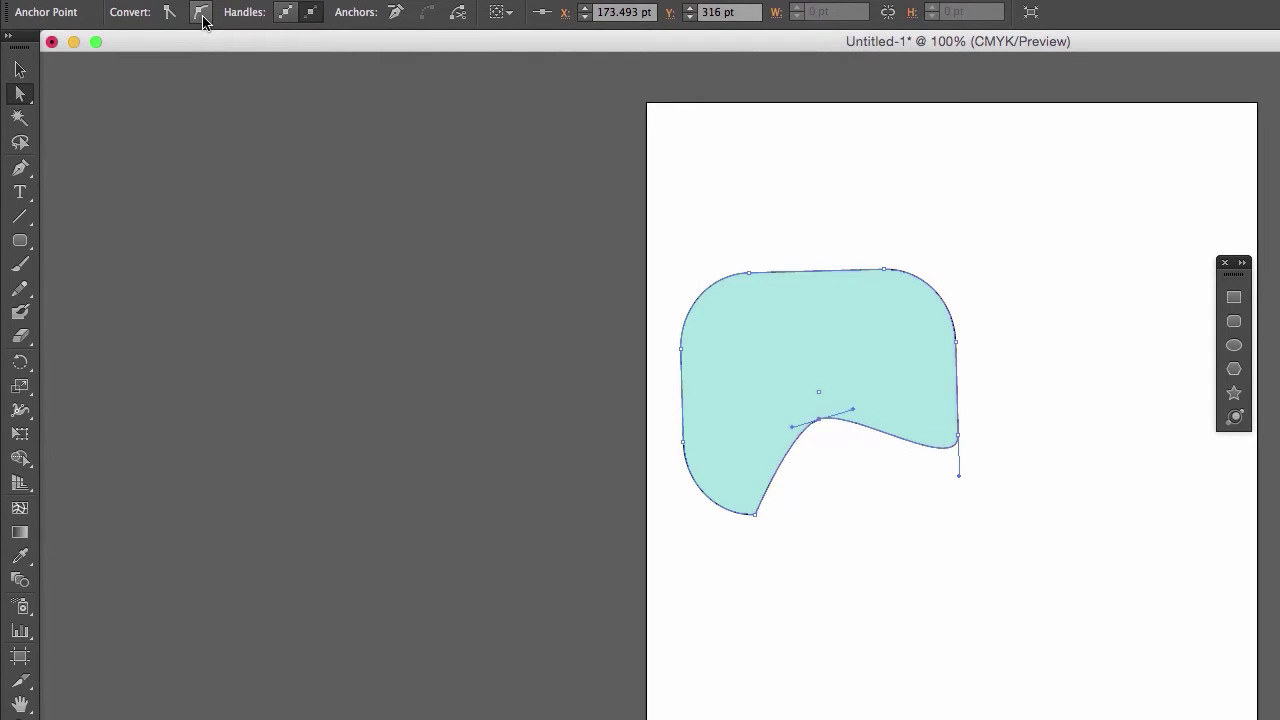
pyautogui.click(20, 69)
pyautogui.click(845, 590)
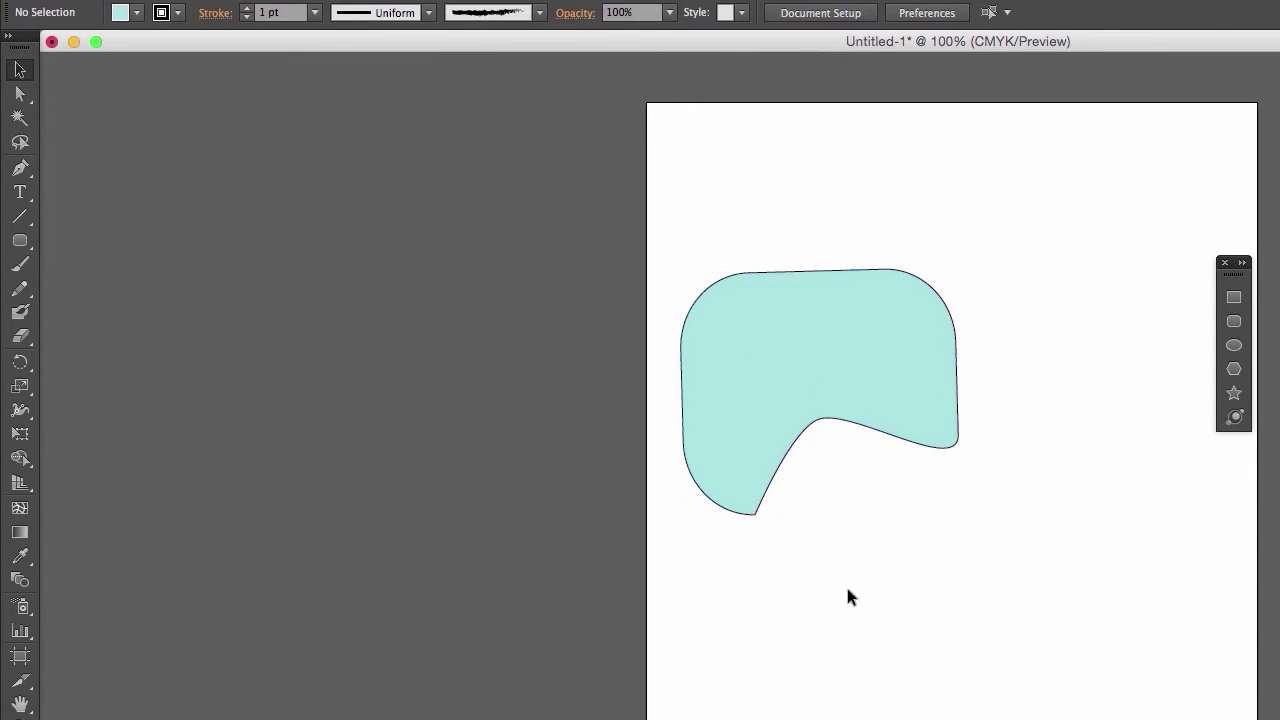
# Pull the handle of the right side's upper anchor point outward and convert that point to smooth
pyautogui.click(787, 366)
pyautogui.click(20, 93)
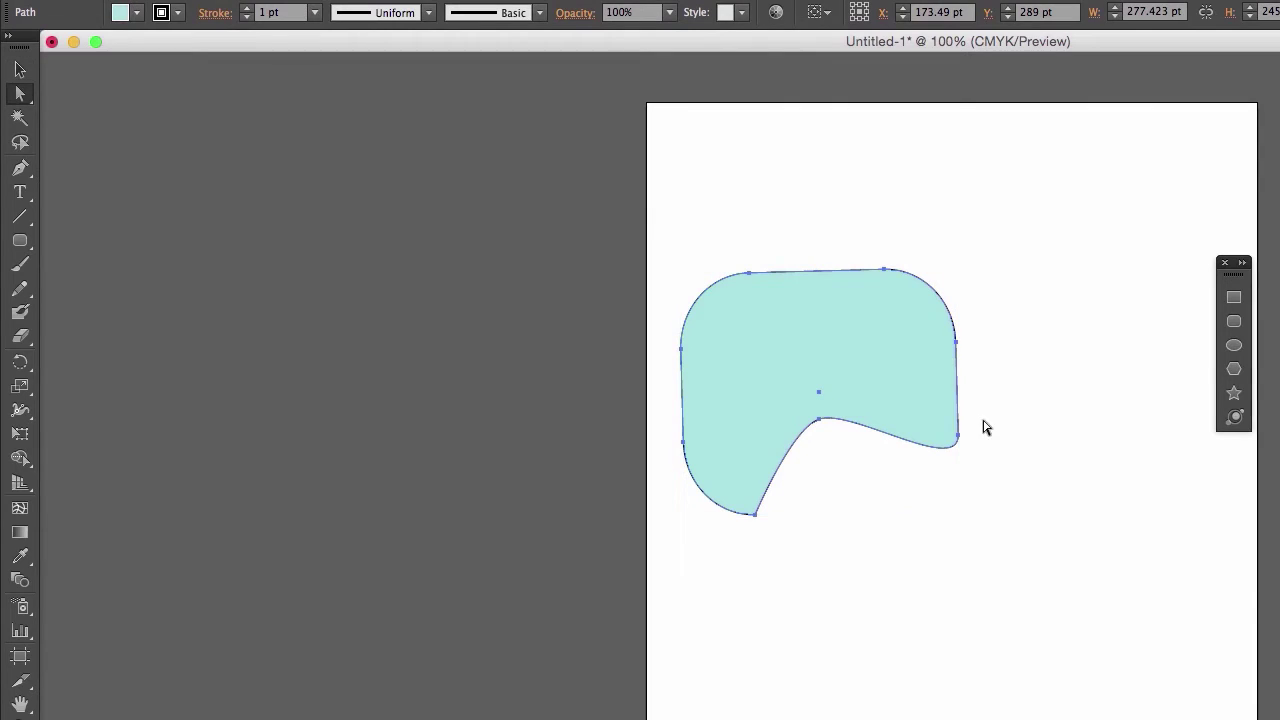
pyautogui.click(955, 344)
pyautogui.moveTo(957, 304); pyautogui.dragTo(1078, 325)
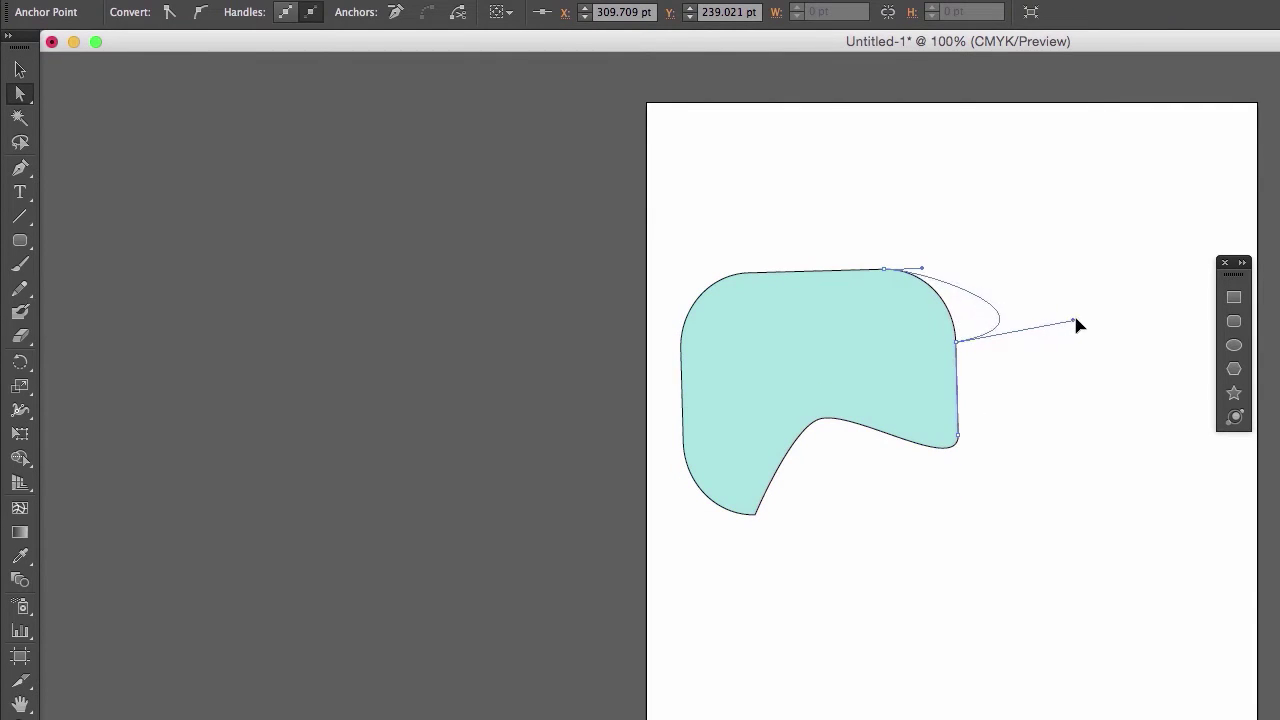
pyautogui.click(200, 12)
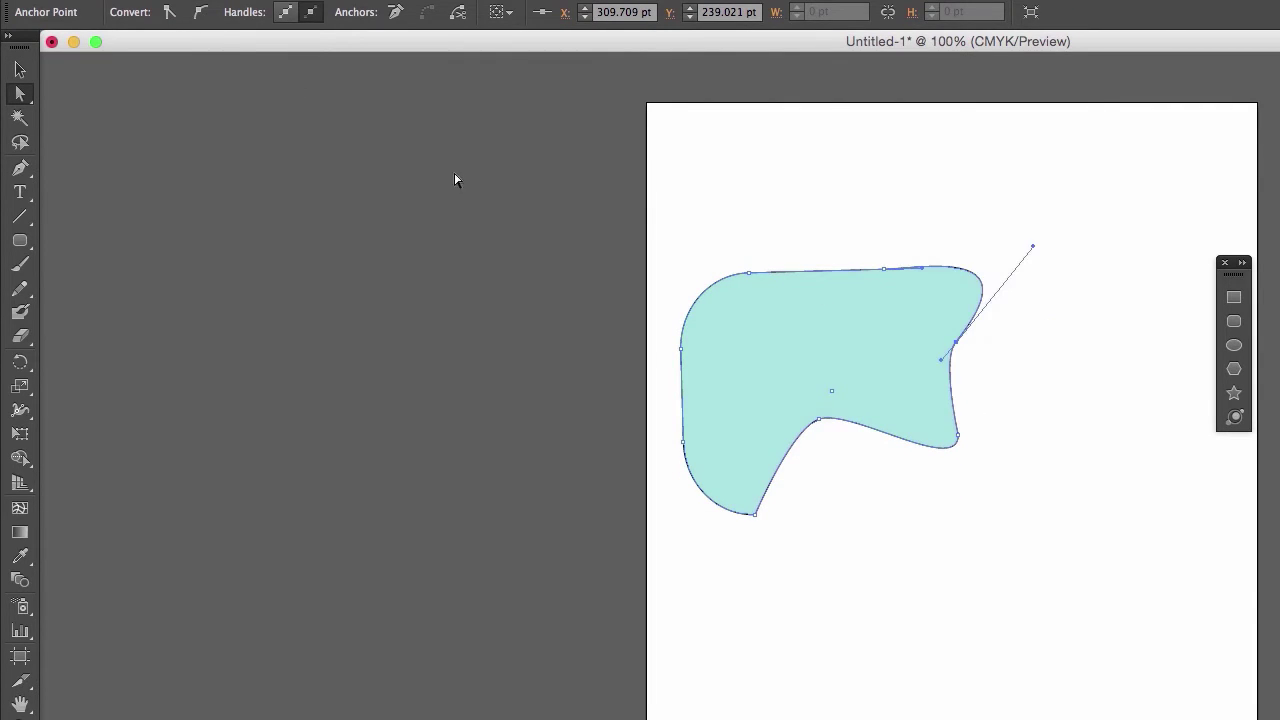
# Pull the right side anchor's lower handle left into the shape to deepen the curve, and deselect the shape
pyautogui.click(1031, 250)
pyautogui.click(947, 370)
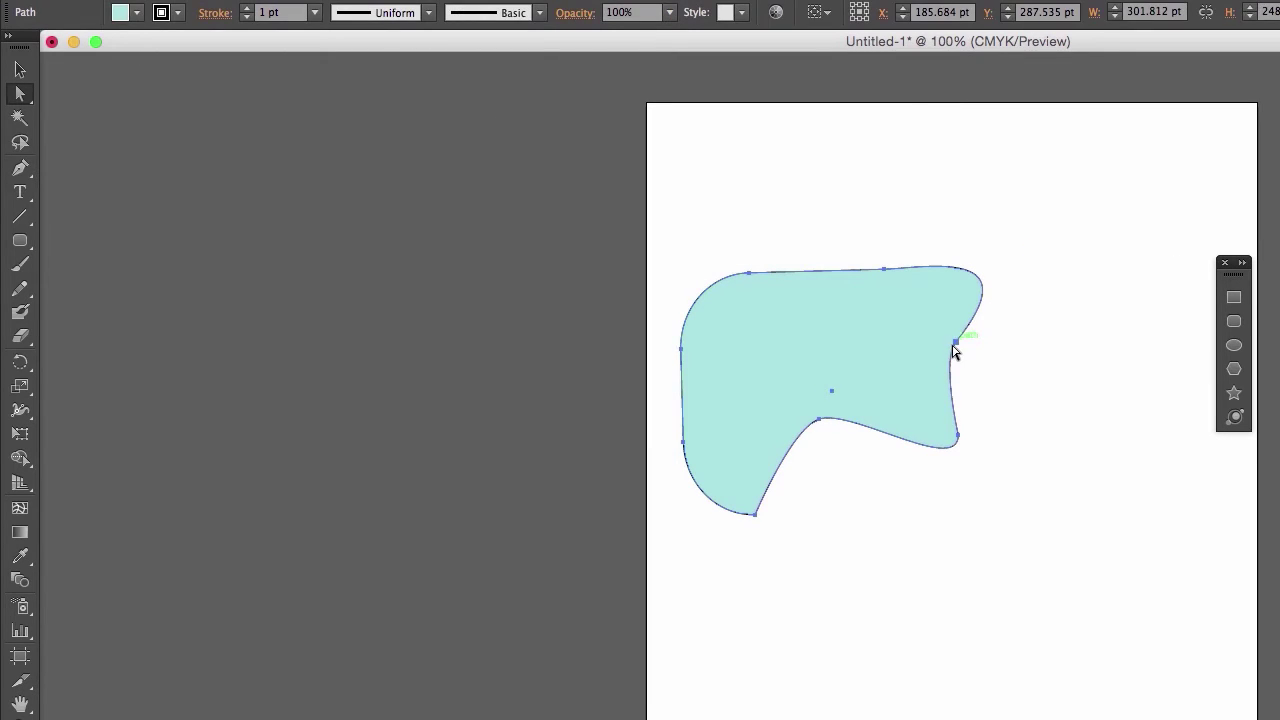
pyautogui.click(954, 345)
pyautogui.moveTo(941, 366); pyautogui.dragTo(881, 368)
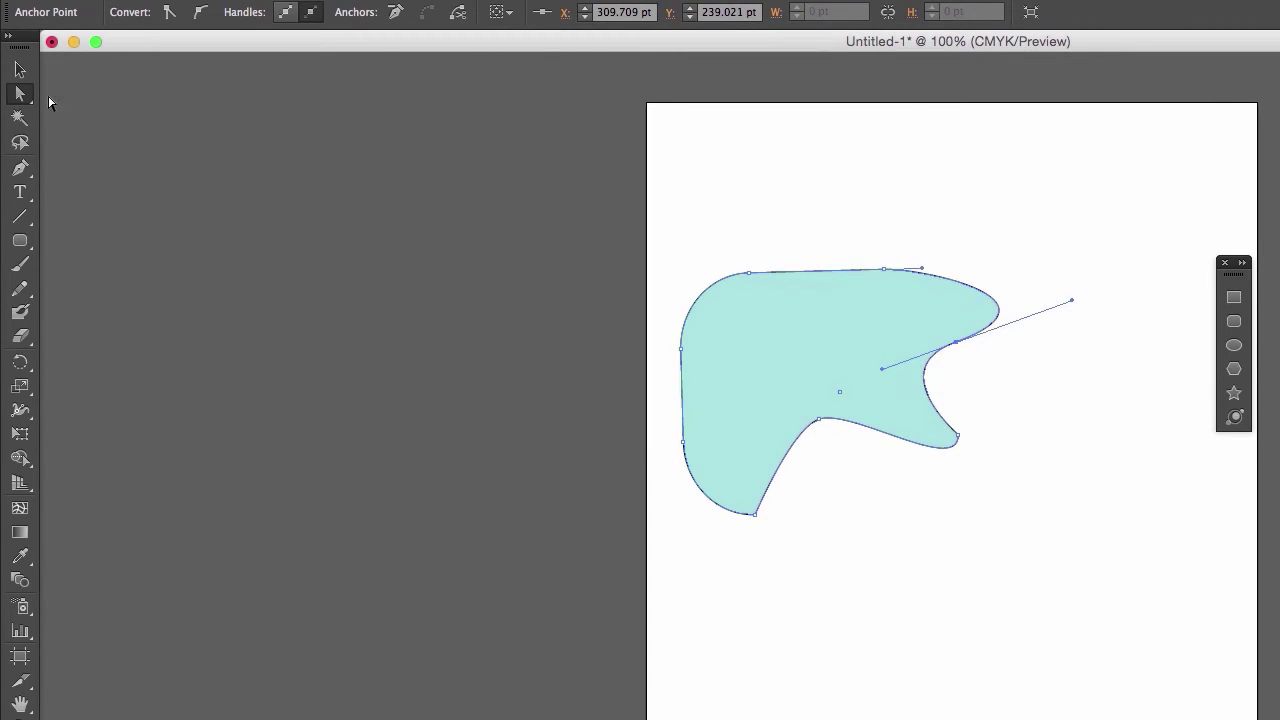
pyautogui.press('v')
pyautogui.click(875, 575)
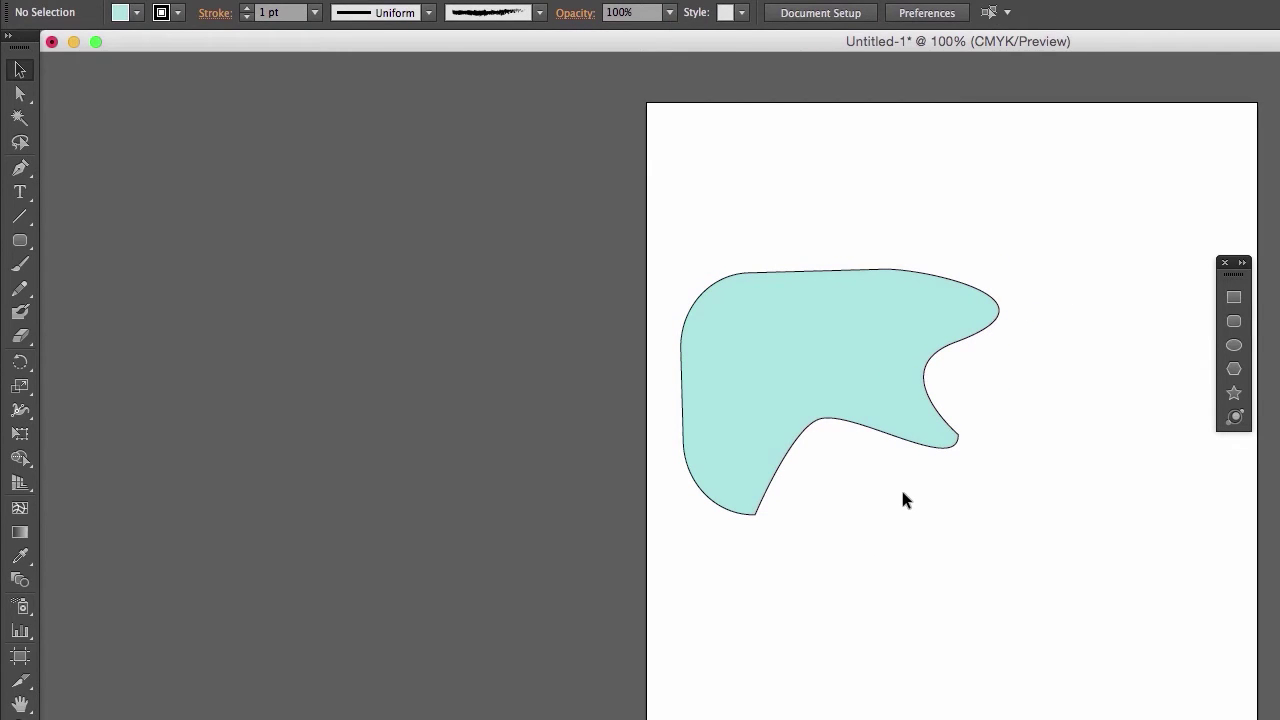
# Try rotating the aqua shape by 313° numerically with the preview turned on
pyautogui.click(888, 436)
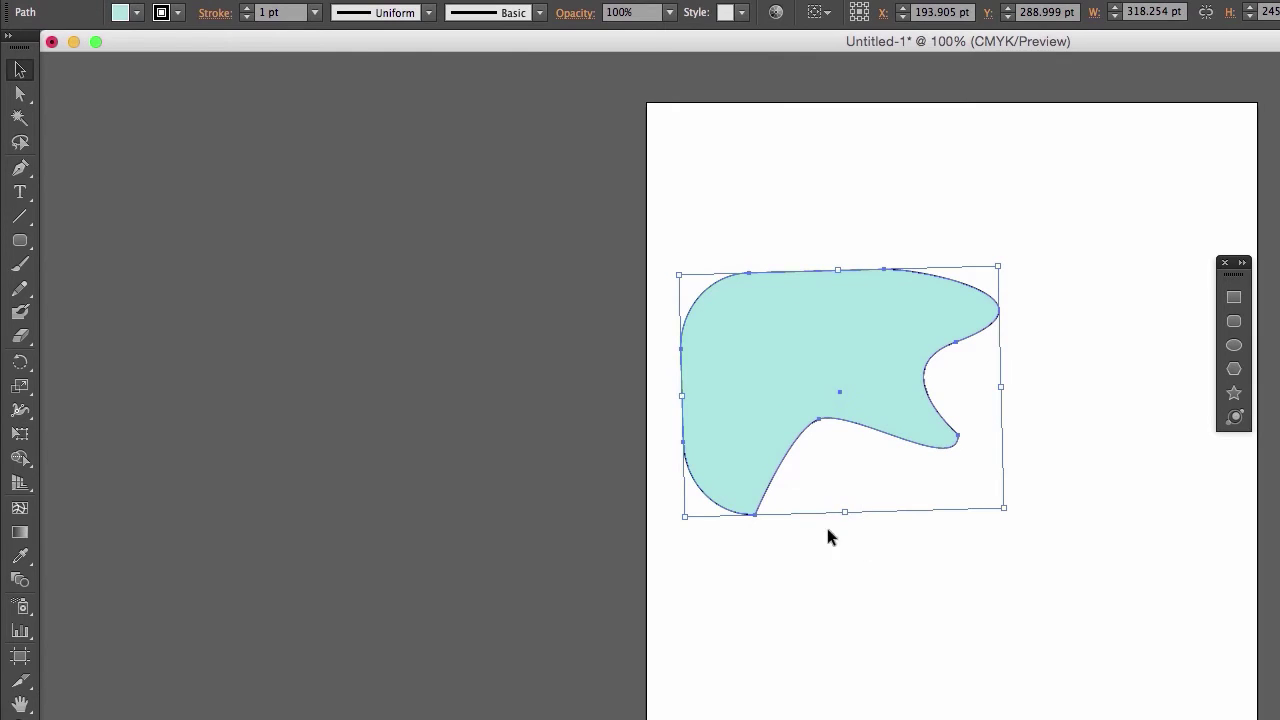
pyautogui.click(246, 10)
pyautogui.moveTo(300, 30)
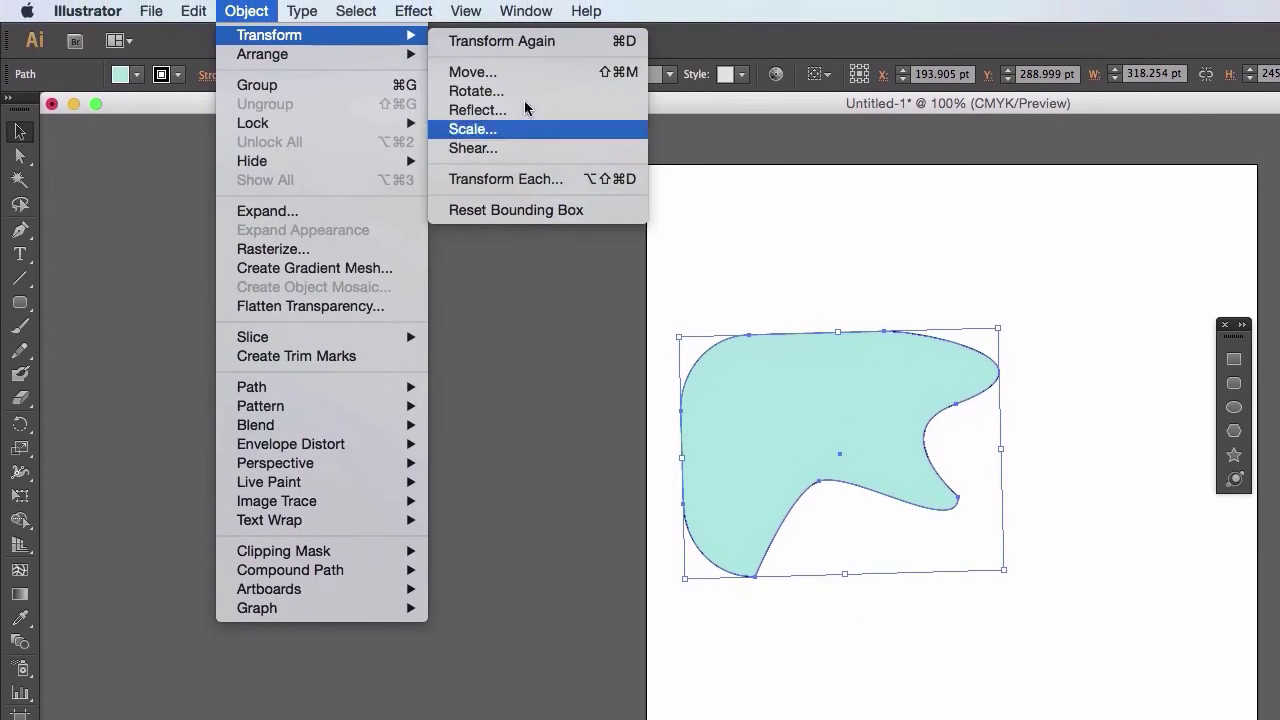
pyautogui.click(476, 91)
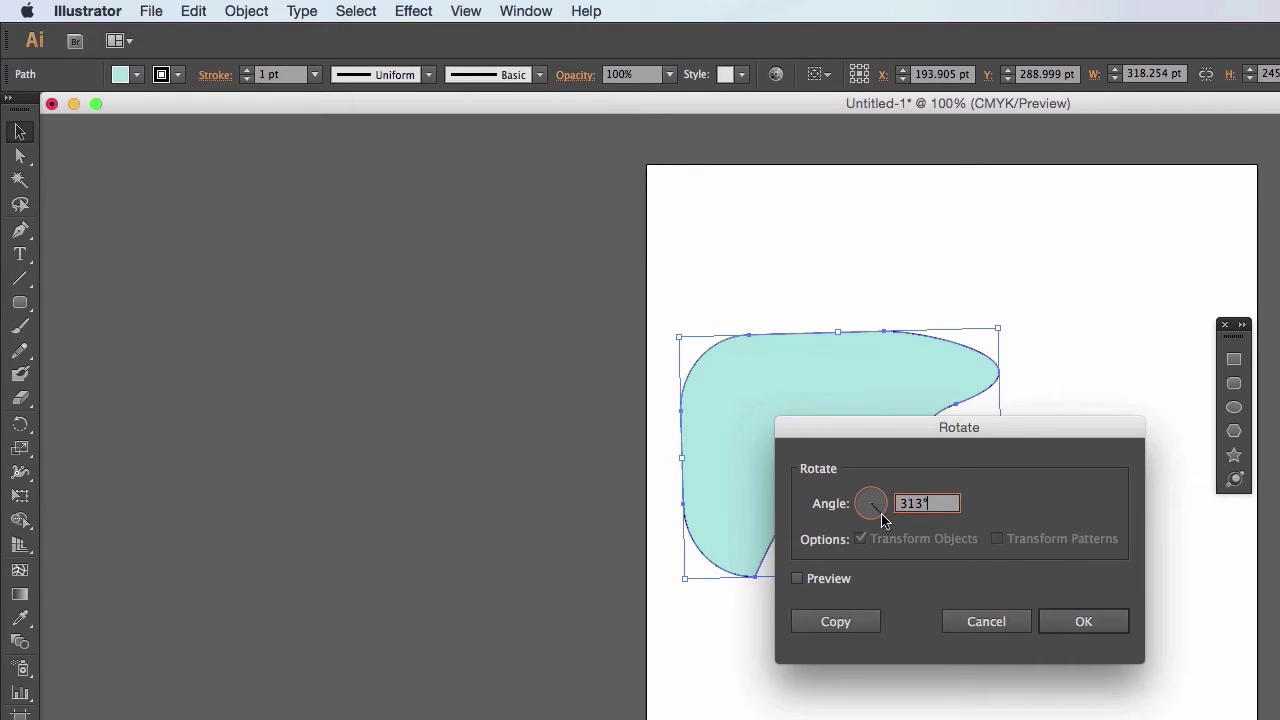
pyautogui.click(797, 578)
pyautogui.moveTo(877, 443); pyautogui.dragTo(970, 620)
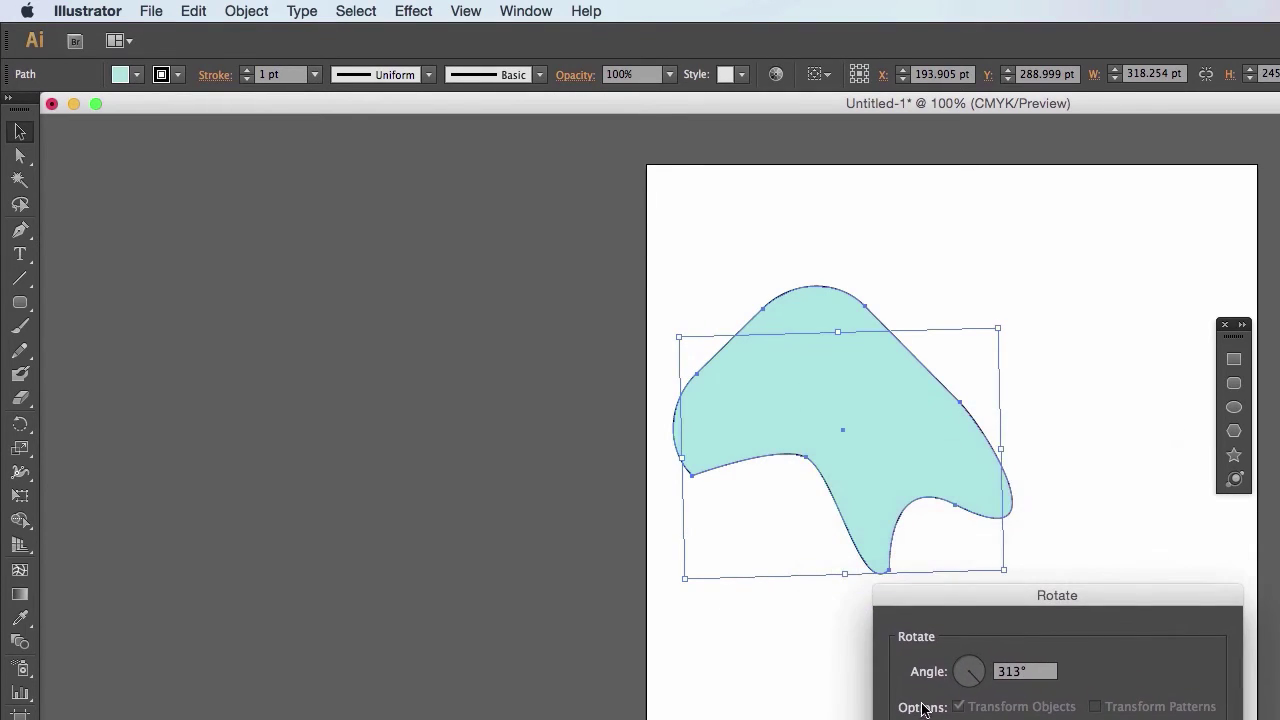
pyautogui.moveTo(973, 690); pyautogui.dragTo(955, 669)
pyautogui.press('Return')
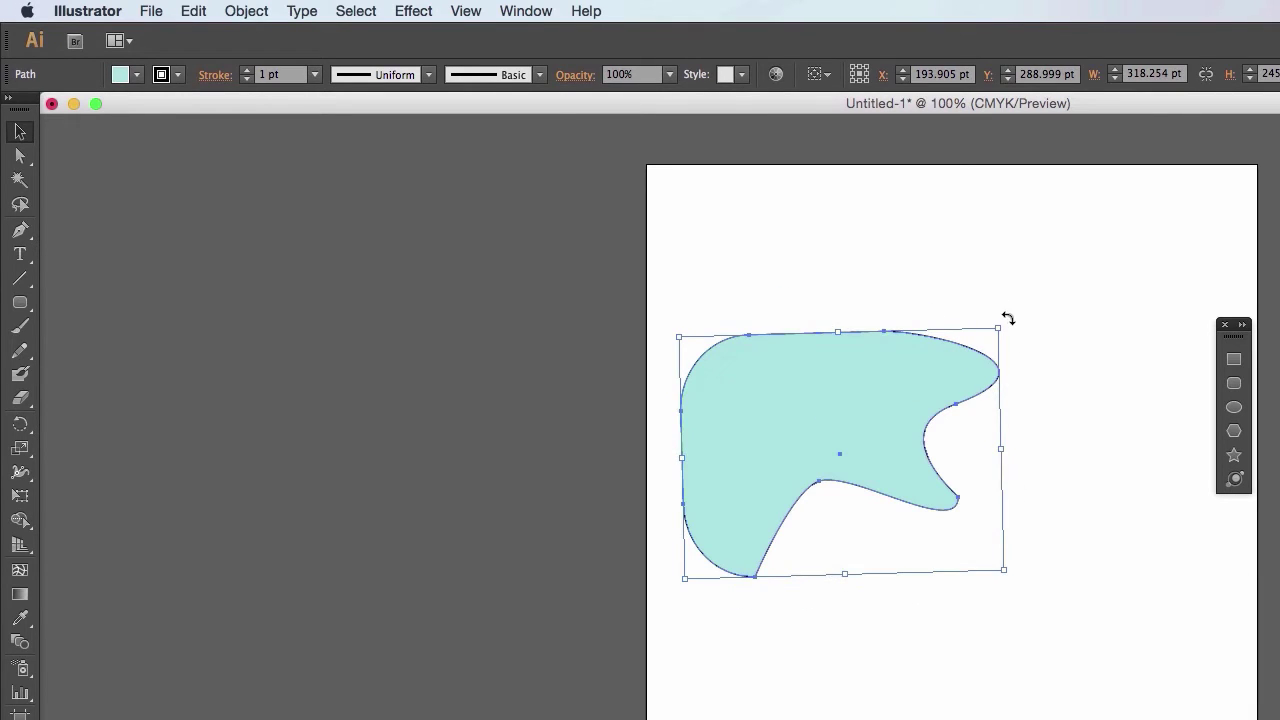
# Rotate the aqua shape freehand until its straight top edge slopes steeply down along its right side
pyautogui.moveTo(1008, 318); pyautogui.dragTo(857, 545)
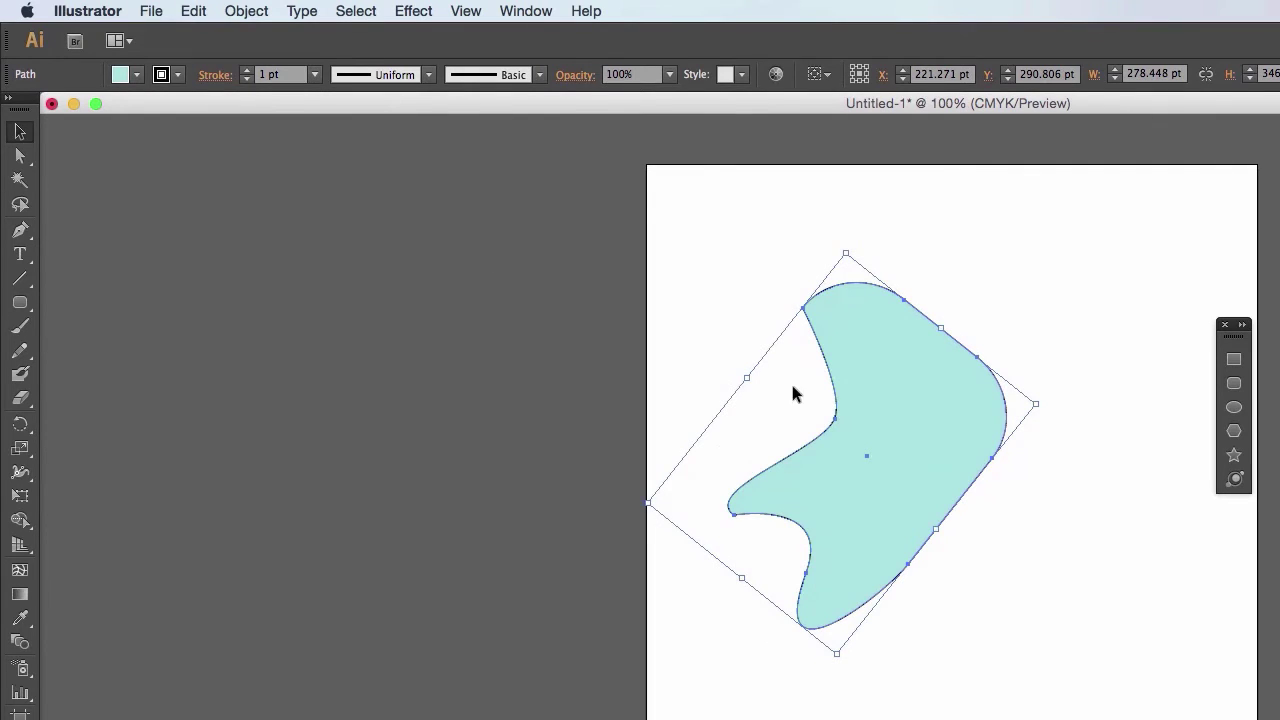
pyautogui.moveTo(848, 244); pyautogui.dragTo(672, 372)
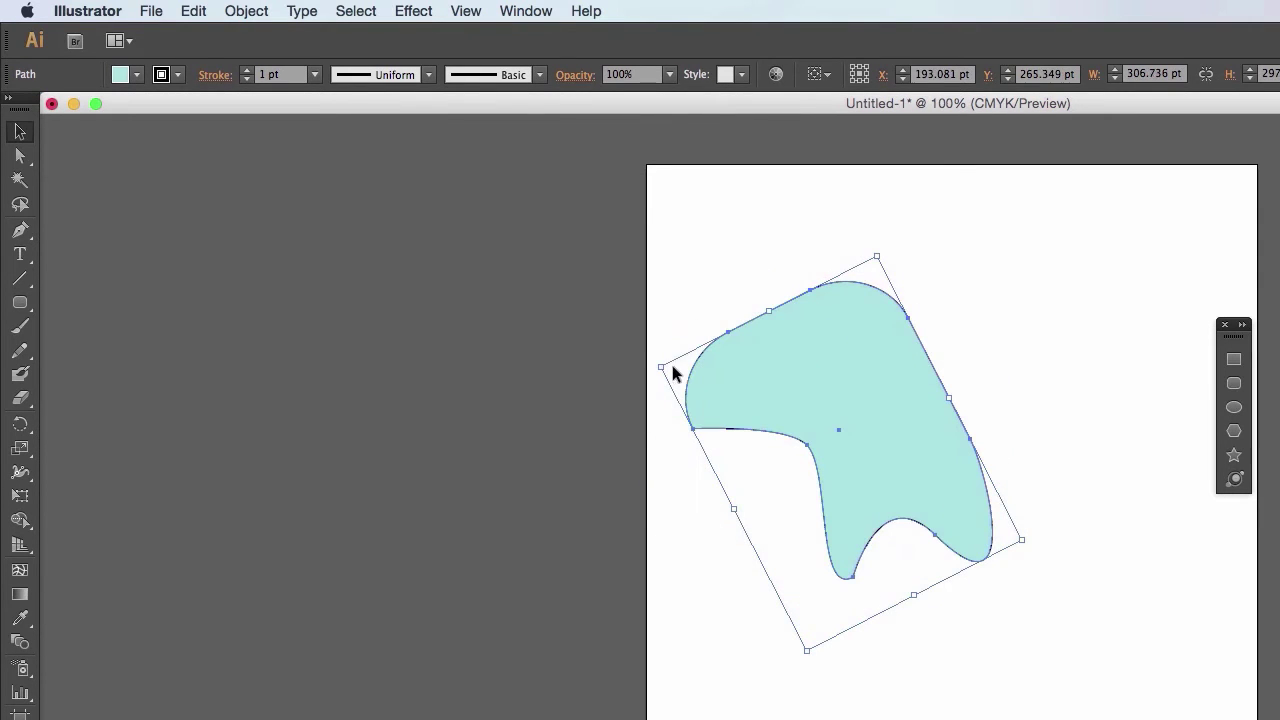
# Rotate the aqua shape by -90° numerically, and turn it slightly further clockwise freehand
pyautogui.click(250, 12)
pyautogui.moveTo(281, 36)
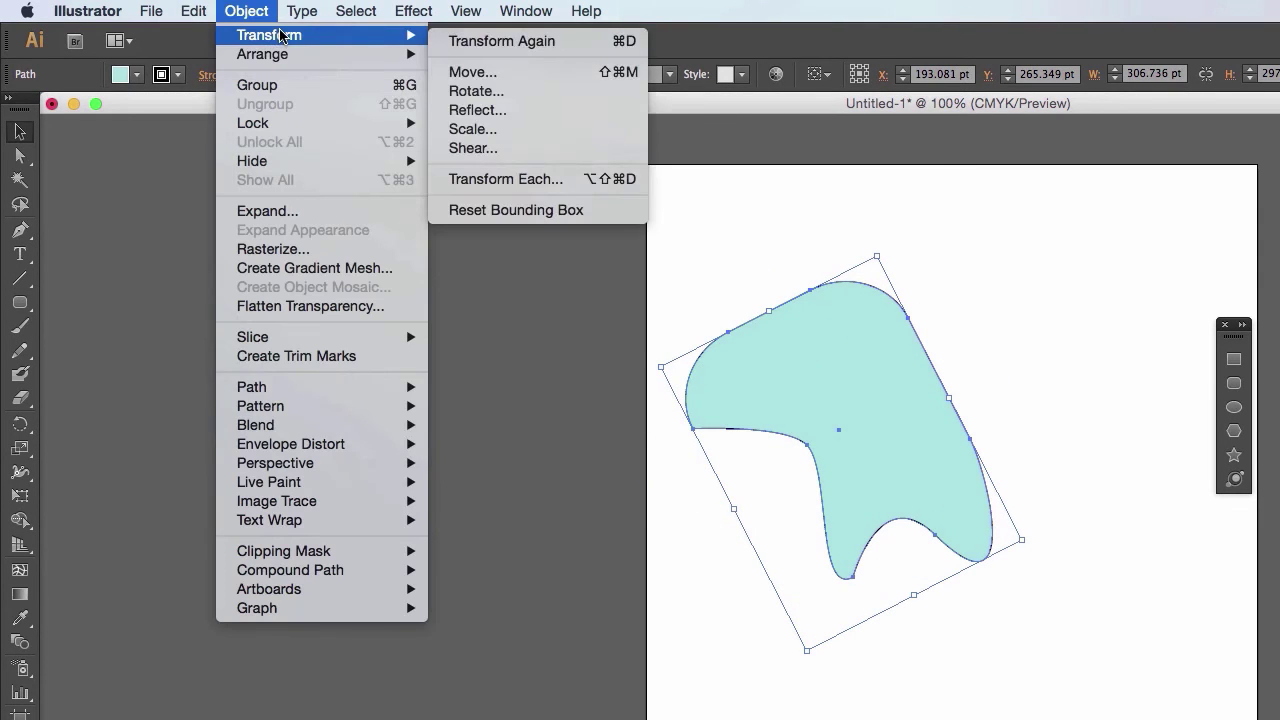
pyautogui.click(475, 93)
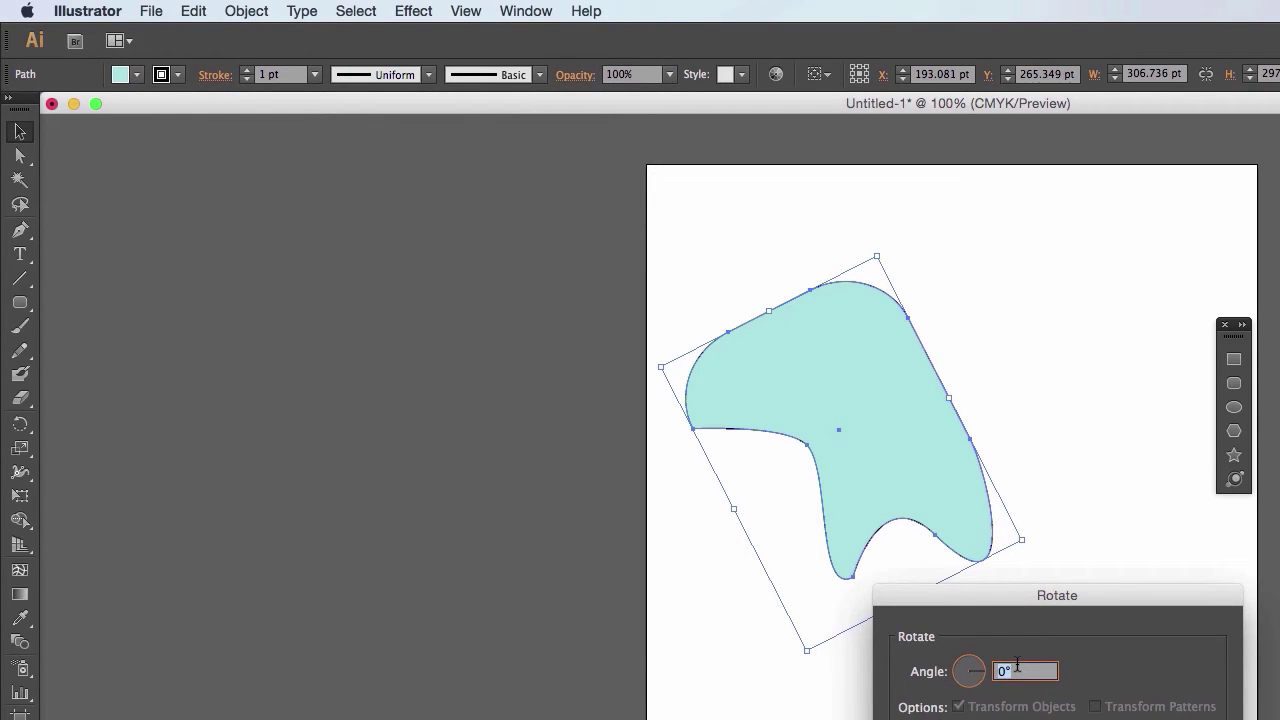
pyautogui.write('-90')
pyautogui.press('Return')
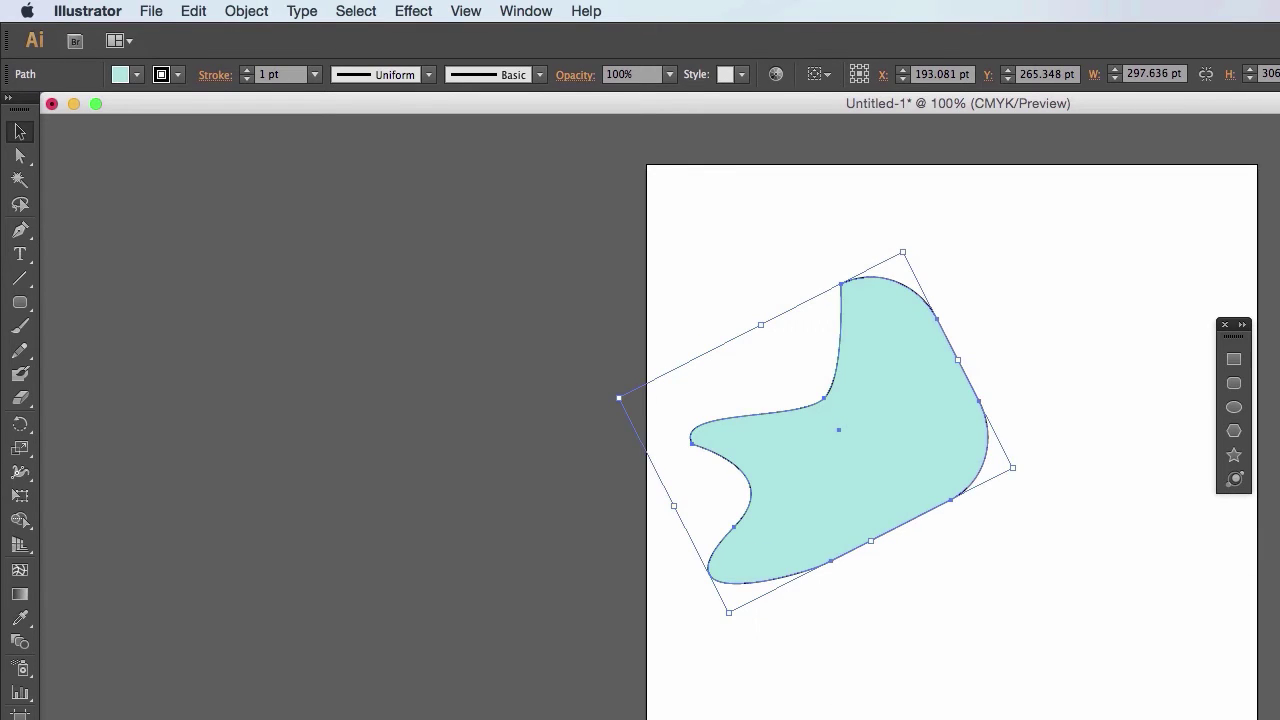
pyautogui.moveTo(903, 243); pyautogui.dragTo(937, 262)
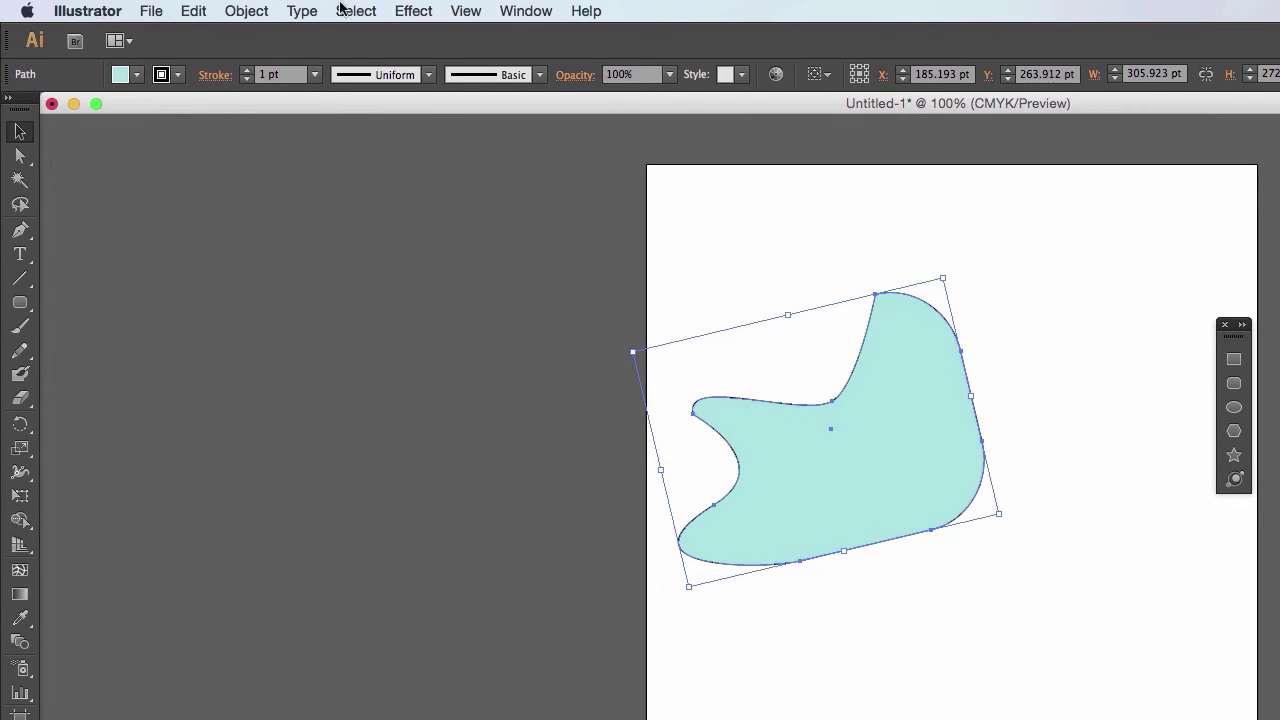
pyautogui.click(246, 10)
pyautogui.moveTo(270, 35)
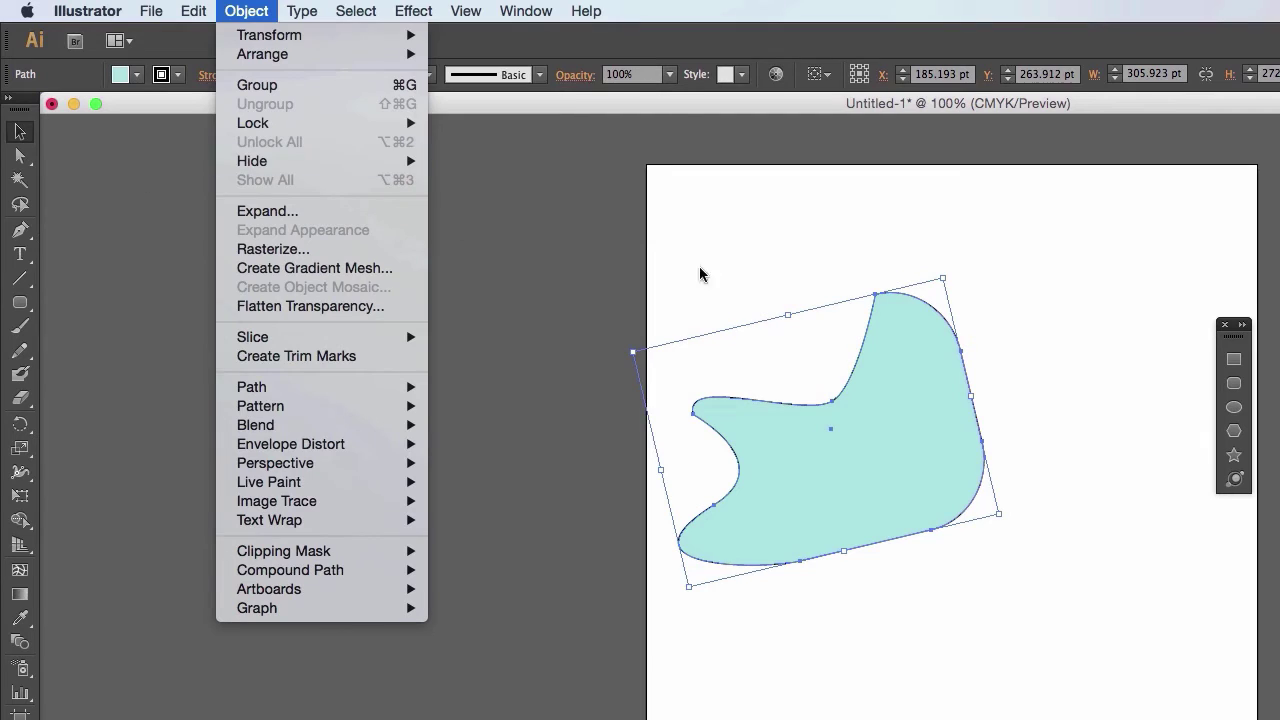
pyautogui.click(946, 277)
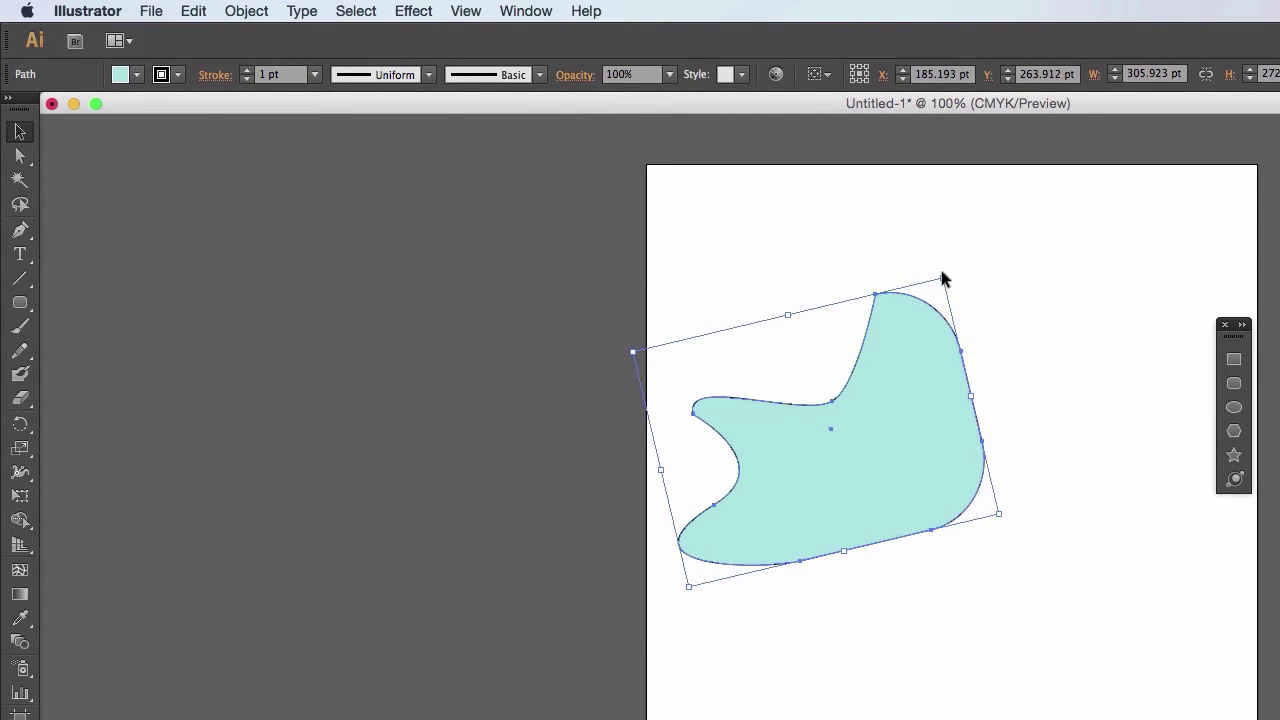
pyautogui.click(20, 156)
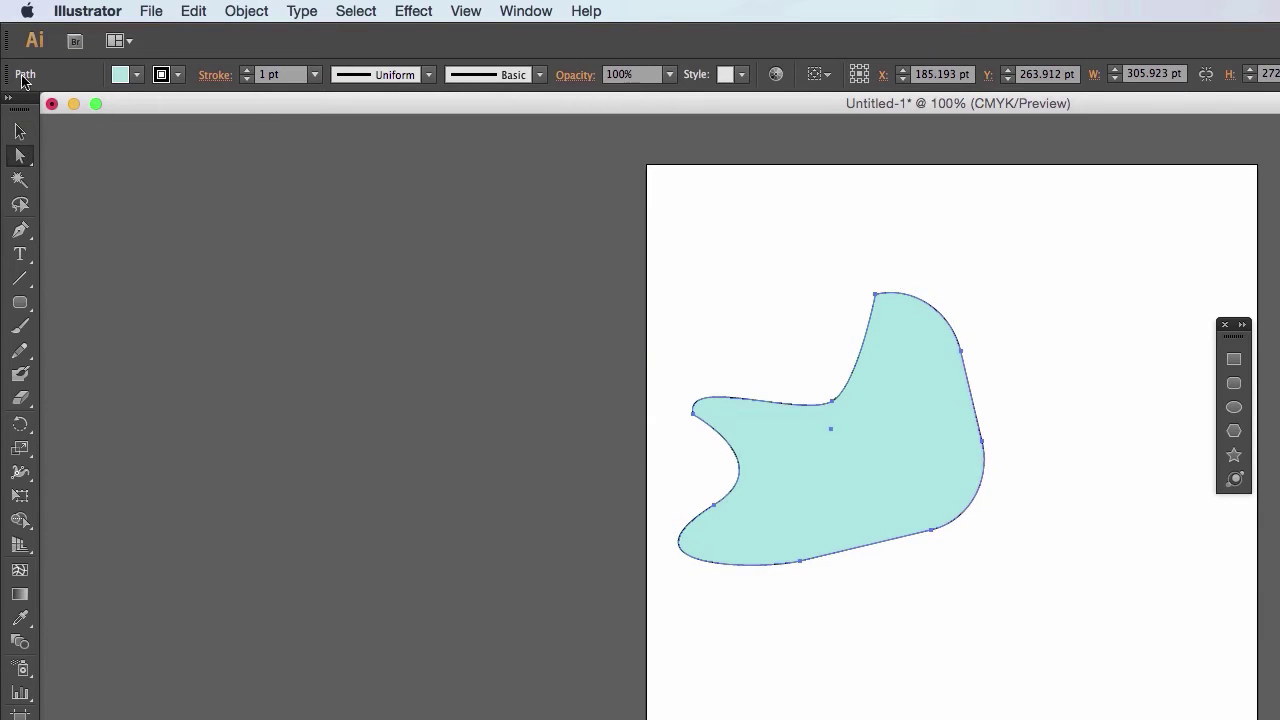
pyautogui.click(12, 131)
# Try shearing the aqua shape by 307° along the horizontal axis, moving the Shear dialog off the artwork to see the preview
pyautogui.click(252, 10)
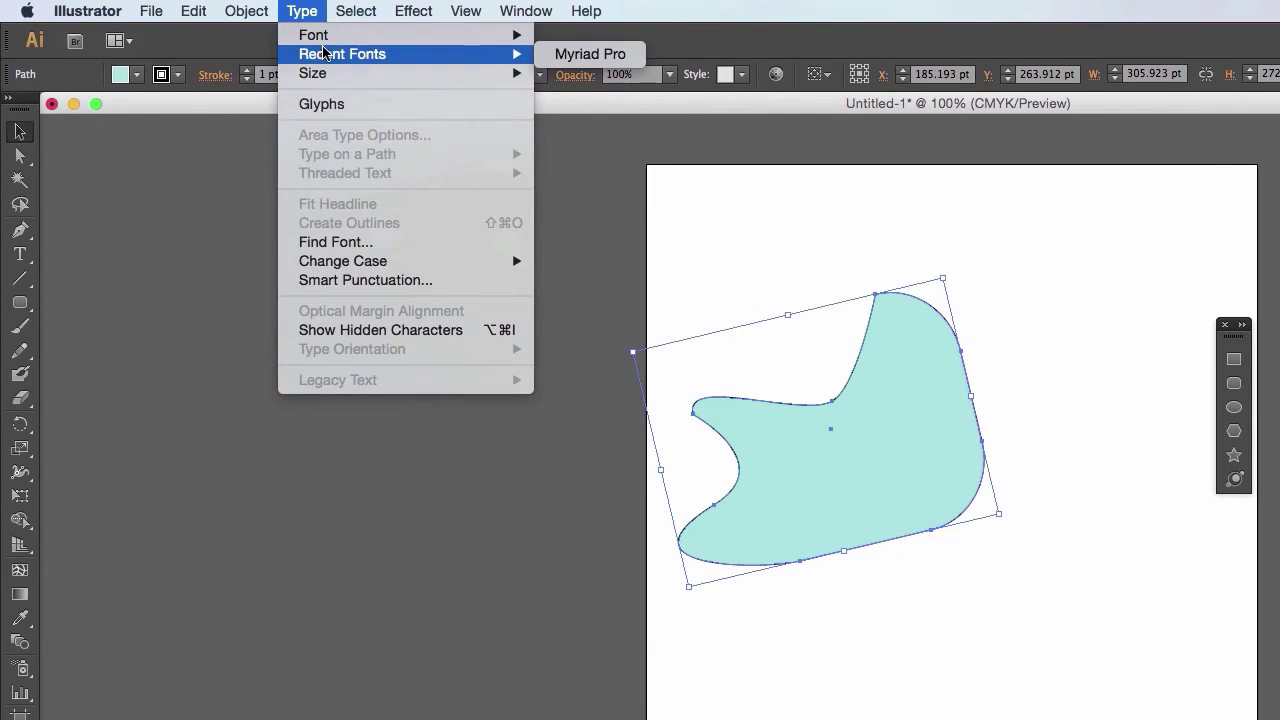
pyautogui.moveTo(265, 36)
pyautogui.click(470, 146)
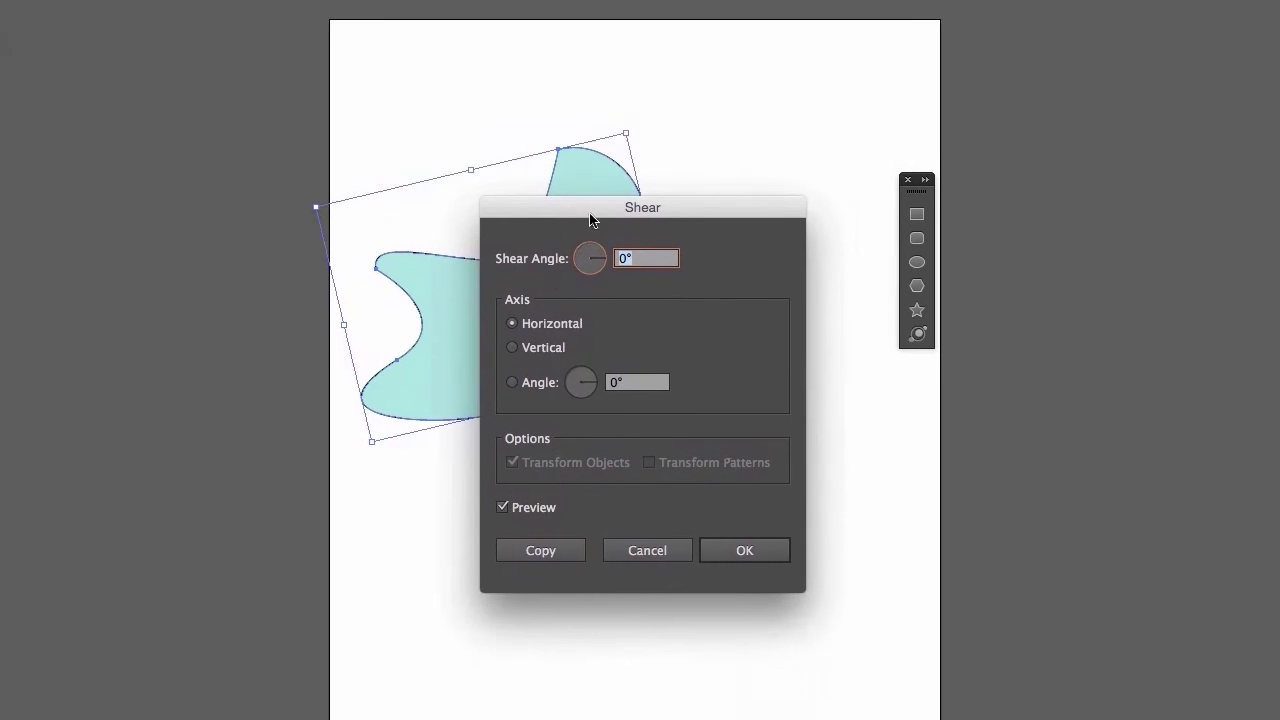
pyautogui.moveTo(907, 356); pyautogui.dragTo(1133, 404)
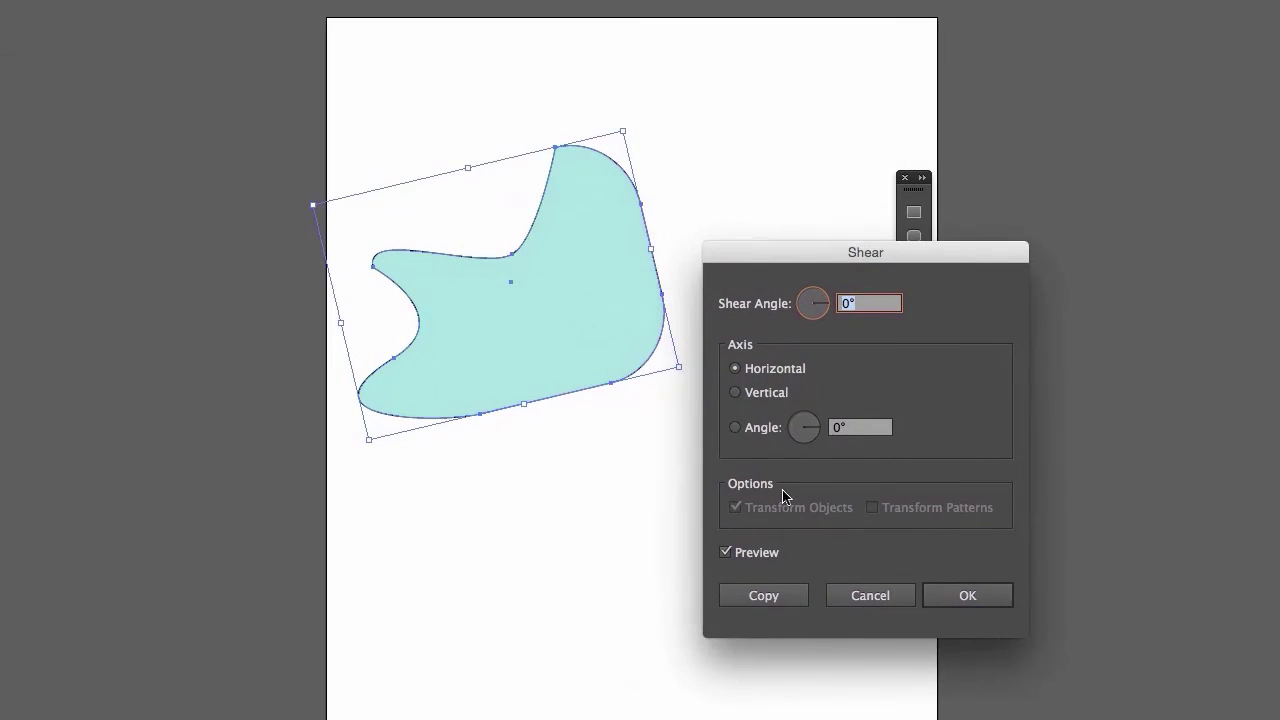
pyautogui.click(819, 306)
pyautogui.moveTo(823, 316); pyautogui.dragTo(823, 318)
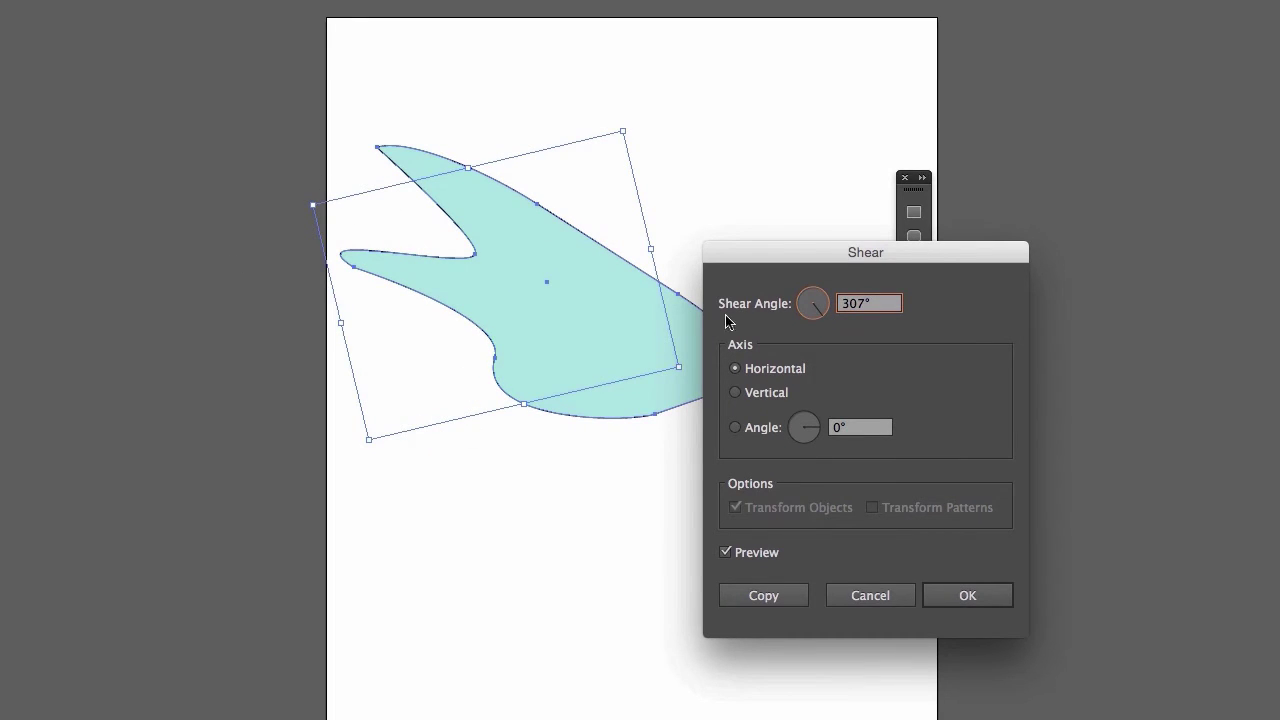
# Try the vertical axis and a custom axis angle for the aqua shape's shear, and cancel the shear
pyautogui.click(736, 393)
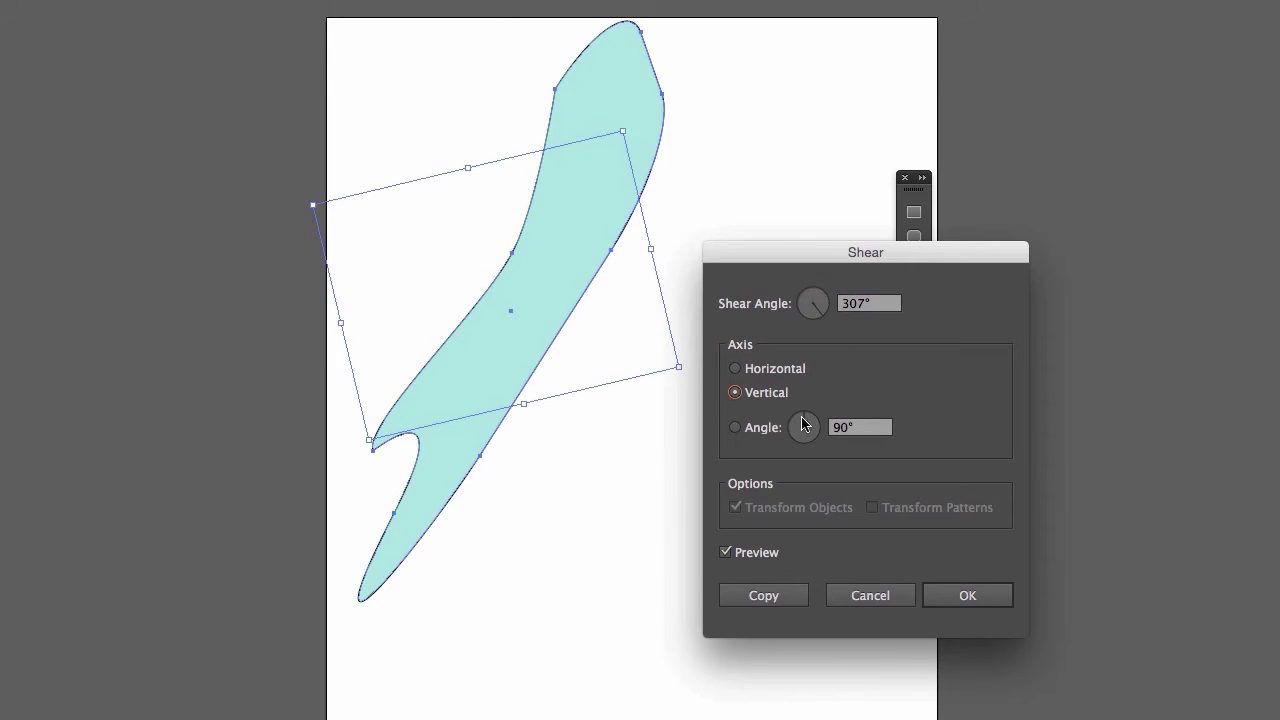
pyautogui.moveTo(803, 424); pyautogui.dragTo(798, 424)
pyautogui.moveTo(808, 310)
pyautogui.mouseDown()
pyautogui.moveTo(808, 298)
pyautogui.moveTo(802, 312)
pyautogui.mouseUp()
pyautogui.click(870, 595)
pyautogui.click(246, 11)
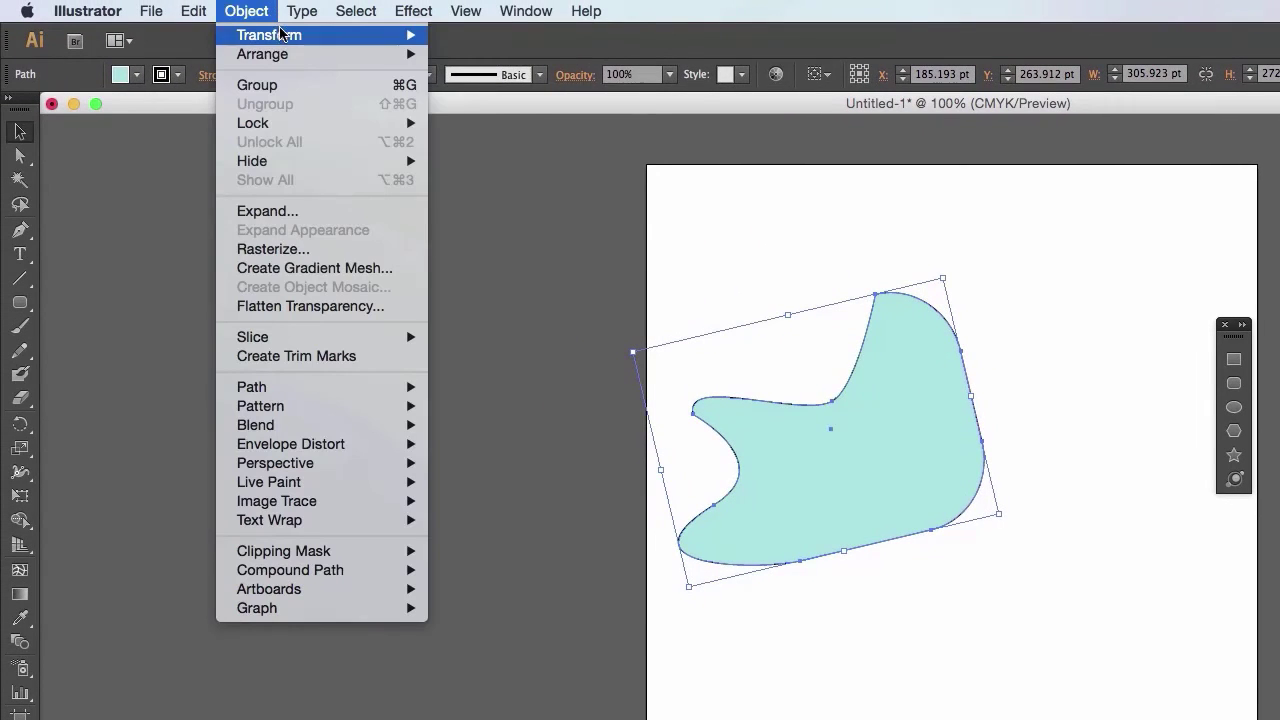
pyautogui.moveTo(280, 34)
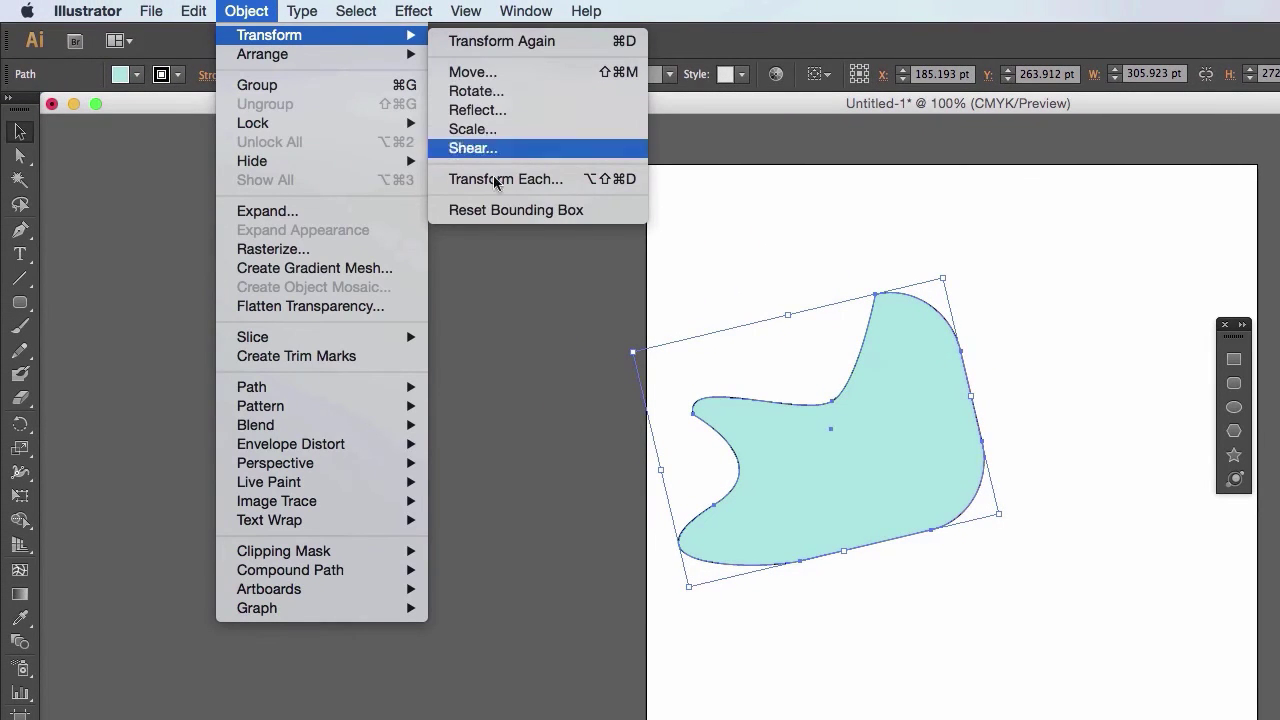
pyautogui.click(681, 262)
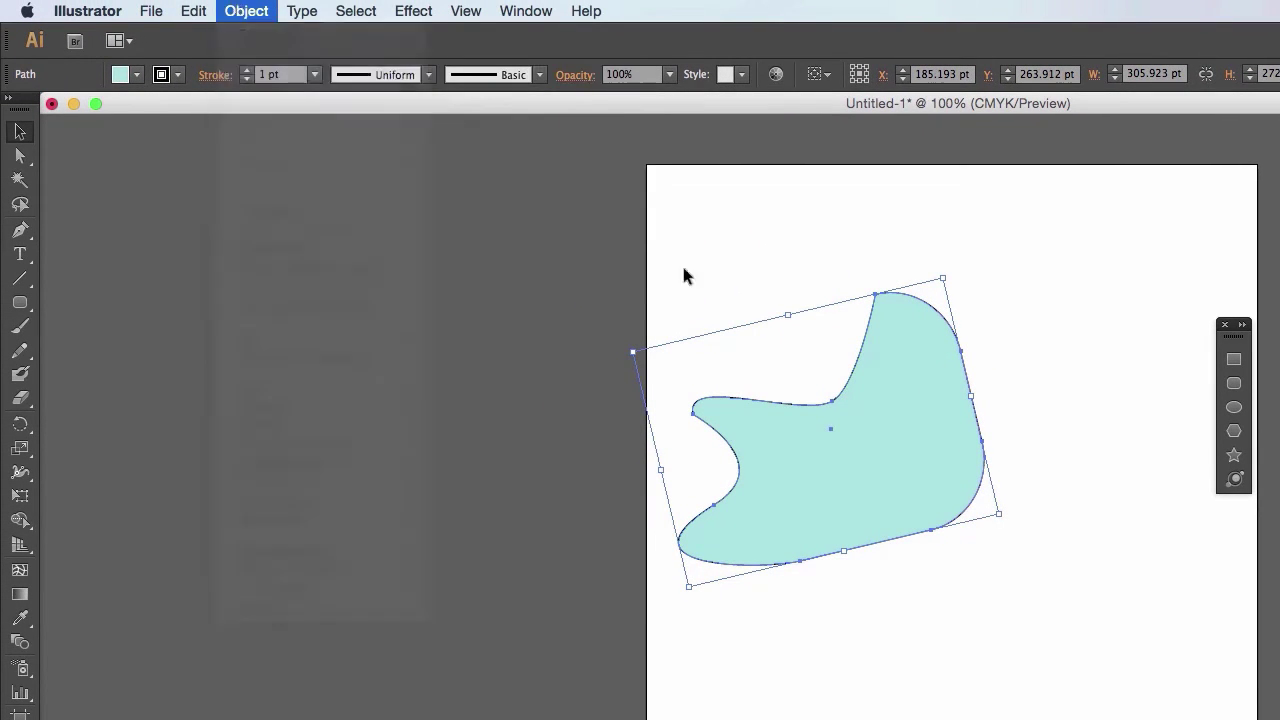
# Delete the aqua shape and draw a rectangle about 300 × 227 pt in its place on the artboard
pyautogui.click(20, 130)
pyautogui.click(477, 416)
pyautogui.moveTo(766, 469); pyautogui.dragTo(812, 519)
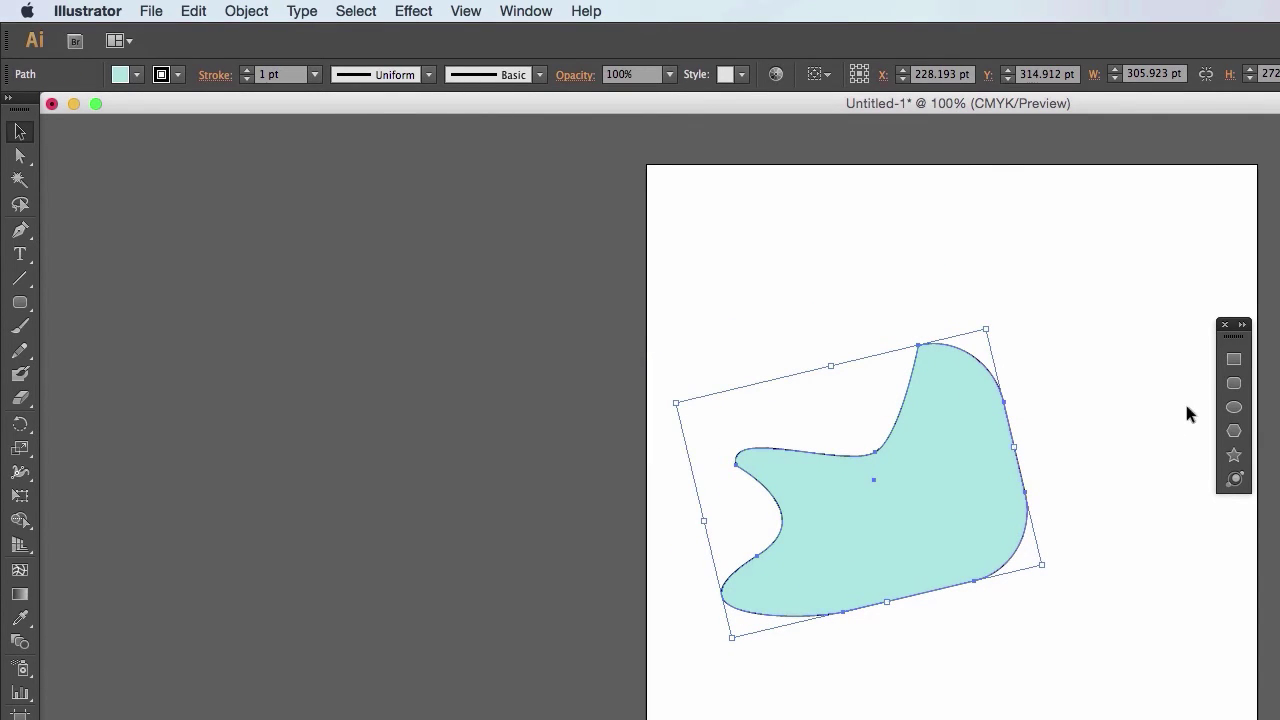
pyautogui.press('Delete')
pyautogui.click(1234, 359)
pyautogui.moveTo(734, 351); pyautogui.dragTo(1032, 576)
# Try shearing the rectangle by 19° along the horizontal axis with the preview on
pyautogui.click(246, 10)
pyautogui.moveTo(260, 40)
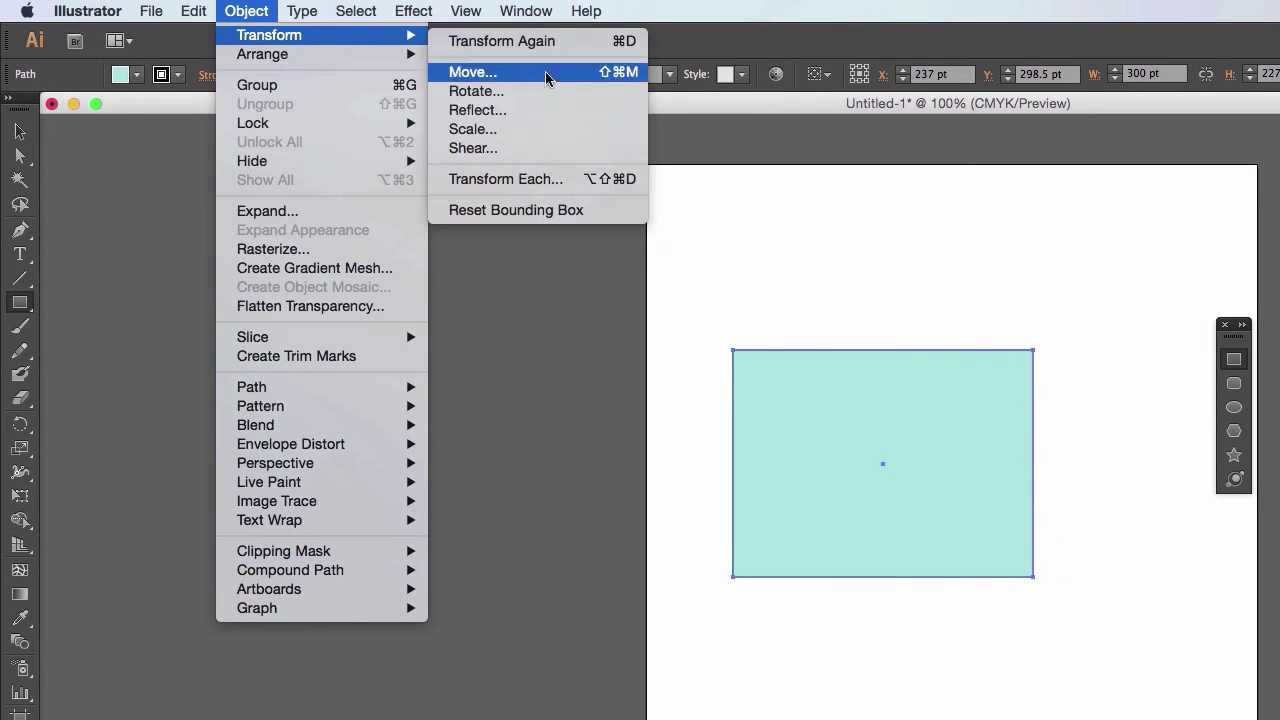
pyautogui.click(497, 148)
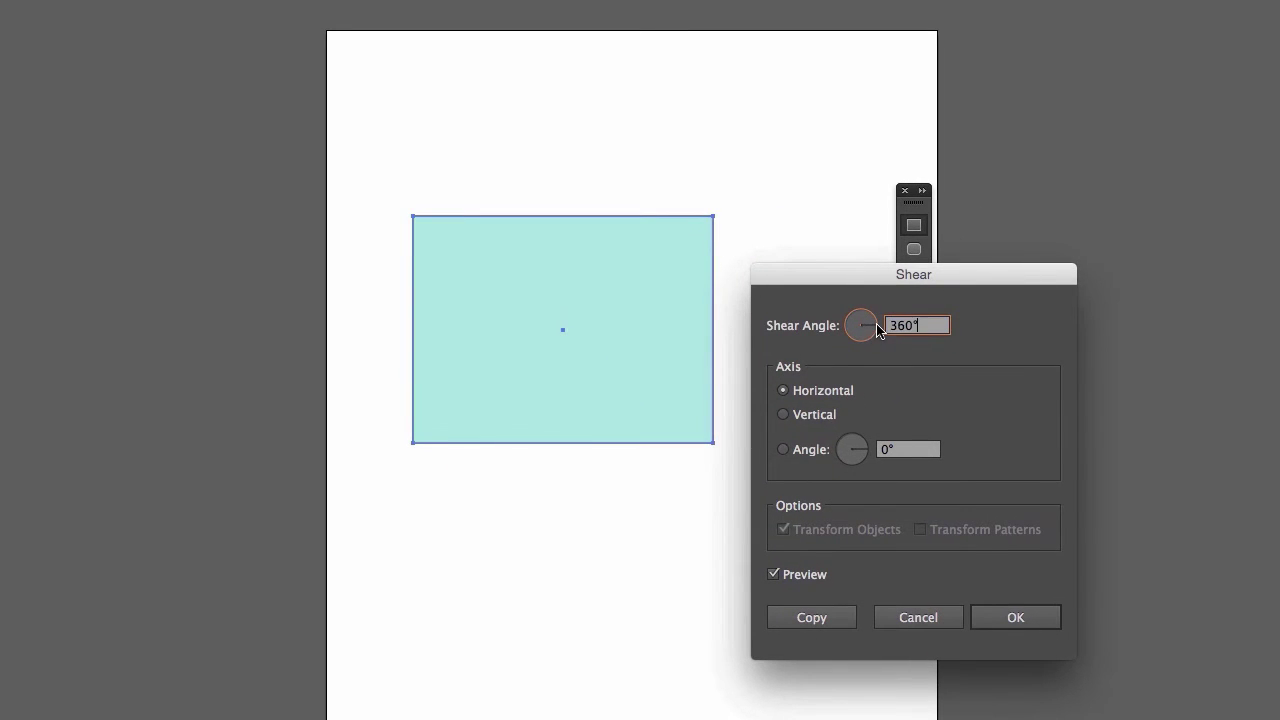
pyautogui.moveTo(873, 330); pyautogui.dragTo(872, 326)
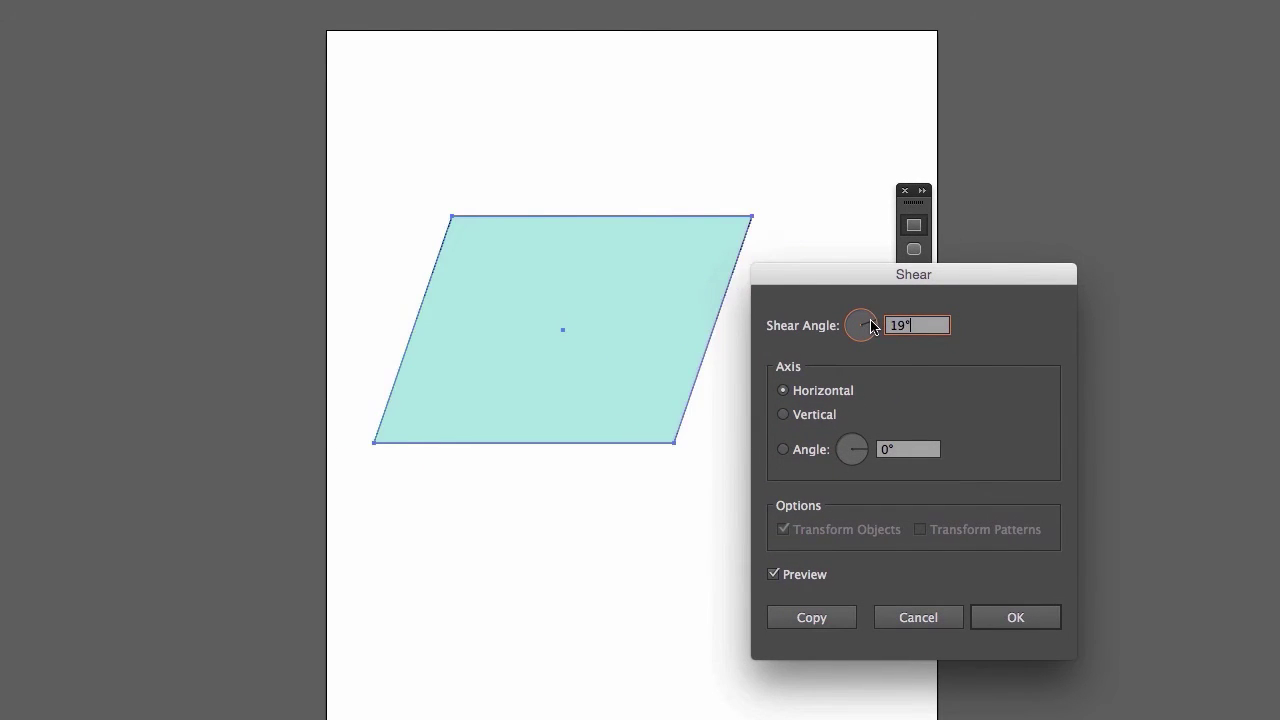
# Try shearing the rectangle by 38° at a 180° axis and vertically, and by 339° at a 171° axis, and cancel
pyautogui.click(810, 418)
pyautogui.moveTo(848, 445); pyautogui.dragTo(838, 450)
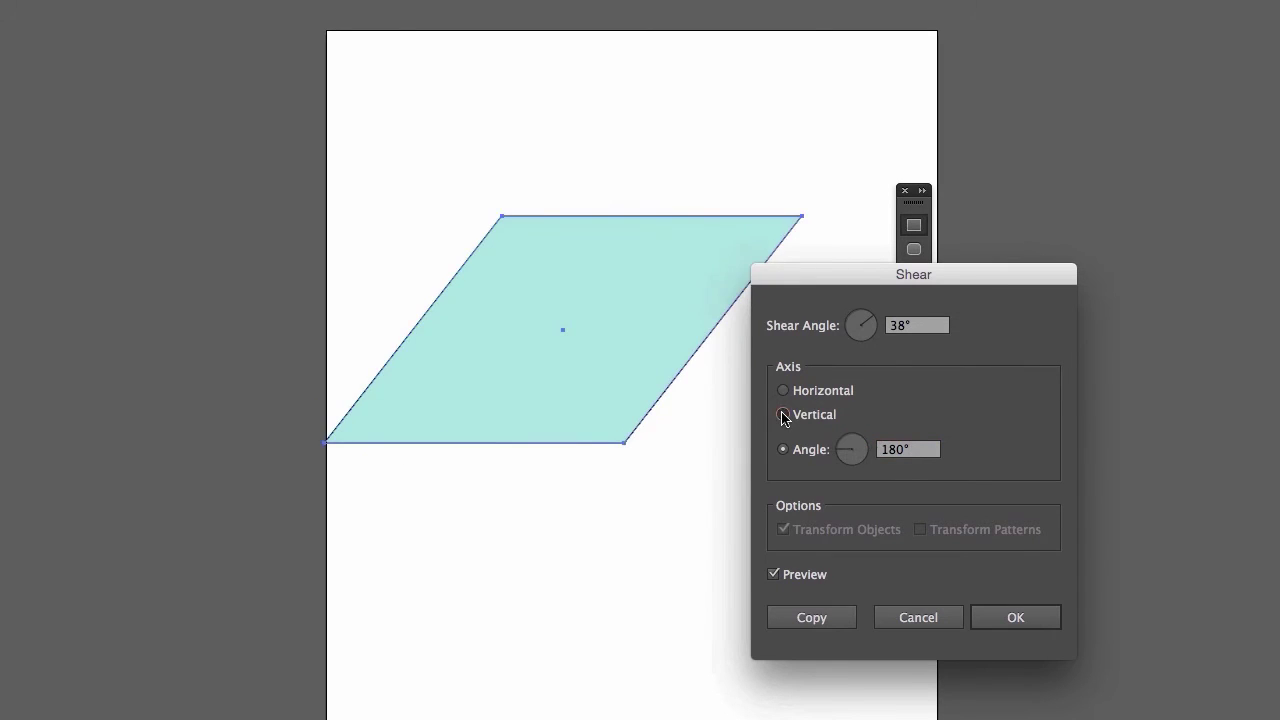
pyautogui.click(783, 414)
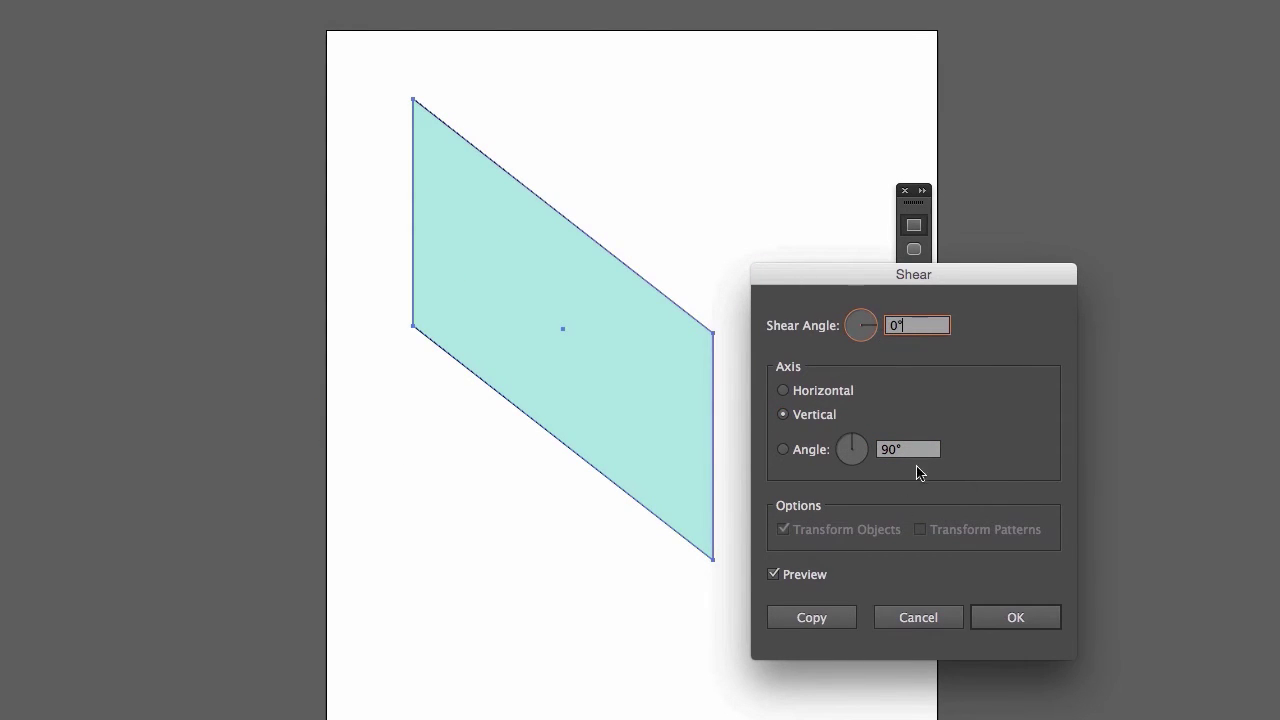
pyautogui.press('Tab')
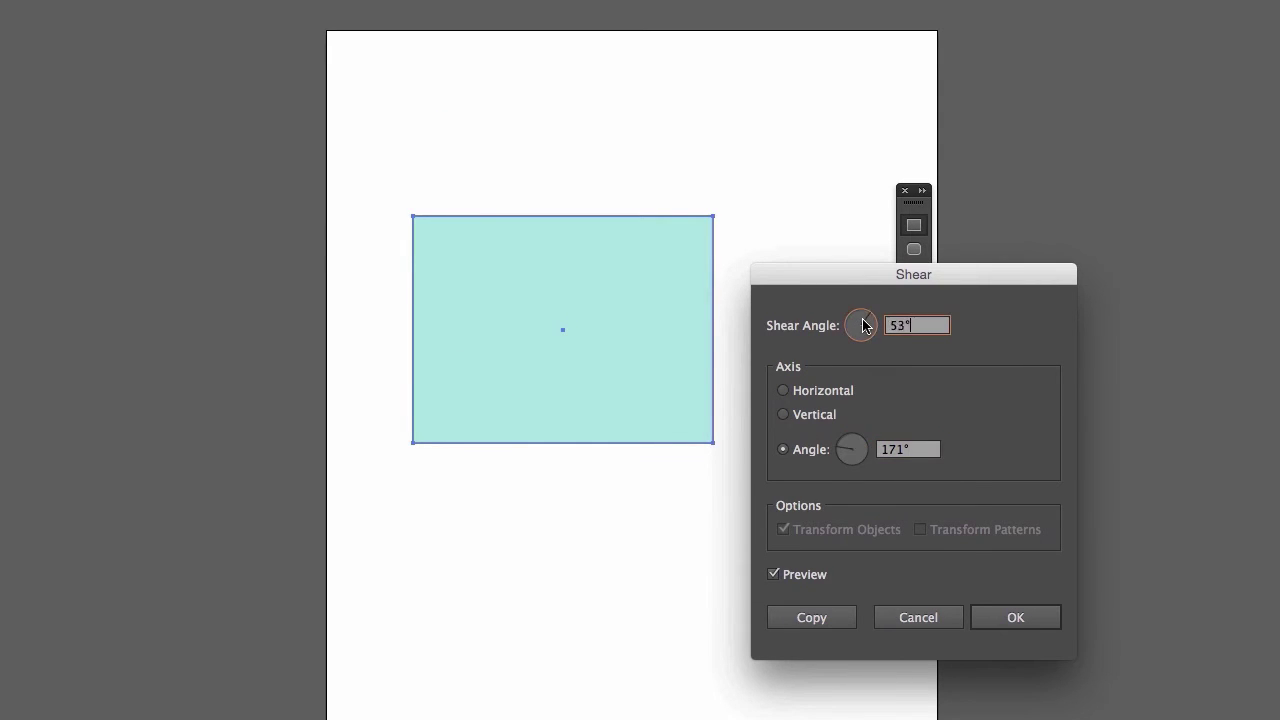
pyautogui.moveTo(863, 325); pyautogui.dragTo(868, 333)
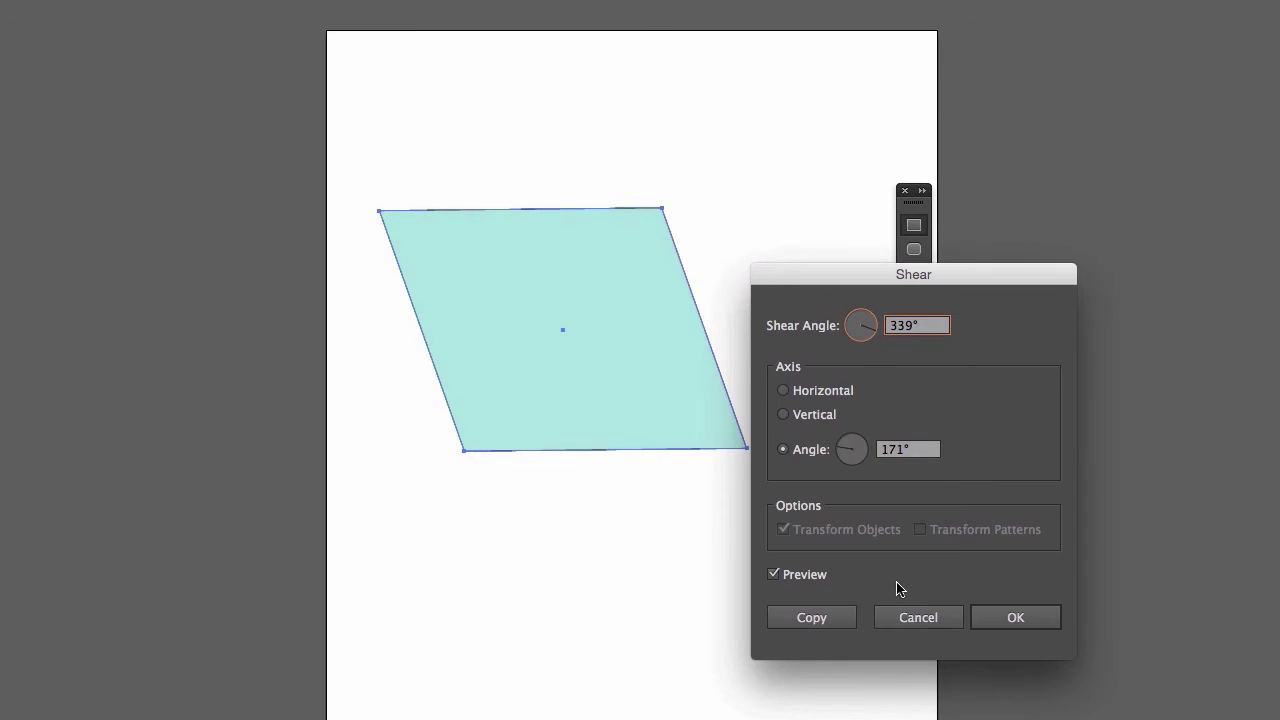
pyautogui.click(906, 617)
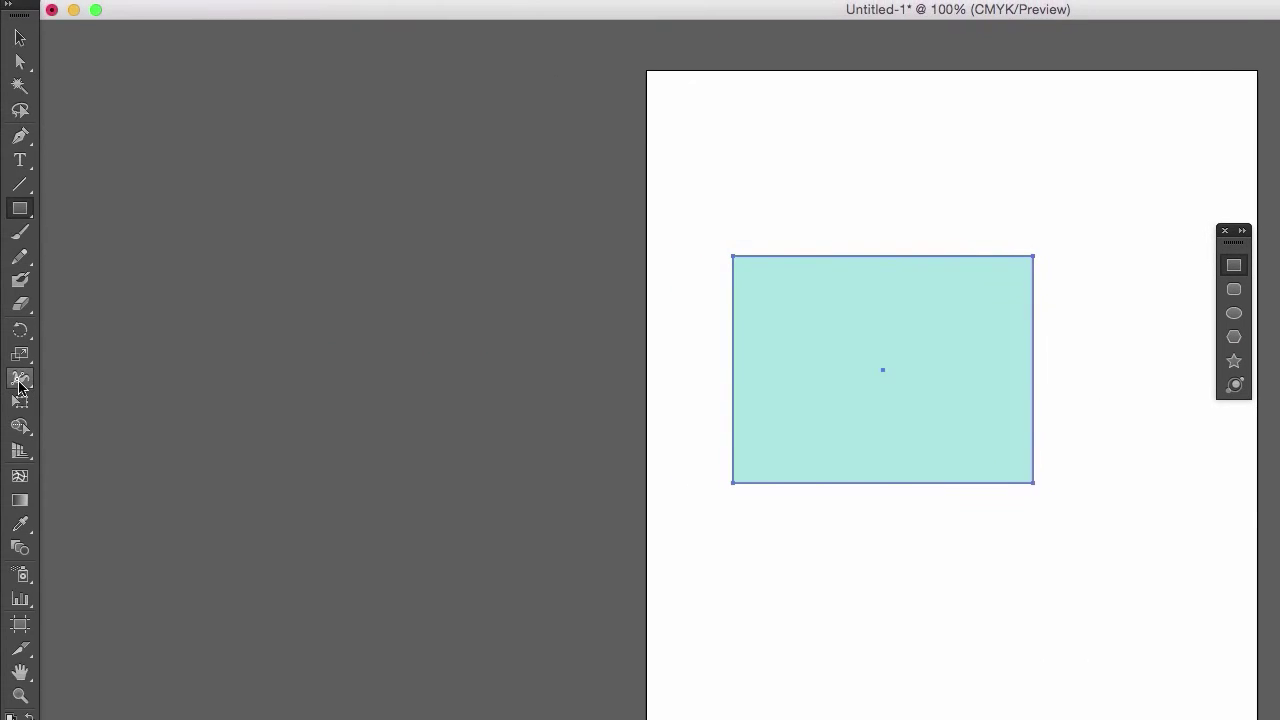
# Tear off the Width tool group as a floating panel and place it just below the rectangle
pyautogui.click(20, 380)
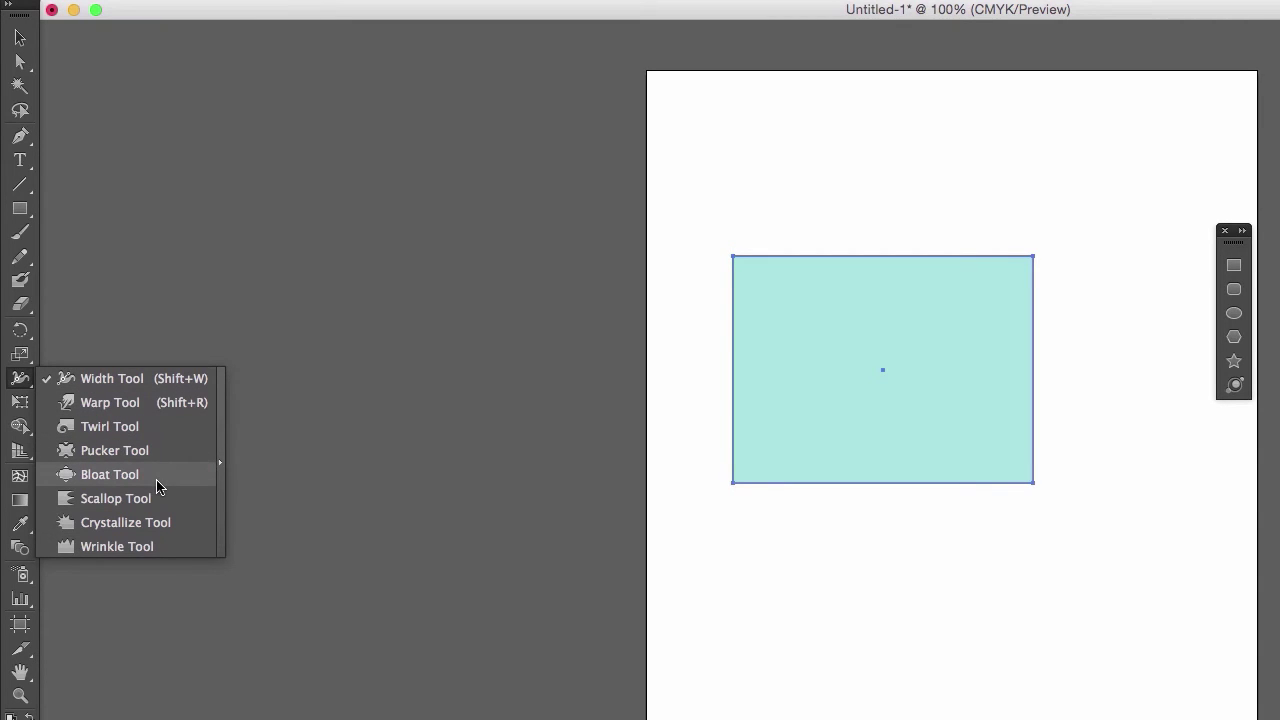
pyautogui.click(220, 462)
pyautogui.moveTo(192, 405); pyautogui.dragTo(913, 543)
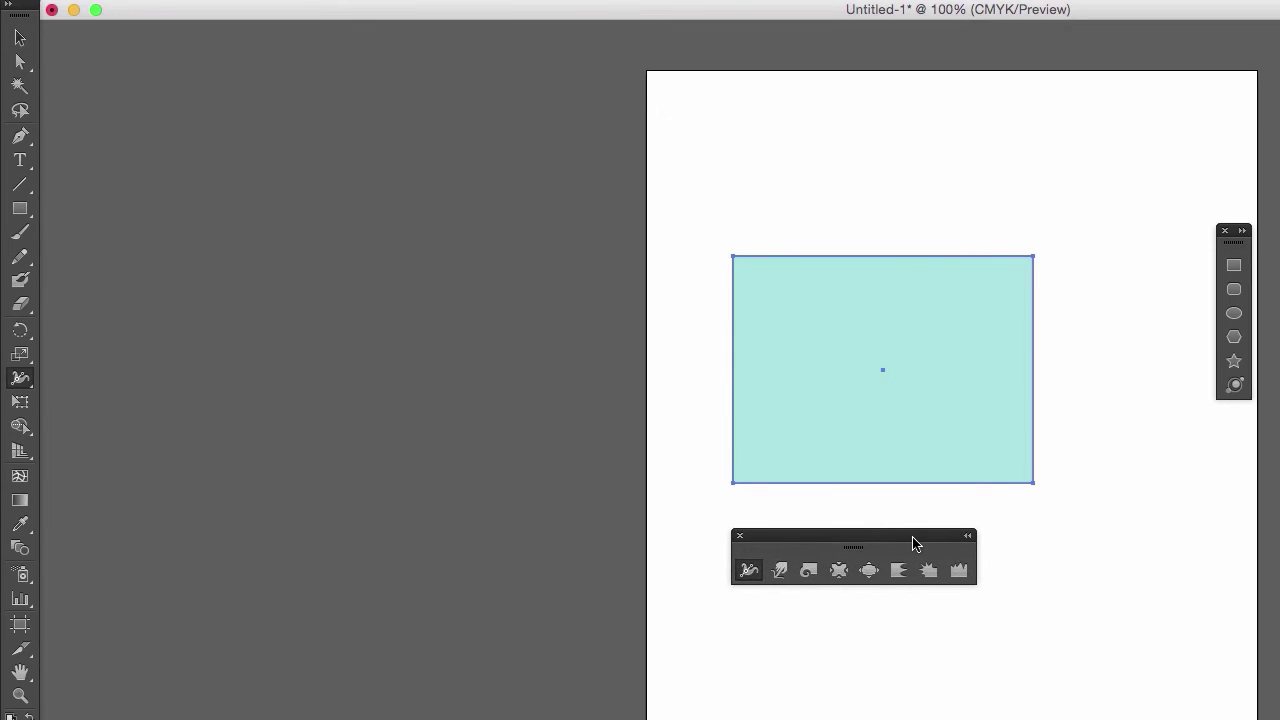
# Thicken the stroke on all four sides of the rectangle by adding one width point per side with the Width tool
pyautogui.click(747, 575)
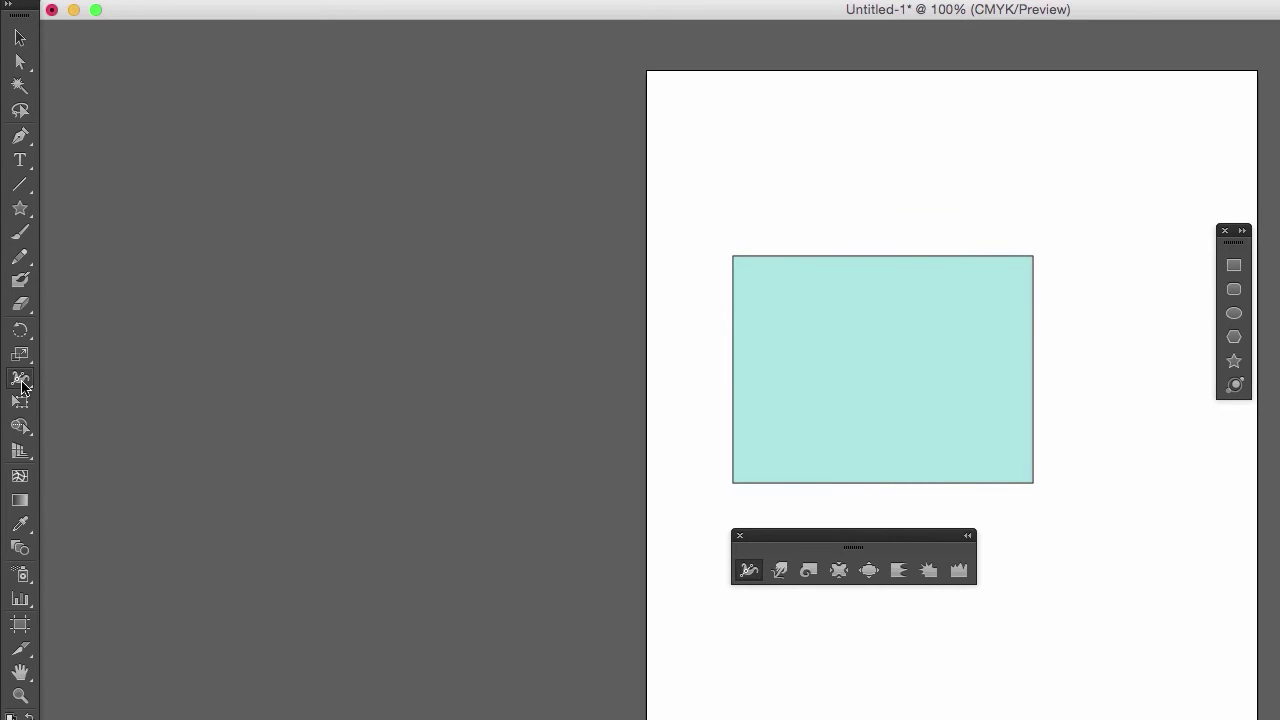
pyautogui.moveTo(22, 386); pyautogui.dragTo(108, 384)
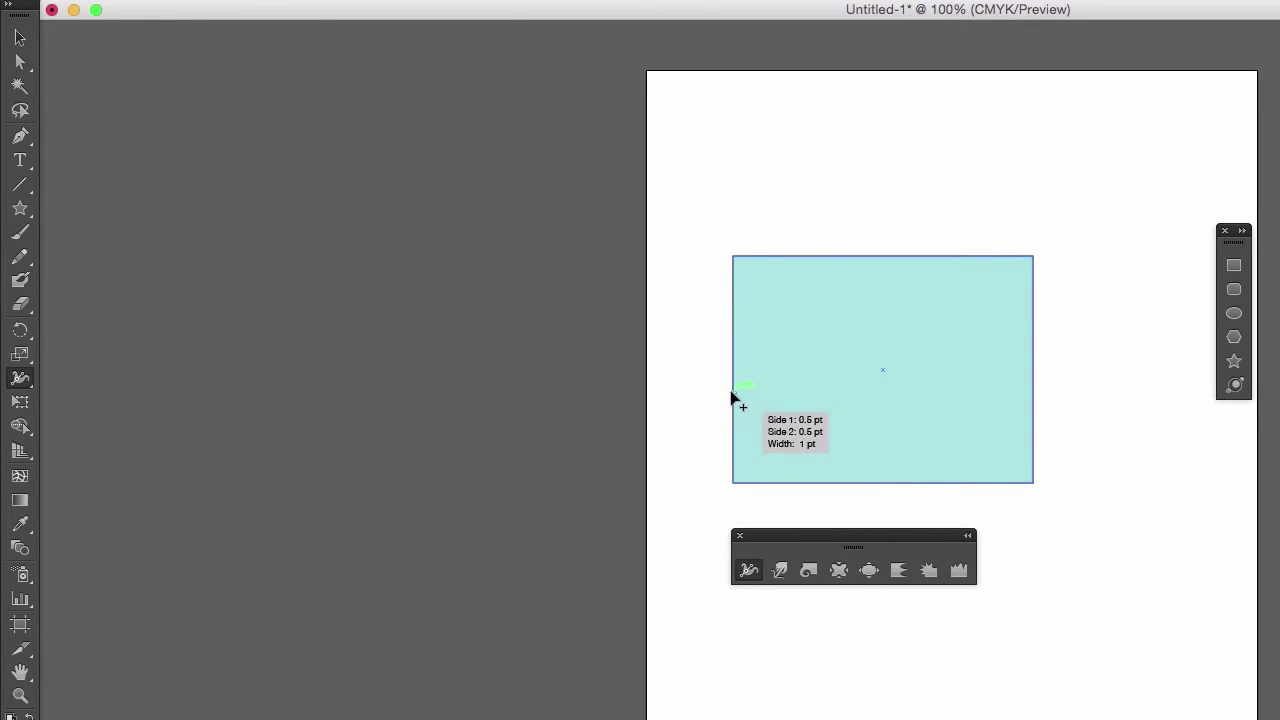
pyautogui.moveTo(731, 394); pyautogui.dragTo(720, 391)
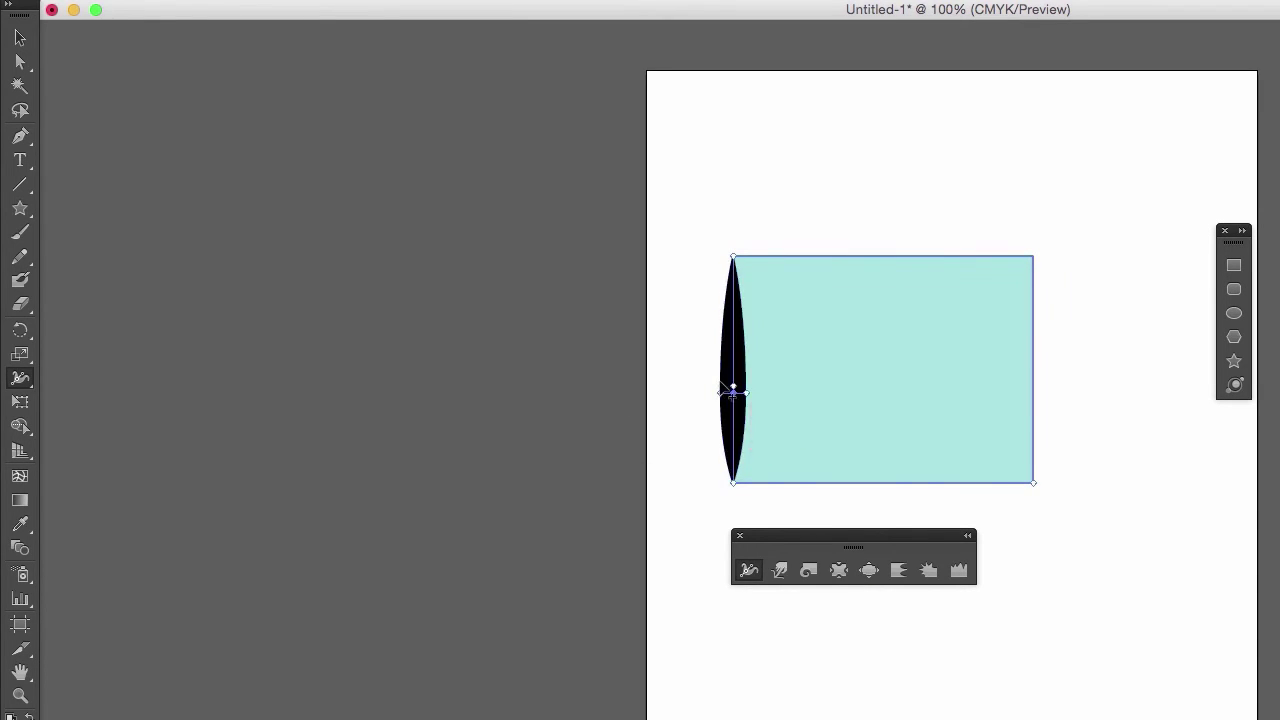
pyautogui.moveTo(793, 256); pyautogui.dragTo(798, 266)
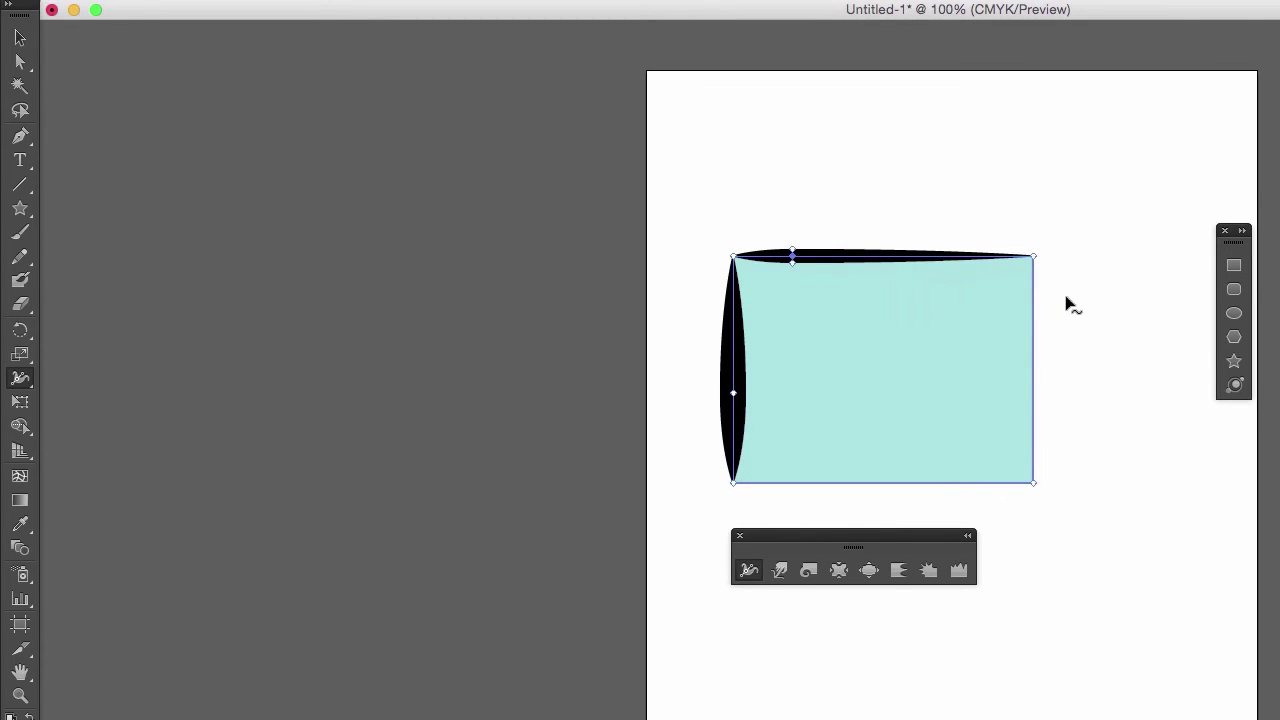
pyautogui.moveTo(1033, 306); pyautogui.dragTo(1046, 306)
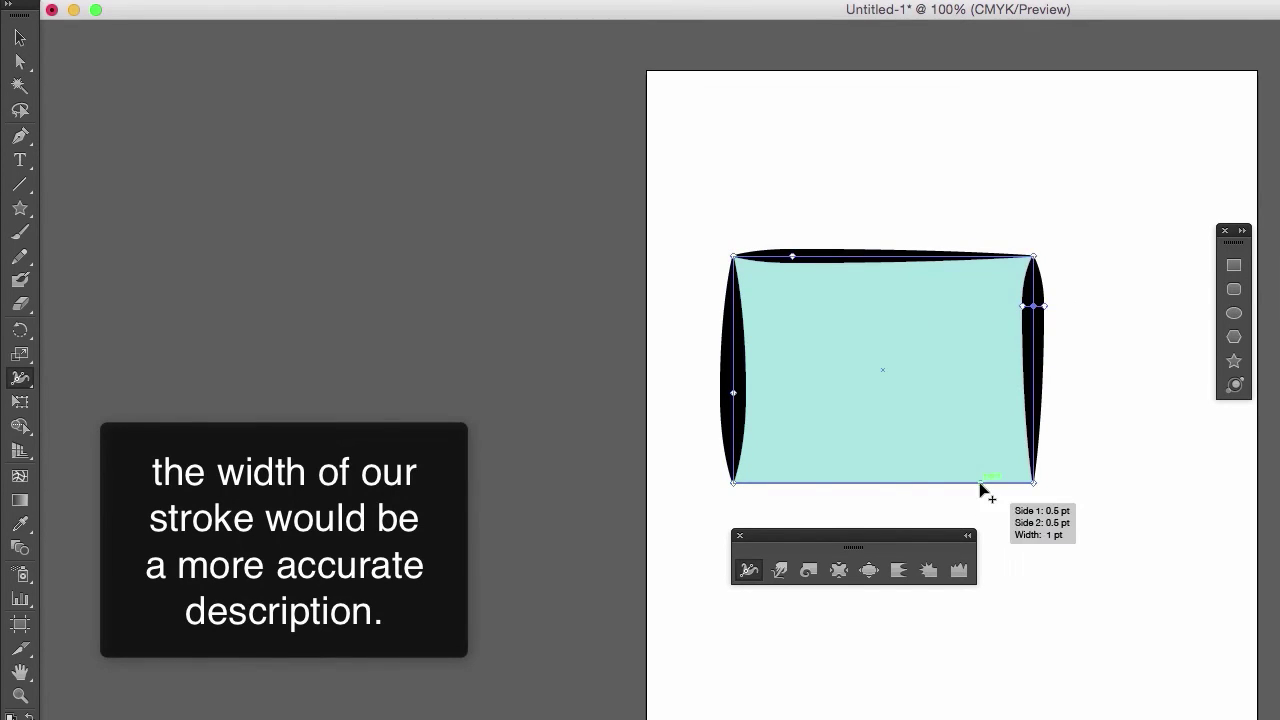
pyautogui.moveTo(981, 484)
pyautogui.mouseDown()
pyautogui.moveTo(980, 468)
pyautogui.moveTo(981, 498)
pyautogui.mouseUp()
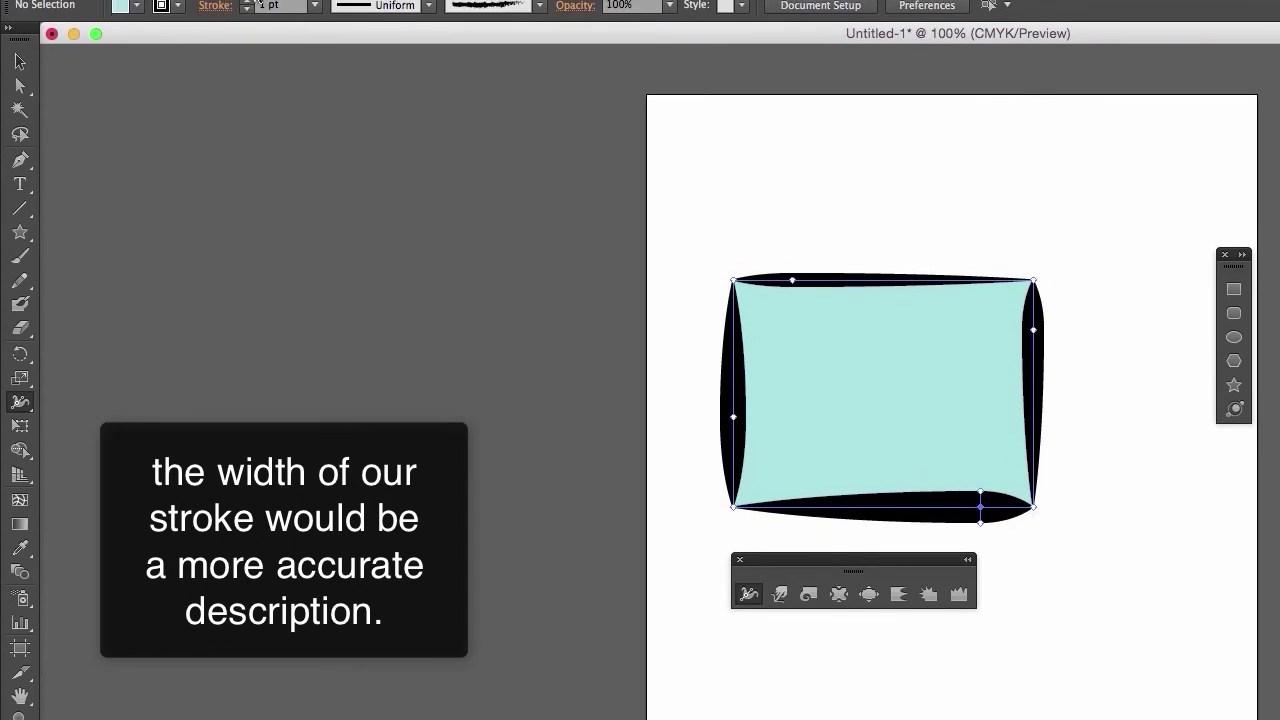
# Change the stroke color of the variable-width rectangle from the swatches to crimson red
pyautogui.click(175, 14)
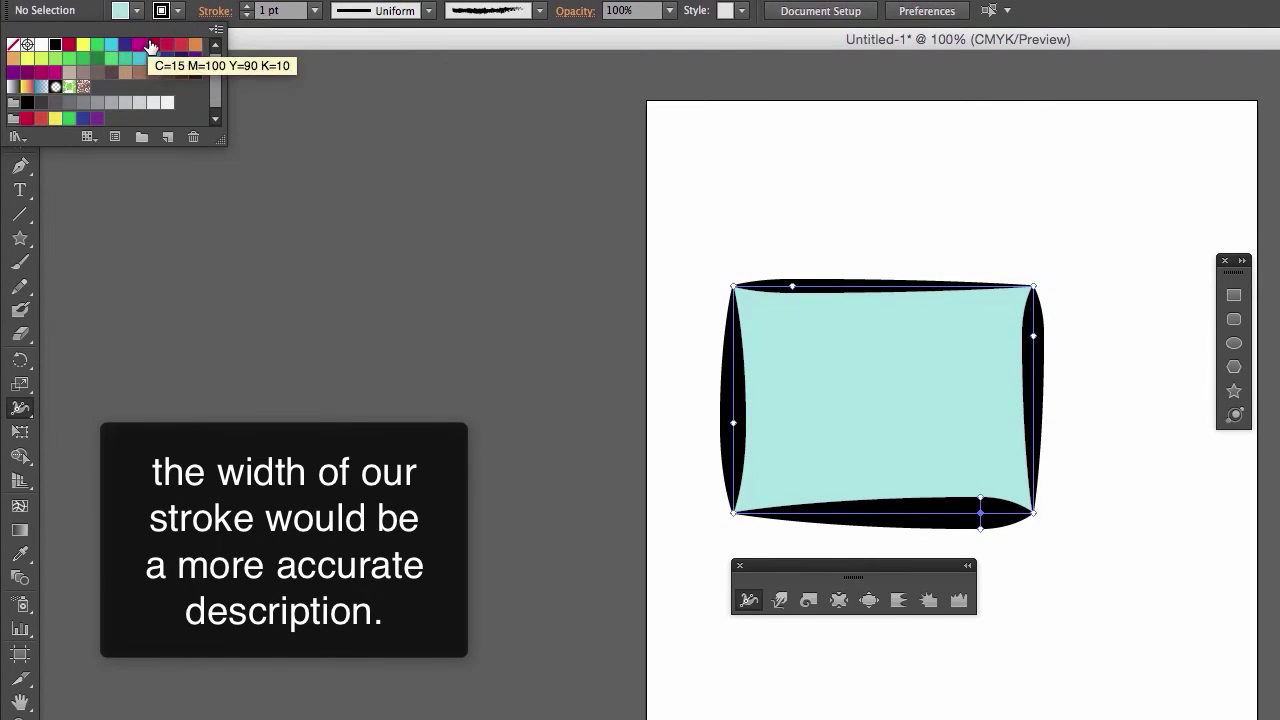
pyautogui.click(153, 44)
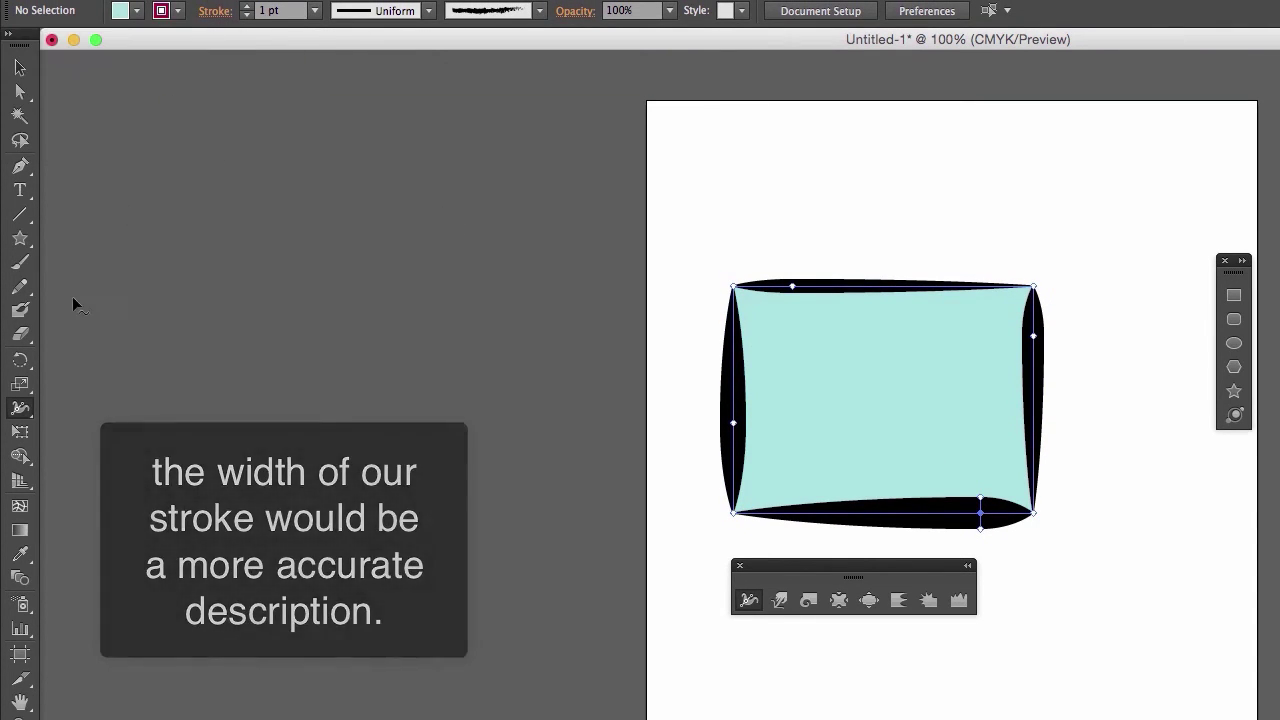
pyautogui.click(12, 68)
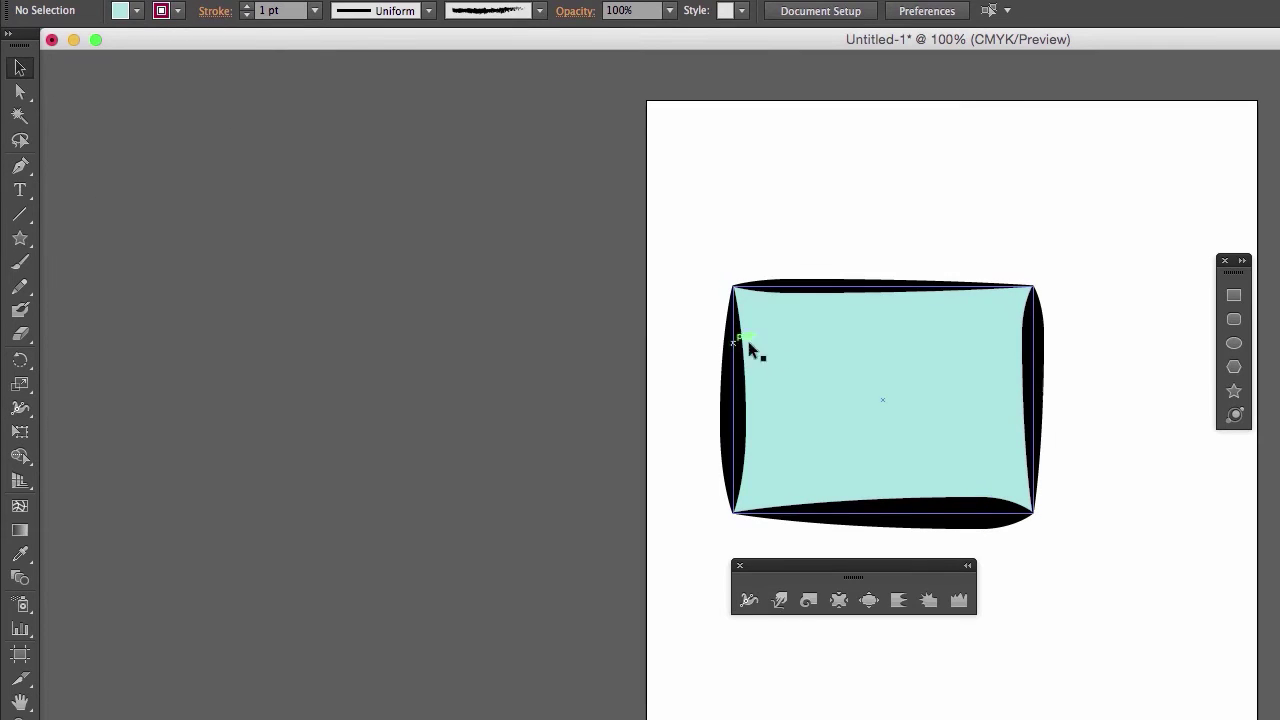
pyautogui.click(748, 341)
pyautogui.click(177, 12)
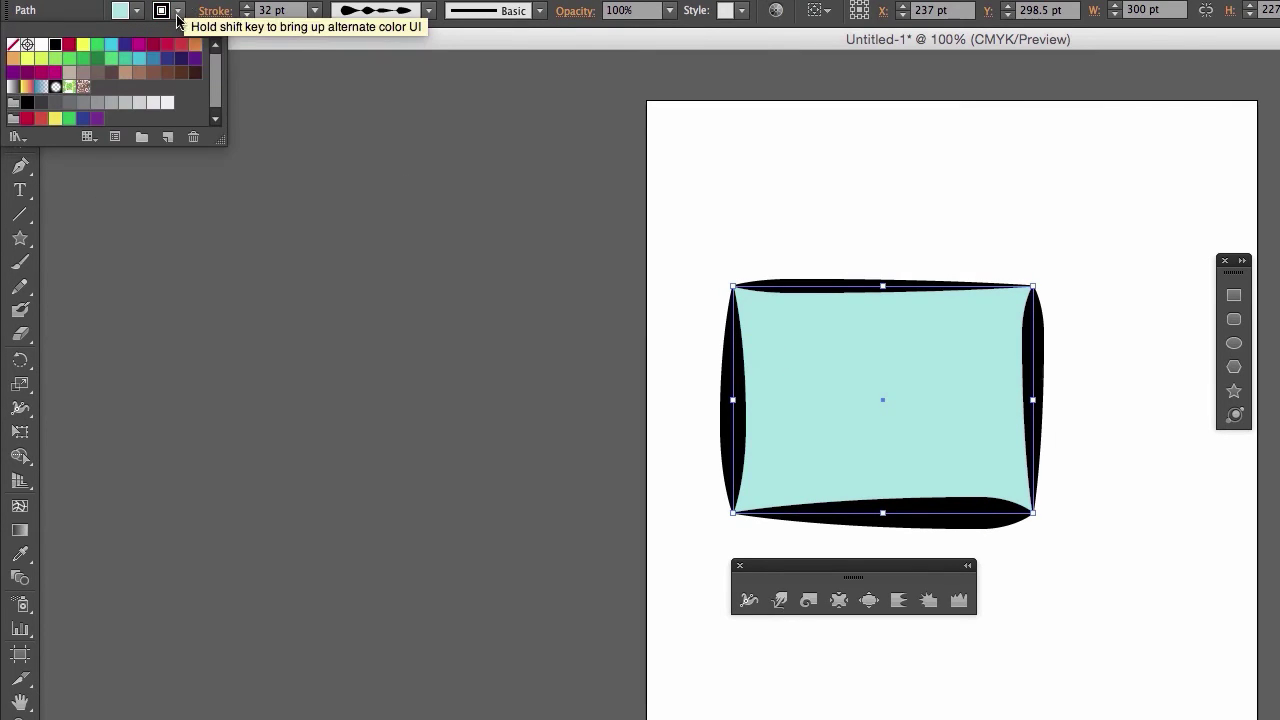
pyautogui.click(68, 46)
pyautogui.click(567, 376)
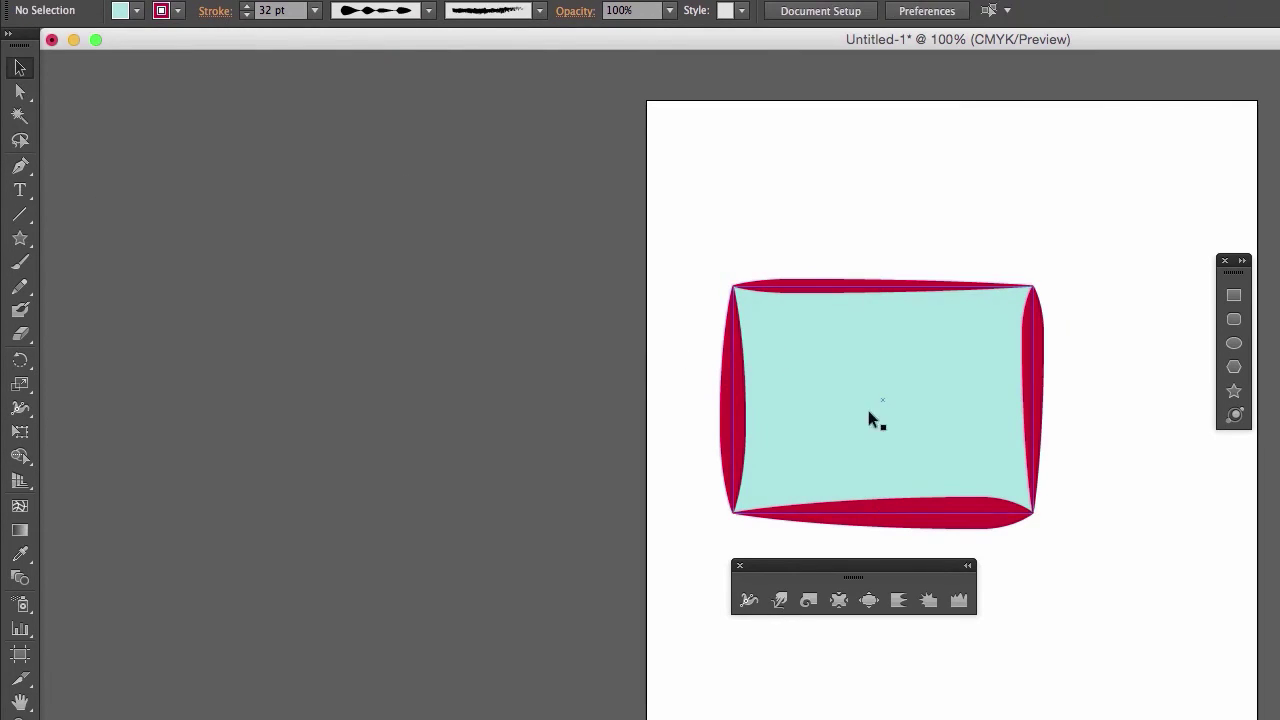
# Apply the rough charcoal-style brush and the double-bulge variable width profile to the rectangle's stroke
pyautogui.click(767, 375)
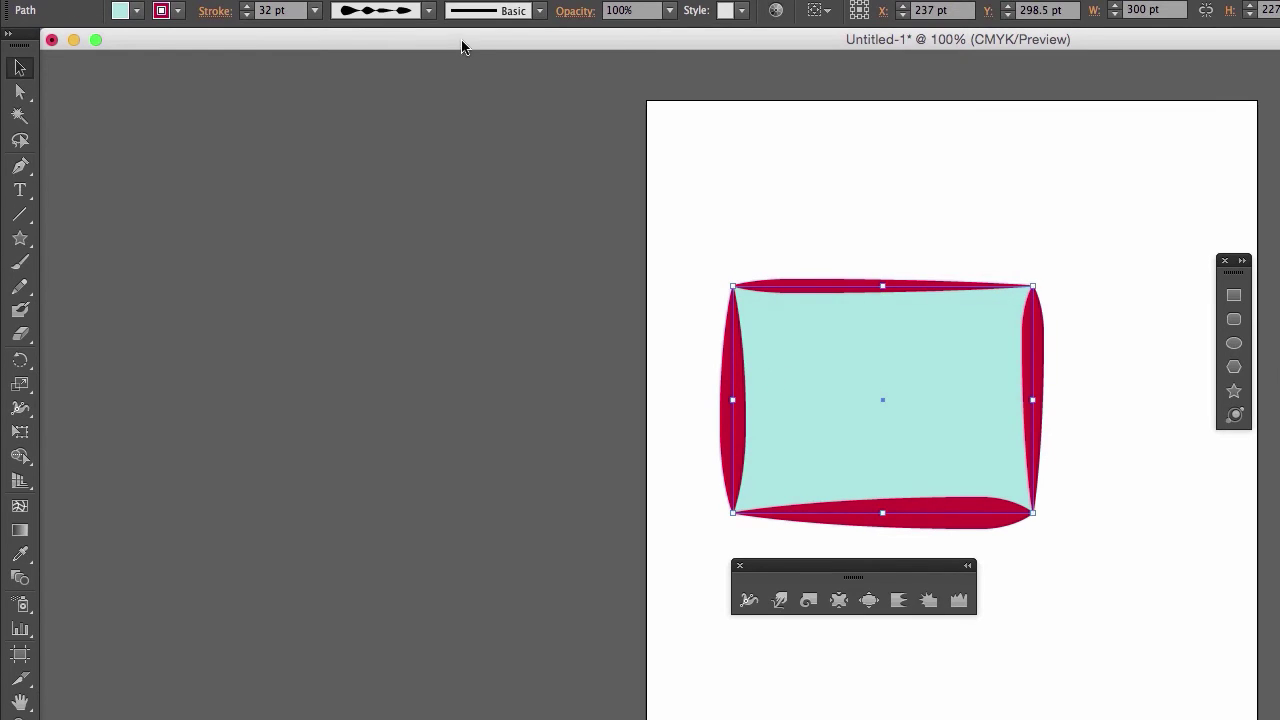
pyautogui.click(539, 10)
pyautogui.click(445, 120)
pyautogui.click(760, 182)
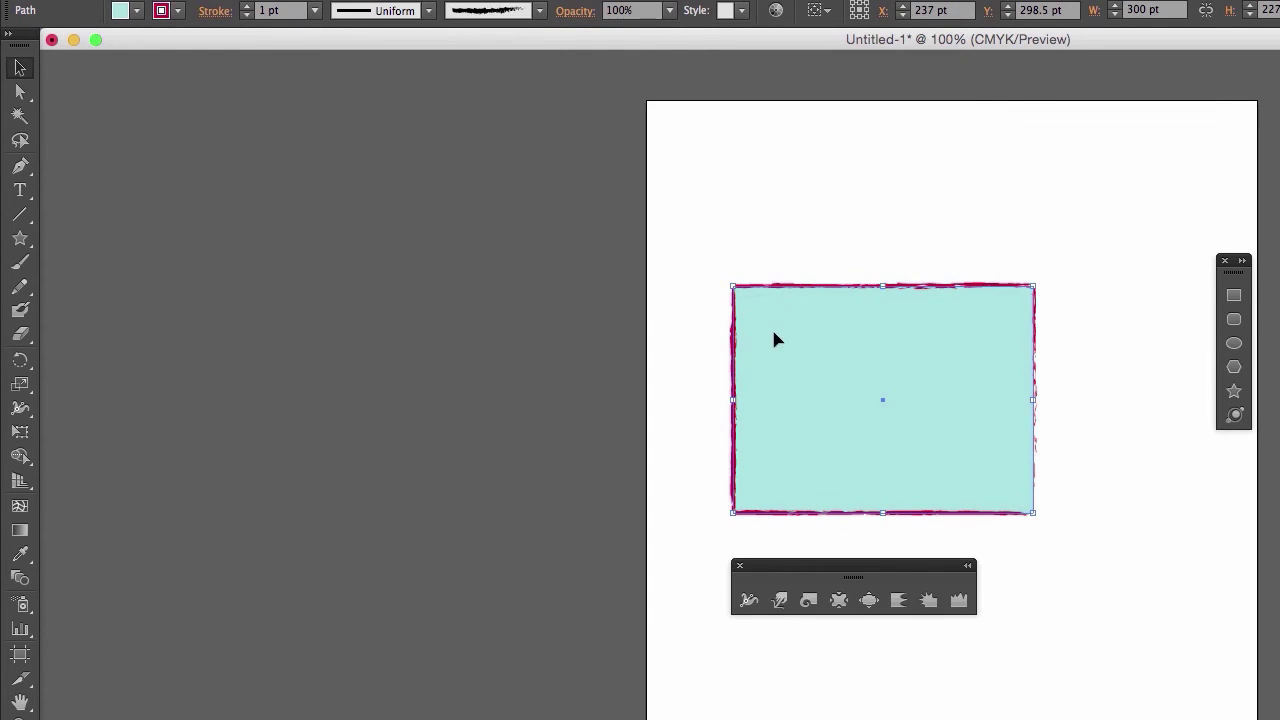
pyautogui.click(396, 5)
pyautogui.click(394, 109)
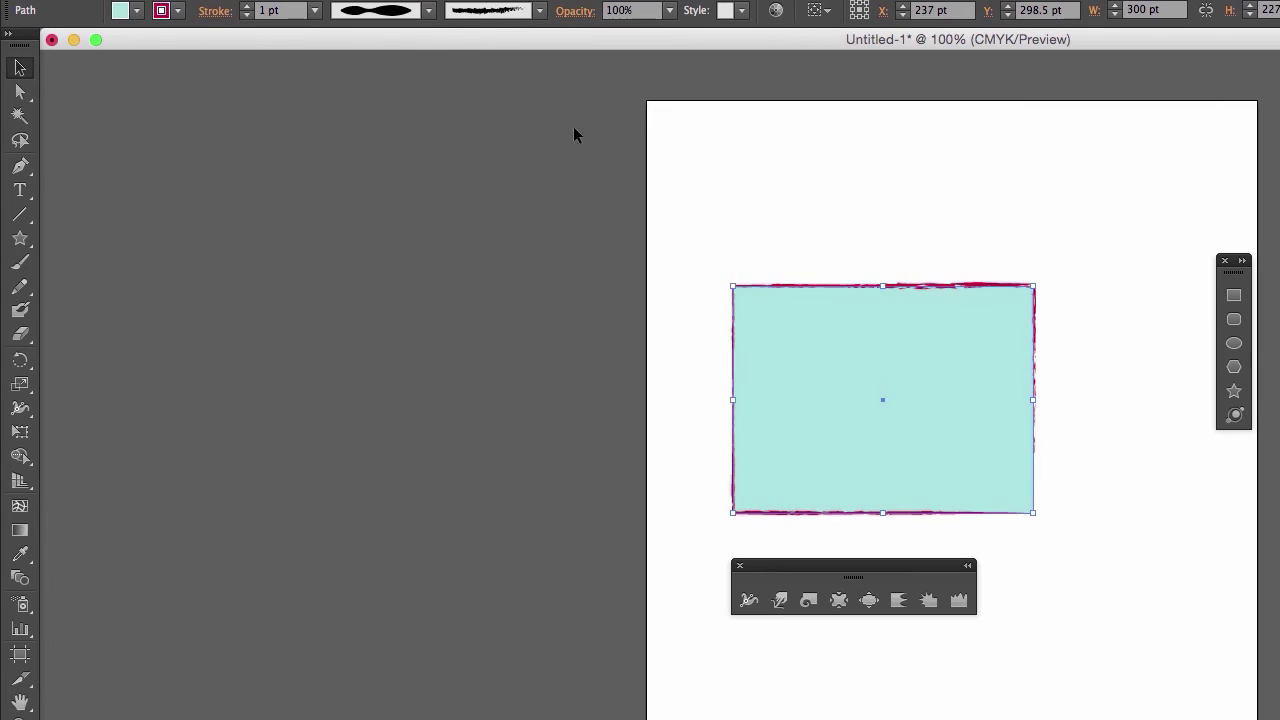
pyautogui.click(791, 187)
pyautogui.click(846, 366)
# Widen the brushed stroke on all four sides of the rectangle with the Width tool, including two bulges on the left side
pyautogui.hotkey('shift', 'w')
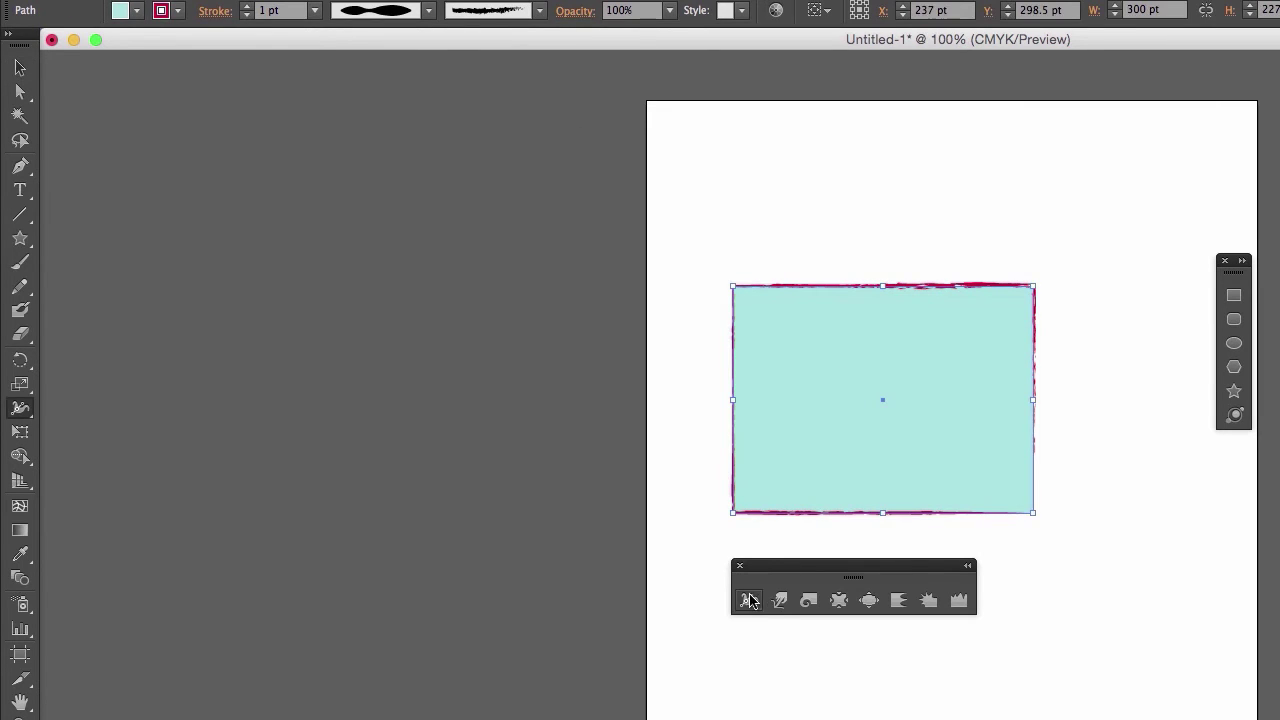
pyautogui.moveTo(937, 289); pyautogui.dragTo(935, 278)
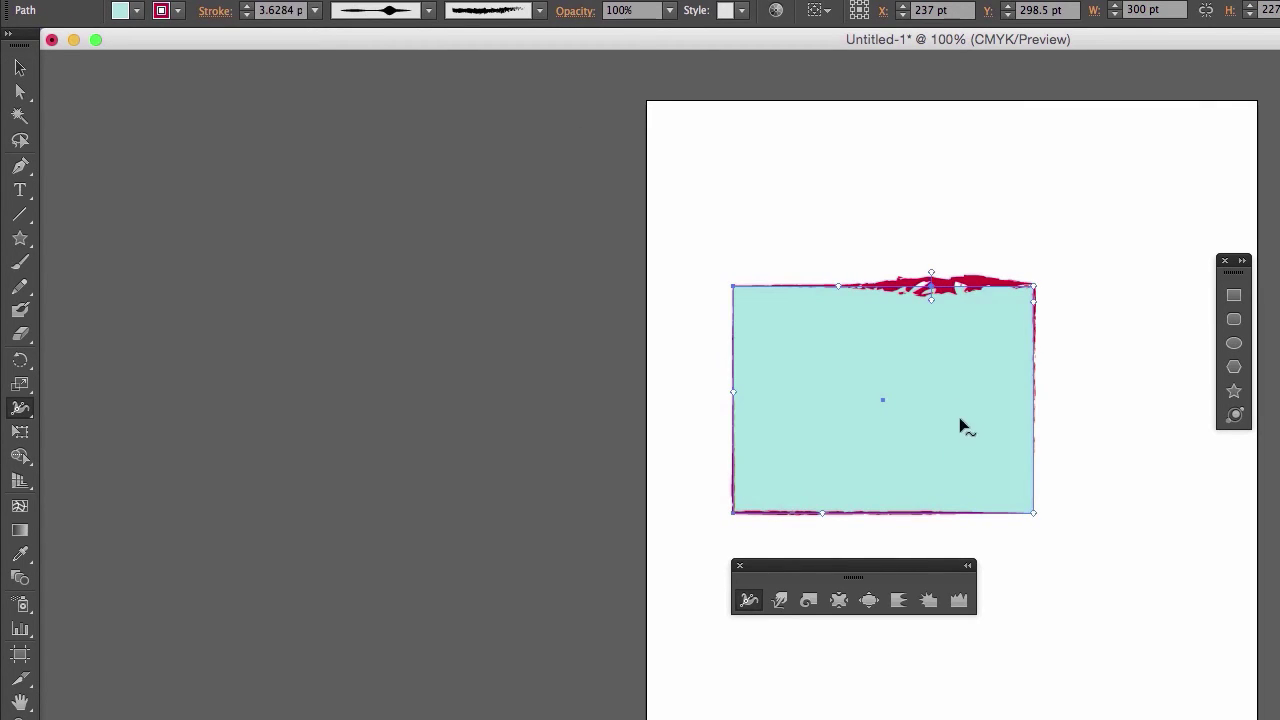
pyautogui.moveTo(907, 514); pyautogui.dragTo(936, 542)
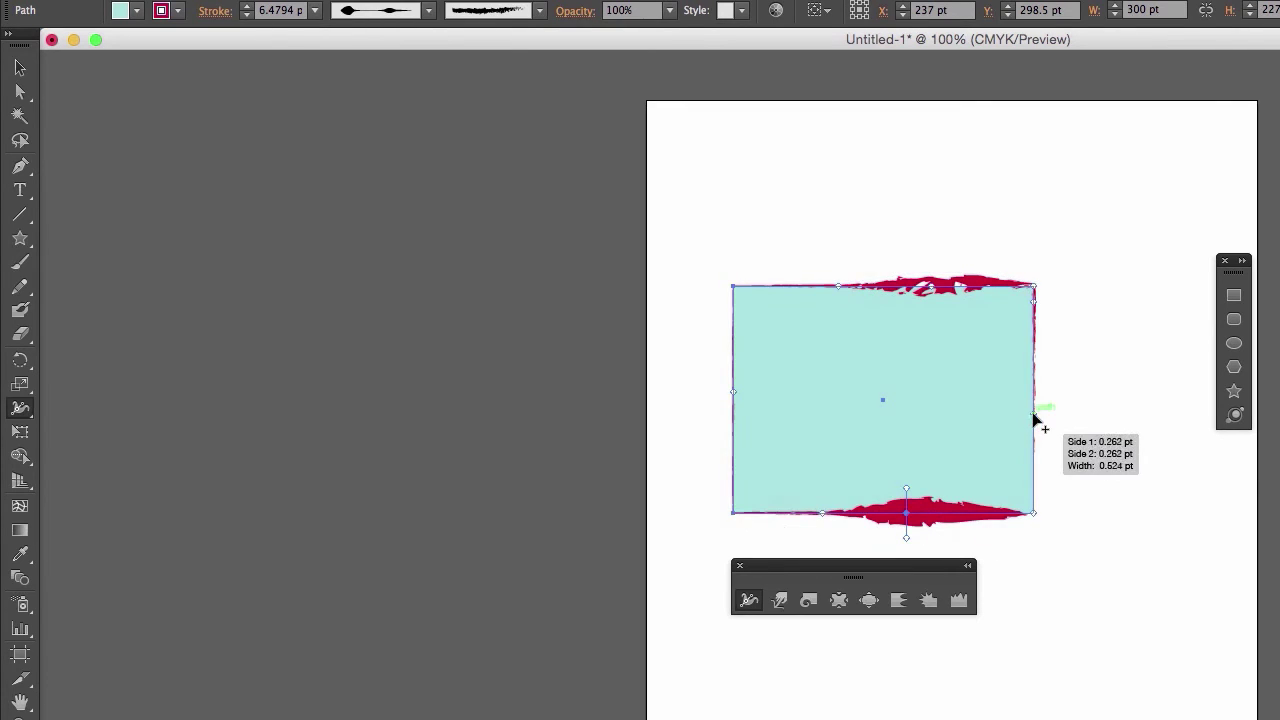
pyautogui.moveTo(1034, 362); pyautogui.dragTo(1055, 352)
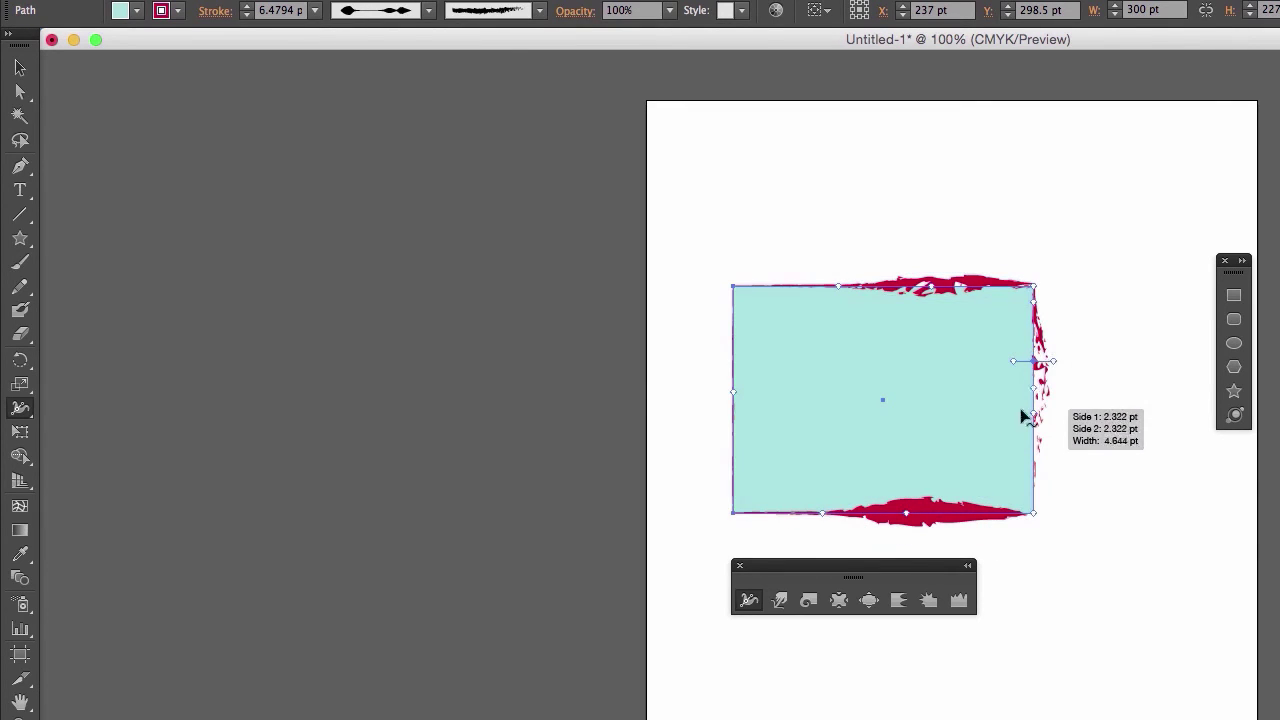
pyautogui.moveTo(734, 337)
pyautogui.mouseDown()
pyautogui.moveTo(714, 323)
pyautogui.moveTo(711, 336)
pyautogui.mouseUp()
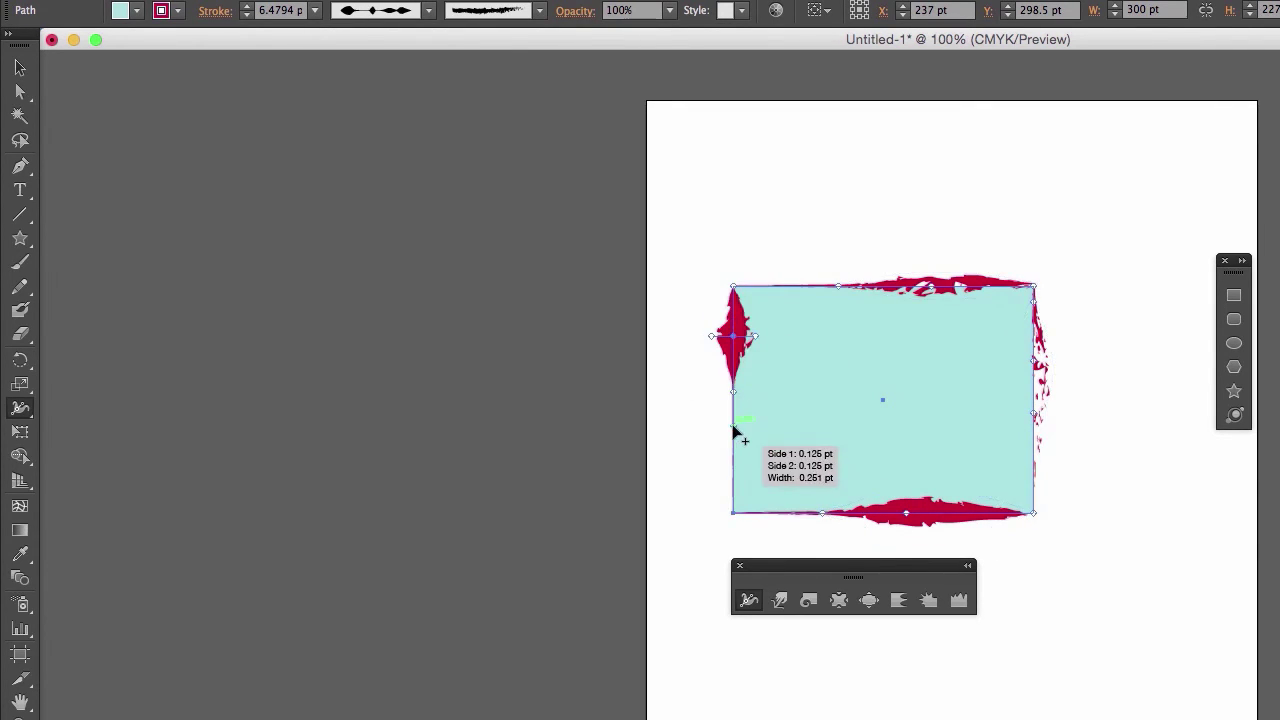
pyautogui.moveTo(735, 430)
pyautogui.mouseDown()
pyautogui.moveTo(720, 452)
pyautogui.moveTo(728, 420)
pyautogui.moveTo(712, 368)
pyautogui.mouseUp()
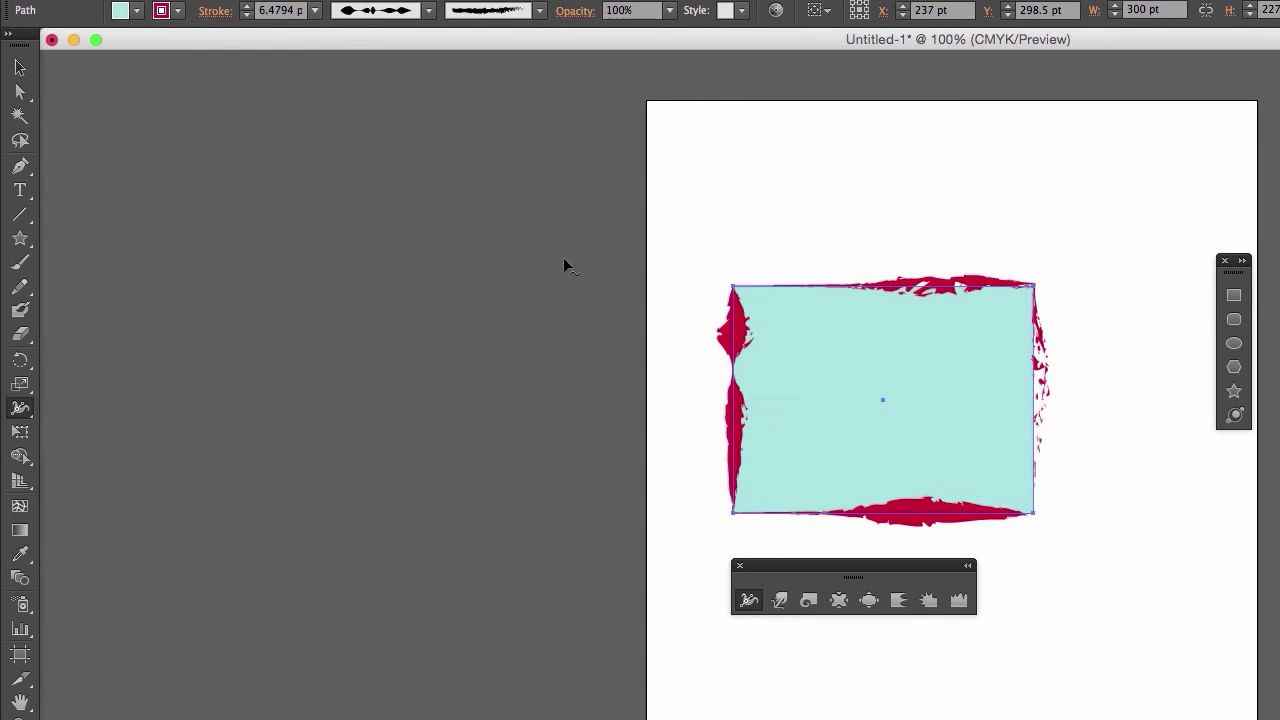
# Add another width point each on the top, right and bottom sides to thicken the remaining thin parts of the brushed stroke
pyautogui.click(410, 8)
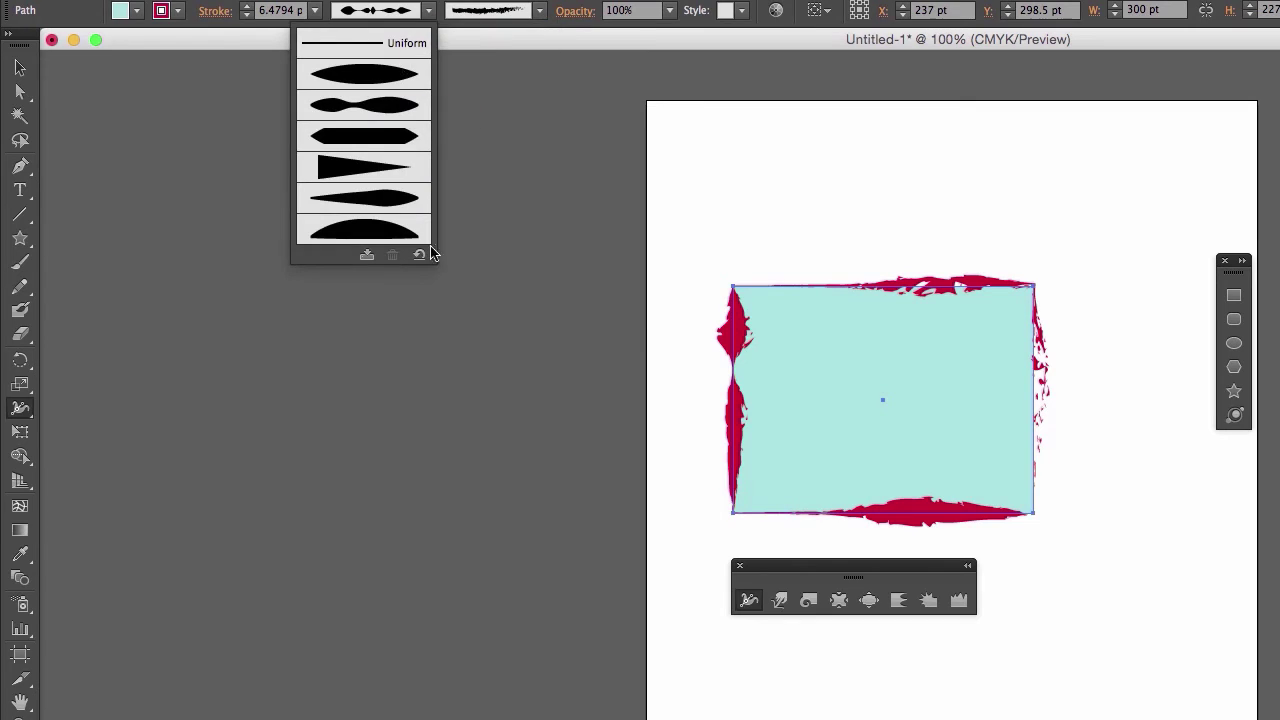
pyautogui.click(796, 285)
pyautogui.moveTo(792, 285); pyautogui.dragTo(801, 300)
pyautogui.moveTo(1034, 478); pyautogui.dragTo(1014, 478)
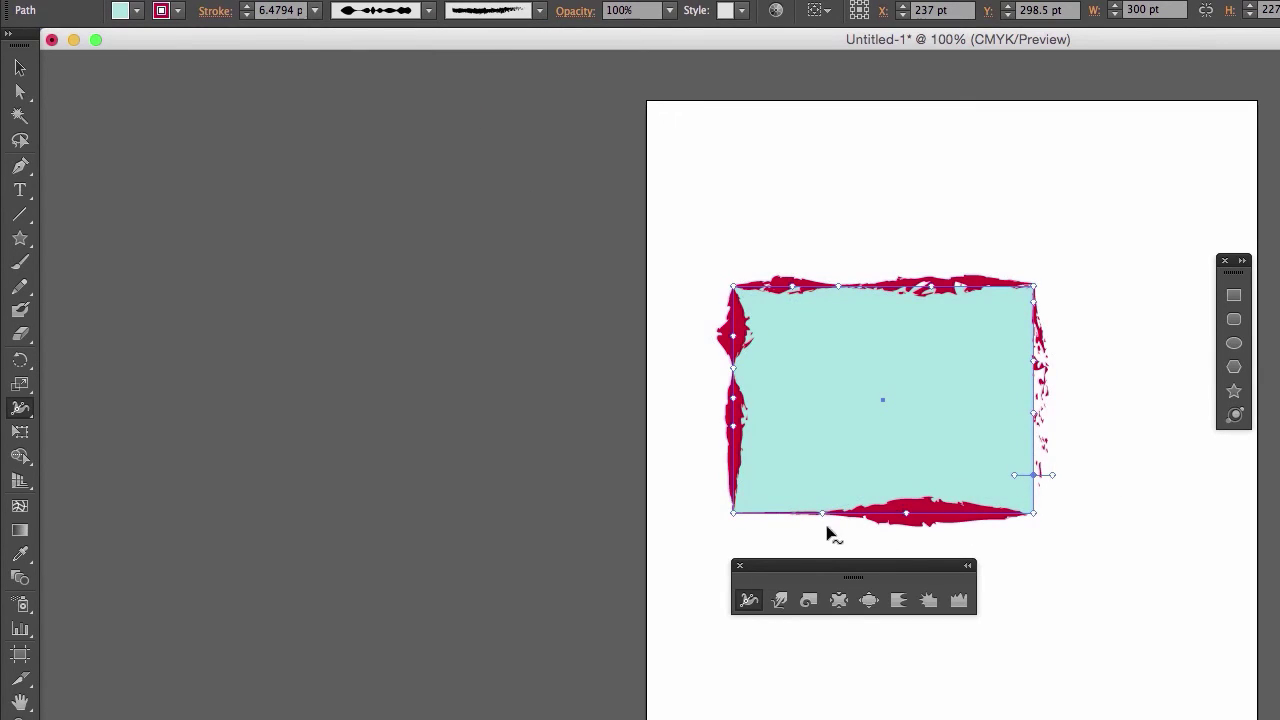
pyautogui.click(778, 514)
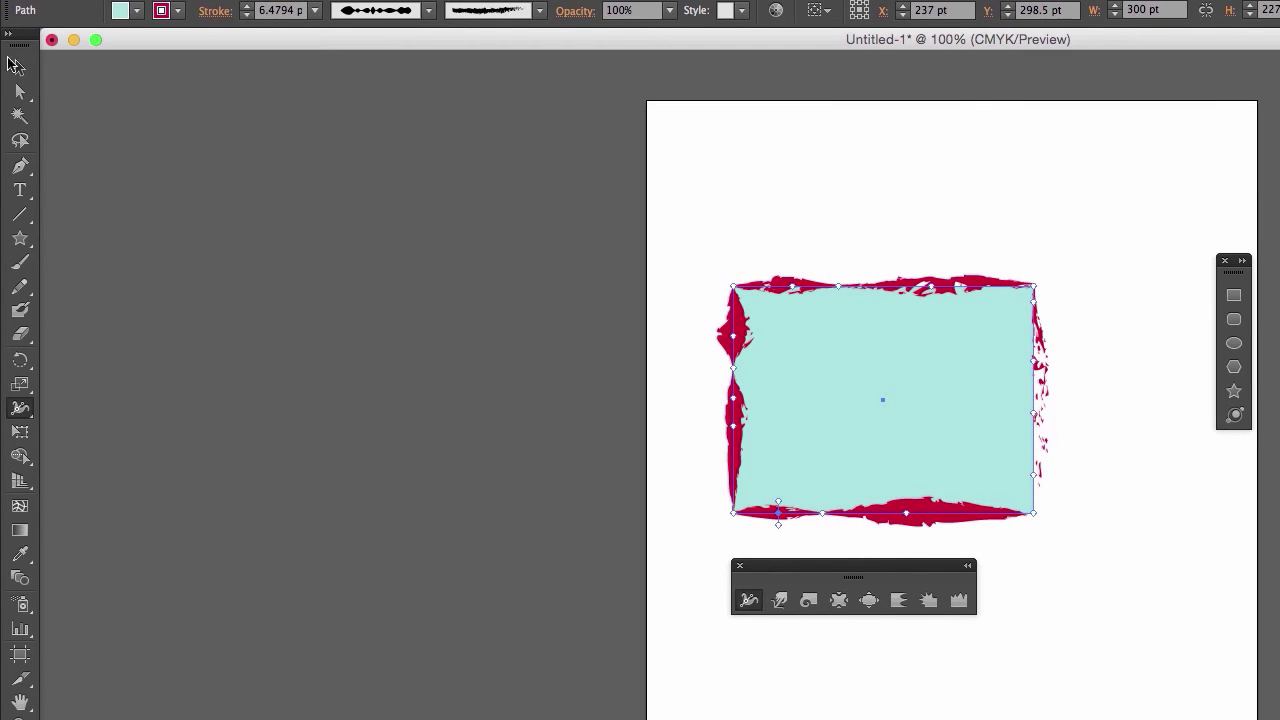
# Delete the brushed rectangle and draw a new one about 345 × 240 pt on the upper part of the artboard
pyautogui.press('Delete')
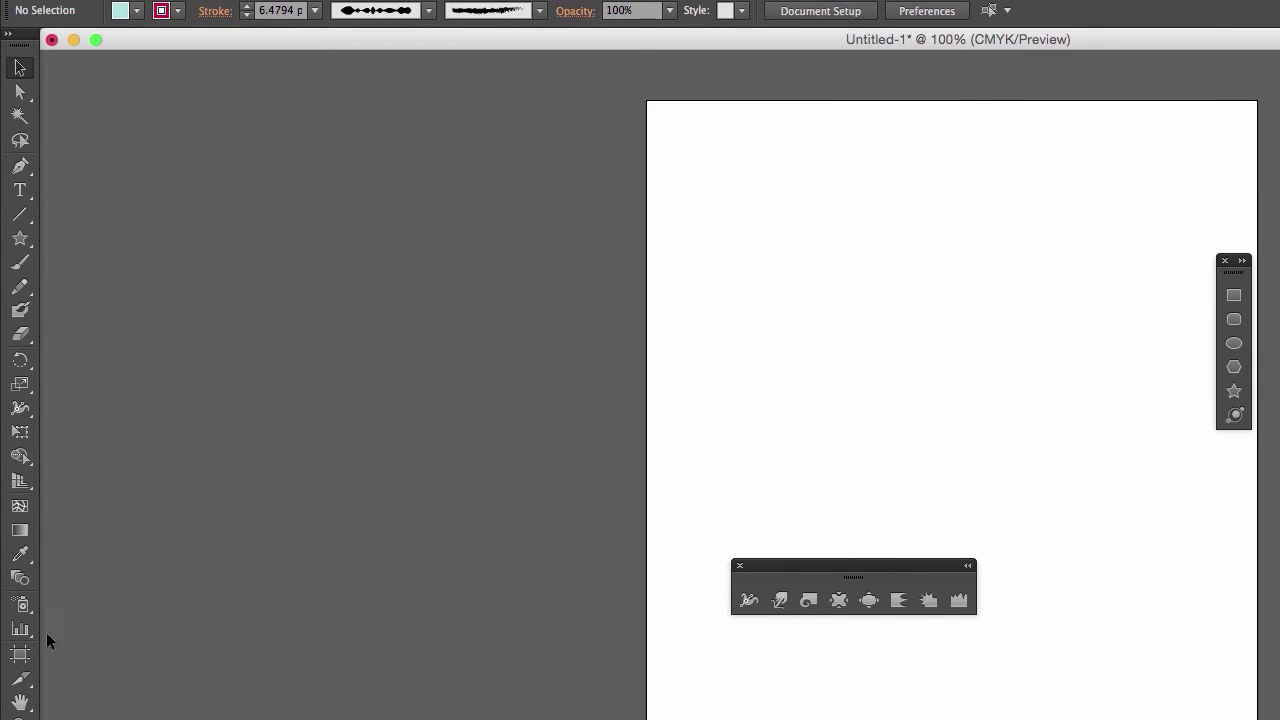
pyautogui.moveTo(20, 246); pyautogui.dragTo(110, 237)
pyautogui.moveTo(748, 259); pyautogui.dragTo(1069, 487)
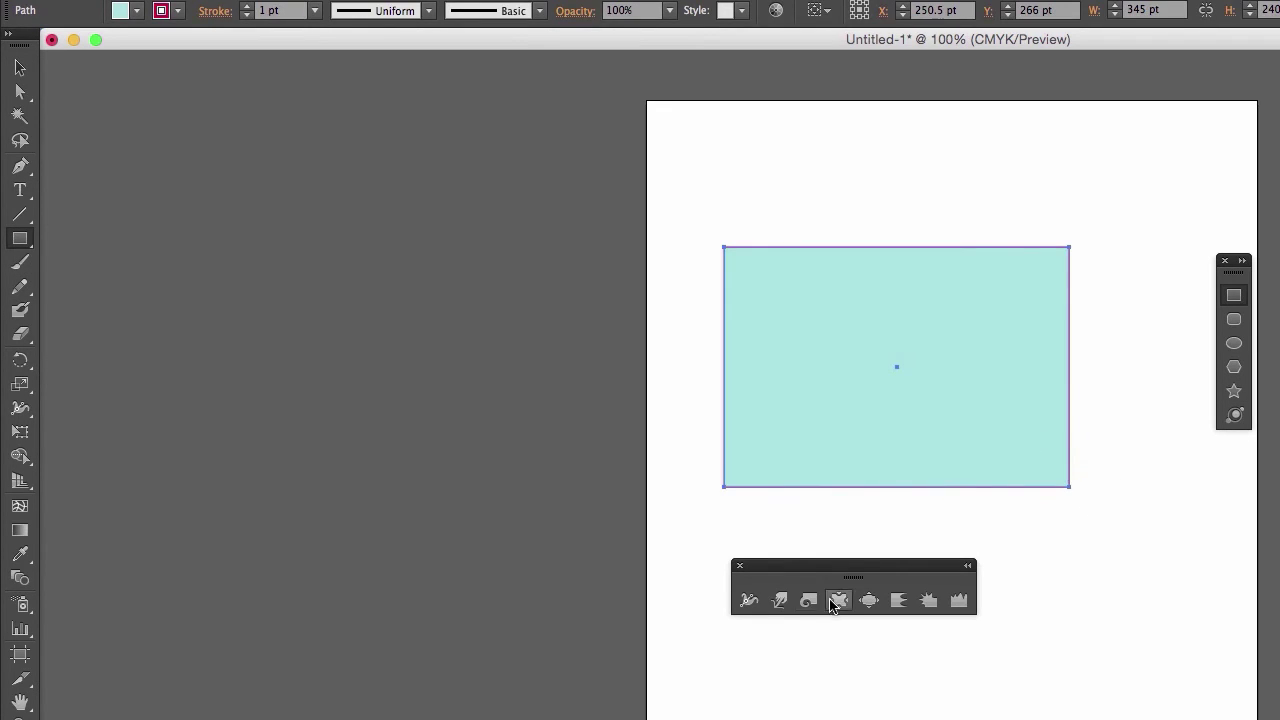
# Push the rectangle's four edges and its upper-right corner in and out with the Warp tool to make them wavy
pyautogui.click(777, 602)
pyautogui.moveTo(1060, 374)
pyautogui.mouseDown()
pyautogui.moveTo(1004, 365)
pyautogui.moveTo(1034, 274)
pyautogui.moveTo(1111, 206)
pyautogui.moveTo(1095, 218)
pyautogui.mouseUp()
pyautogui.moveTo(966, 263)
pyautogui.mouseDown()
pyautogui.moveTo(780, 193)
pyautogui.moveTo(919, 371)
pyautogui.mouseUp()
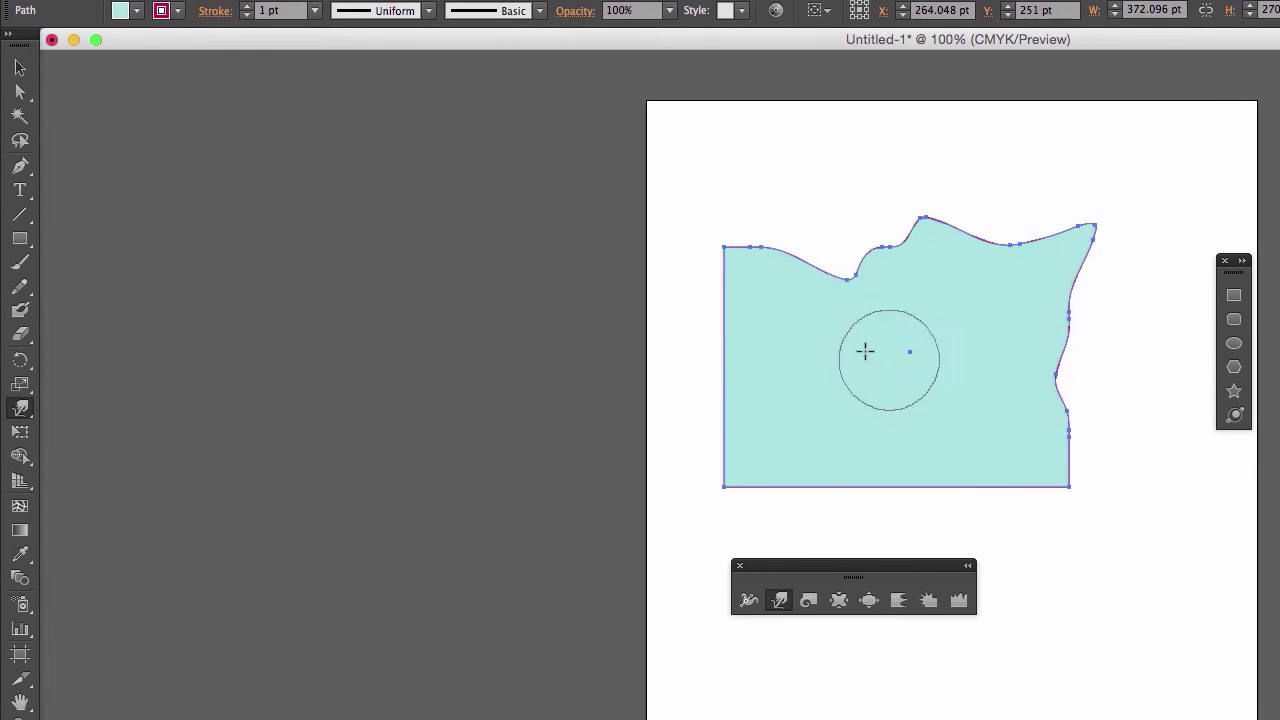
pyautogui.moveTo(749, 397); pyautogui.dragTo(885, 365)
pyautogui.moveTo(903, 503); pyautogui.dragTo(860, 347)
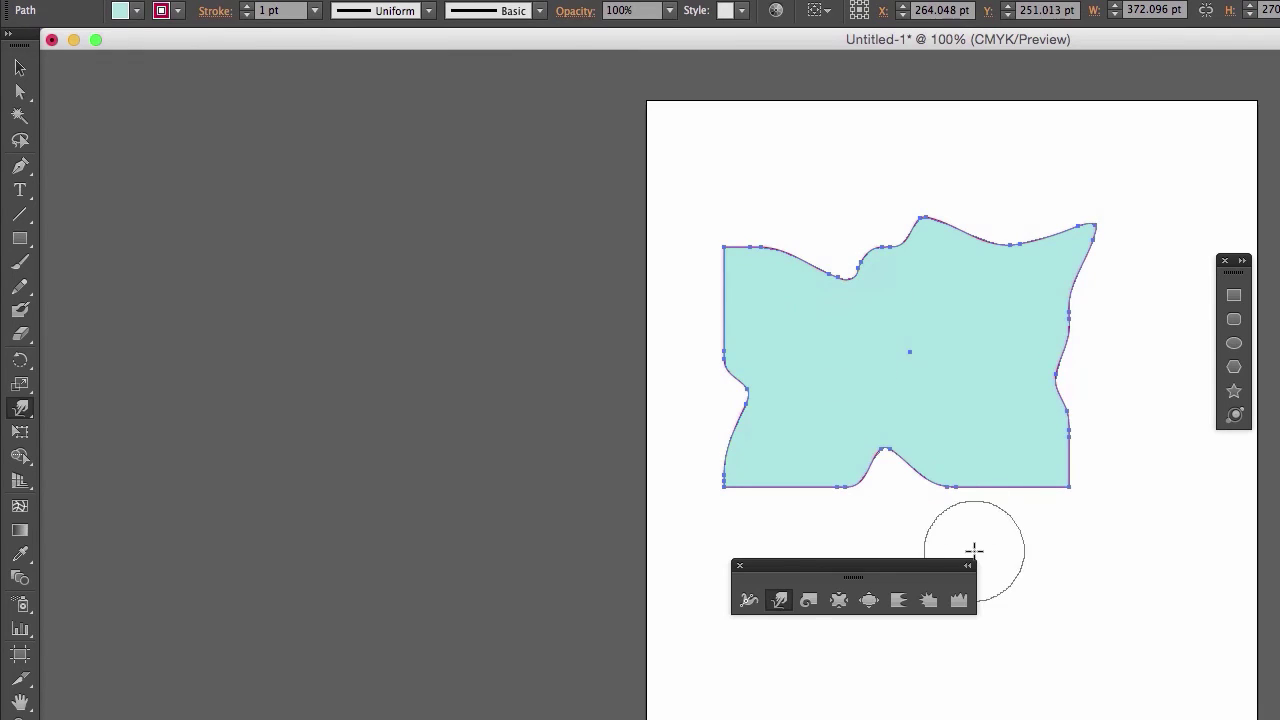
# Try the Twirl tool along the warped shape, making tight spirals on the bottom and right edges and curls on the top and left
pyautogui.click(808, 600)
pyautogui.moveTo(897, 452); pyautogui.dragTo(897, 452)
pyautogui.moveTo(1057, 372); pyautogui.dragTo(1057, 372)
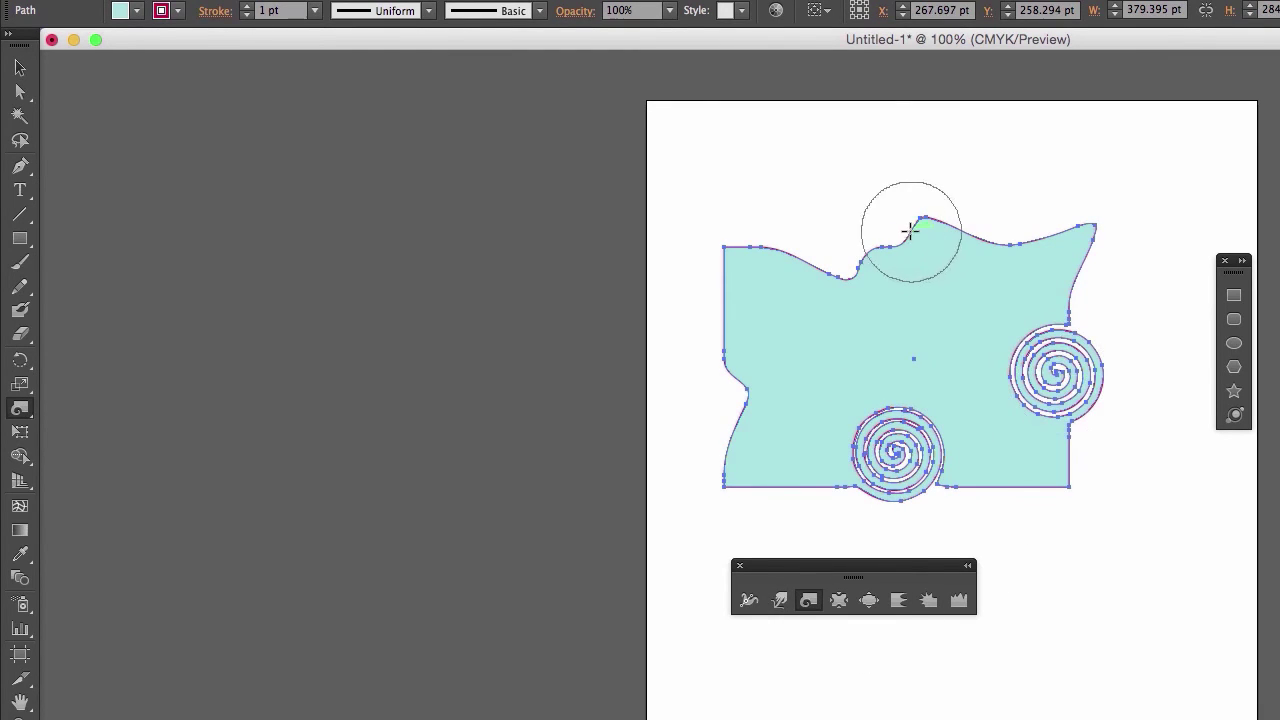
pyautogui.moveTo(910, 230); pyautogui.dragTo(963, 234)
pyautogui.moveTo(837, 271); pyautogui.dragTo(837, 271)
pyautogui.moveTo(741, 328); pyautogui.dragTo(741, 328)
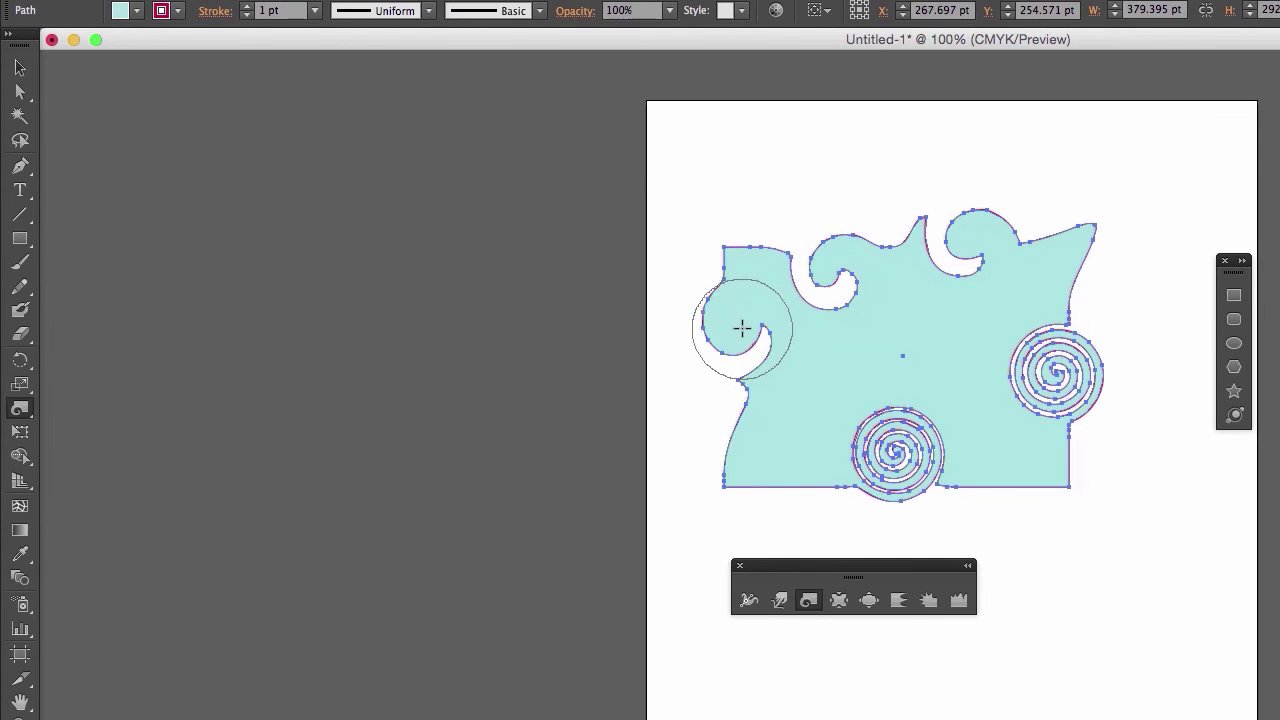
pyautogui.moveTo(750, 435); pyautogui.dragTo(745, 450)
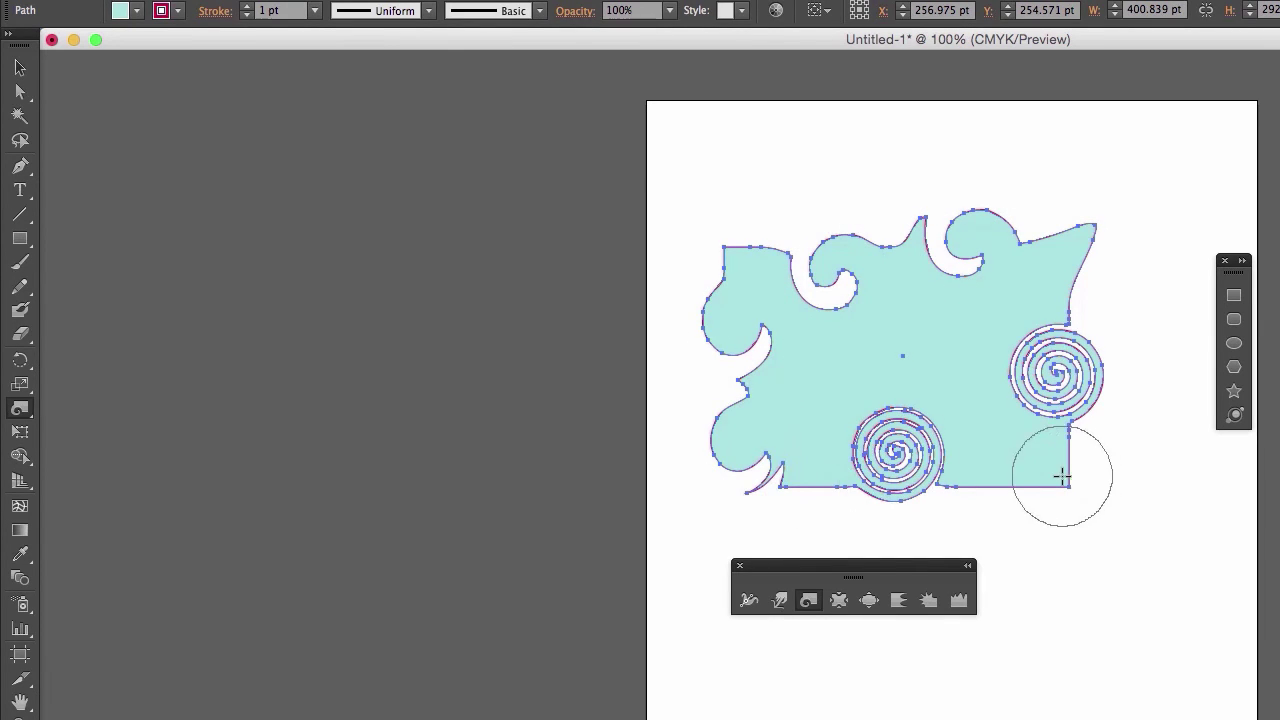
# Try twirling the shape's lower-right corner into a very dense spiral, and undo that twirl
pyautogui.moveTo(1062, 476); pyautogui.dragTo(1062, 476)
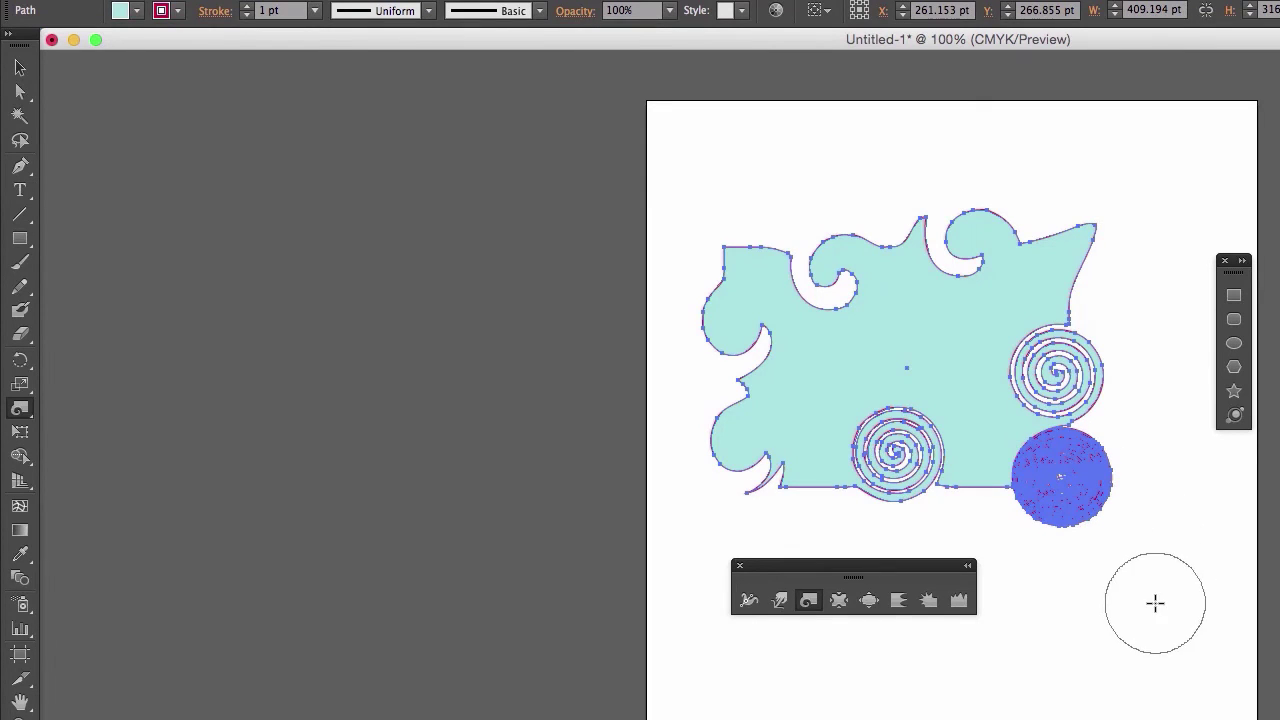
pyautogui.click(19, 67)
pyautogui.click(434, 268)
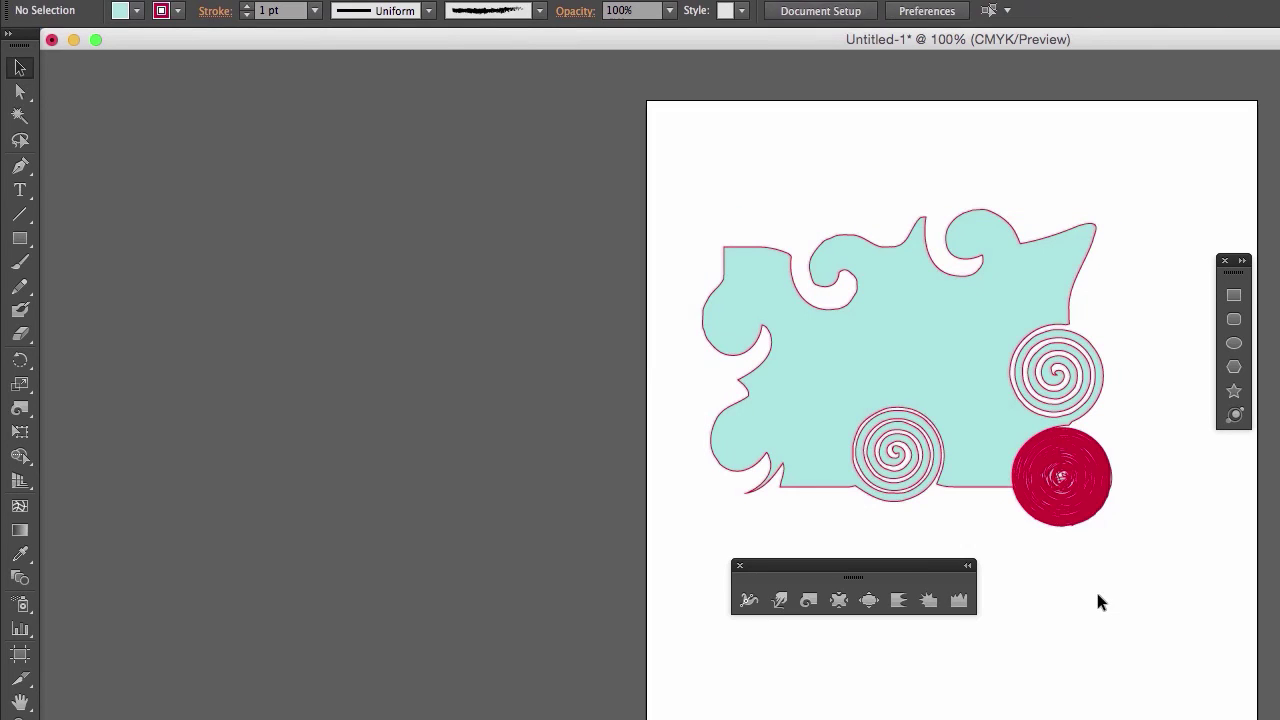
pyautogui.hotkey('ctrl', 'z')
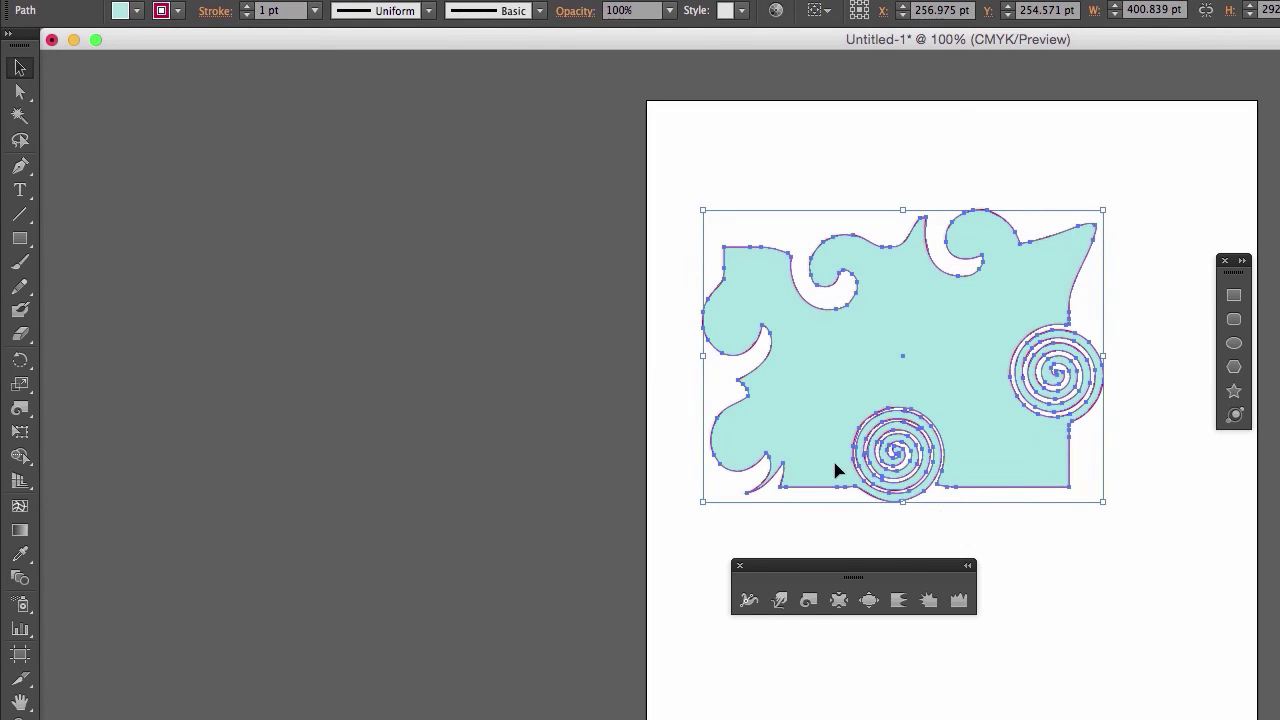
# Try the Pucker tool on the twirled shape, pinching the right edge, the top curls and a path across the middle
pyautogui.click(838, 603)
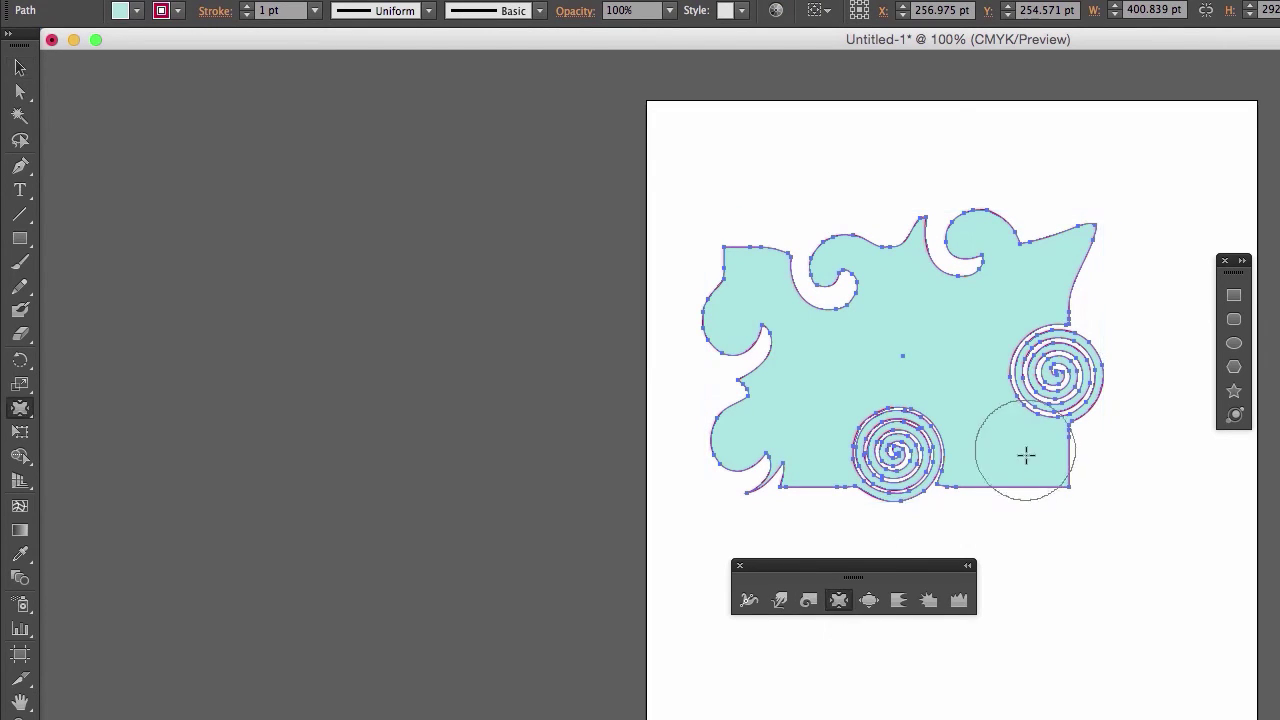
pyautogui.moveTo(1070, 480)
pyautogui.mouseDown()
pyautogui.moveTo(1069, 491)
pyautogui.moveTo(1049, 443)
pyautogui.moveTo(1045, 378)
pyautogui.moveTo(1049, 314)
pyautogui.moveTo(1086, 343)
pyautogui.moveTo(1073, 243)
pyautogui.mouseUp()
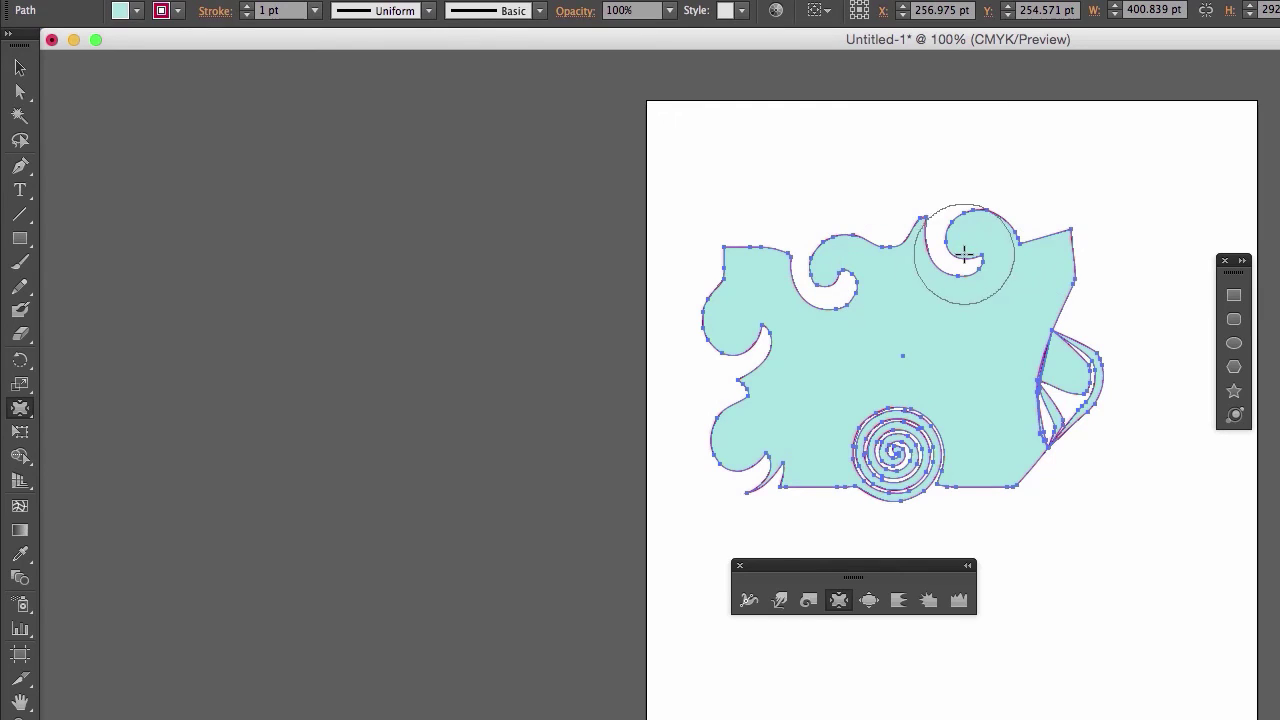
pyautogui.moveTo(963, 254)
pyautogui.mouseDown()
pyautogui.moveTo(836, 283)
pyautogui.moveTo(849, 277)
pyautogui.mouseUp()
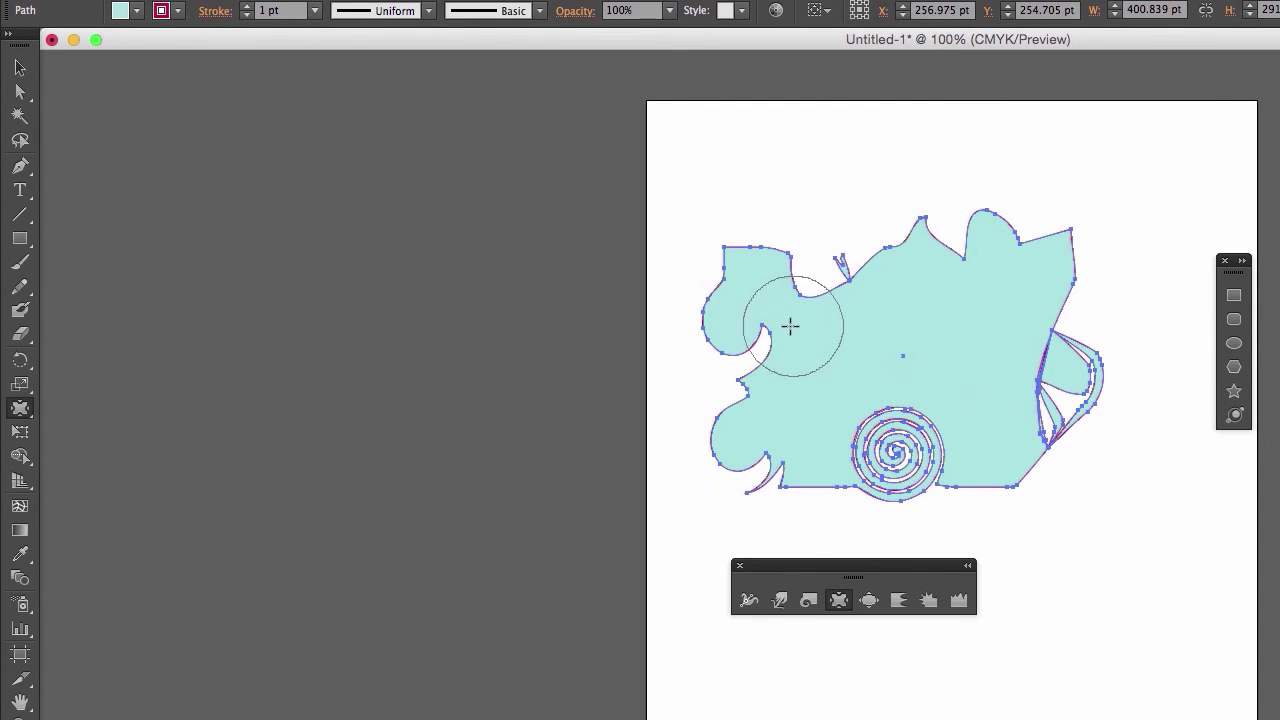
pyautogui.moveTo(738, 338)
pyautogui.mouseDown()
pyautogui.moveTo(755, 303)
pyautogui.moveTo(722, 299)
pyautogui.moveTo(773, 294)
pyautogui.moveTo(803, 327)
pyautogui.moveTo(755, 385)
pyautogui.moveTo(784, 418)
pyautogui.moveTo(838, 353)
pyautogui.moveTo(889, 360)
pyautogui.moveTo(901, 399)
pyautogui.moveTo(878, 427)
pyautogui.moveTo(870, 380)
pyautogui.moveTo(925, 330)
pyautogui.moveTo(943, 279)
pyautogui.moveTo(979, 266)
pyautogui.moveTo(972, 366)
pyautogui.moveTo(1026, 375)
pyautogui.moveTo(1022, 278)
pyautogui.mouseUp()
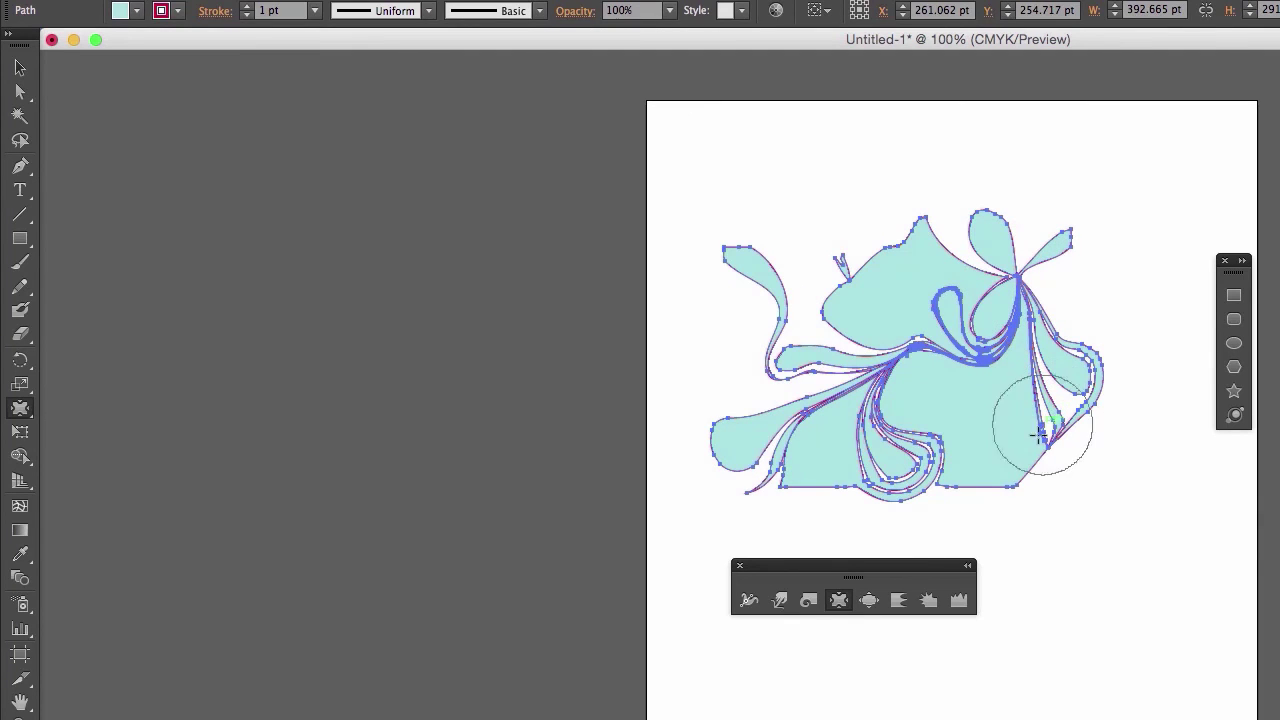
# Undo all the Pucker and Twirl strokes, going back to the shape with only the Warp edits
pyautogui.press('super+z')
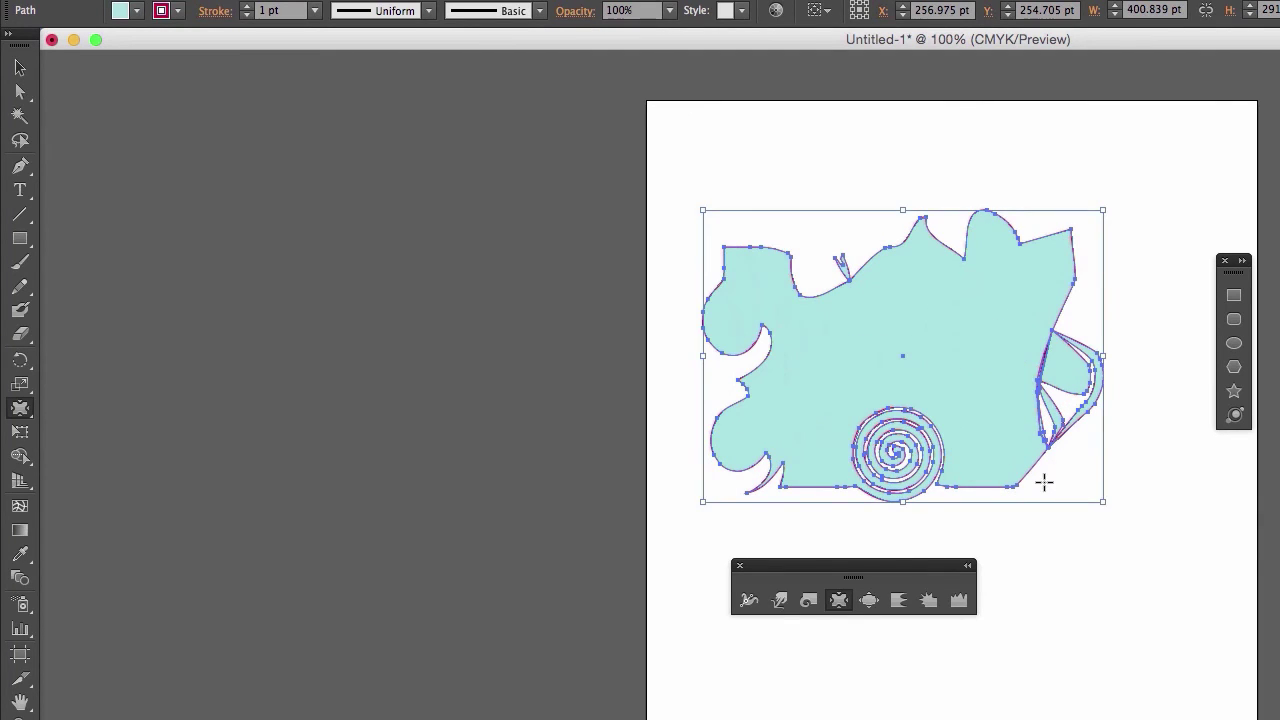
pyautogui.press('super+shift+z')
pyautogui.press('super+shift+z')
pyautogui.press('super+shift+z')
pyautogui.press('super+shift+z')
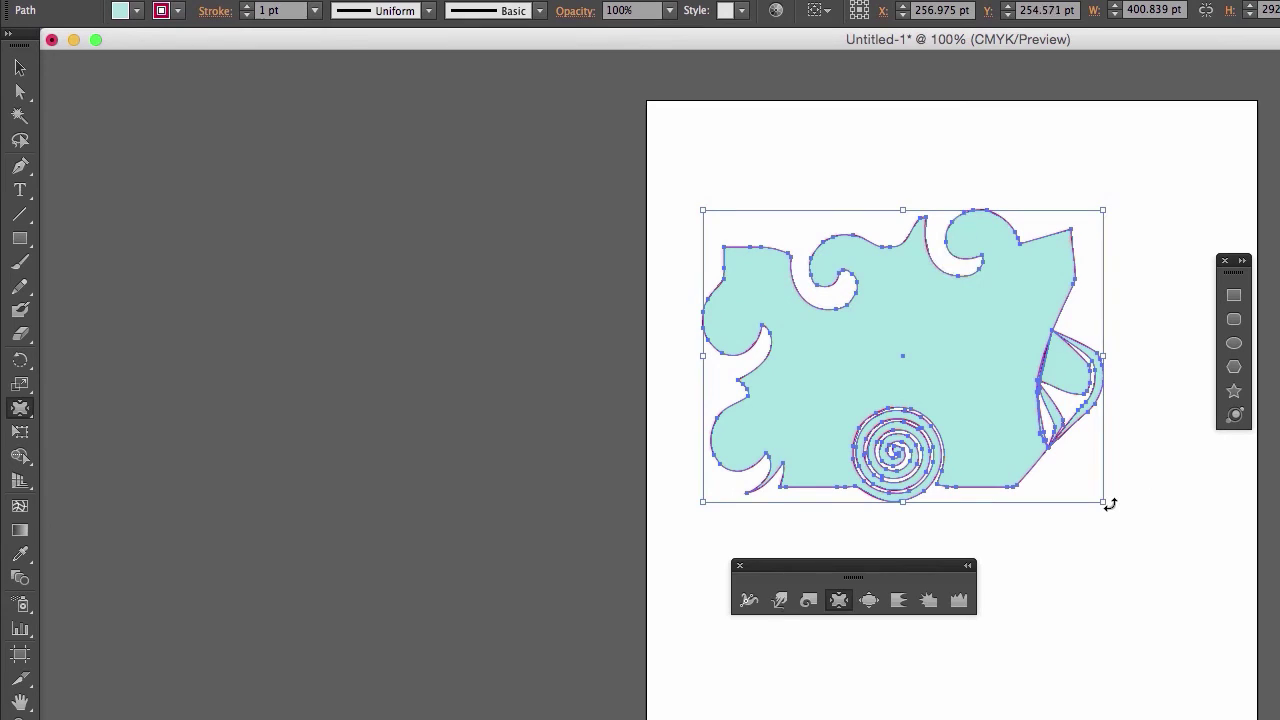
pyautogui.press('super+z')
pyautogui.press('super+z')
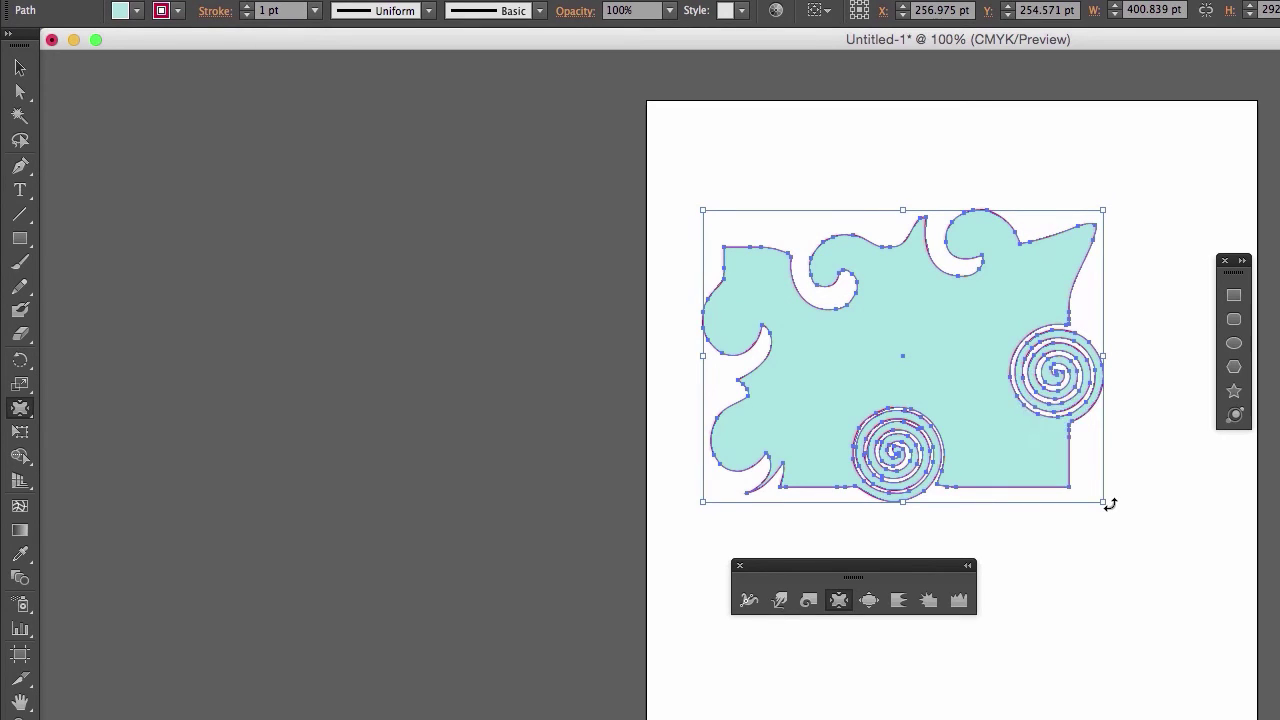
pyautogui.press('super+z')
pyautogui.press('super+z')
pyautogui.press('super+z')
pyautogui.press('super+z')
pyautogui.press('super+z')
pyautogui.press('super+z')
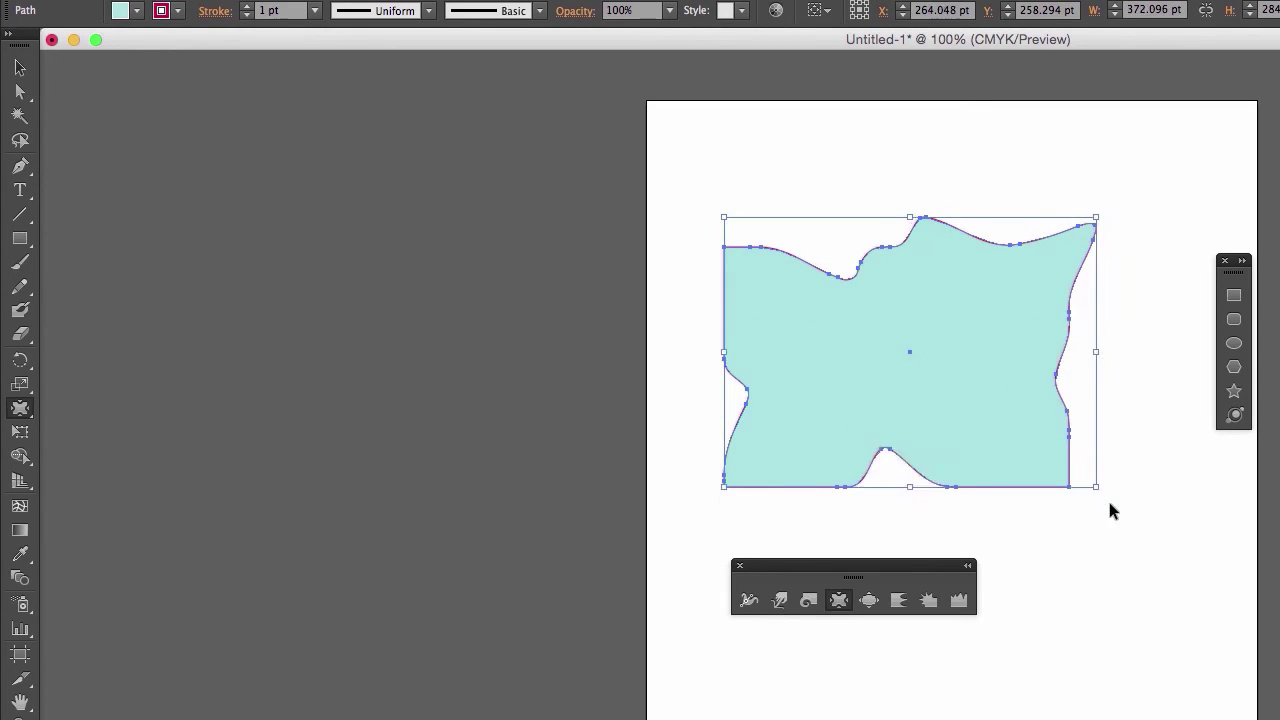
# Undo all the remaining Warp strokes so the shape is a plain rectangle again
pyautogui.press('super+z')
pyautogui.press('super+z')
pyautogui.press('super+z')
pyautogui.press('super+z')
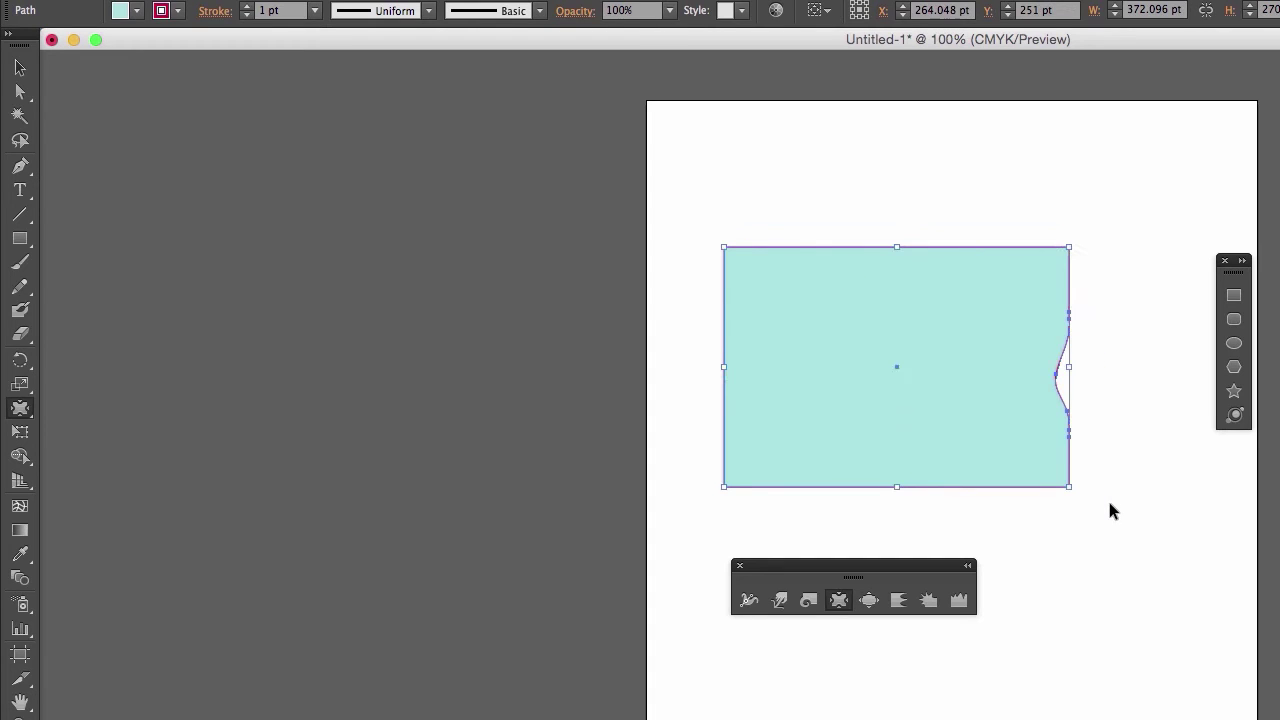
pyautogui.press('super+z')
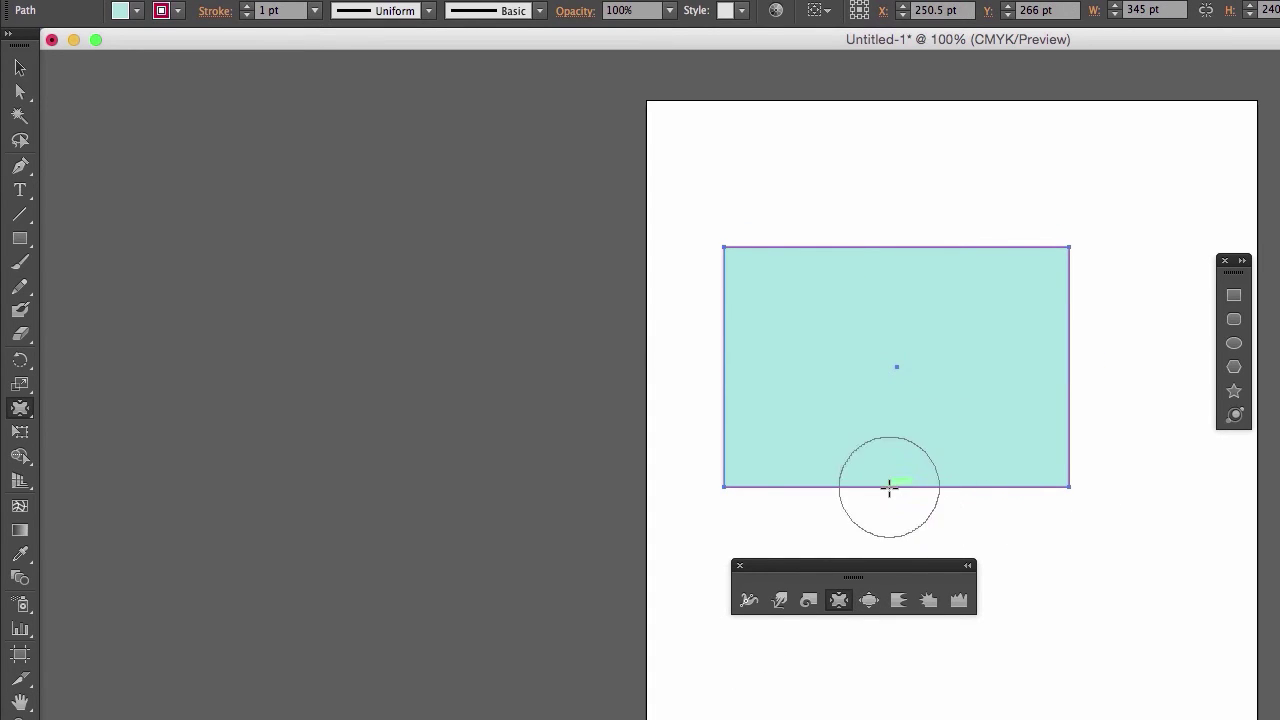
# Try the Bloat tool on the rectangle's lower-right corner and its bottom, left and top edges, undoing each bulge
pyautogui.click(870, 600)
pyautogui.click(1054, 470)
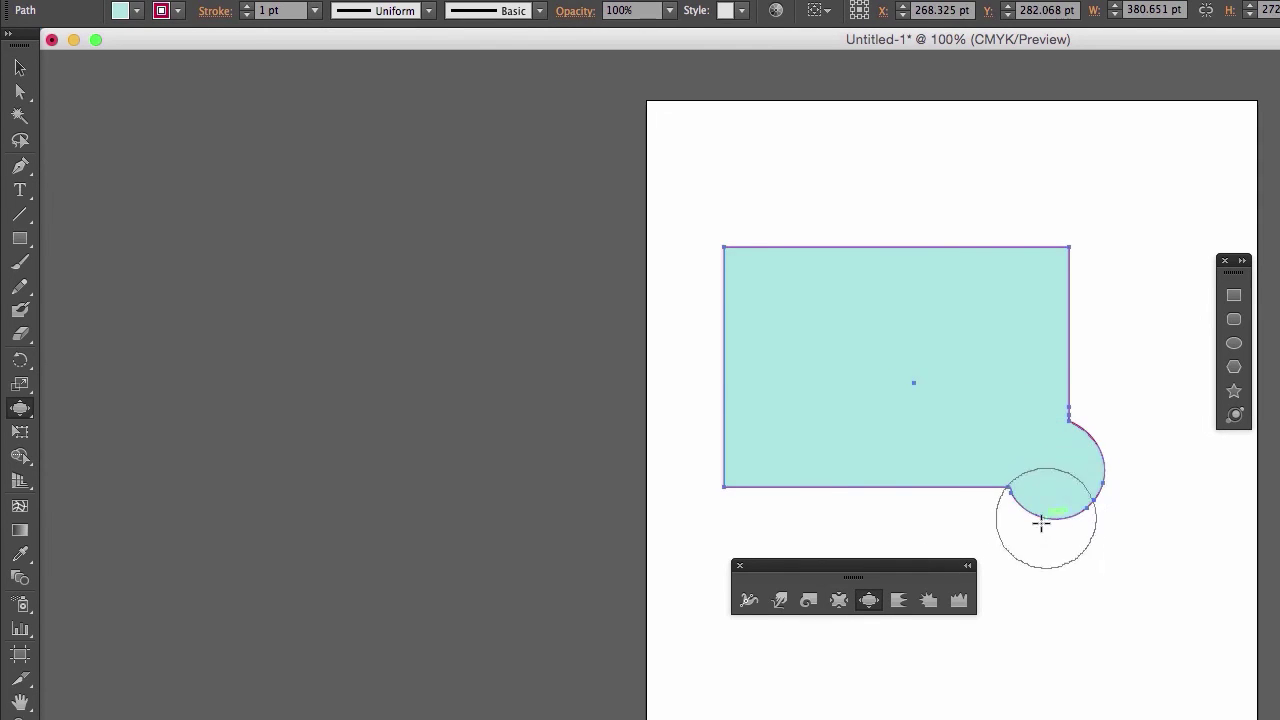
pyautogui.press('super+z')
pyautogui.click(883, 477)
pyautogui.press('super+z')
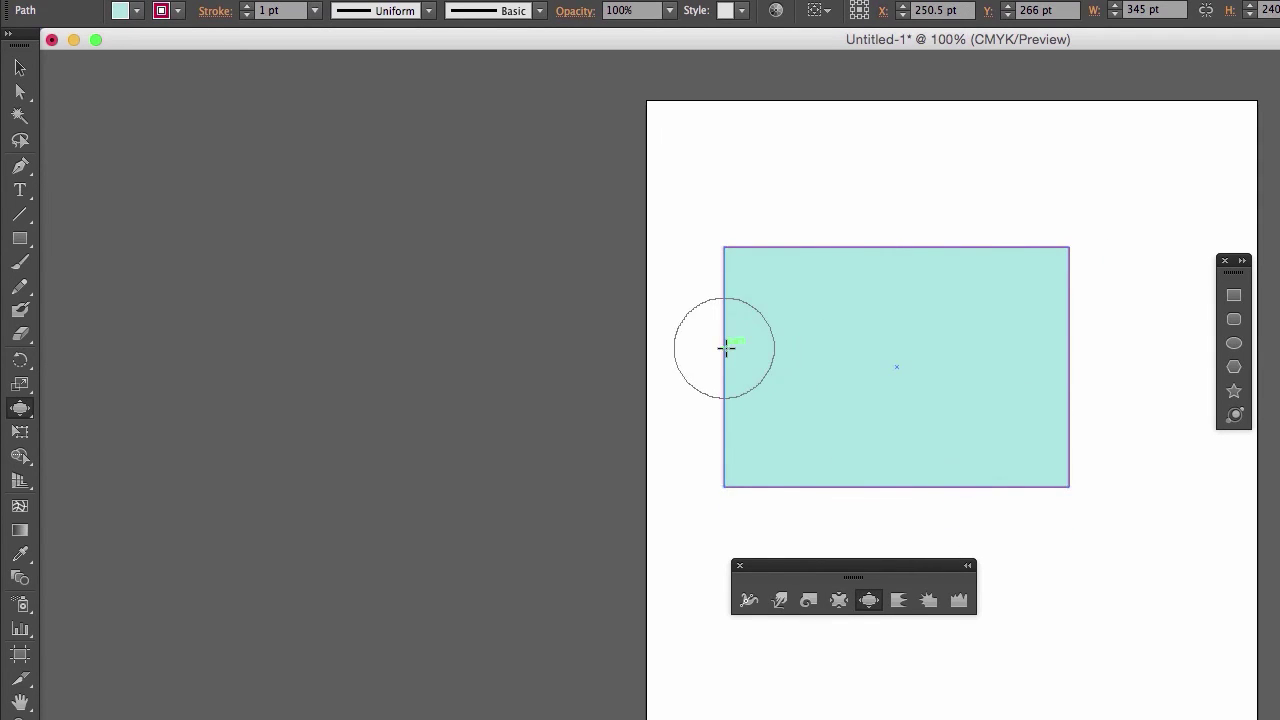
pyautogui.click(743, 381)
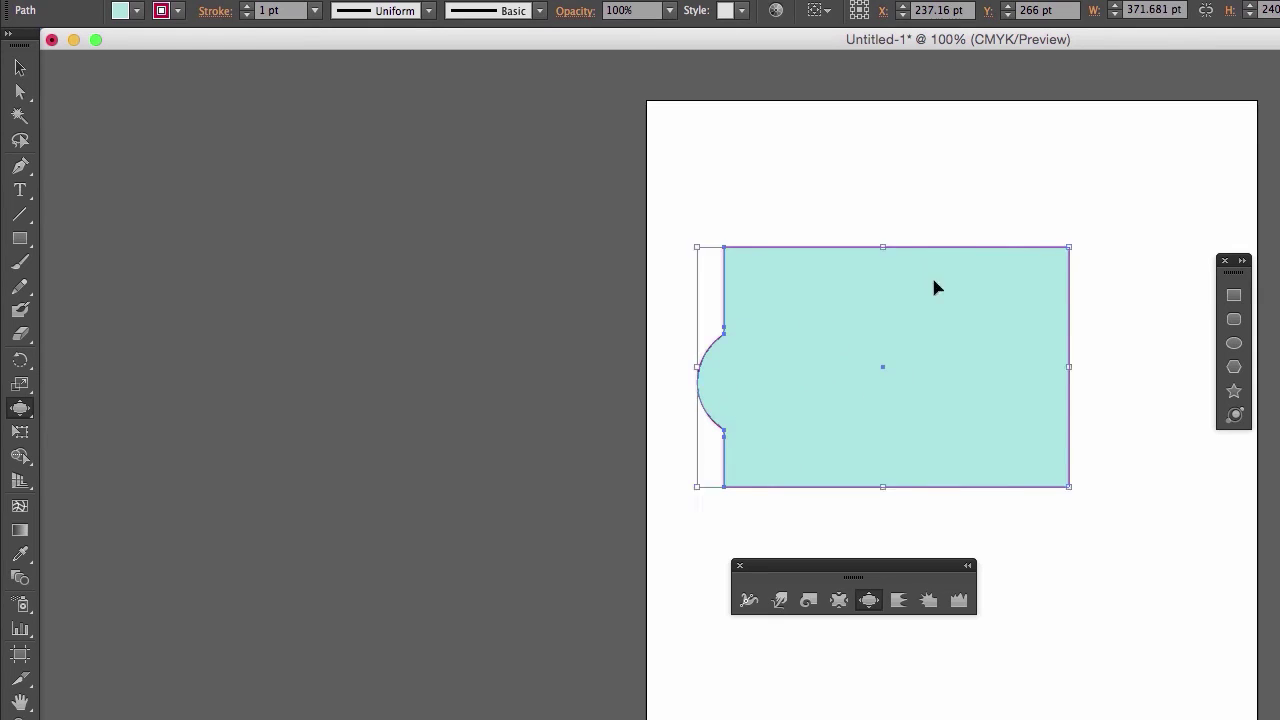
pyautogui.press('super+z')
pyautogui.click(926, 251)
pyautogui.press('super+z')
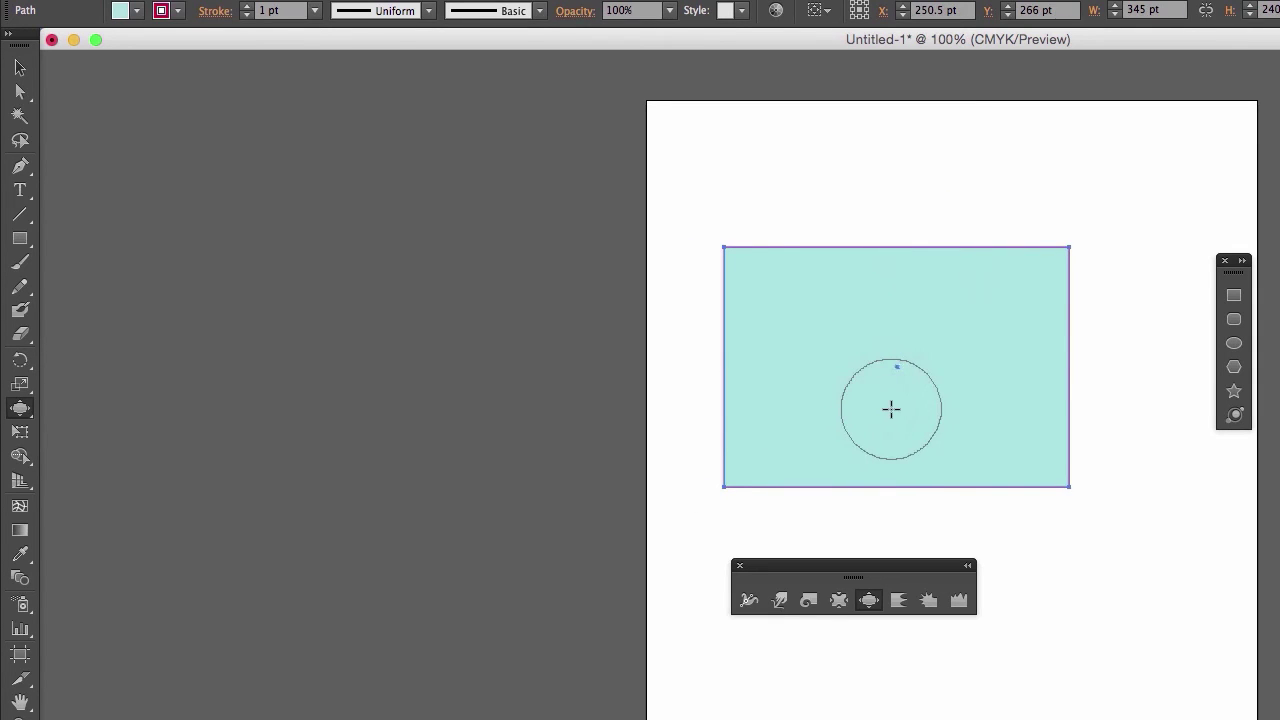
# Scale the rectangle down to less than half its size and deselect it
pyautogui.click(18, 67)
pyautogui.moveTo(1070, 485); pyautogui.dragTo(976, 413)
pyautogui.click(840, 526)
# Try the Pucker tool from the small rectangle's centre out past its lower-right corner, and undo the stroke
pyautogui.click(839, 600)
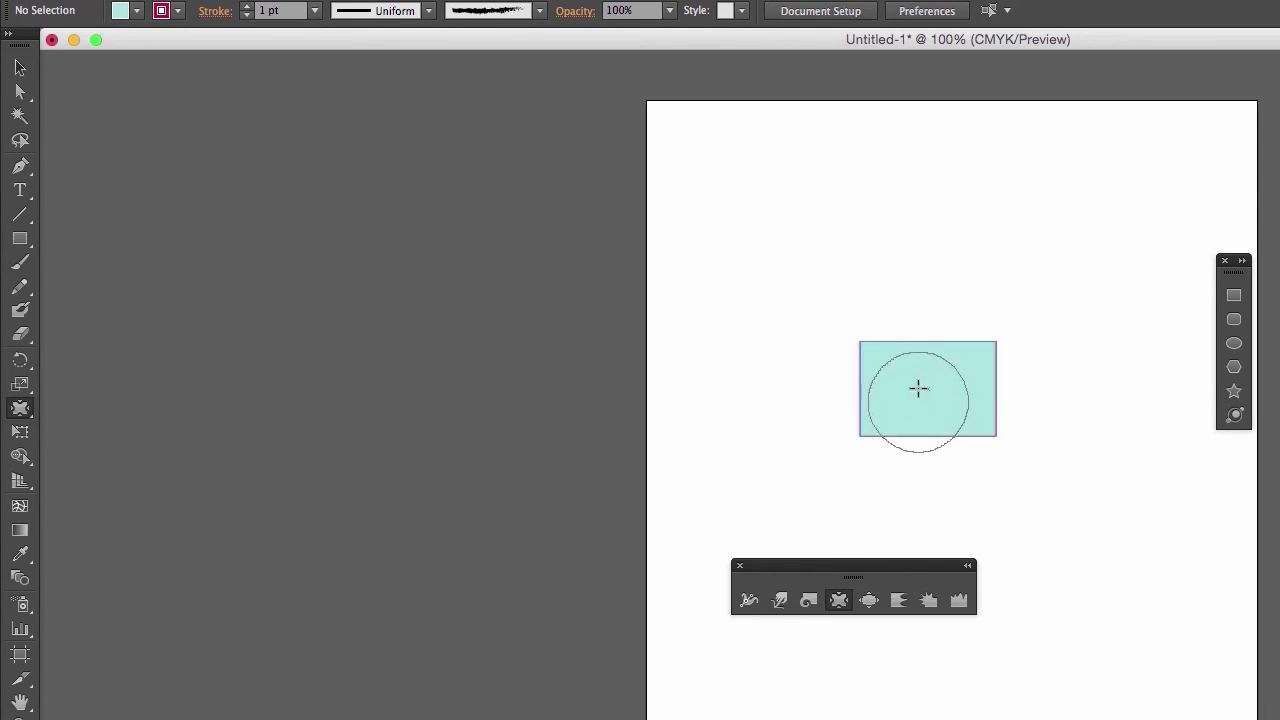
pyautogui.moveTo(894, 388)
pyautogui.mouseDown()
pyautogui.moveTo(966, 423)
pyautogui.moveTo(986, 520)
pyautogui.mouseUp()
pyautogui.hotkey('ctrl', 'z')
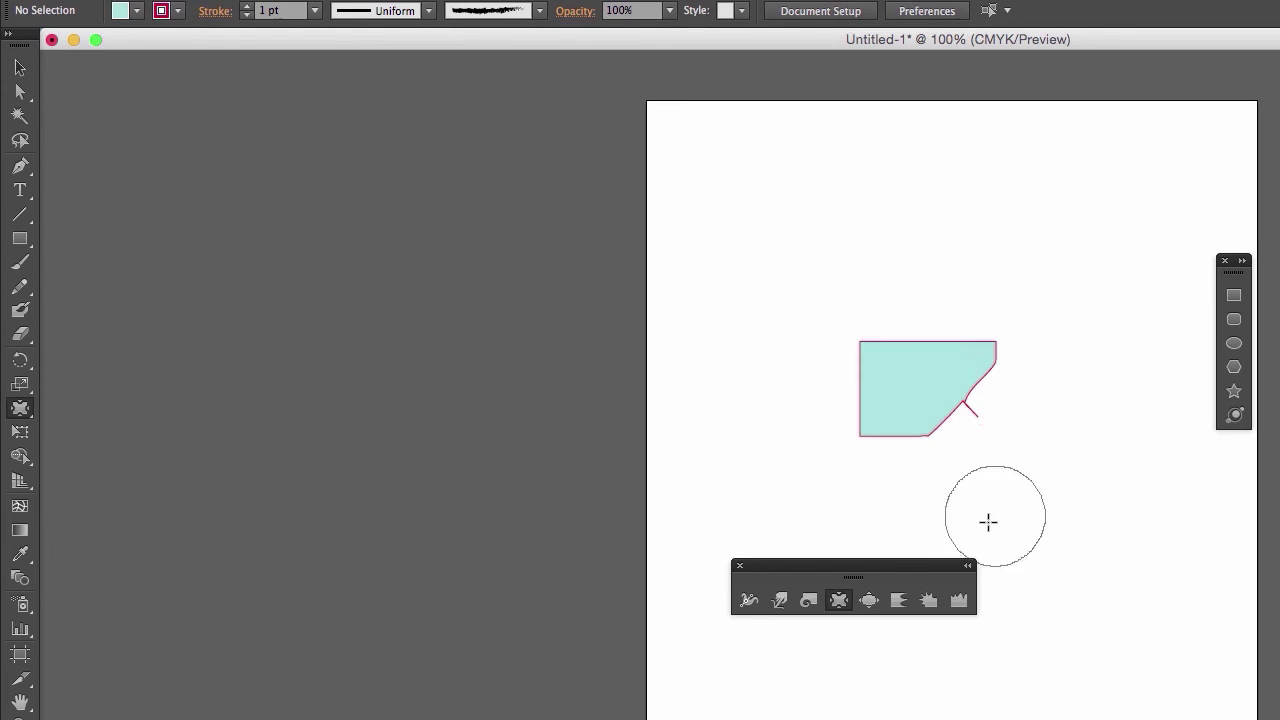
pyautogui.hotkey('ctrl', 'z')
# Try the Bloat tool across the small rectangle from its left half to its right edge, and undo it
pyautogui.click(869, 600)
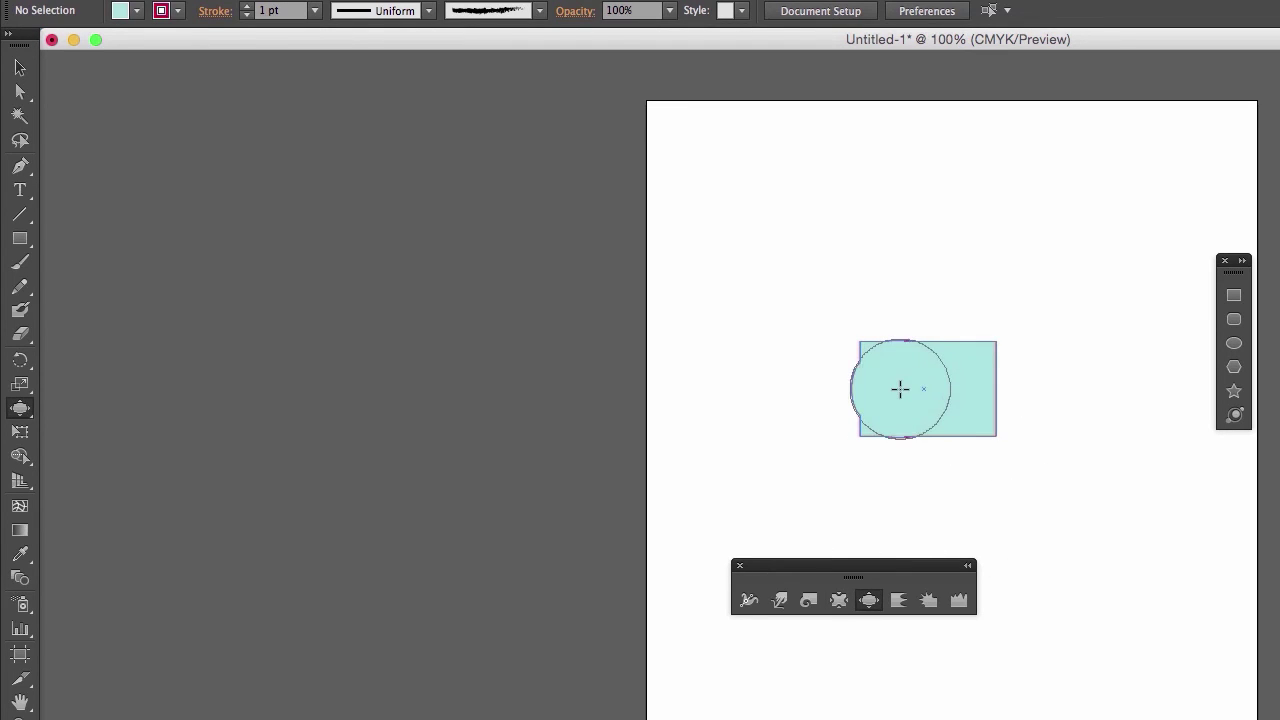
pyautogui.moveTo(900, 389)
pyautogui.mouseDown()
pyautogui.moveTo(955, 419)
pyautogui.moveTo(976, 392)
pyautogui.moveTo(967, 384)
pyautogui.moveTo(986, 423)
pyautogui.mouseUp()
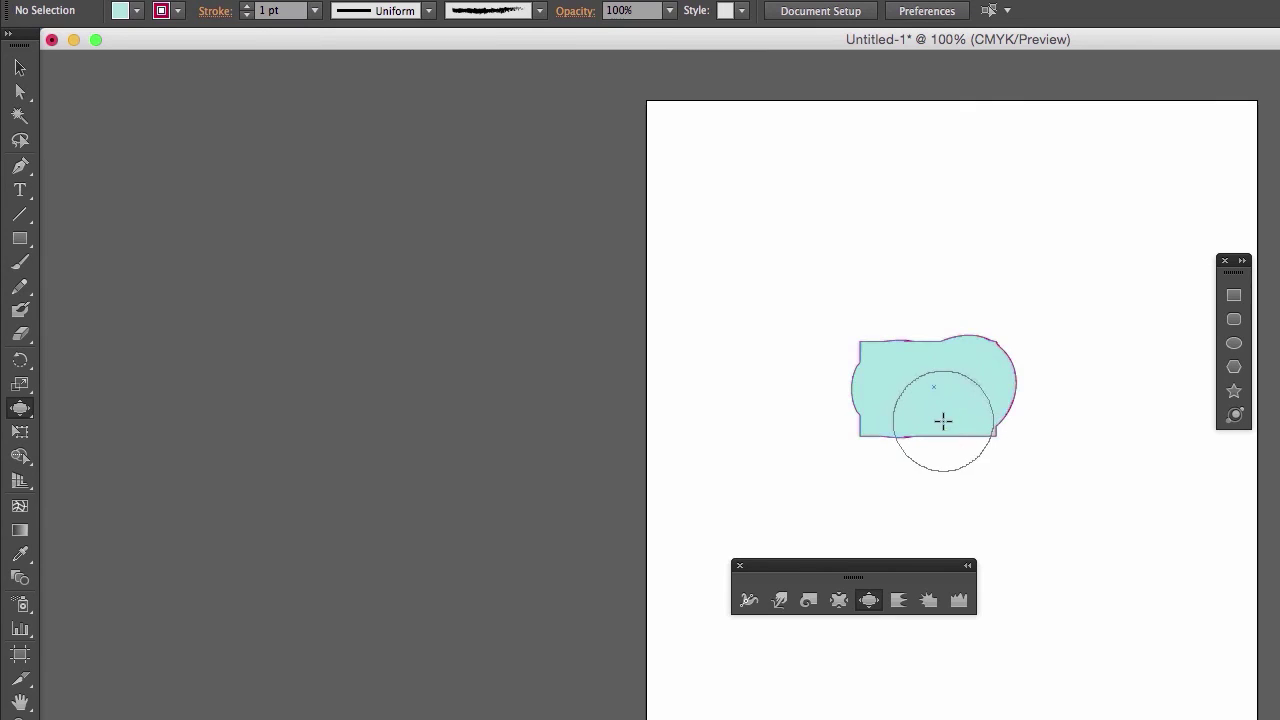
pyautogui.hotkey('ctrl', 'z')
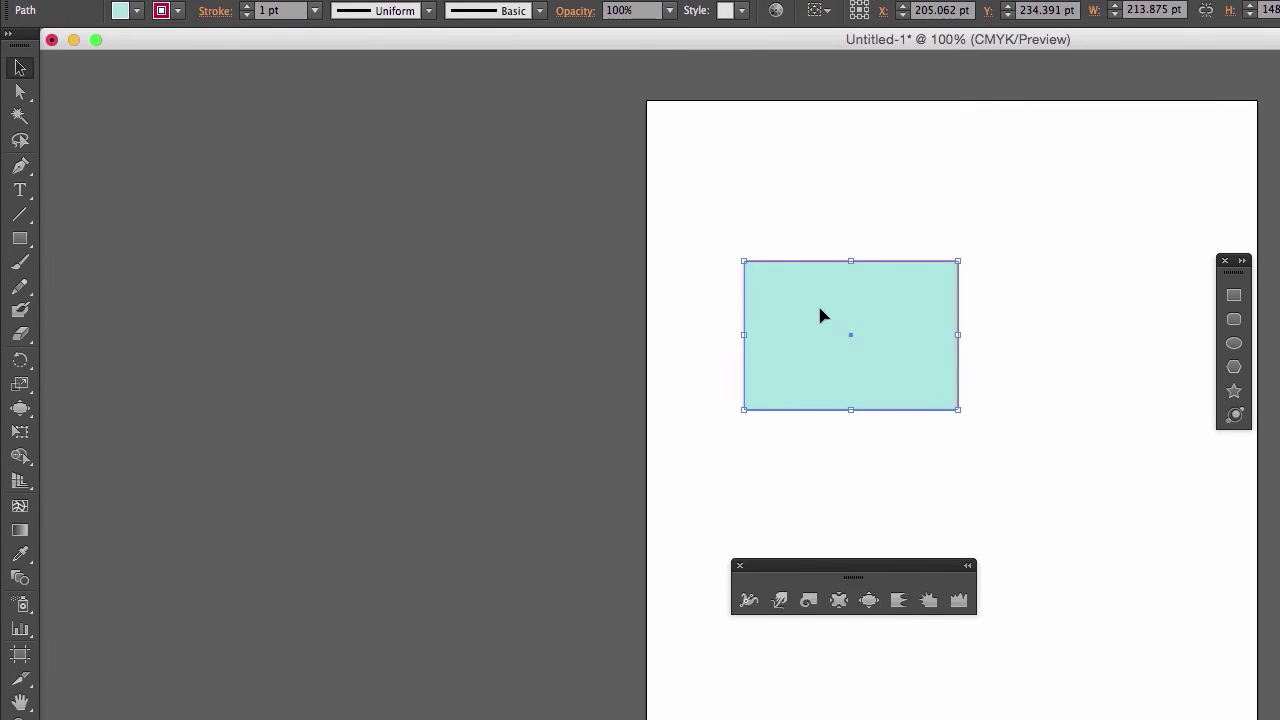
# Move the rectangle slightly down and to the right on the artboard, and deselect it
pyautogui.moveTo(819, 304); pyautogui.dragTo(845, 339)
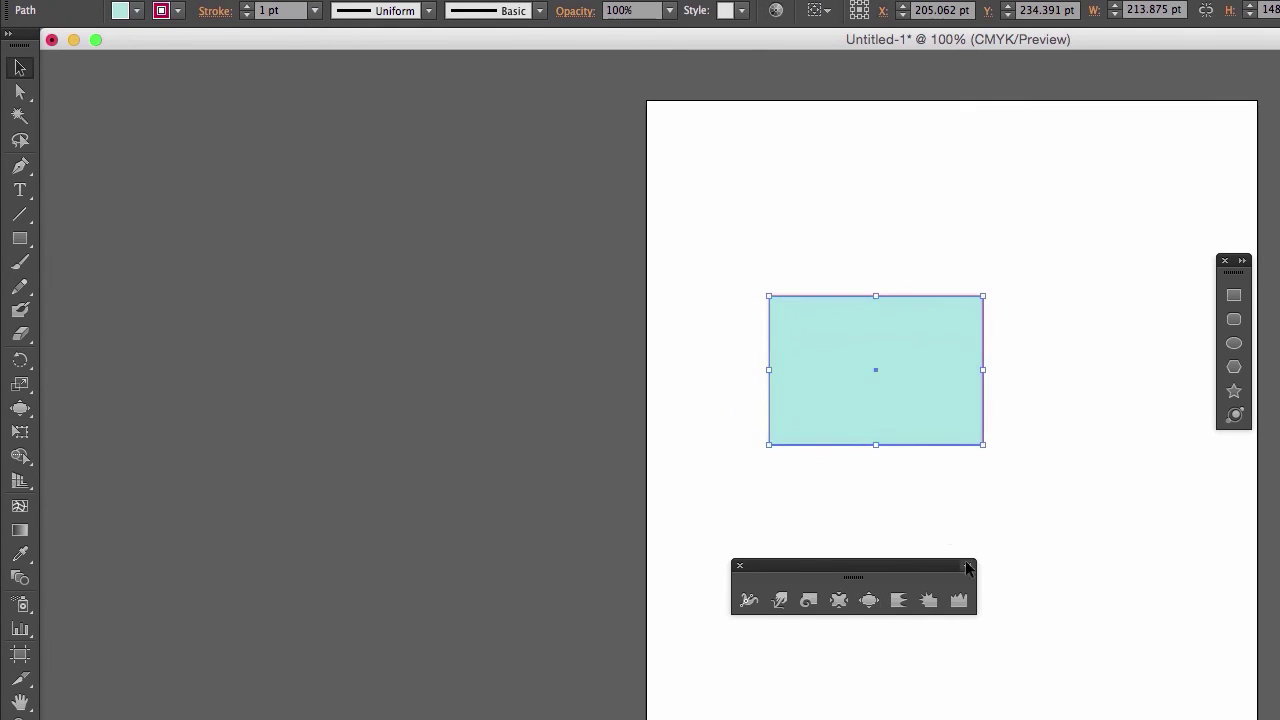
pyautogui.click(965, 556)
# Try the Scallop tool around the rectangle's edges, and undo the effect
pyautogui.click(899, 600)
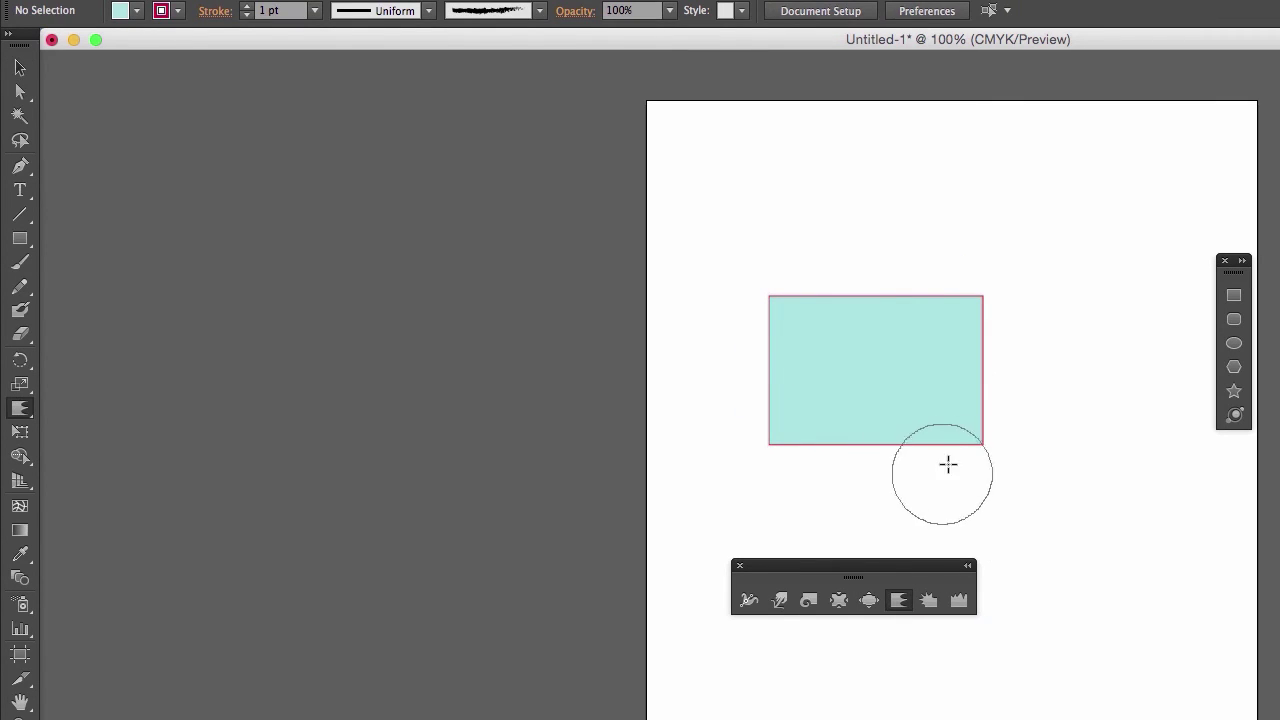
pyautogui.moveTo(946, 463)
pyautogui.mouseDown()
pyautogui.moveTo(916, 475)
pyautogui.moveTo(848, 418)
pyautogui.moveTo(864, 404)
pyautogui.moveTo(800, 336)
pyautogui.moveTo(674, 303)
pyautogui.moveTo(922, 344)
pyautogui.moveTo(985, 400)
pyautogui.mouseUp()
pyautogui.click(928, 600)
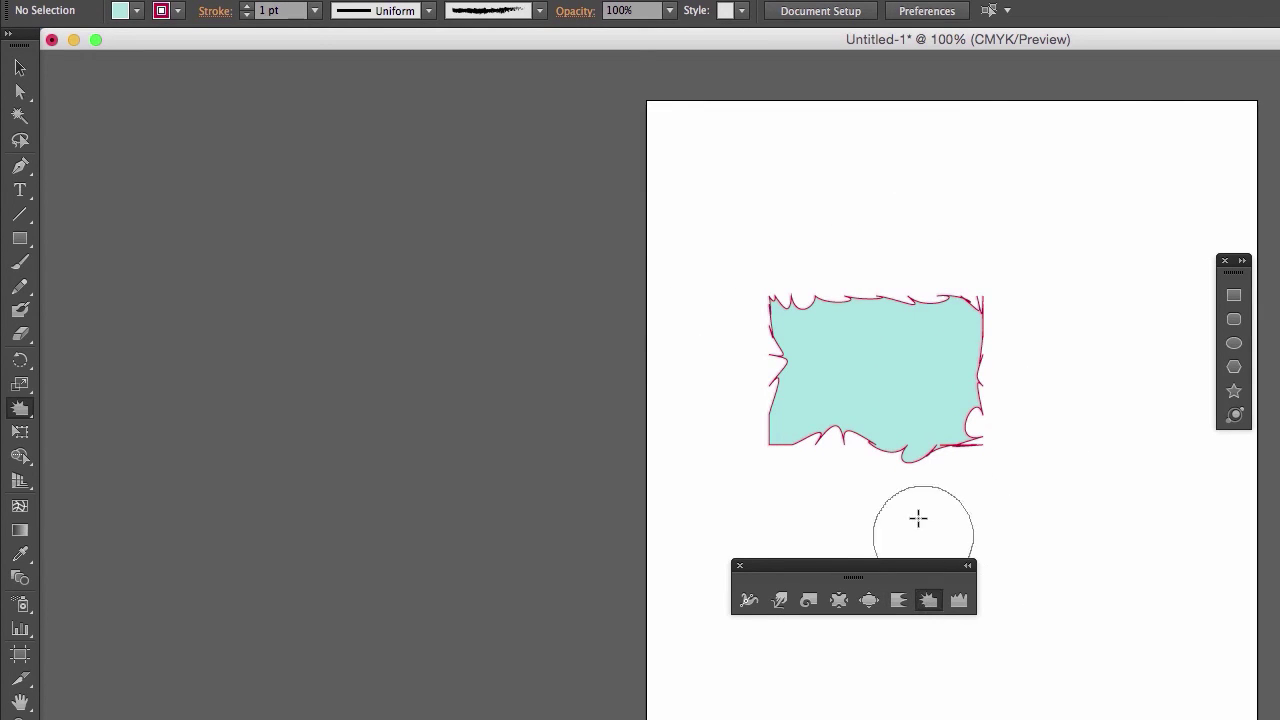
pyautogui.press('super+z')
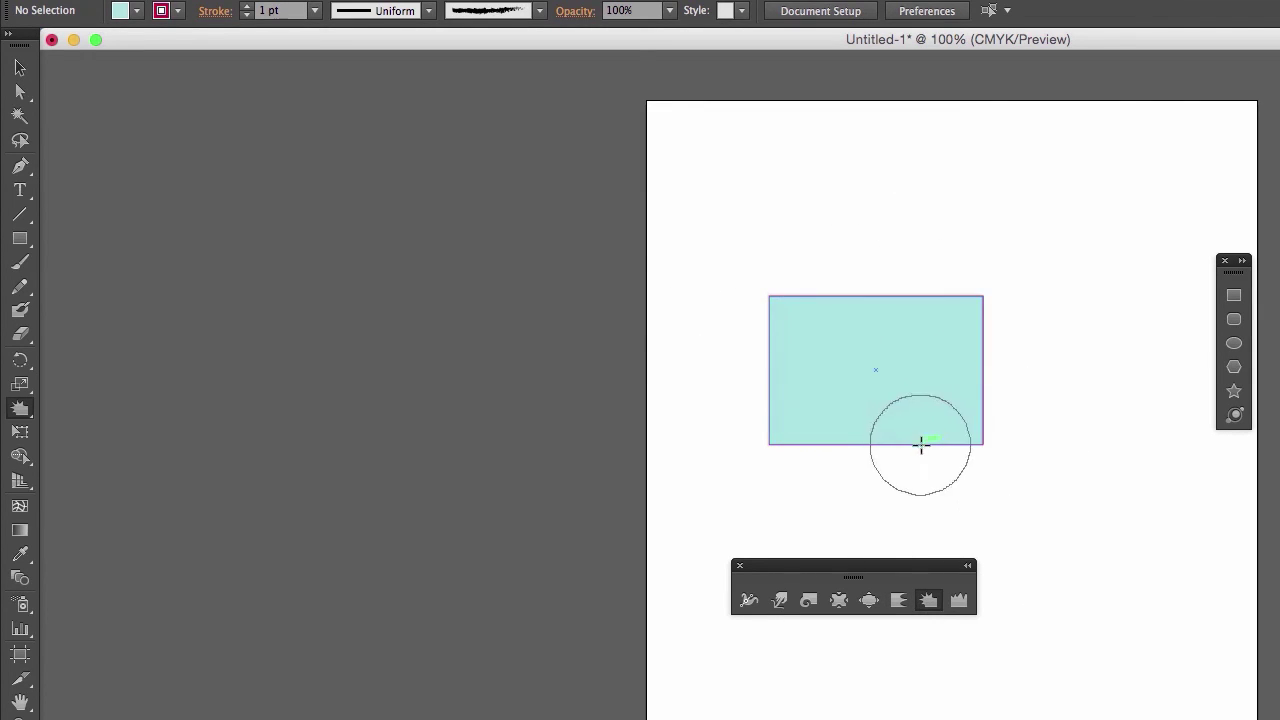
# Try the Crystallize tool and the Wrinkle tool on the rectangle's edges, undoing each effect
pyautogui.moveTo(920, 446)
pyautogui.mouseDown()
pyautogui.moveTo(957, 377)
pyautogui.moveTo(737, 271)
pyautogui.moveTo(789, 480)
pyautogui.moveTo(809, 506)
pyautogui.mouseUp()
pyautogui.press('super+z')
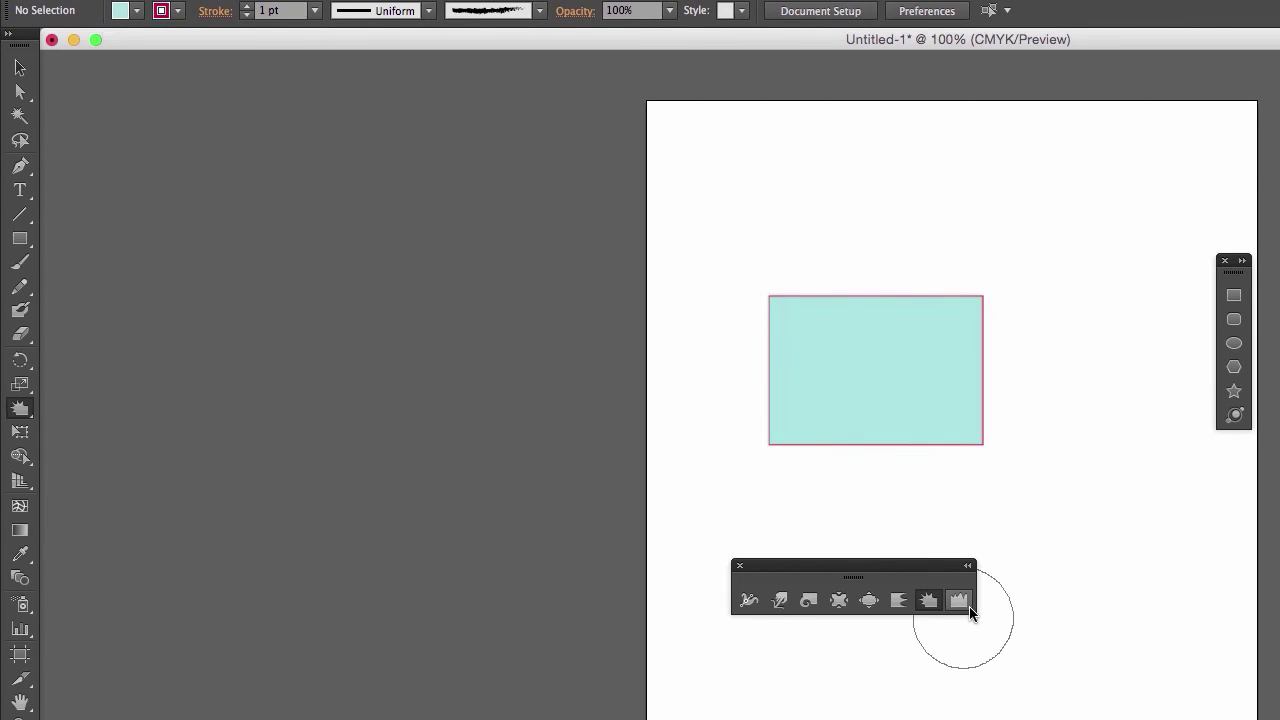
pyautogui.click(965, 608)
pyautogui.moveTo(986, 411)
pyautogui.mouseDown()
pyautogui.moveTo(893, 370)
pyautogui.moveTo(831, 431)
pyautogui.moveTo(747, 385)
pyautogui.moveTo(842, 306)
pyautogui.moveTo(955, 346)
pyautogui.moveTo(1004, 346)
pyautogui.moveTo(719, 377)
pyautogui.moveTo(830, 372)
pyautogui.mouseUp()
pyautogui.press('super+z')
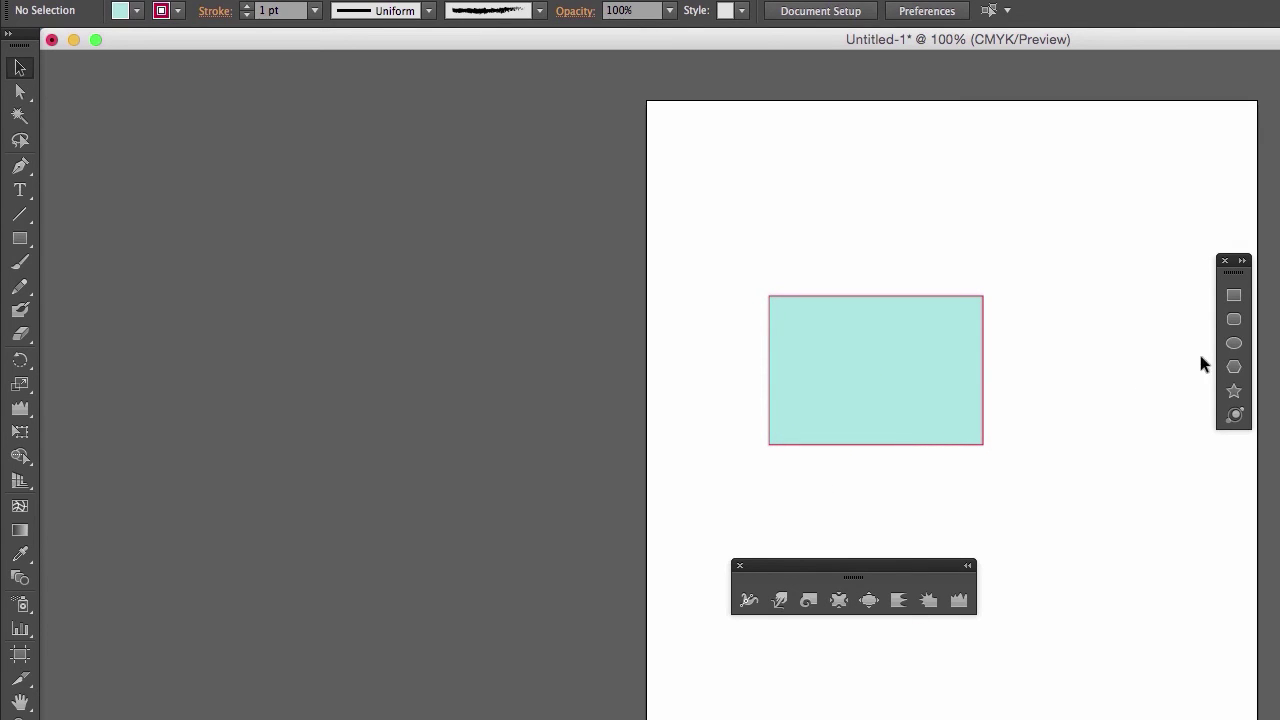
# Try the Bloat tool from just below the rectangle to dent its bottom edge inward, and undo the dent
pyautogui.click(867, 609)
pyautogui.moveTo(869, 470); pyautogui.dragTo(876, 452)
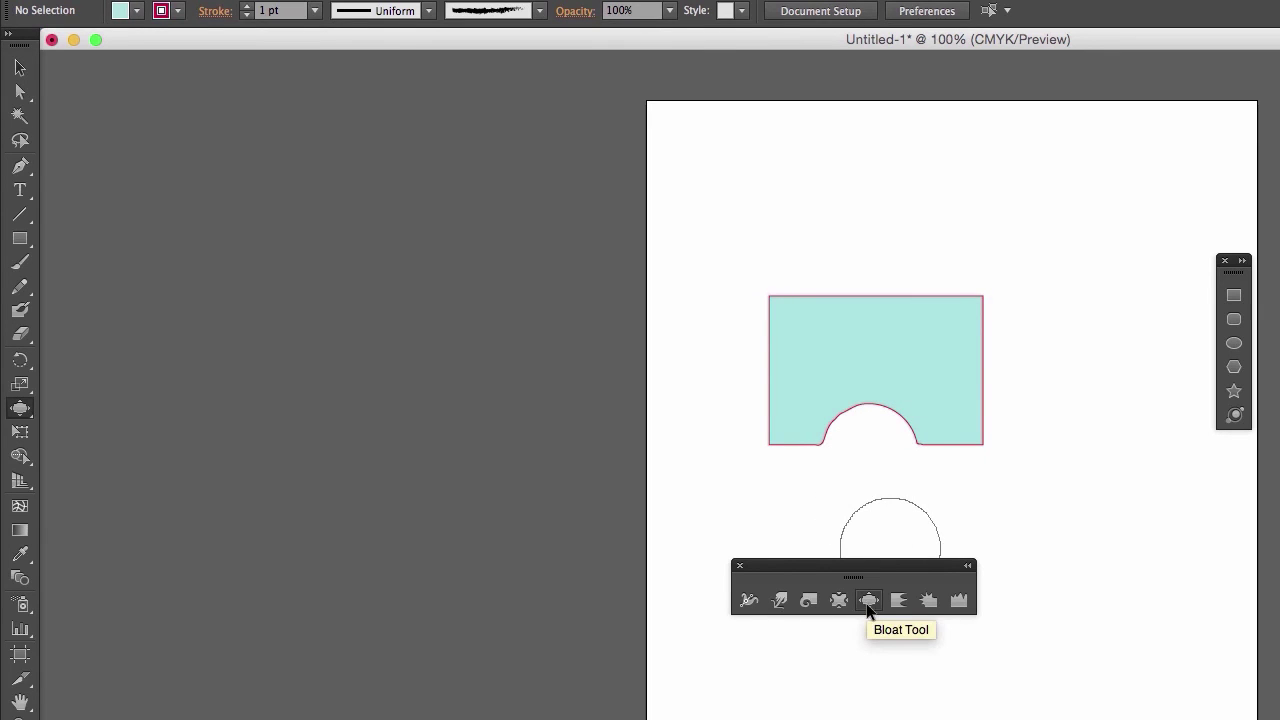
pyautogui.press('super+z')
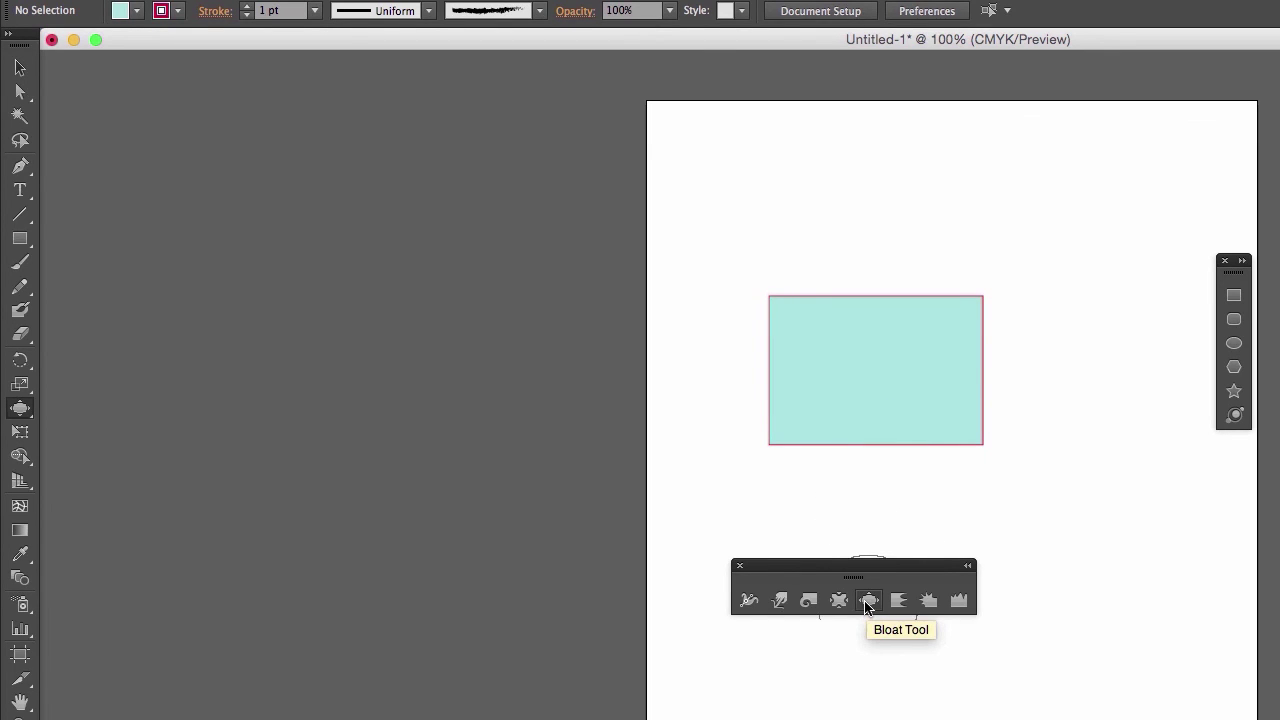
# Set the Bloat tool's options to 20% intensity, detail 7, and a brush 200 pt wide and 200 pt high
pyautogui.doubleClick(867, 601)
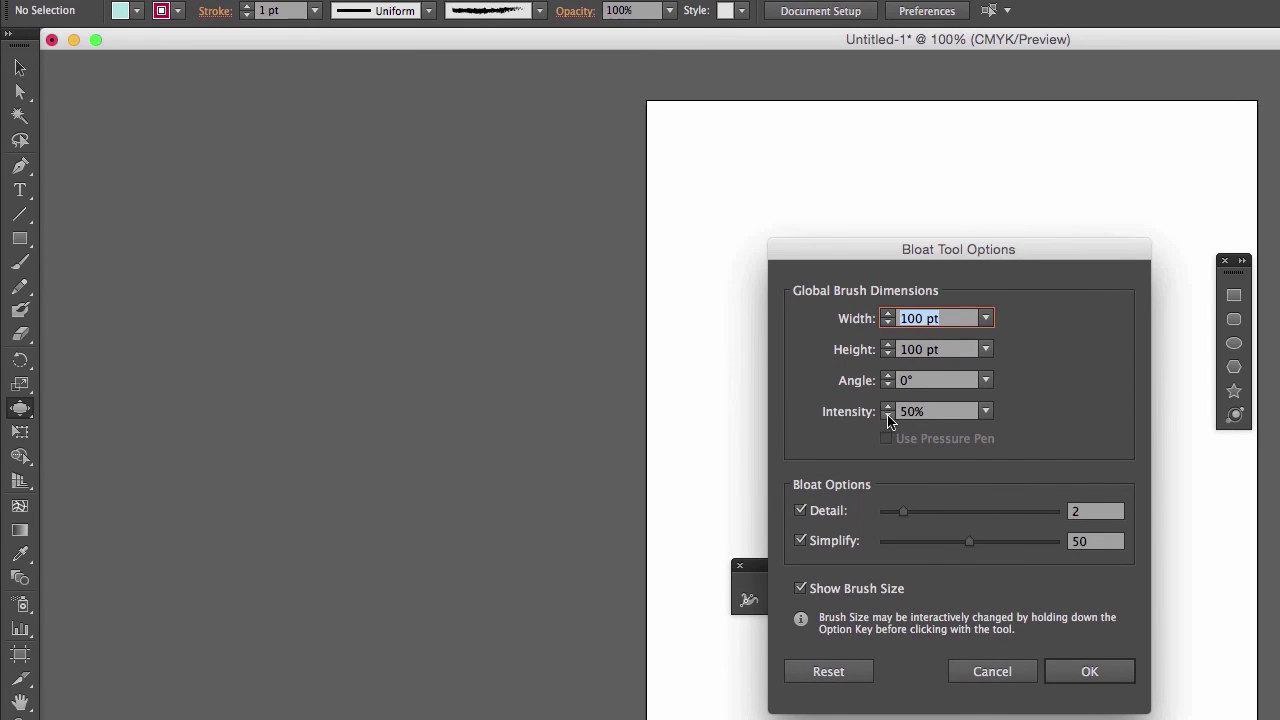
pyautogui.click(986, 411)
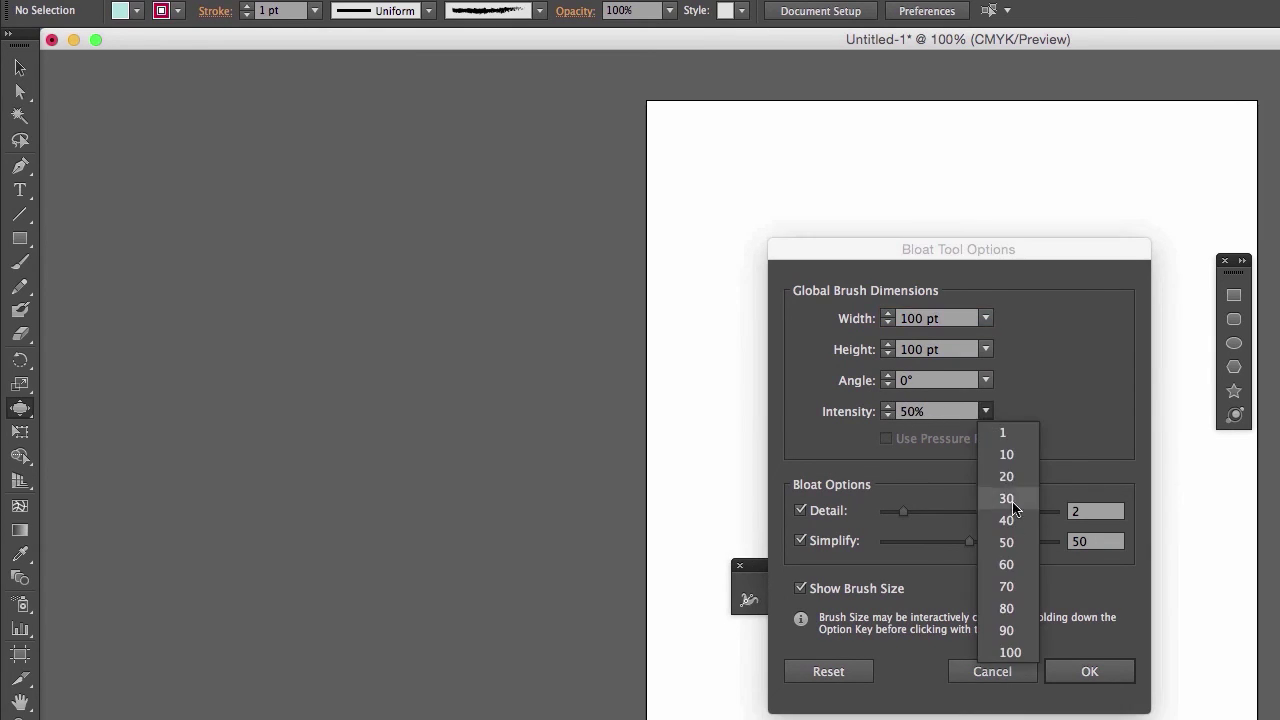
pyautogui.click(1012, 478)
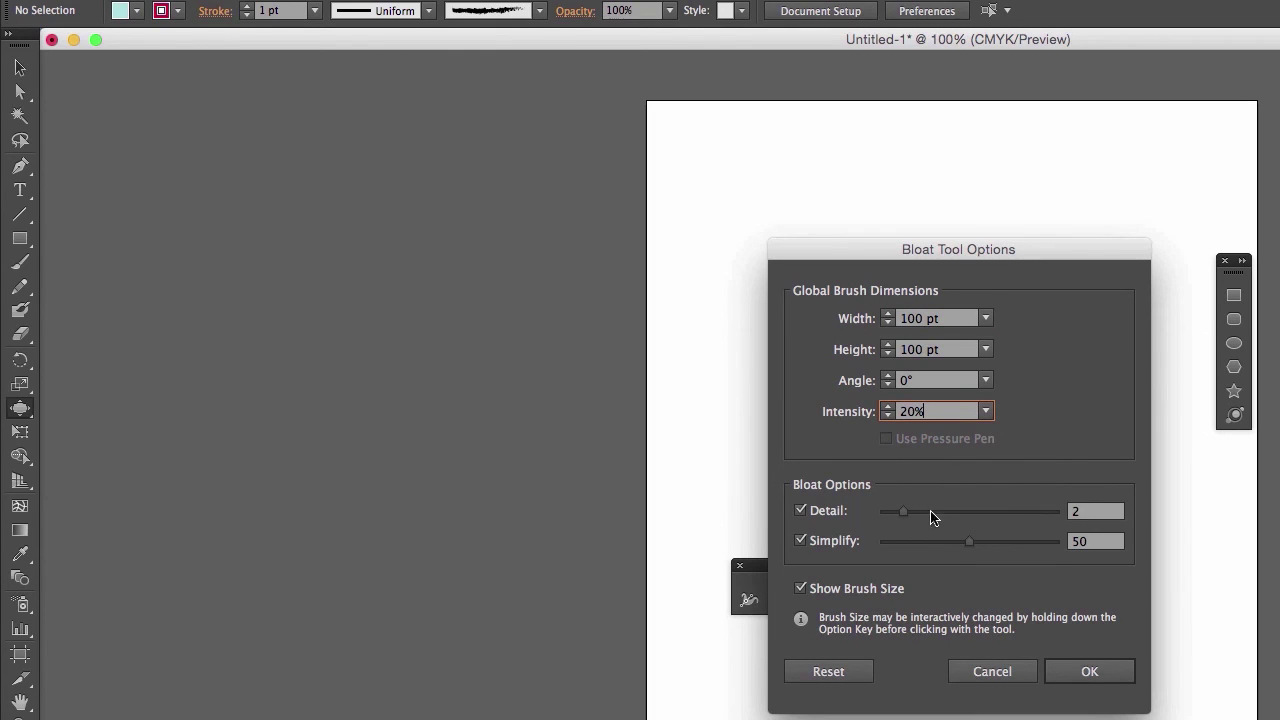
pyautogui.click(999, 513)
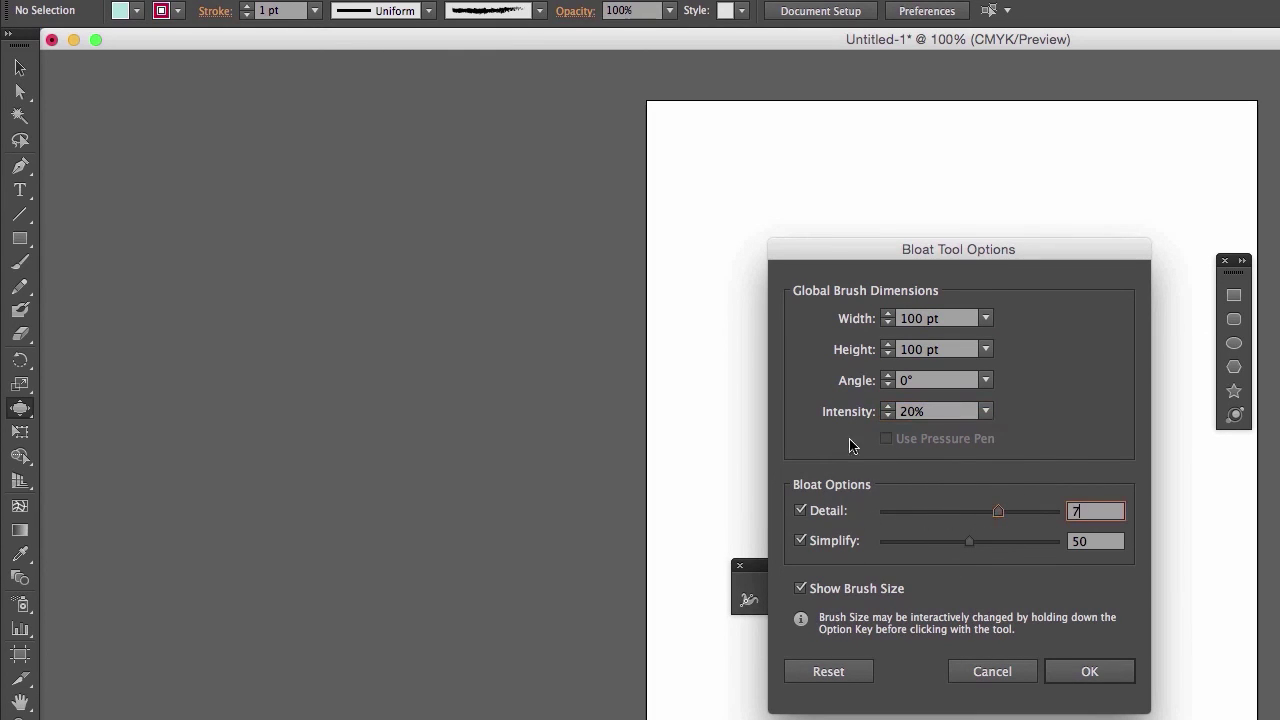
pyautogui.click(986, 319)
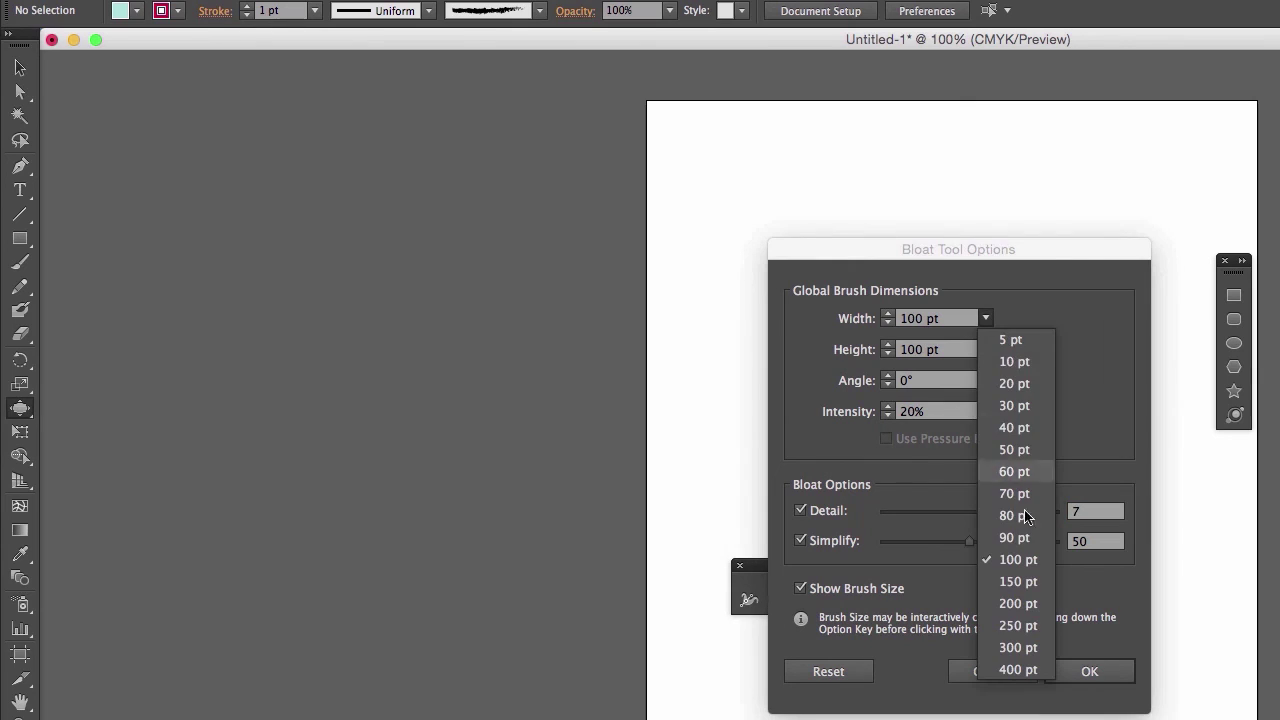
pyautogui.click(1015, 603)
pyautogui.click(986, 349)
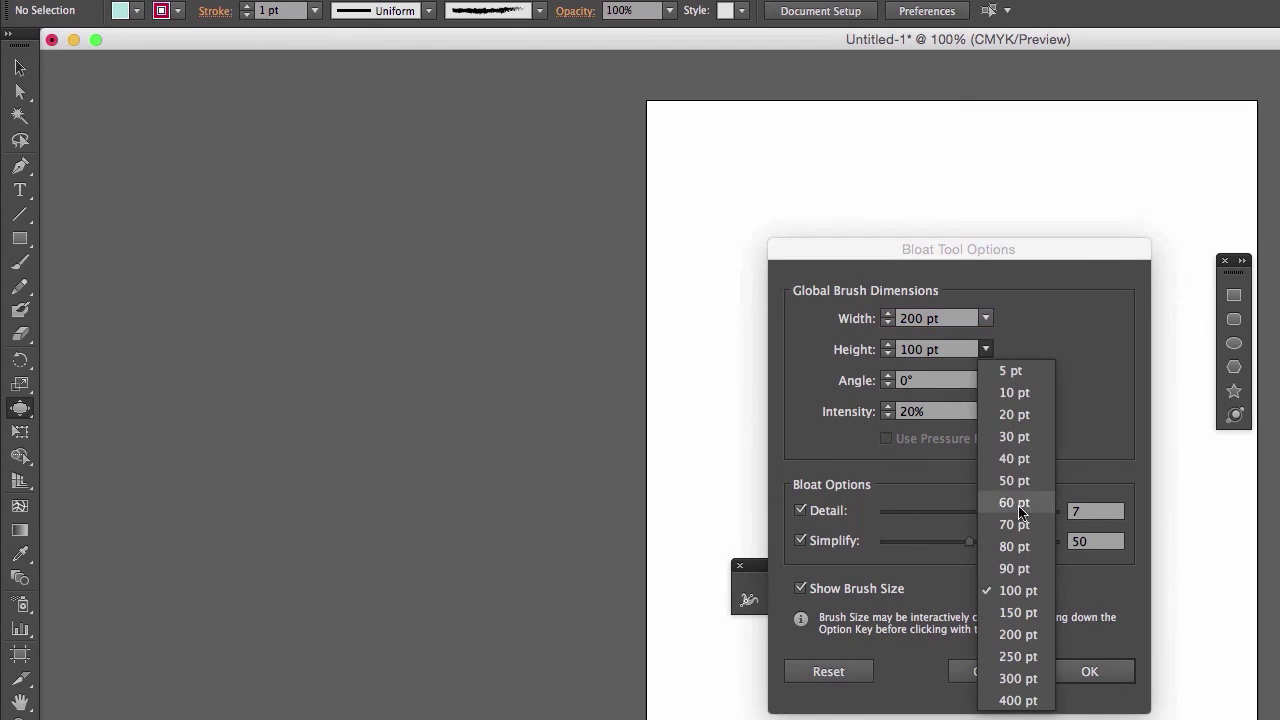
pyautogui.click(1033, 637)
pyautogui.click(1108, 672)
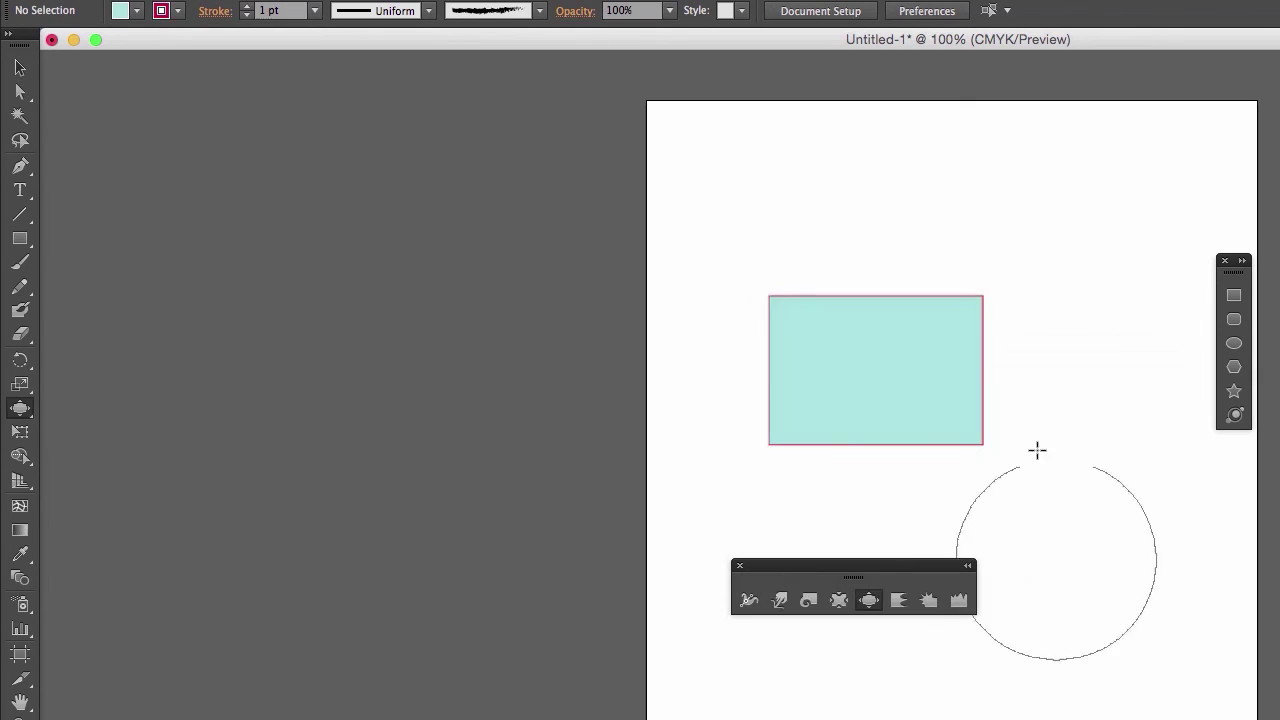
# Try the enlarged Bloat brush near the rectangle's centre, and undo the bulge
pyautogui.click(857, 367)
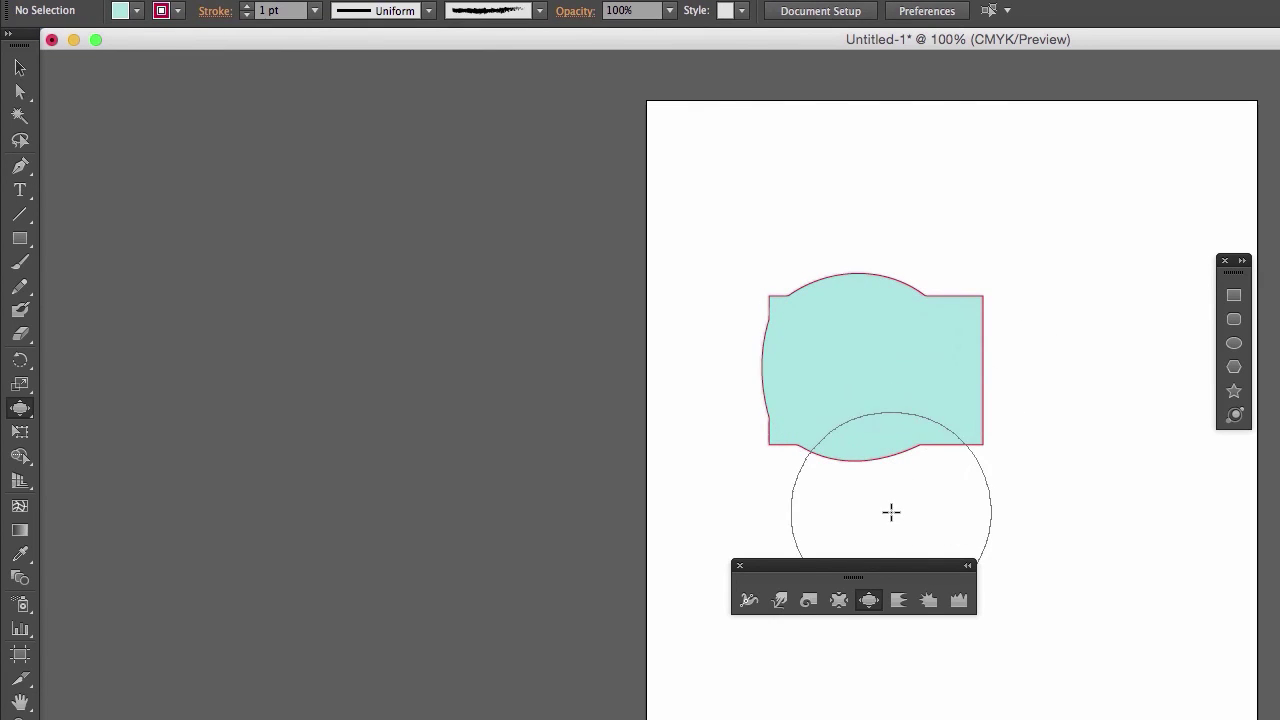
pyautogui.hotkey('ctrl', 'z')
# Check and accept the Pucker tool's options, and try it right and left of the rectangle's centre, undoing each pinch
pyautogui.doubleClick(840, 601)
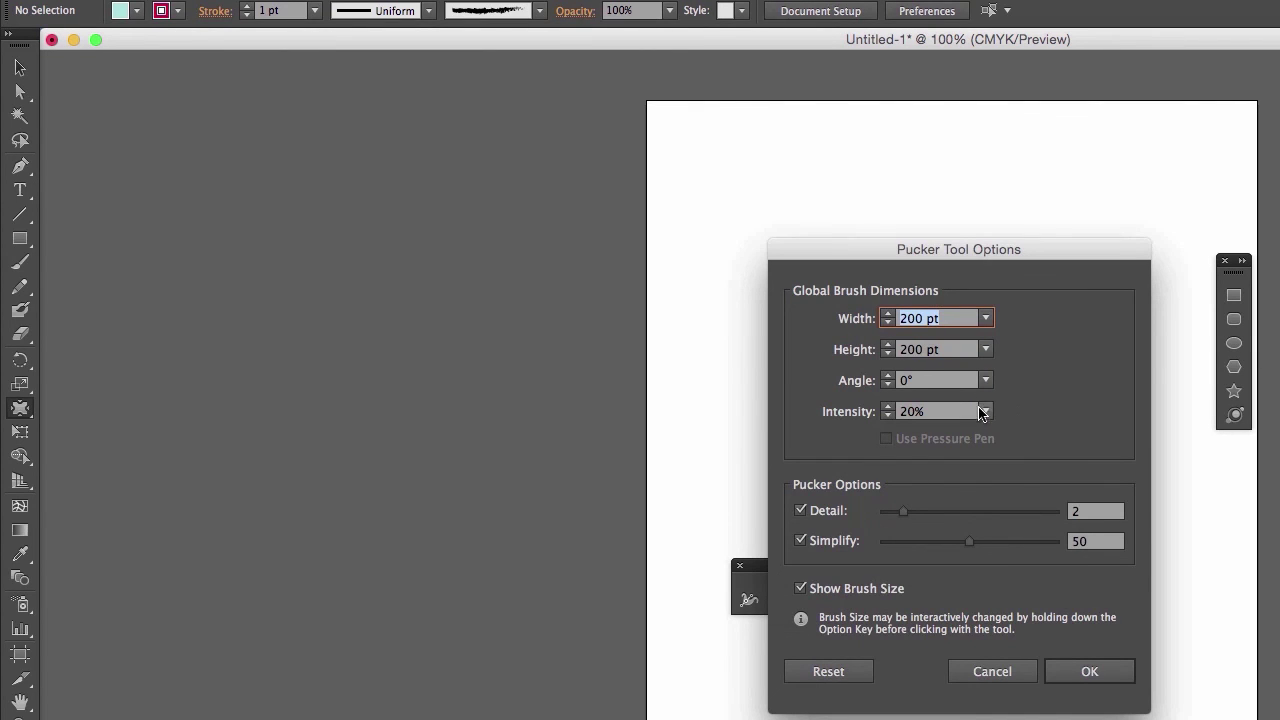
pyautogui.click(1060, 671)
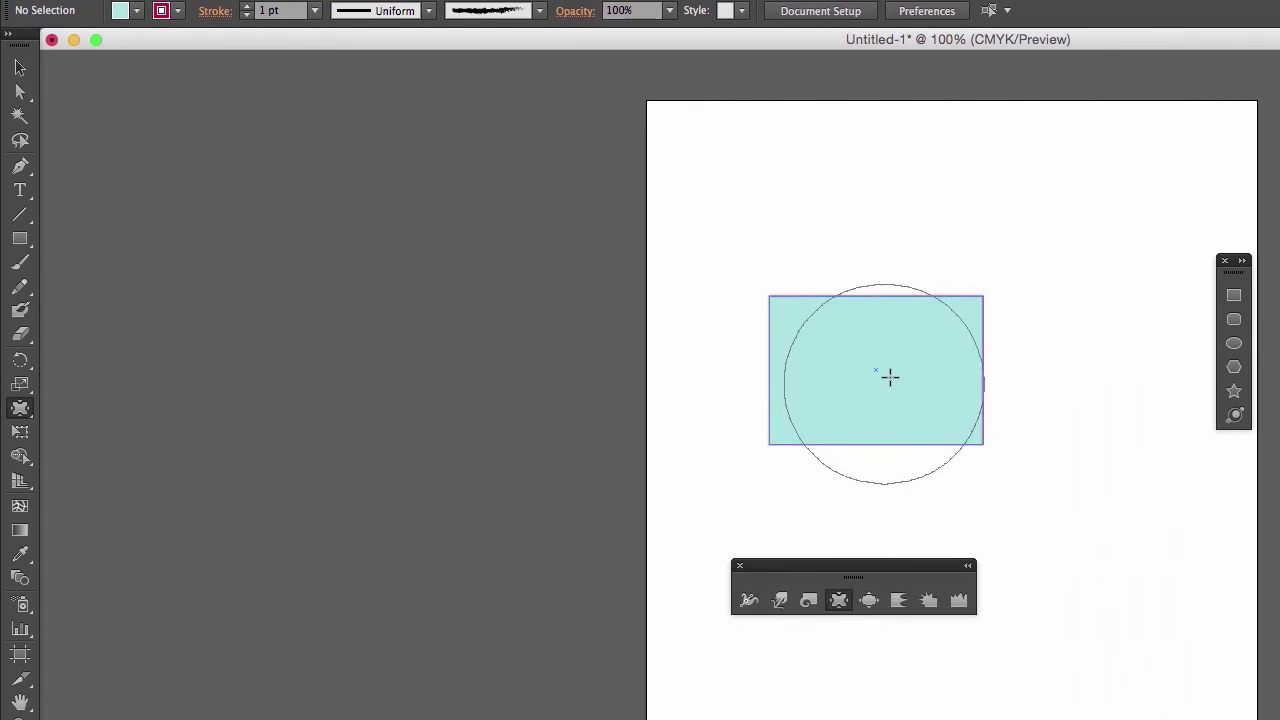
pyautogui.click(911, 371)
pyautogui.hotkey('ctrl', 'z')
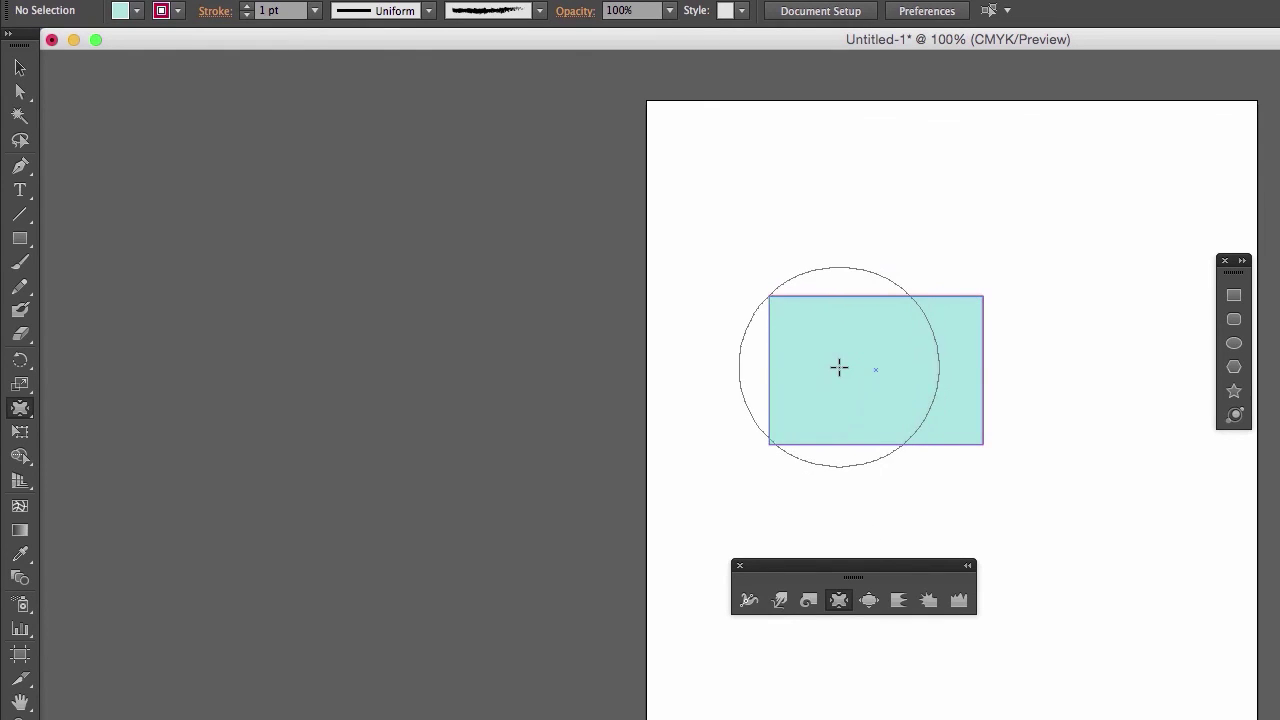
pyautogui.click(849, 366)
pyautogui.hotkey('ctrl', 'z')
# Set the Pucker tool's intensity to 1%
pyautogui.doubleClick(839, 600)
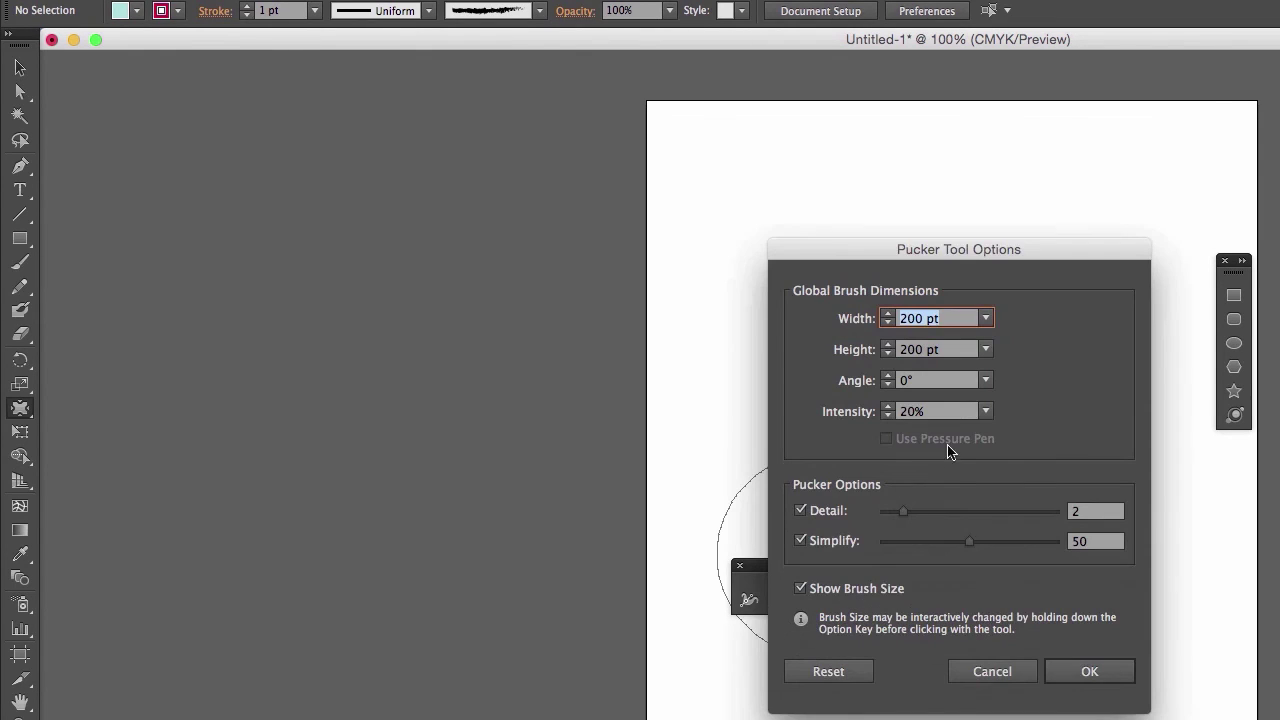
pyautogui.click(986, 412)
pyautogui.click(1007, 456)
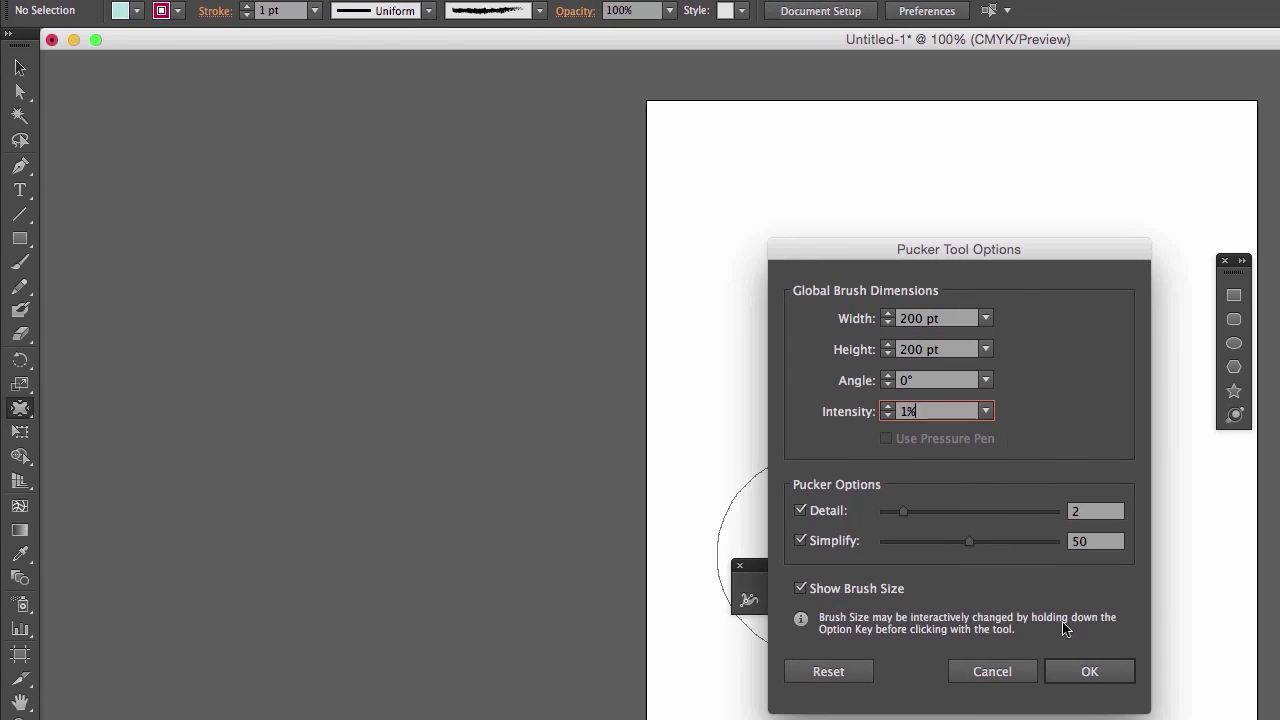
pyautogui.click(1088, 670)
# Try the low-intensity Pucker brush on the left and right halves of the rectangle, undoing each pinch
pyautogui.click(829, 373)
pyautogui.press('super+z')
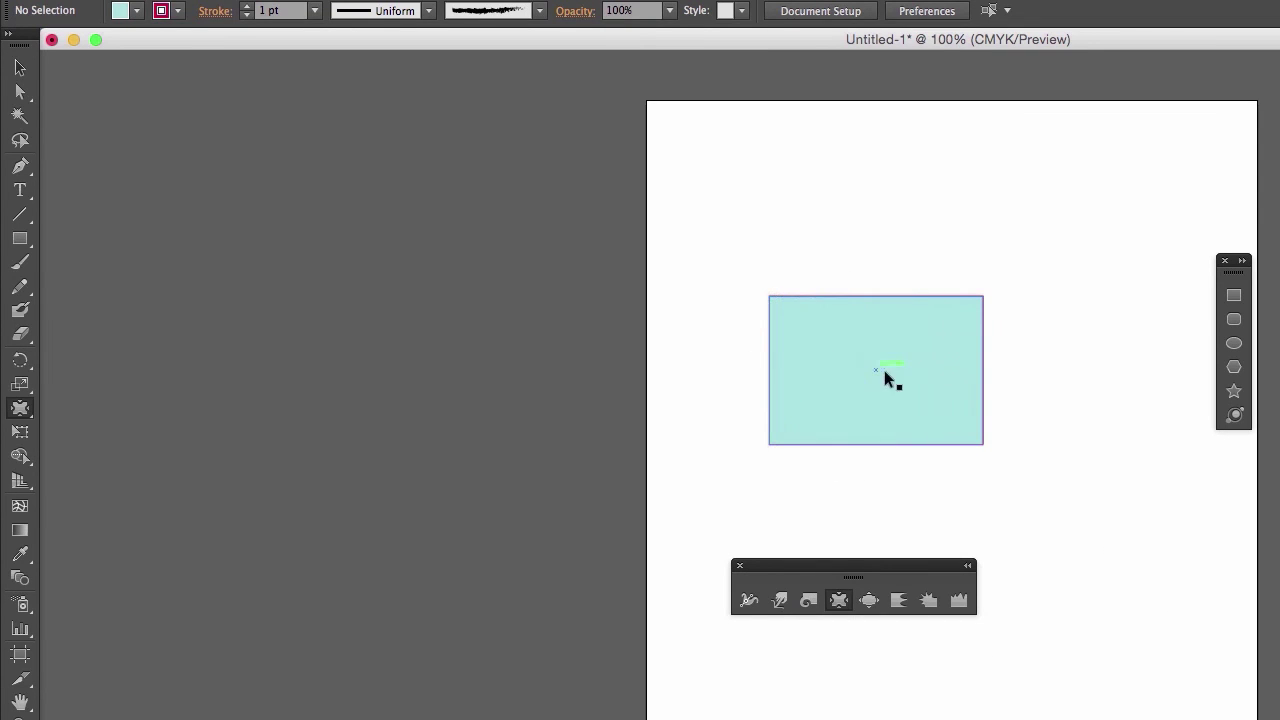
pyautogui.click(908, 374)
pyautogui.press('super+z')
pyautogui.moveTo(831, 349); pyautogui.dragTo(851, 371)
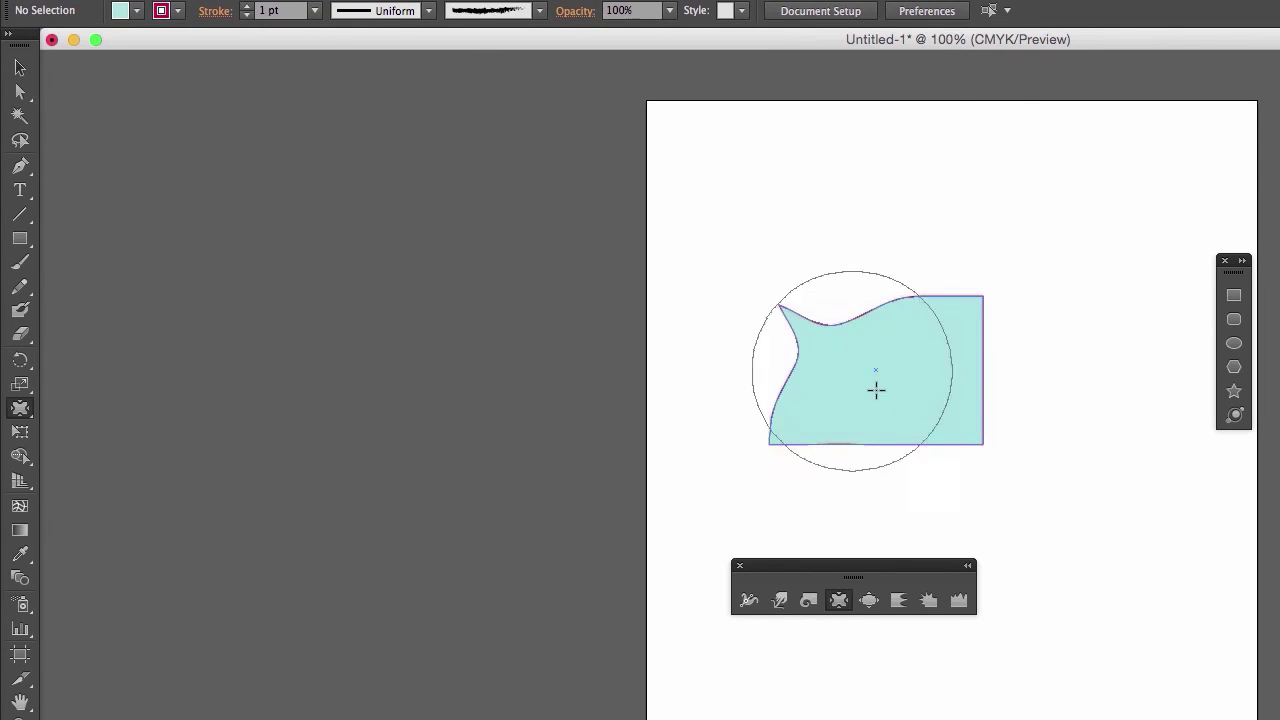
pyautogui.press('super+z')
pyautogui.moveTo(926, 400); pyautogui.dragTo(921, 381)
pyautogui.press('super+z')
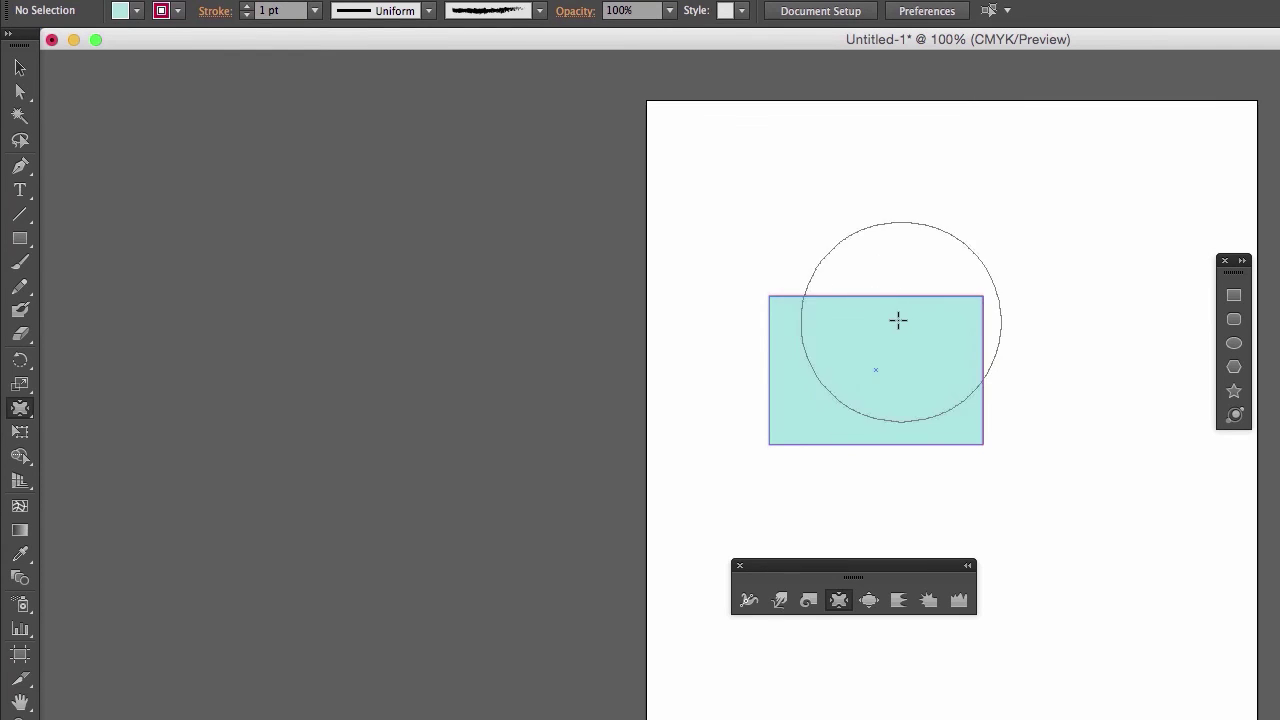
# Try the low-intensity Pucker brush near the rectangle's upper edge and across its lower edge, undoing each distortion
pyautogui.click(885, 315)
pyautogui.press('super+z')
pyautogui.moveTo(822, 392); pyautogui.dragTo(909, 491)
pyautogui.press('super+z')
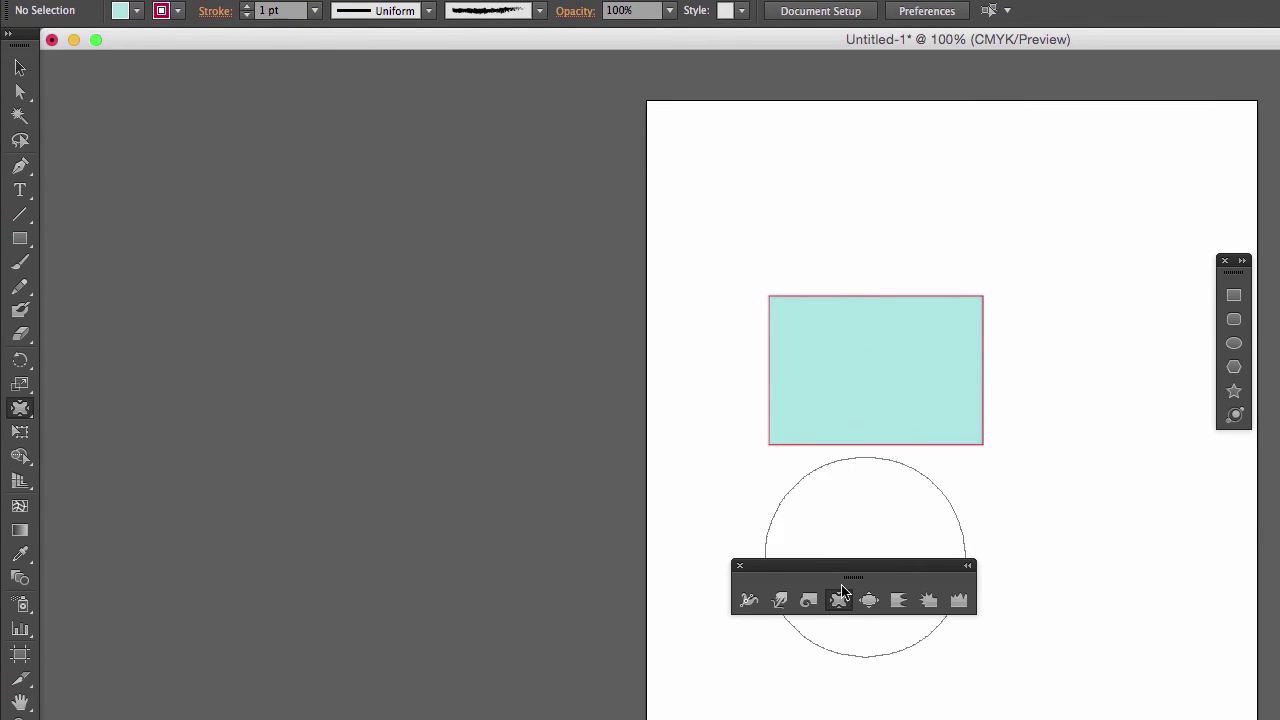
# Check and accept the Twirl tool's options, try a twirl on the rectangle's left half, and undo it
pyautogui.doubleClick(808, 600)
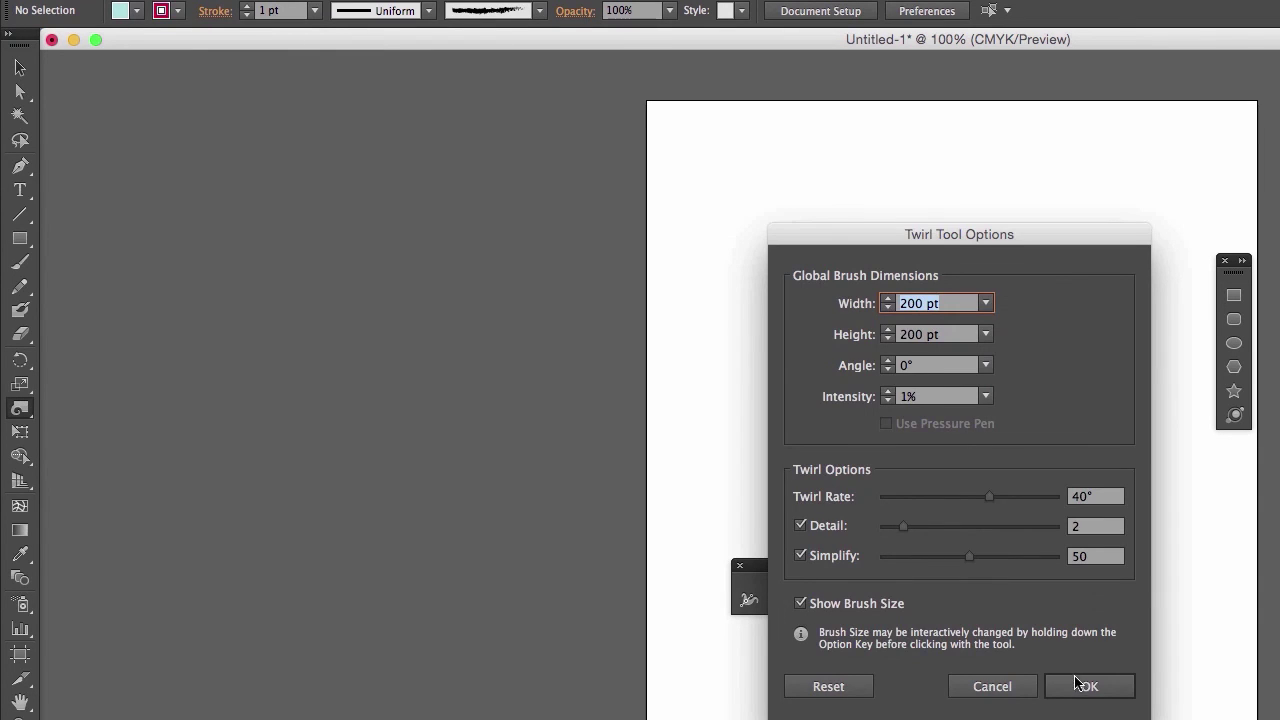
pyautogui.click(1076, 680)
pyautogui.moveTo(820, 391); pyautogui.dragTo(822, 382)
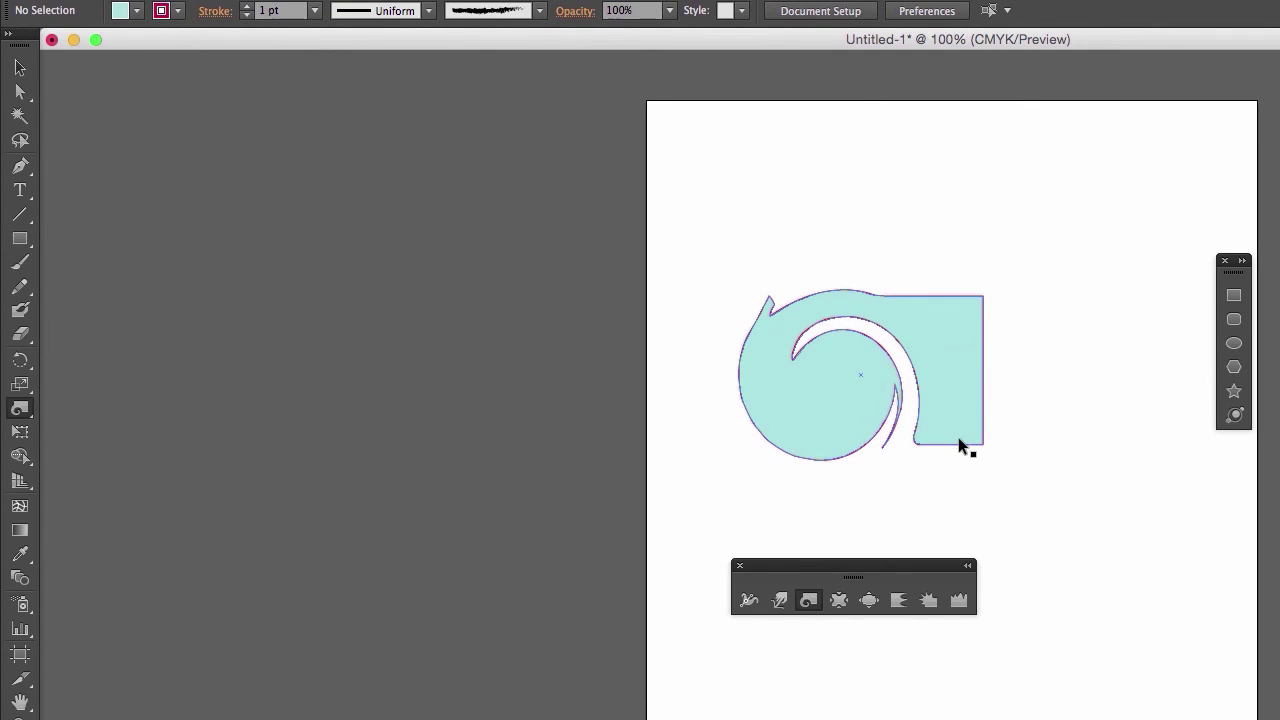
pyautogui.press('super+z')
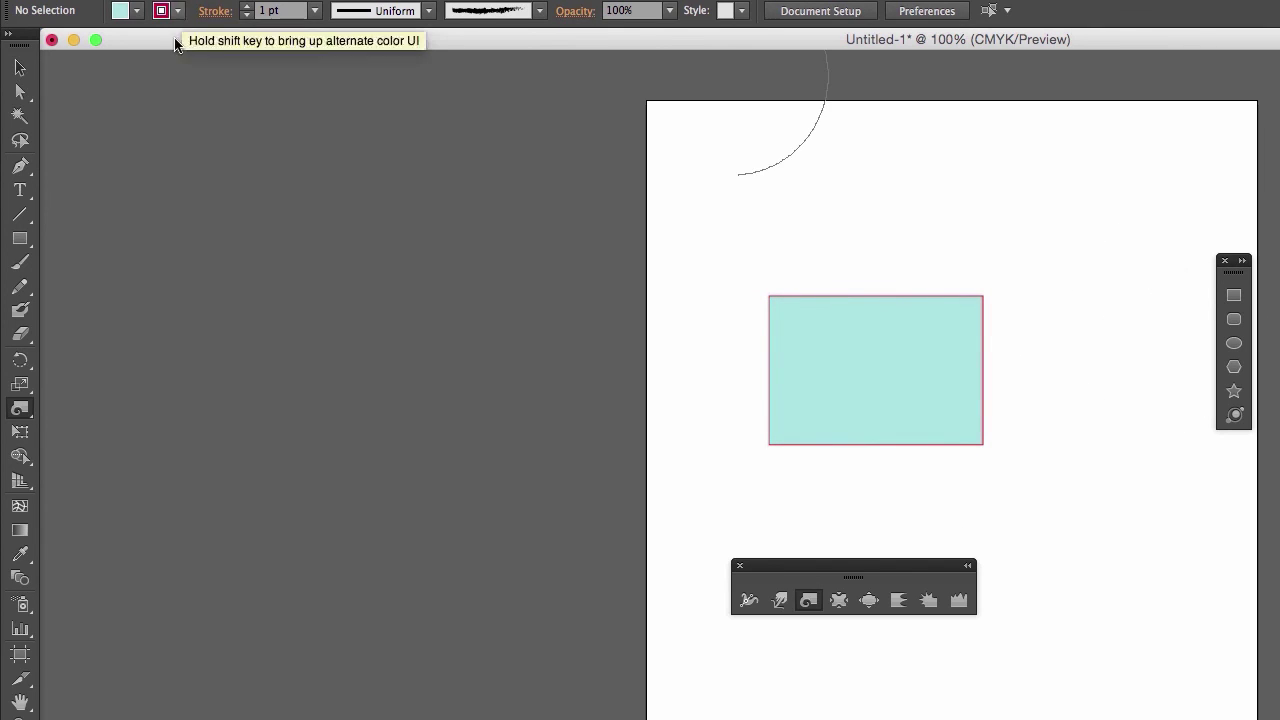
# Switch to the Selection tool and close the floating distortion and shape tool palettes
pyautogui.click(20, 67)
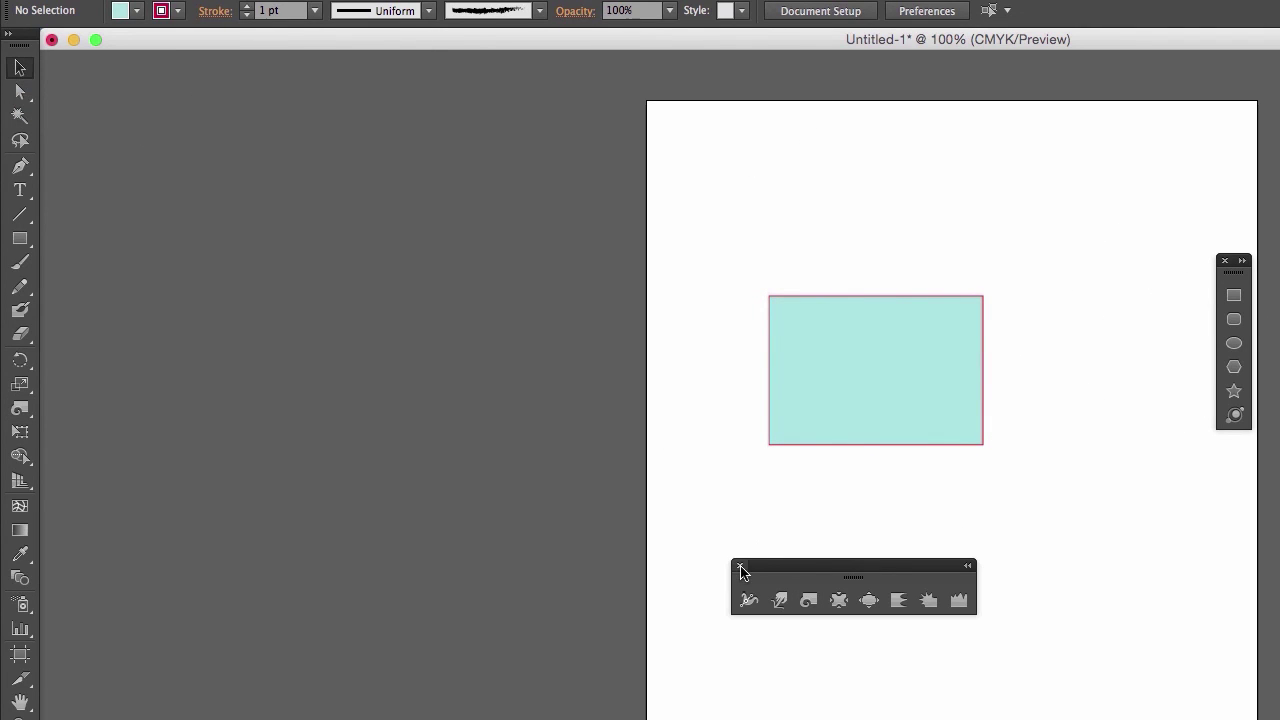
pyautogui.click(740, 567)
pyautogui.click(1224, 261)
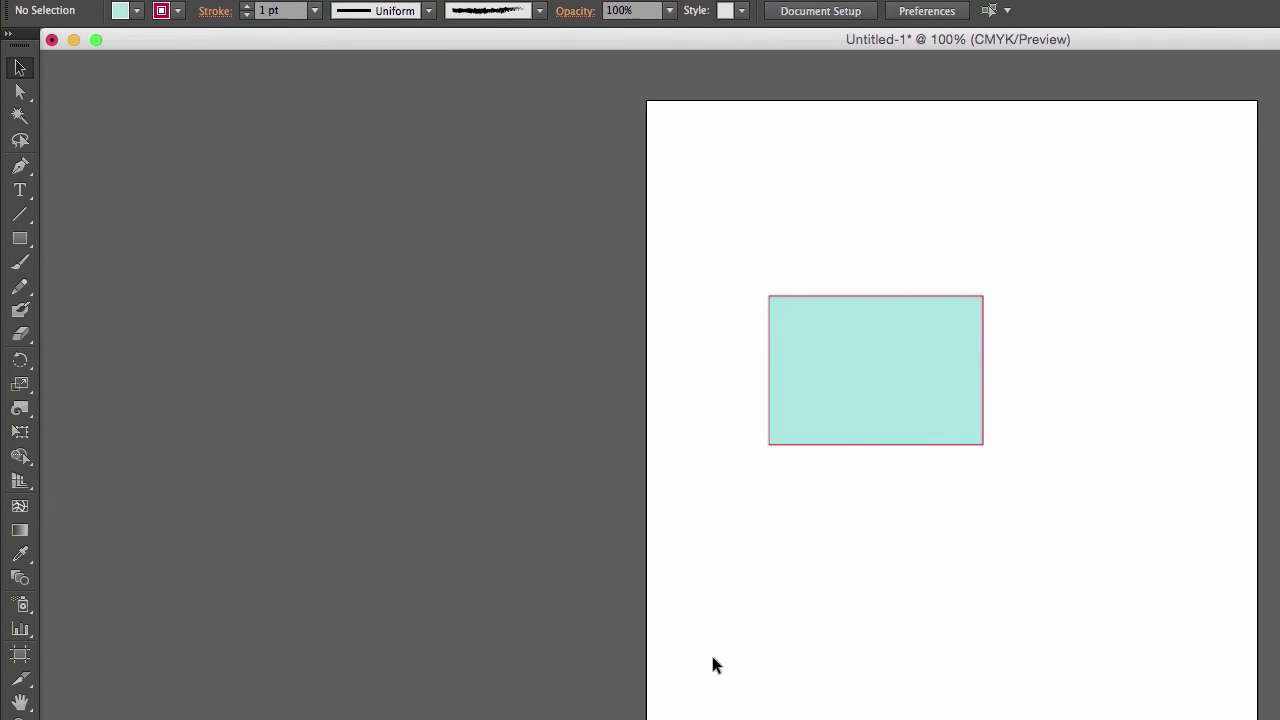
# Move the rectangle toward the artboard's left edge, to about X 147 pt, Y 277 pt, and deselect it
pyautogui.click(829, 396)
pyautogui.moveTo(813, 407); pyautogui.dragTo(740, 443)
pyautogui.click(44, 402)
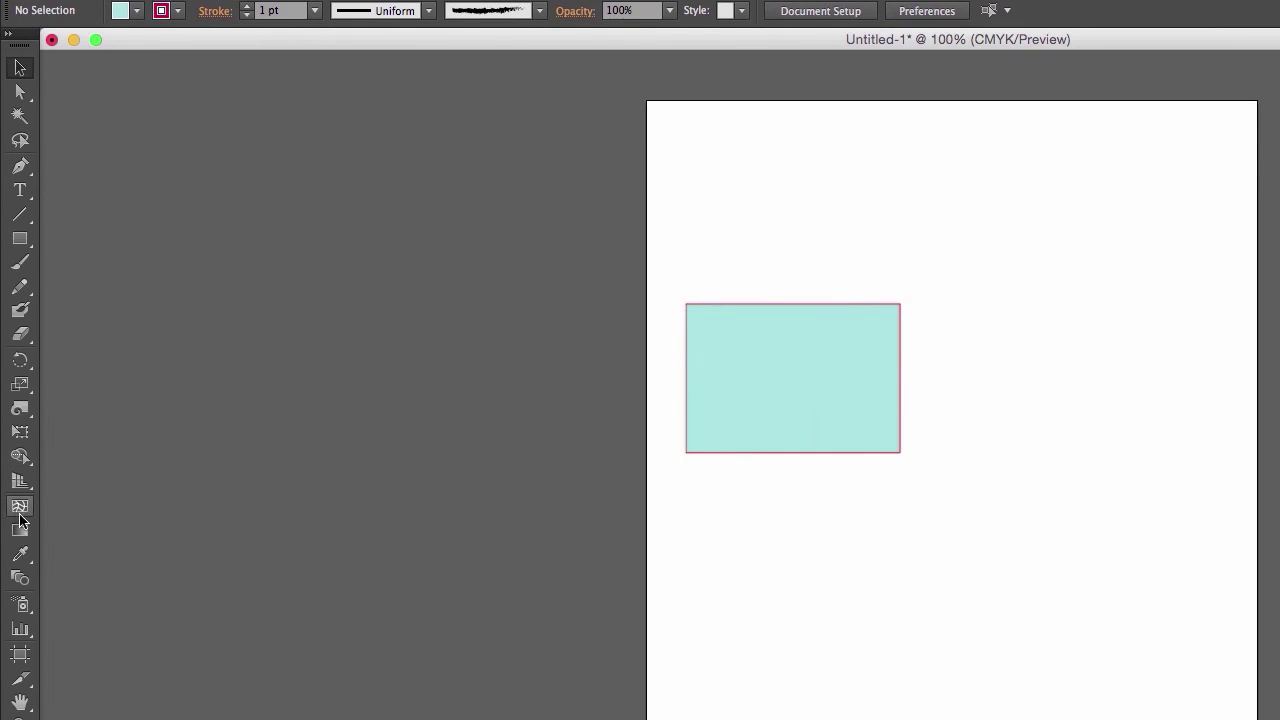
# Duplicate the rectangle to its right with a small gap, level with the original, at about X 370 pt
pyautogui.click(732, 405)
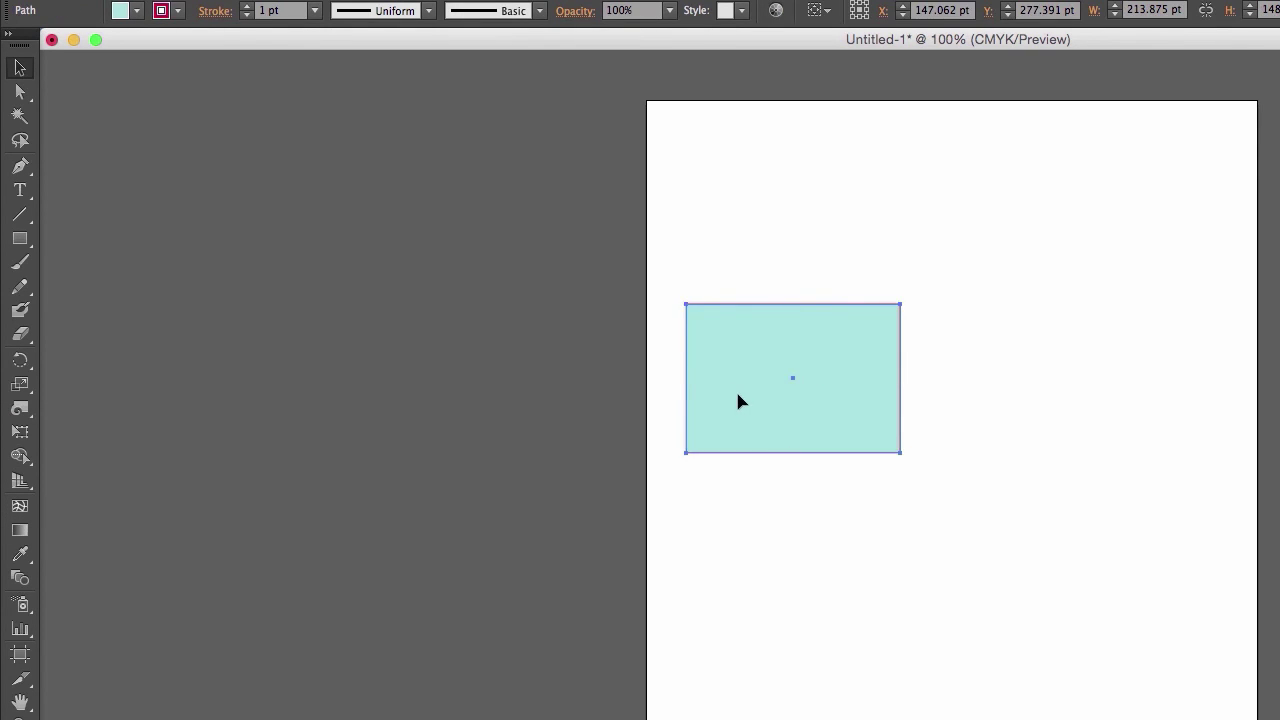
pyautogui.moveTo(735, 388); pyautogui.dragTo(834, 434)
pyautogui.moveTo(896, 485); pyautogui.dragTo(954, 370)
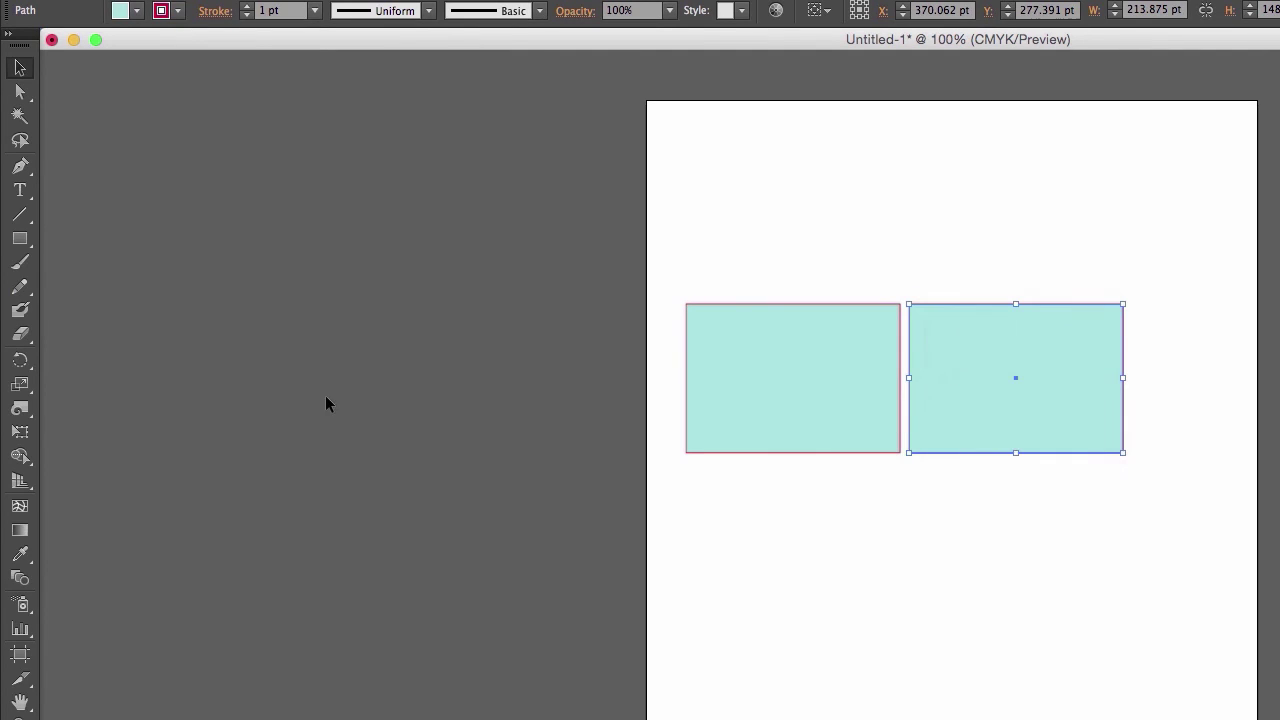
# Fill the duplicated rectangle with magenta #ED3596 and deselect it
pyautogui.doubleClick(16, 719)
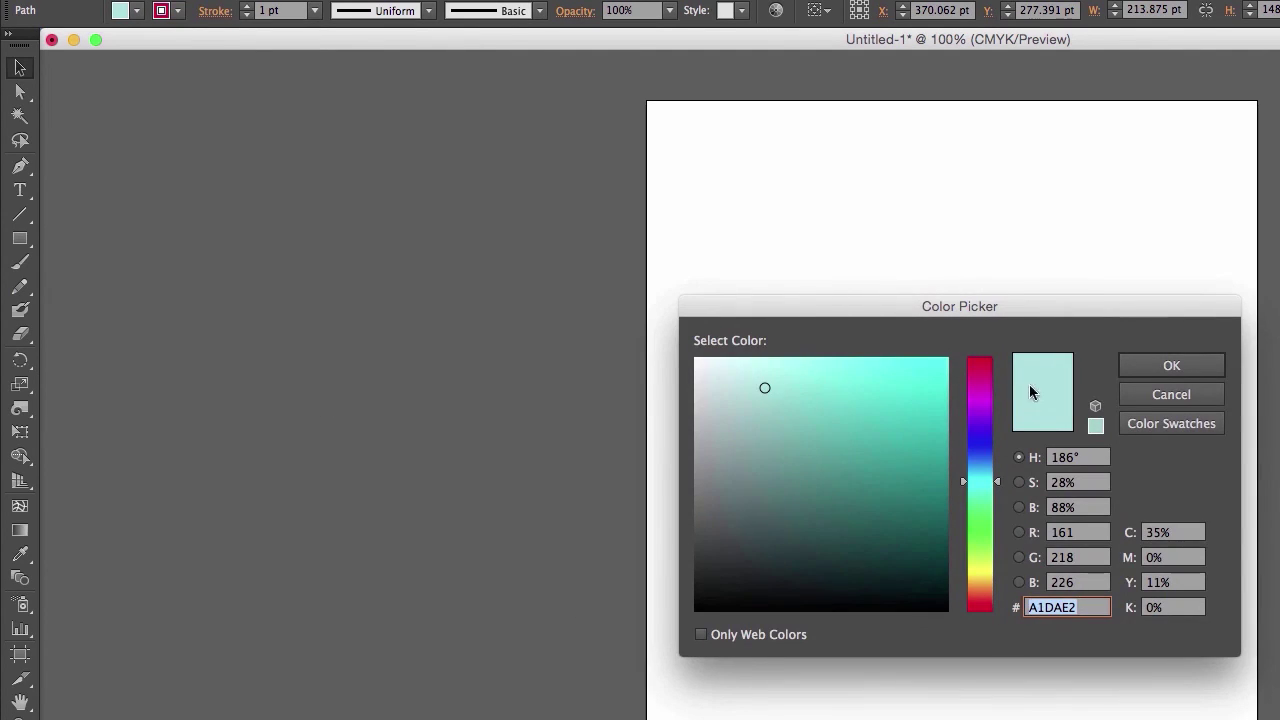
pyautogui.click(977, 379)
pyautogui.click(894, 373)
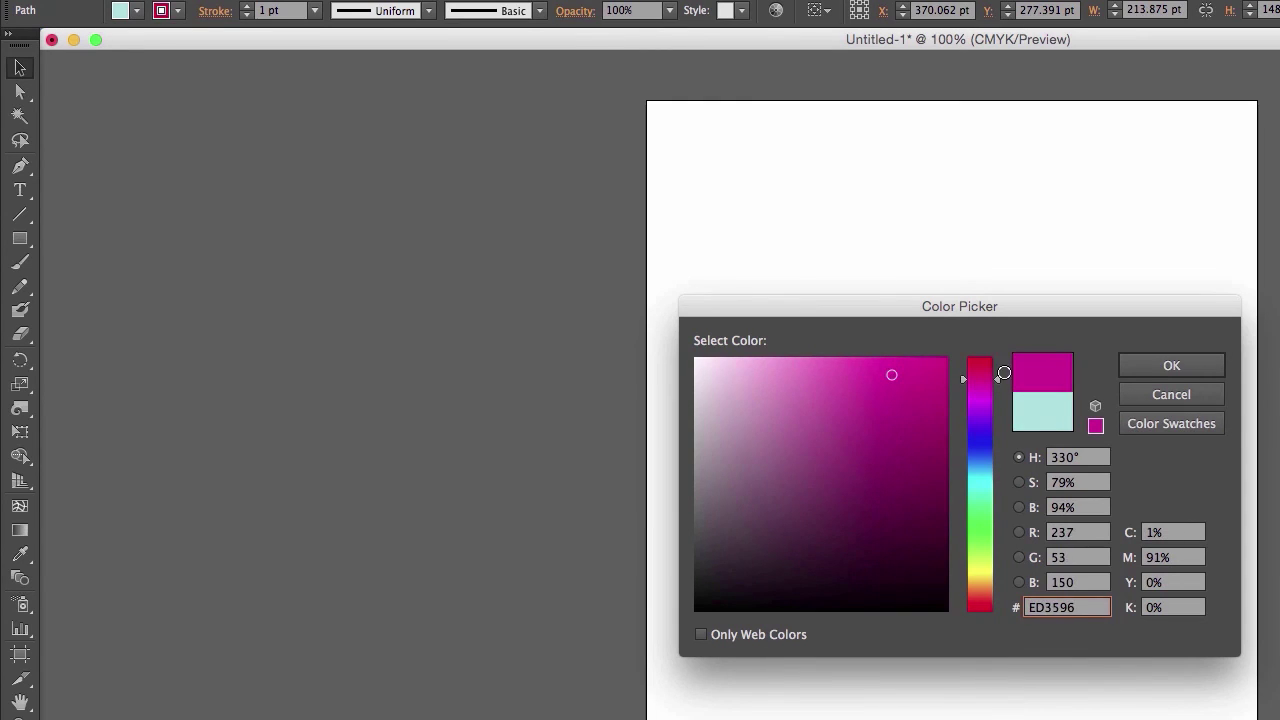
pyautogui.click(1145, 372)
pyautogui.click(202, 476)
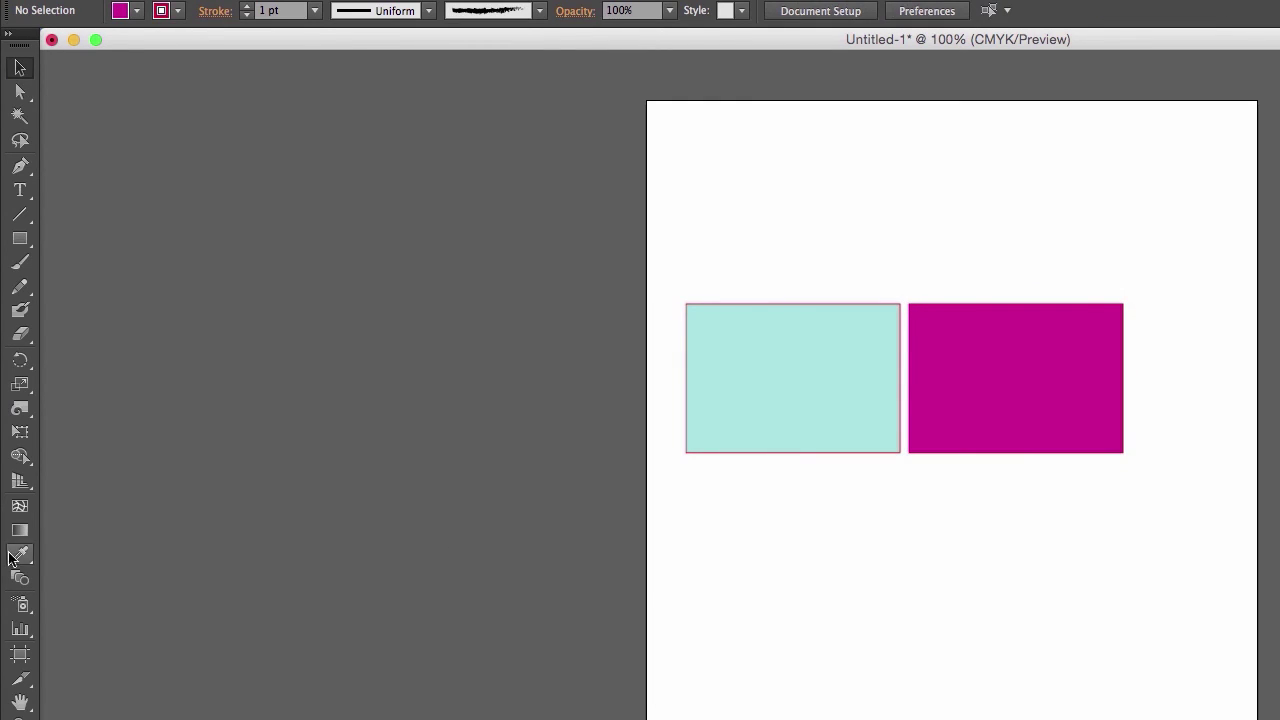
# Try the Twirl tool across the gap with both rectangles unselected, and undo the swirl
pyautogui.click(20, 408)
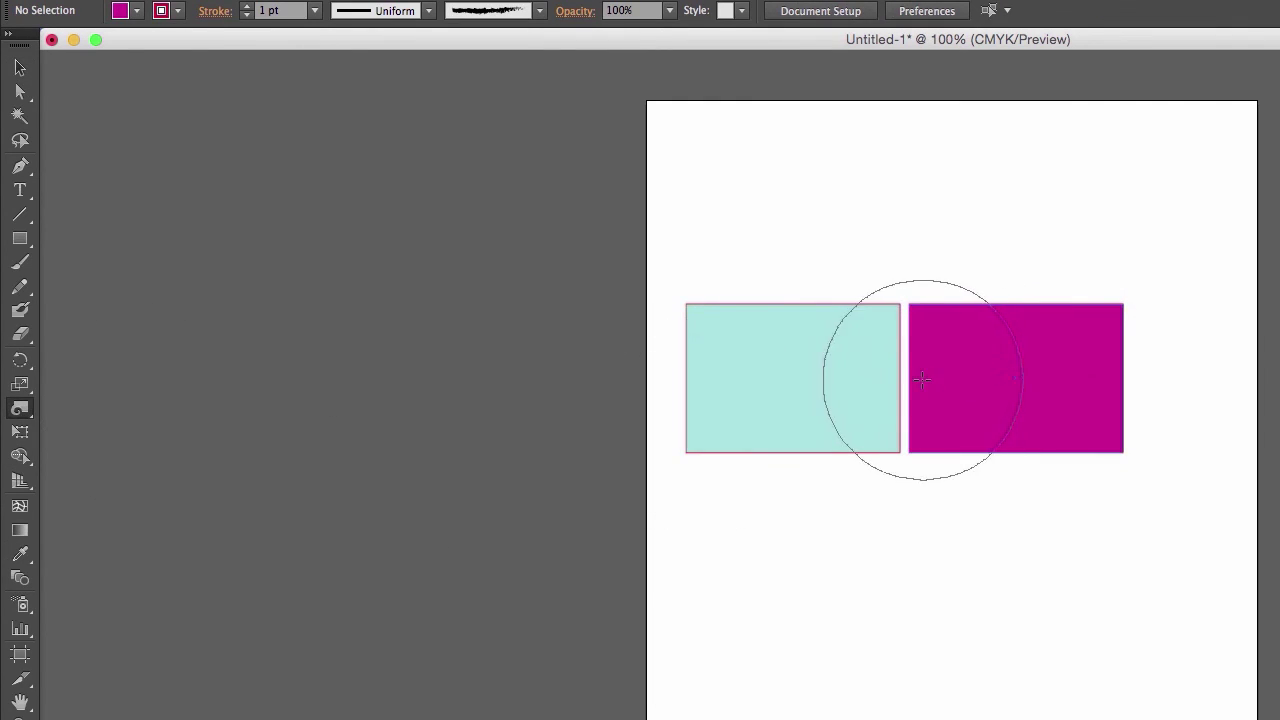
pyautogui.moveTo(904, 375); pyautogui.dragTo(904, 375)
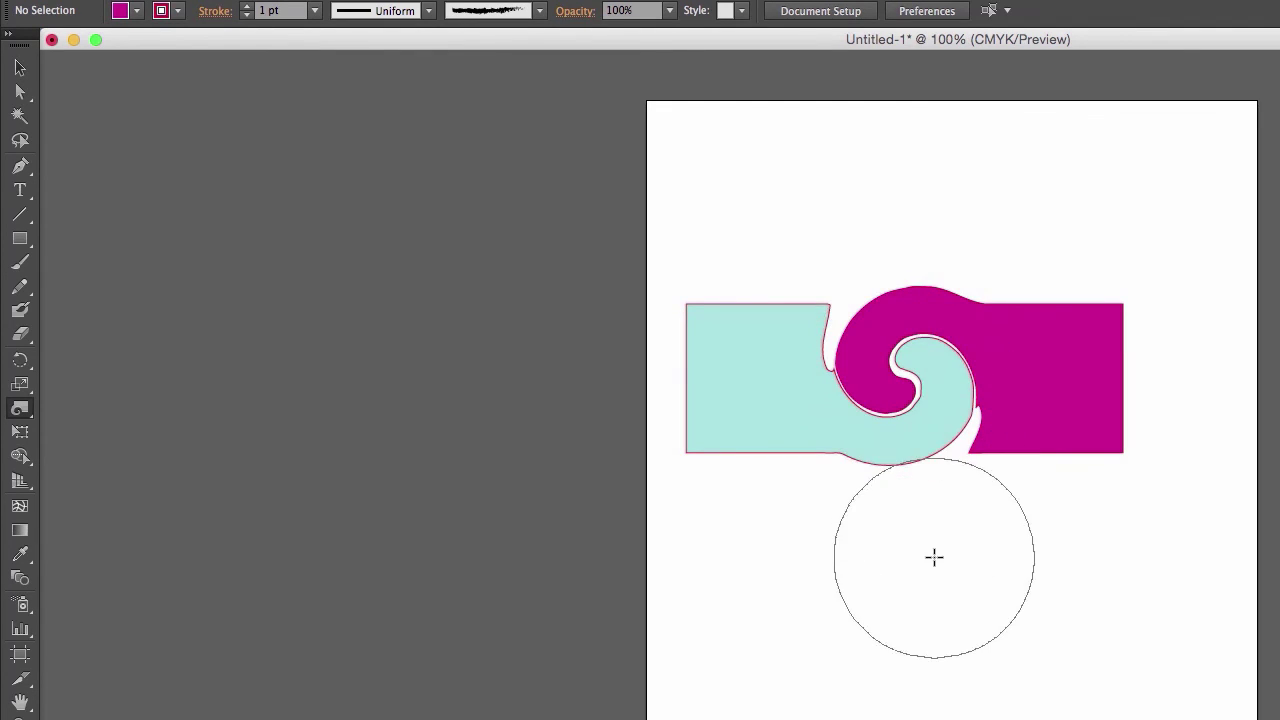
pyautogui.press('super+z')
# Select only the light teal rectangle, twirl its right side where it meets the magenta one, and deselect it
pyautogui.click(22, 67)
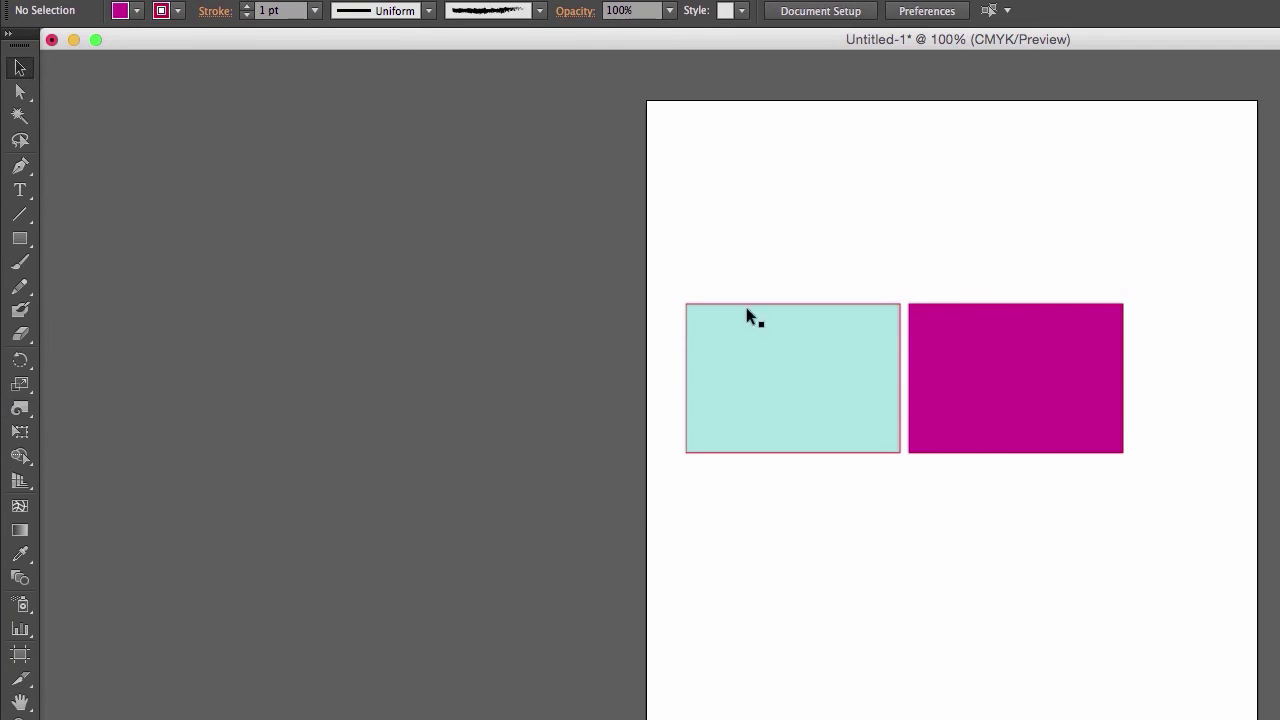
pyautogui.click(745, 338)
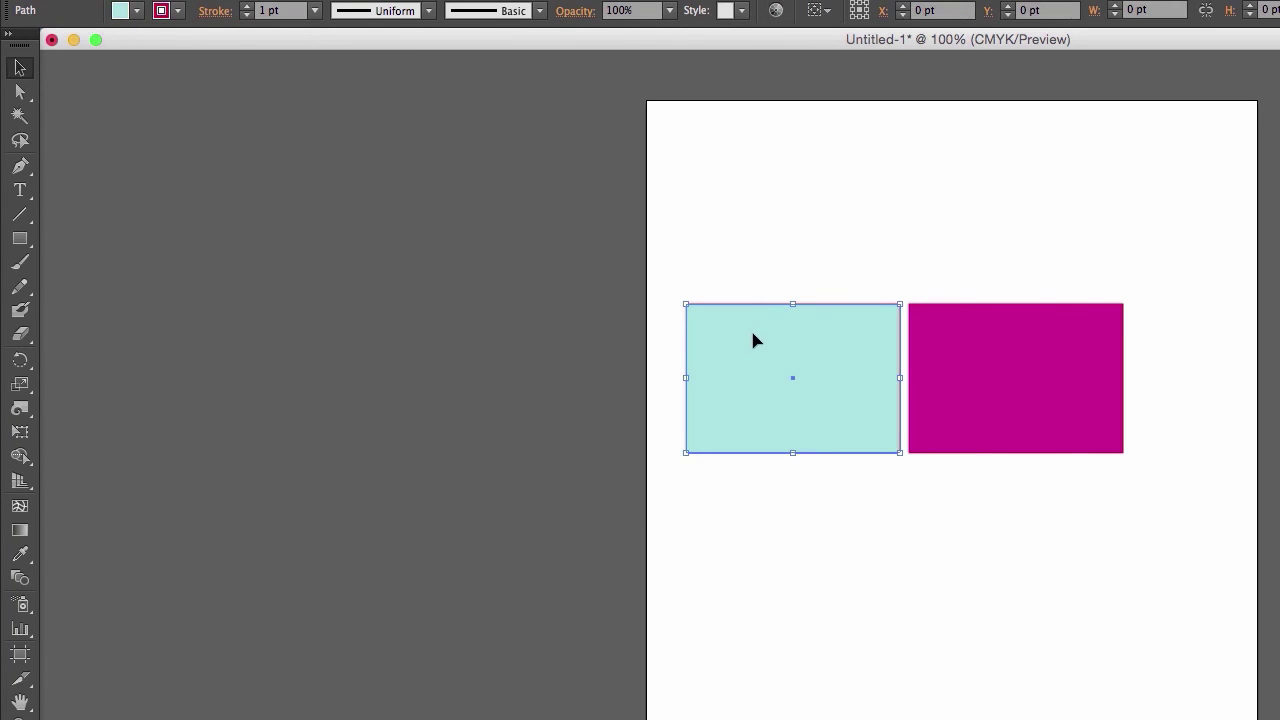
pyautogui.click(22, 414)
pyautogui.moveTo(896, 310); pyautogui.dragTo(903, 354)
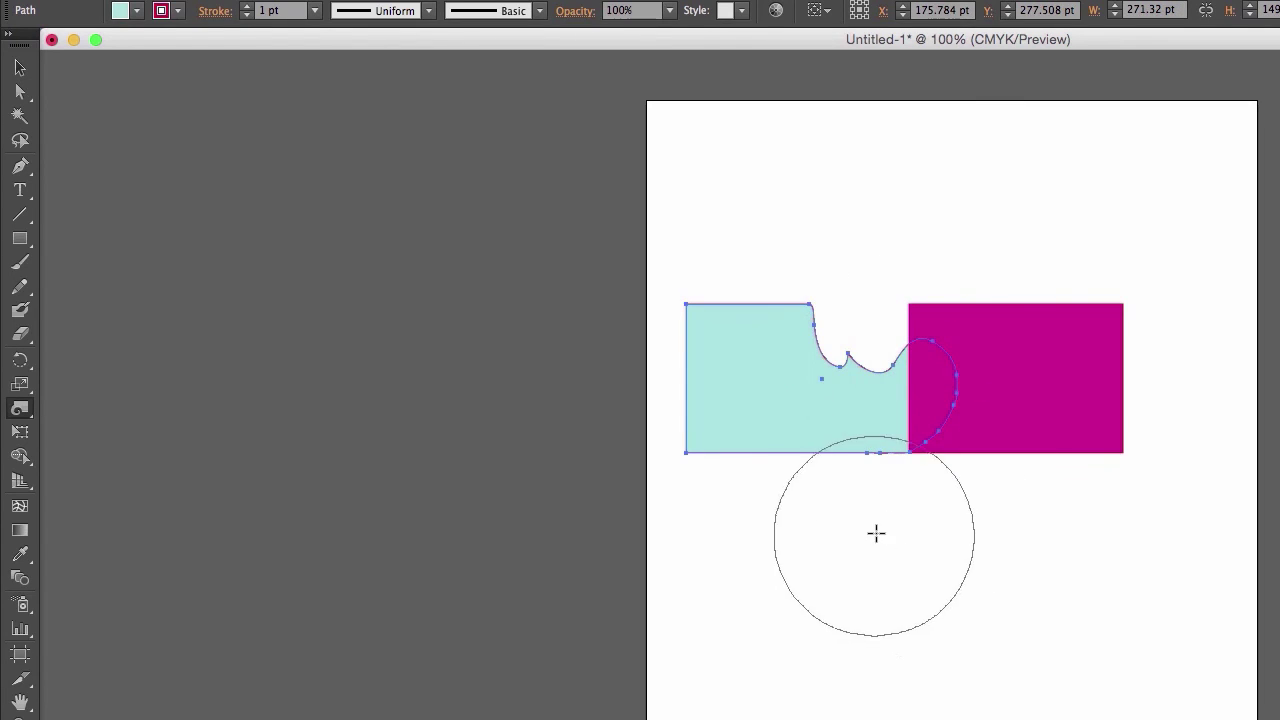
pyautogui.click(20, 67)
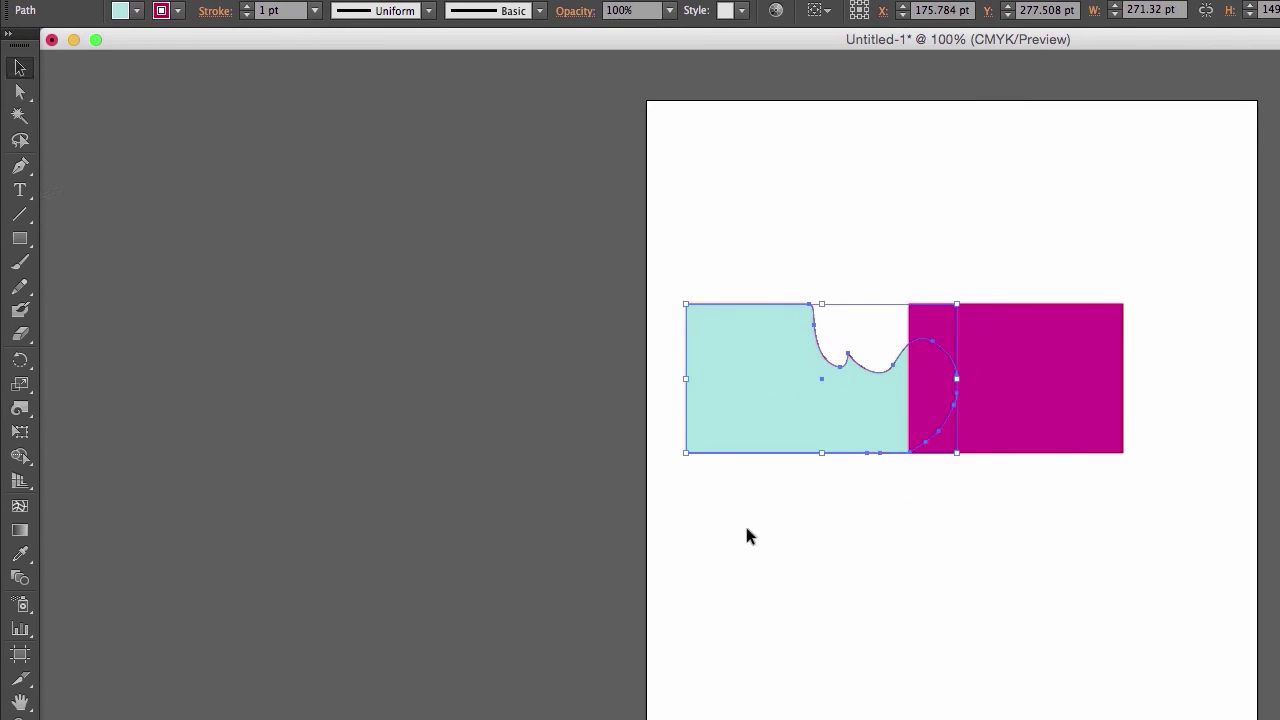
pyautogui.click(735, 490)
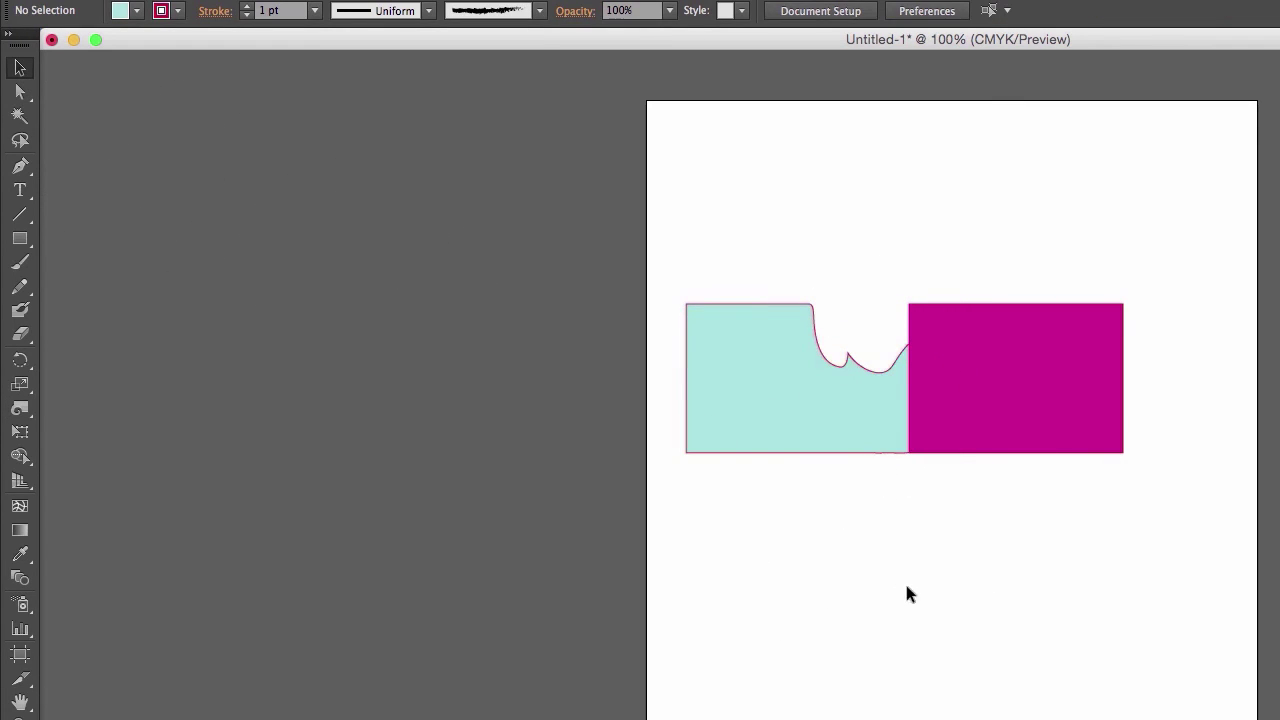